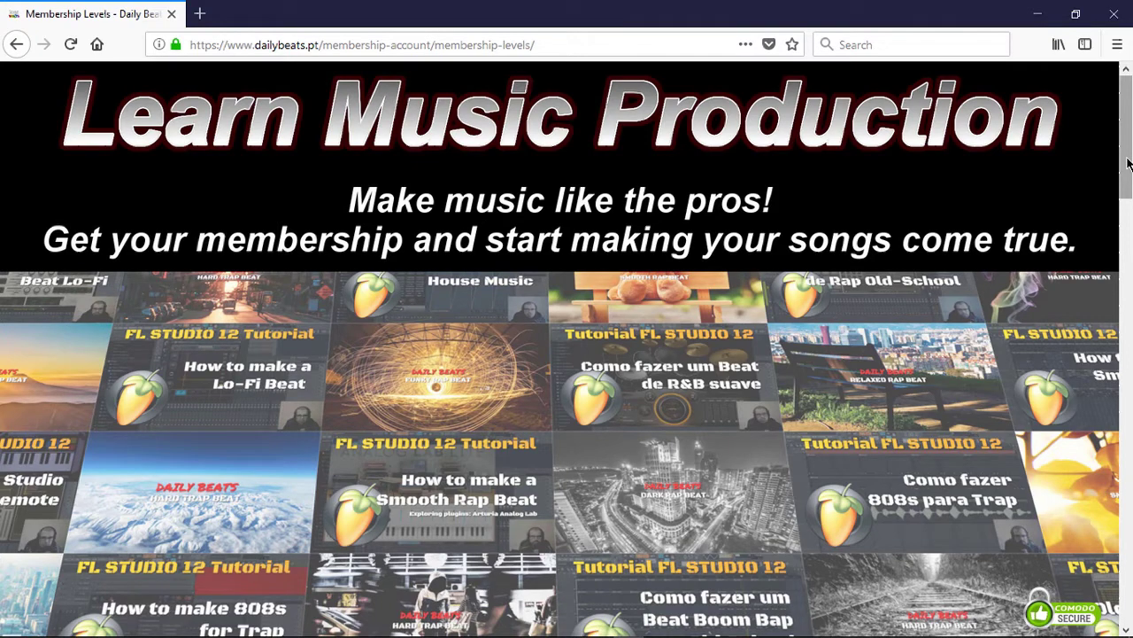
pyautogui.moveTo(1126, 164); pyautogui.dragTo(1130, 299)
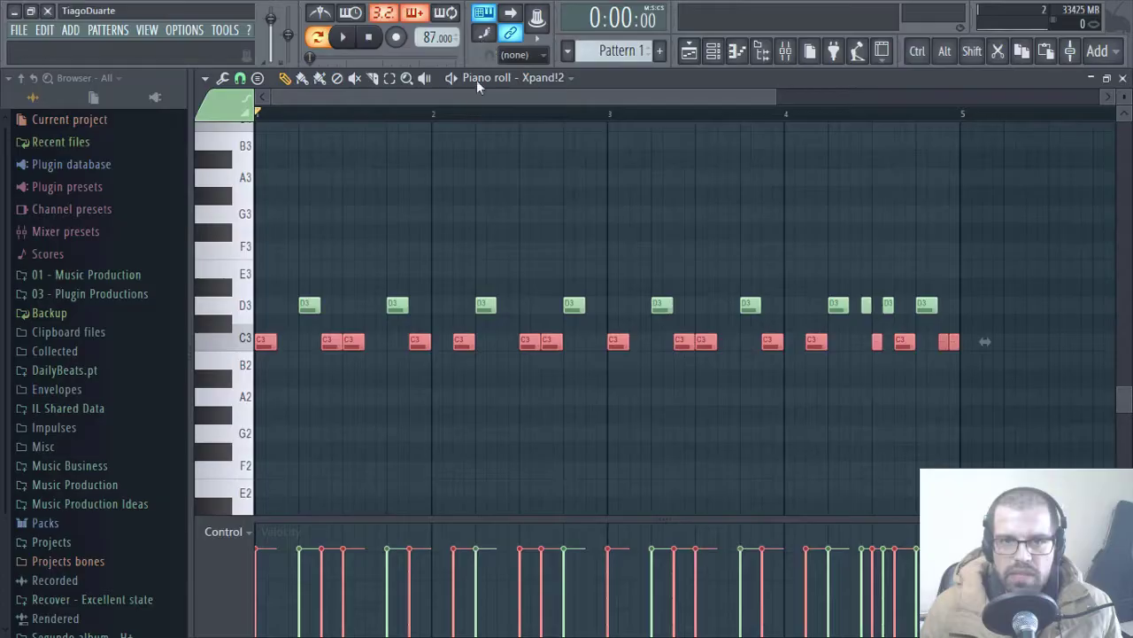
pyautogui.scroll(3, 720, 103)
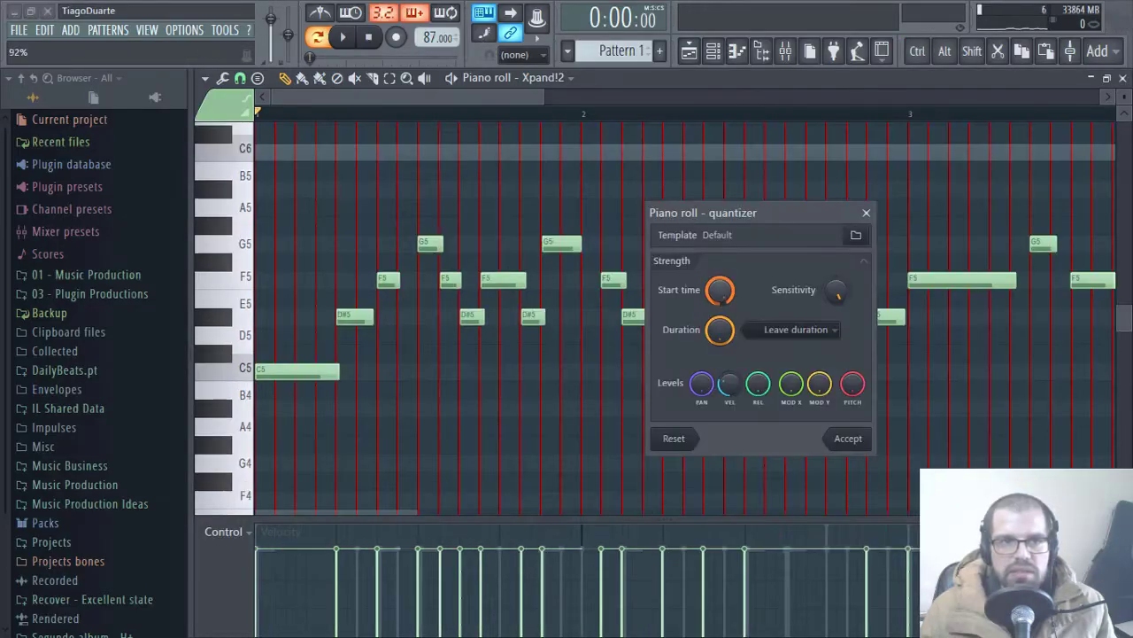
pyautogui.click(847, 437)
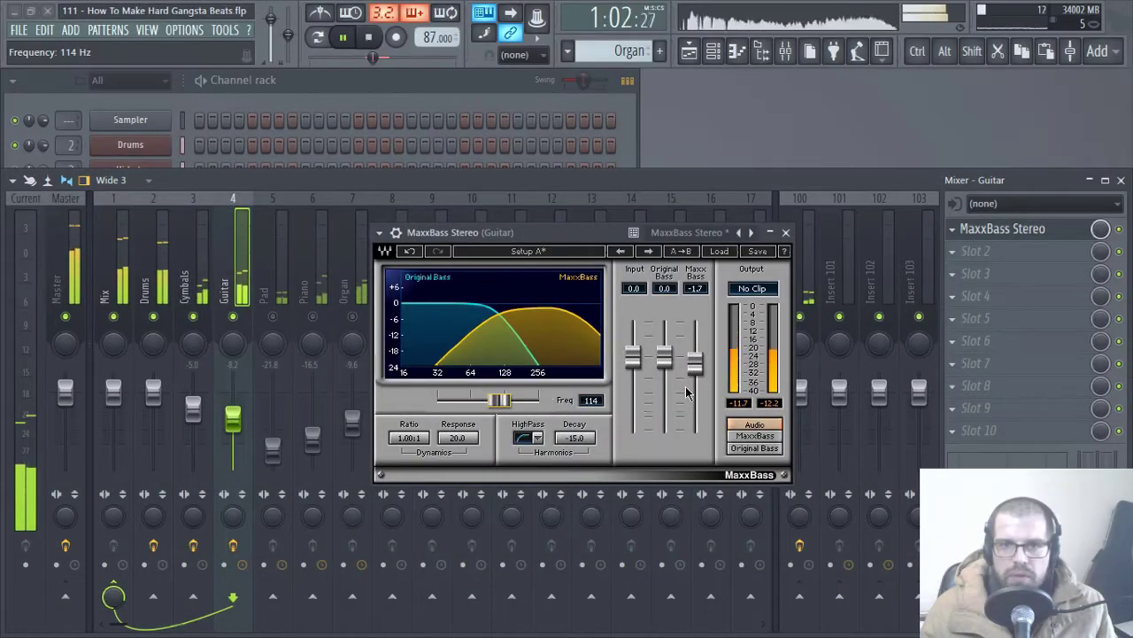
pyautogui.click(785, 232)
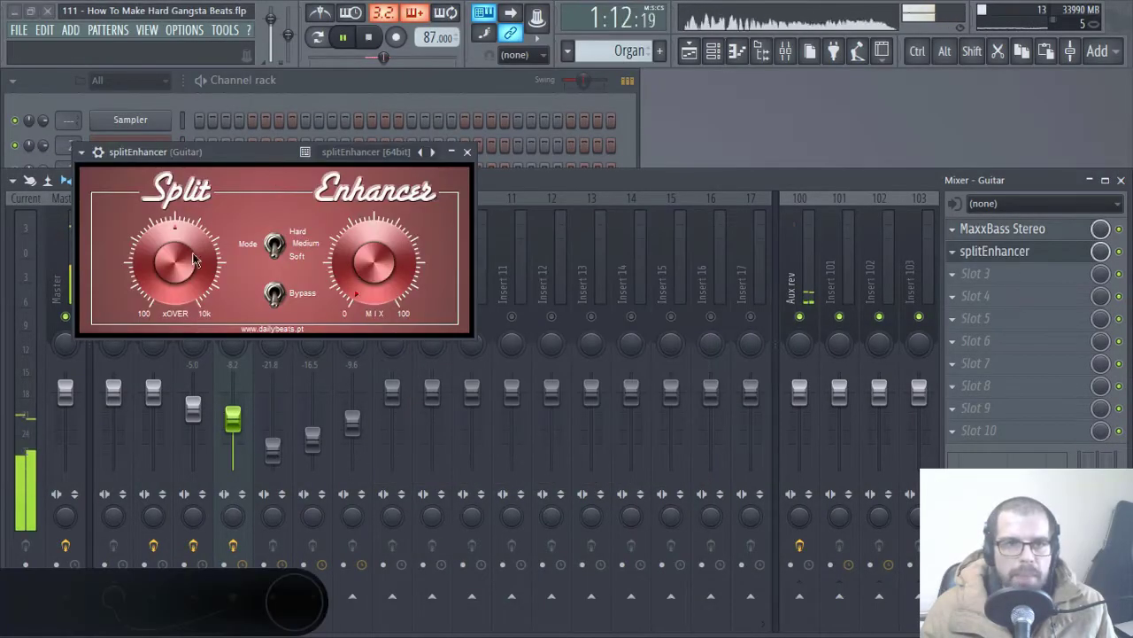
pyautogui.moveTo(195, 259); pyautogui.dragTo(196, 434)
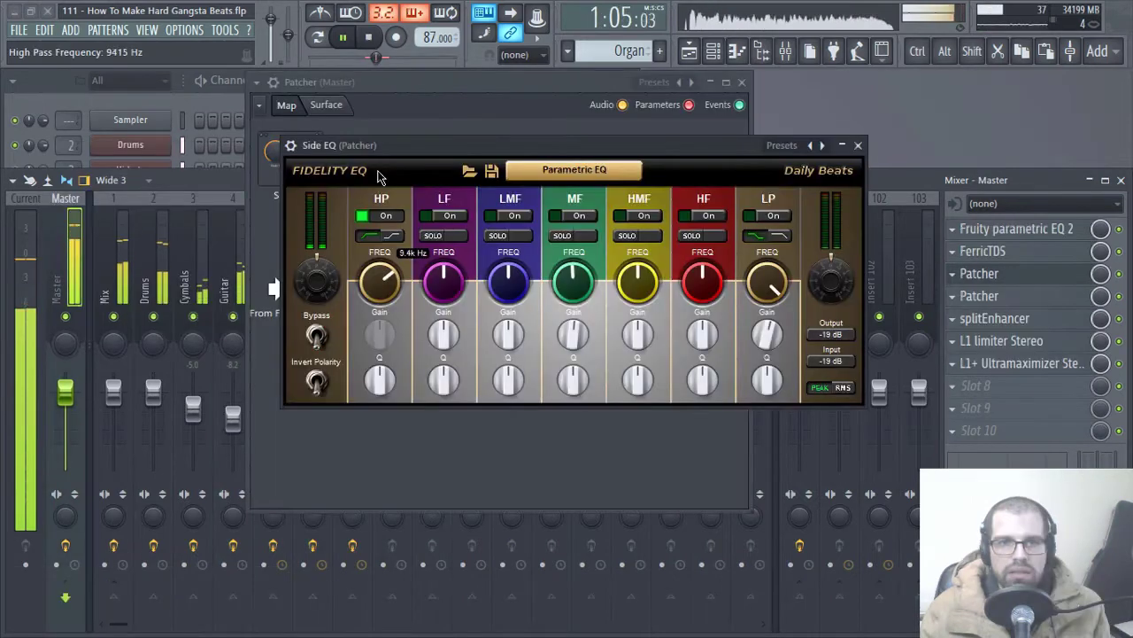
pyautogui.moveTo(379, 174); pyautogui.dragTo(480, 131)
pyautogui.moveTo(352, 263); pyautogui.dragTo(350, 343)
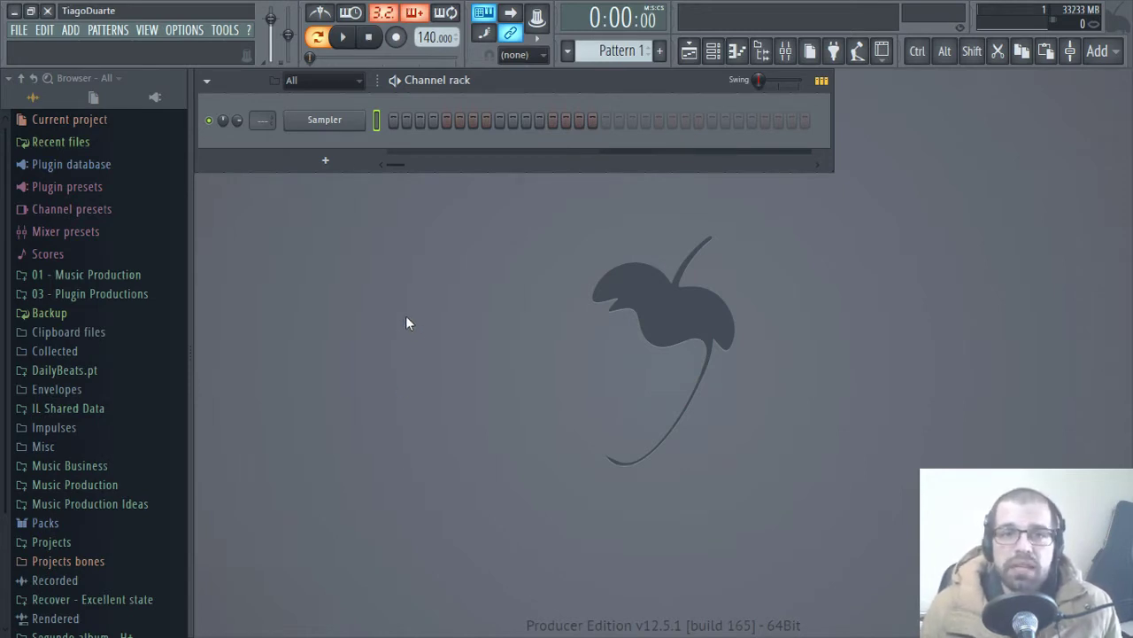
# - Set the project tempo to 87 BPM
pyautogui.moveTo(434, 37); pyautogui.dragTo(434, 89)
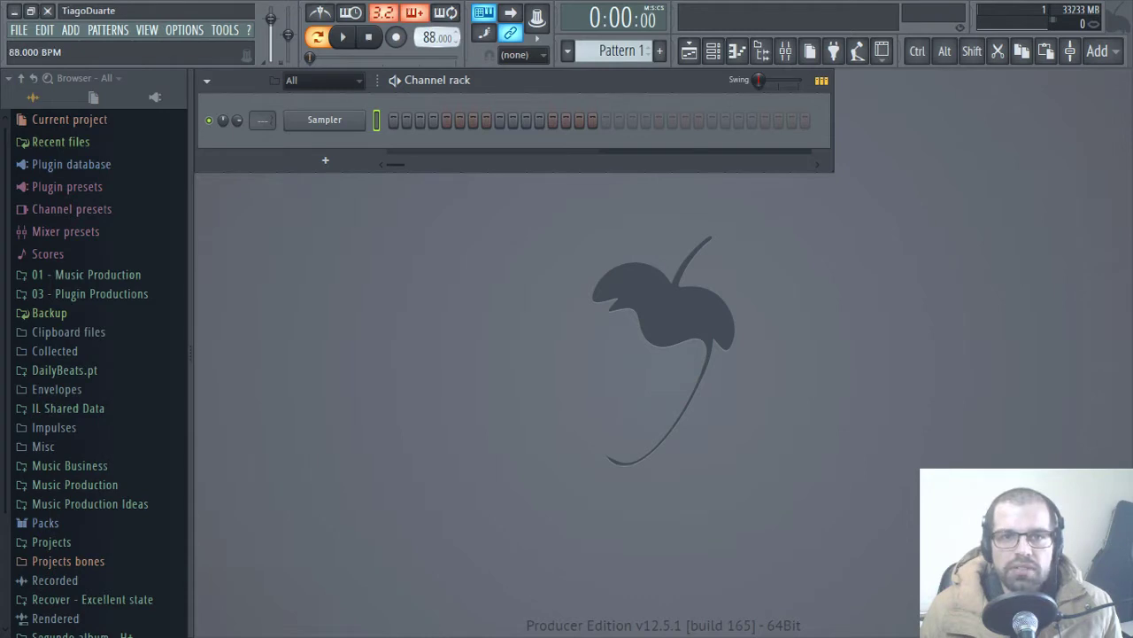
pyautogui.moveTo(433, 88); pyautogui.dragTo(434, 37)
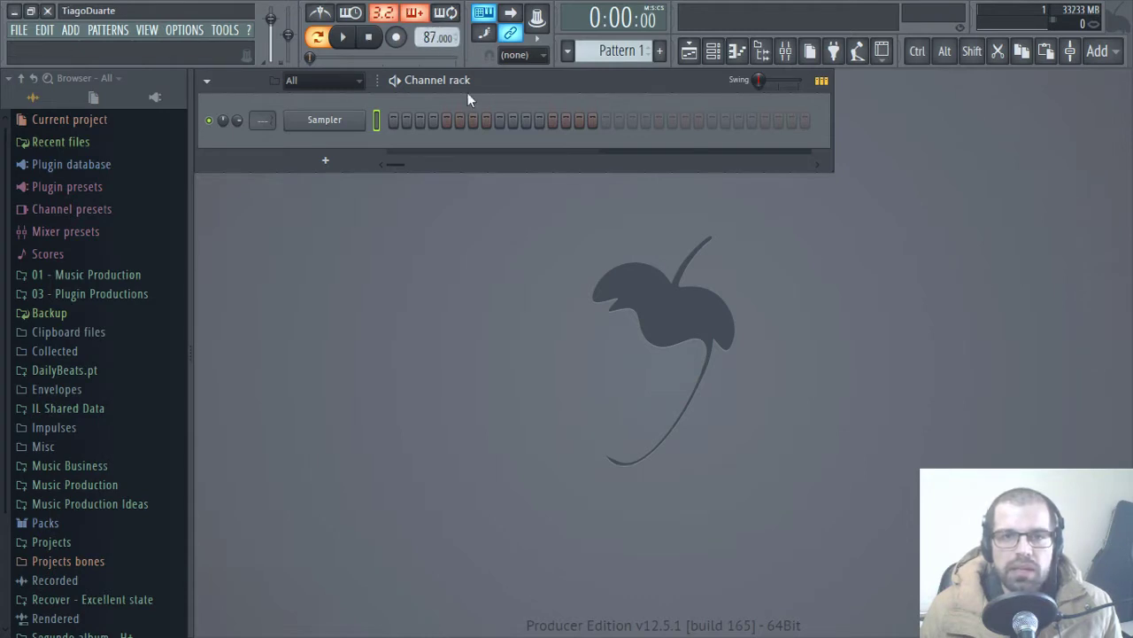
# - Add an Xpand!2 third-party generator channel and reposition its plugin window
pyautogui.click(335, 165)
pyautogui.moveTo(340, 201)
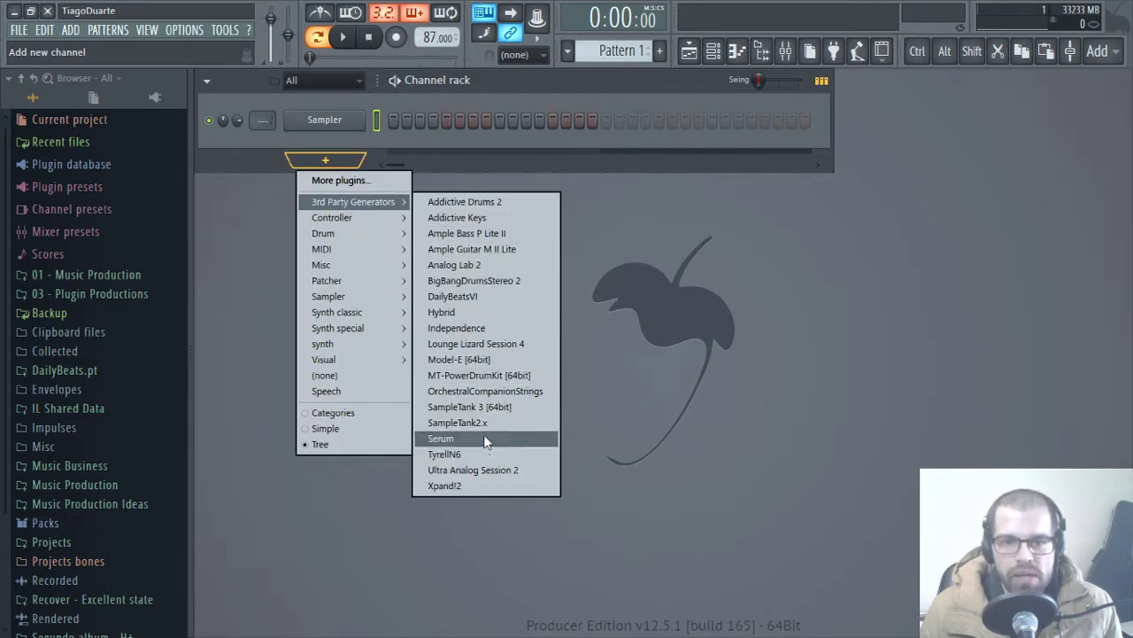
pyautogui.click(451, 486)
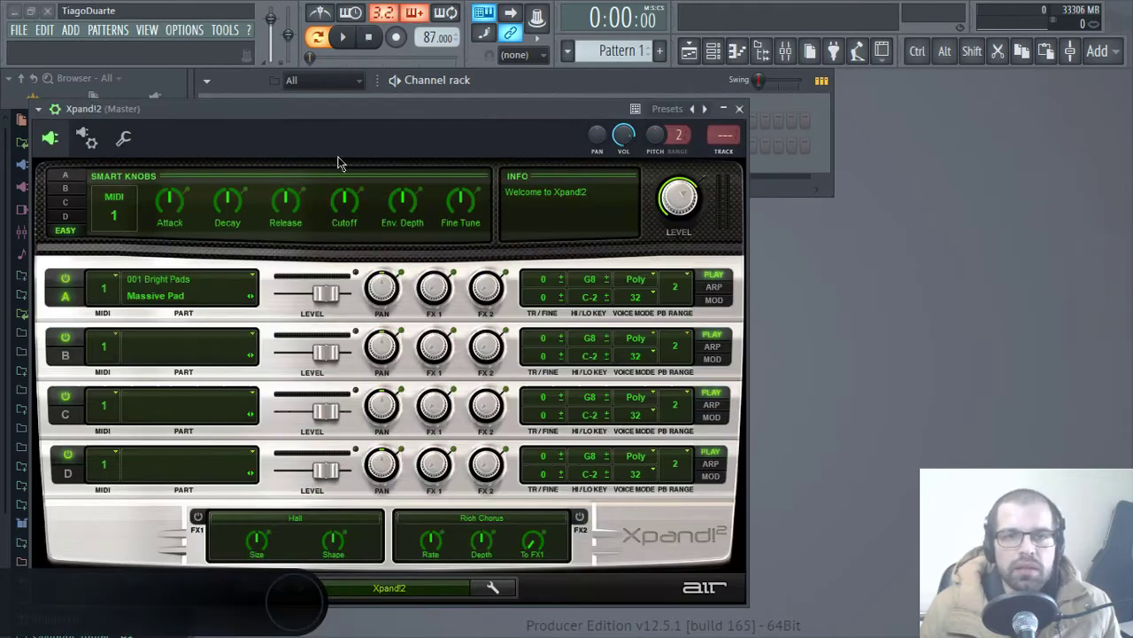
pyautogui.moveTo(292, 111); pyautogui.dragTo(521, 101)
pyautogui.click(282, 99)
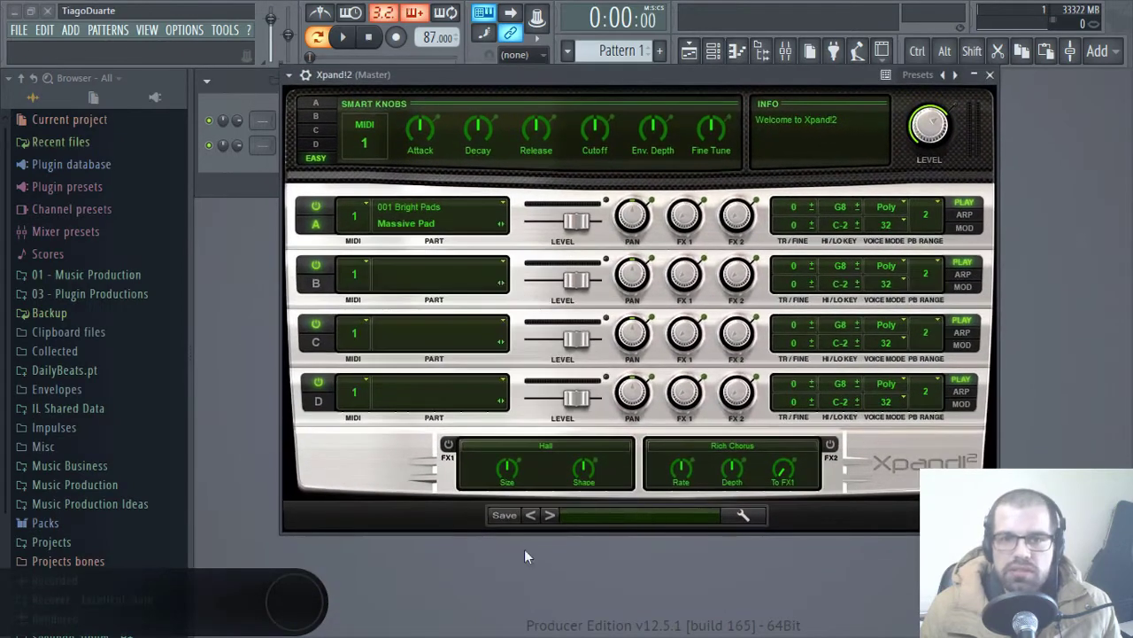
# - Load the +04 Warm Drums preset from the 26 Drums category into Xpand!2 and move the plugin window off the channel rack
pyautogui.click(611, 518)
pyautogui.moveTo(631, 505)
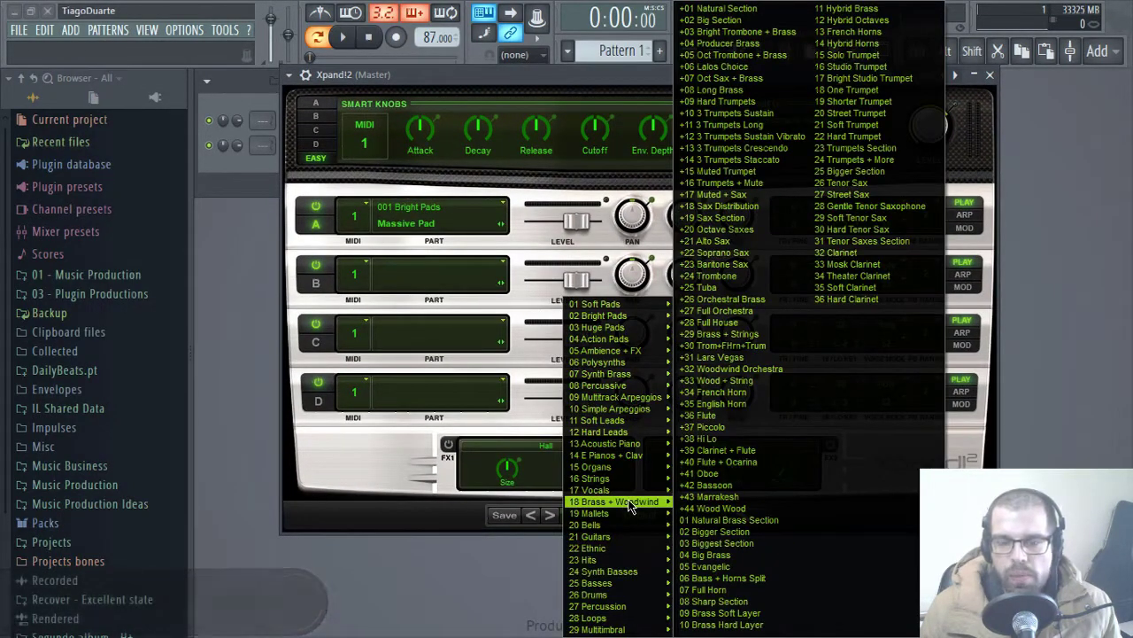
pyautogui.moveTo(597, 563)
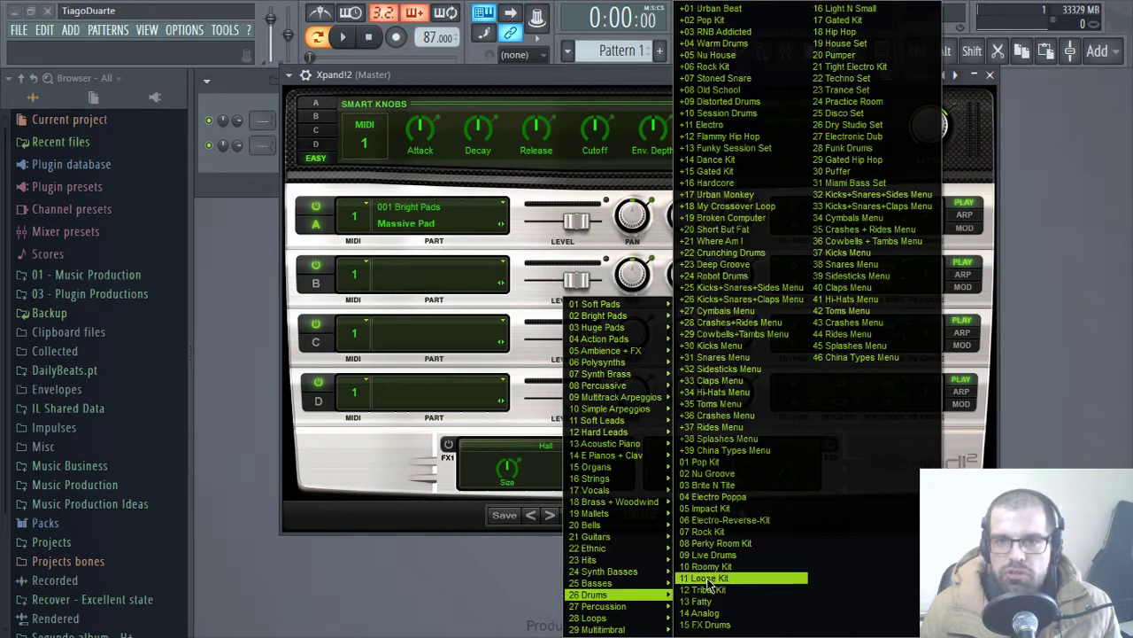
pyautogui.click(732, 49)
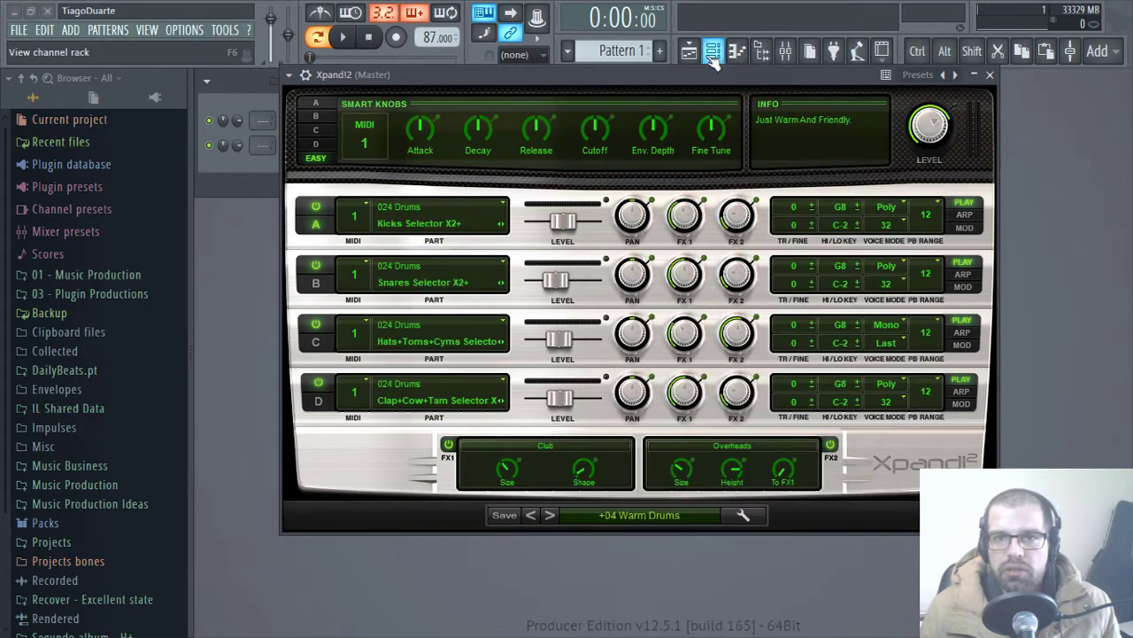
pyautogui.moveTo(664, 76); pyautogui.dragTo(717, 128)
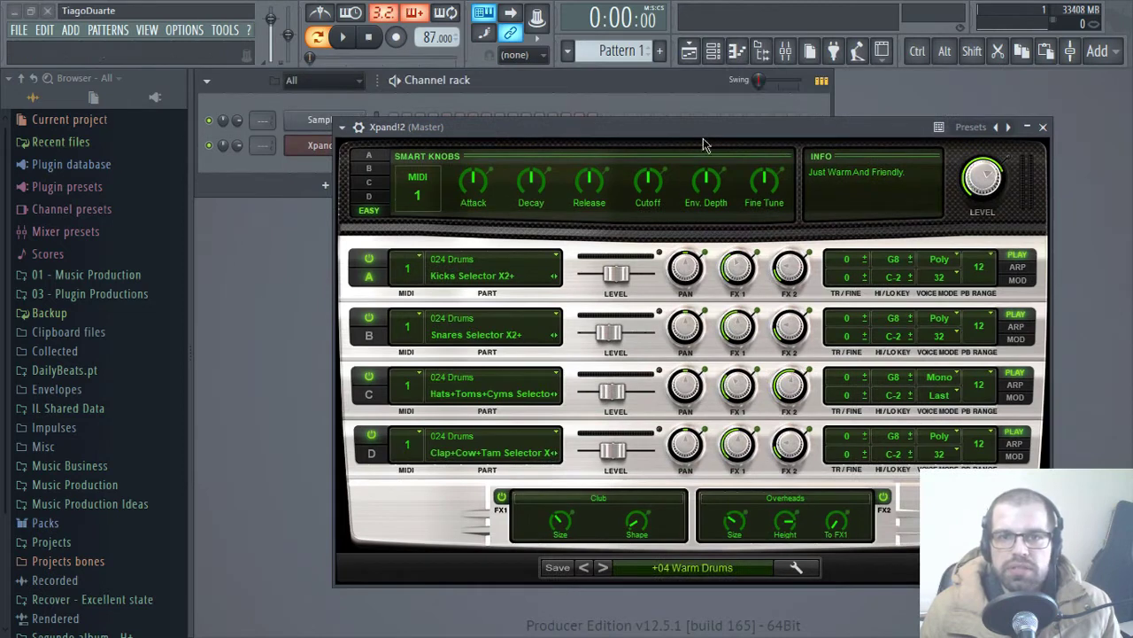
# - Audition the Warm Drums sounds around C3 to D#3 by playing notes from the computer keyboard
pyautogui.rightClick(483, 13)
pyautogui.click(516, 34)
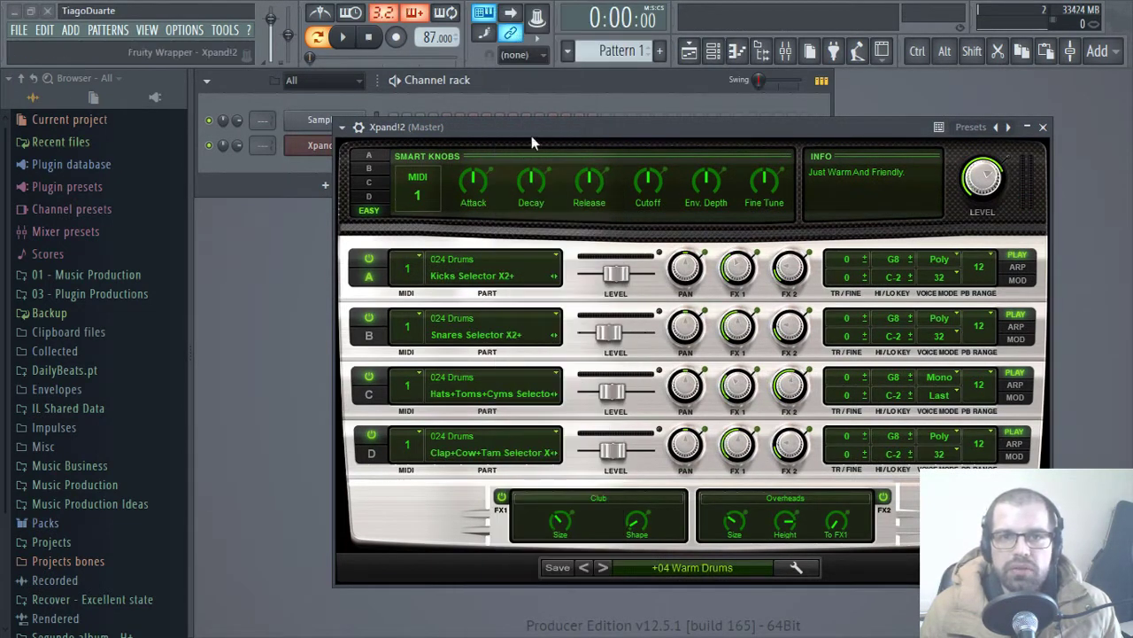
pyautogui.press('z')
pyautogui.press('z')
pyautogui.press('z')
pyautogui.press('z')
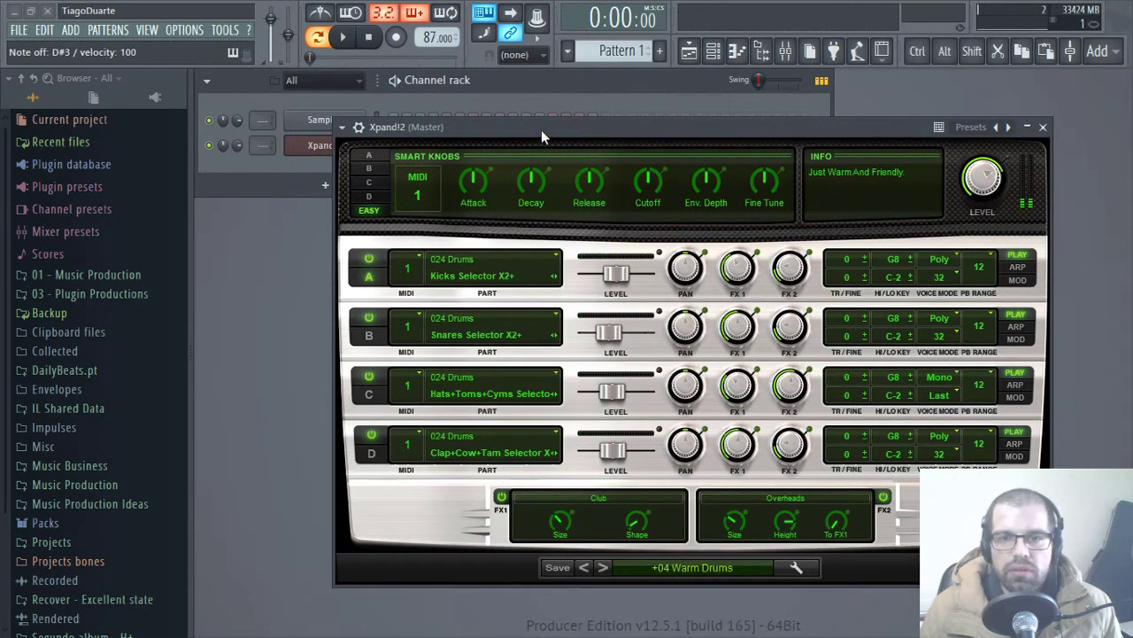
pyautogui.press('x')
pyautogui.press('c')
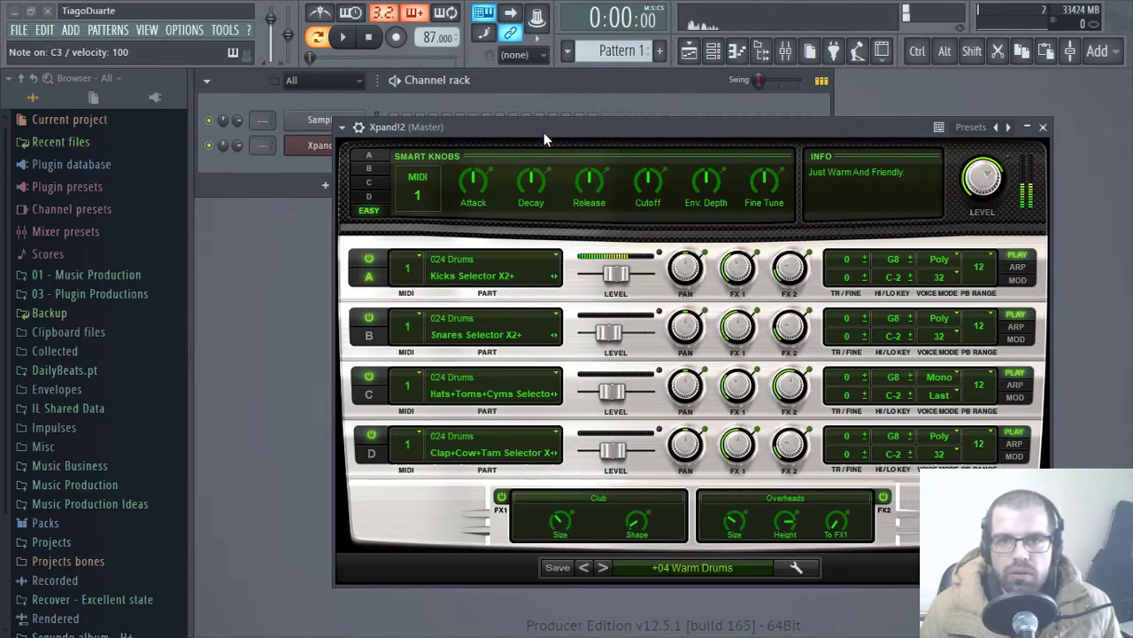
pyautogui.press('x')
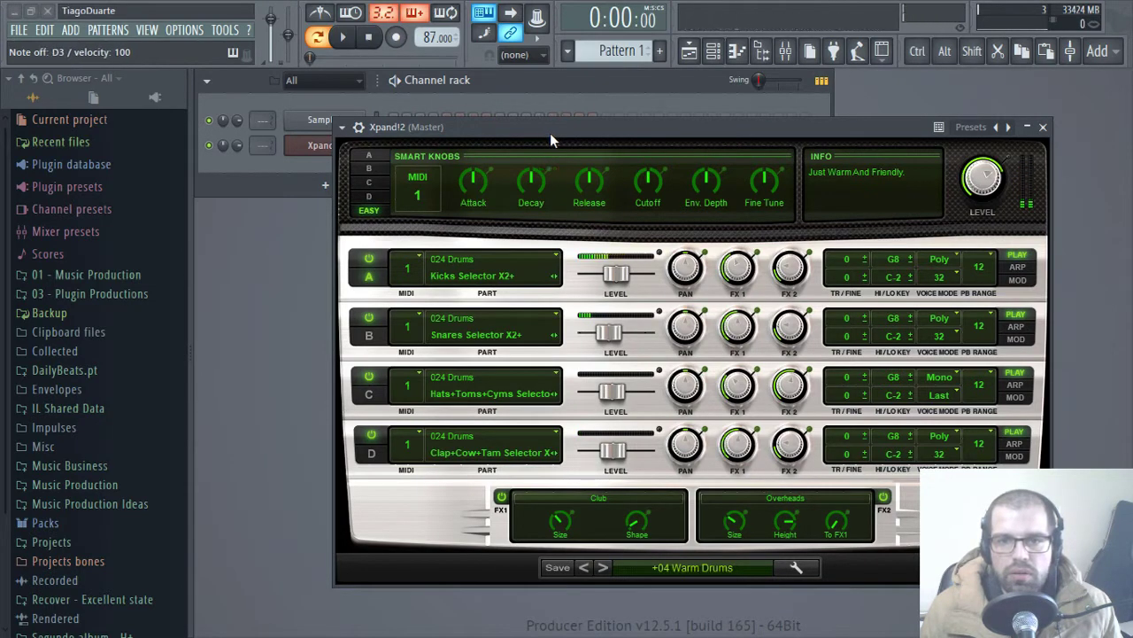
# - Close the Xpand!2 window, open the channel's piano roll around C3 and audition the C3 and D3 sounds
pyautogui.click(1043, 127)
pyautogui.press('z')
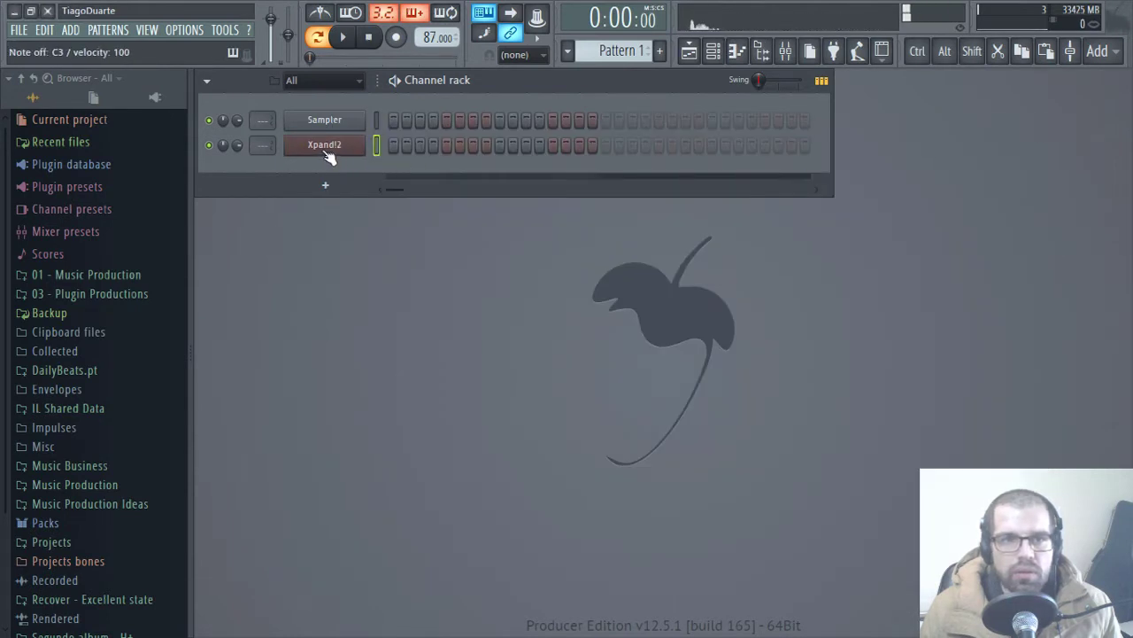
pyautogui.press('z')
pyautogui.rightClick(358, 142)
pyautogui.click(381, 145)
pyautogui.scroll(-5, 342, 391)
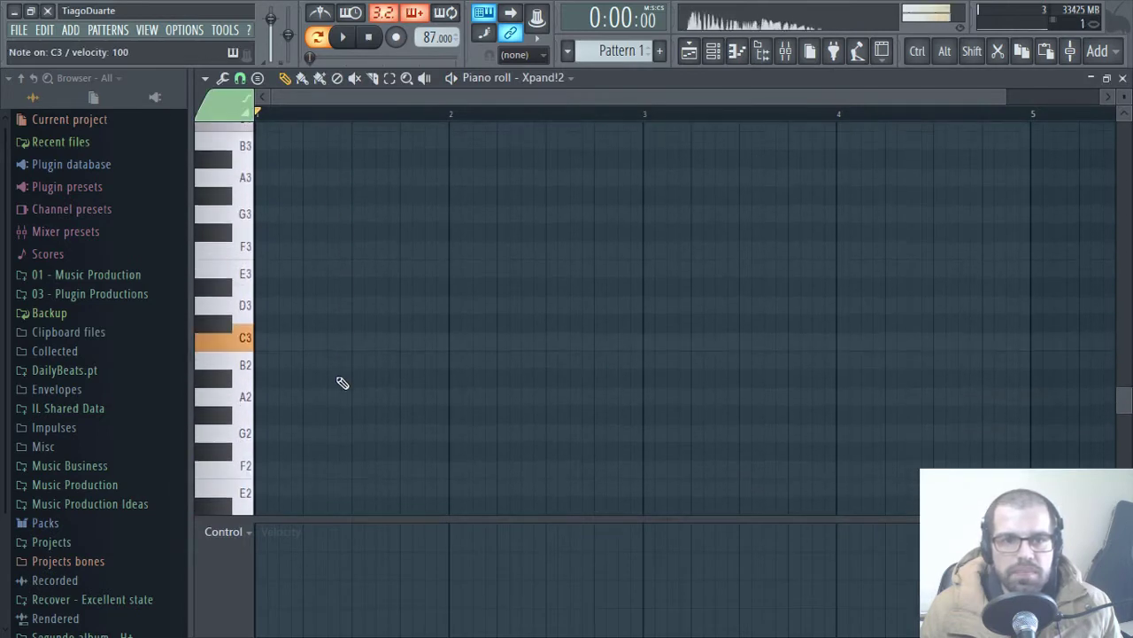
pyautogui.press('z')
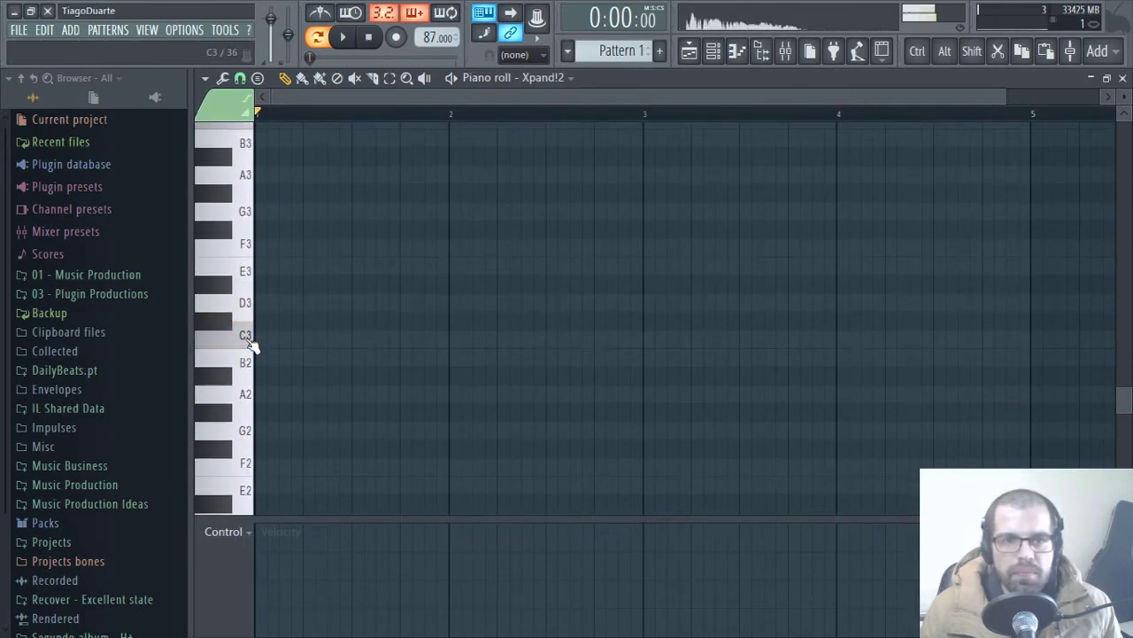
pyautogui.click(254, 306)
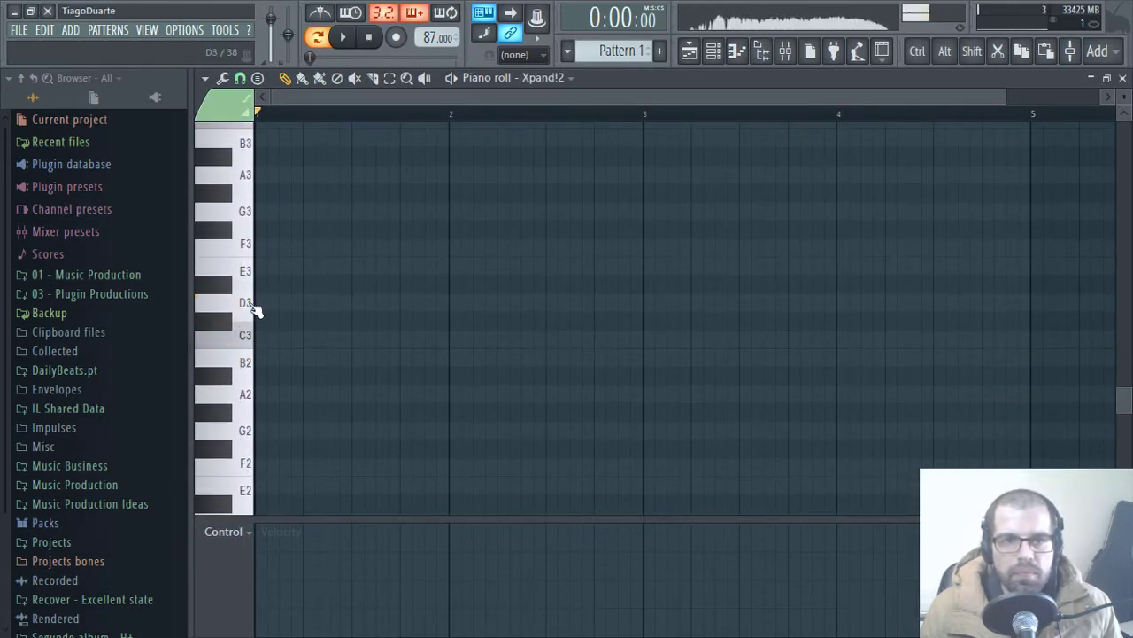
# - Draw four two-step D3 snare notes on beats 2 and 4 of bars 1 and 2
pyautogui.click(310, 306)
pyautogui.moveTo(375, 308); pyautogui.dragTo(327, 307)
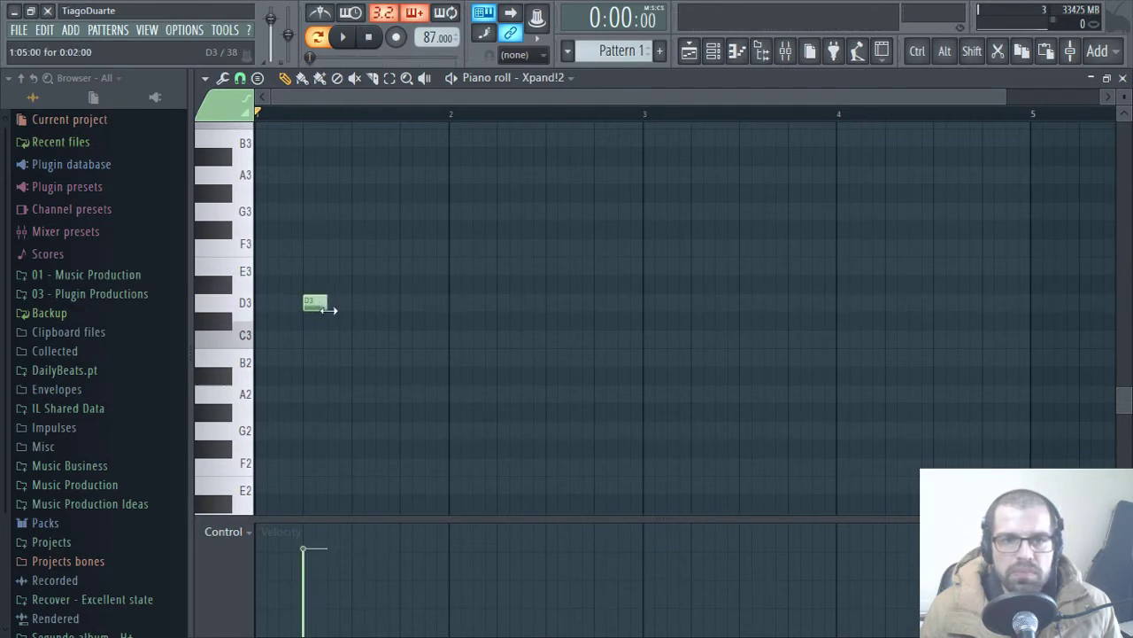
pyautogui.click(403, 303)
pyautogui.moveTo(405, 303); pyautogui.dragTo(413, 304)
pyautogui.moveTo(512, 305); pyautogui.dragTo(506, 304)
pyautogui.click(598, 305)
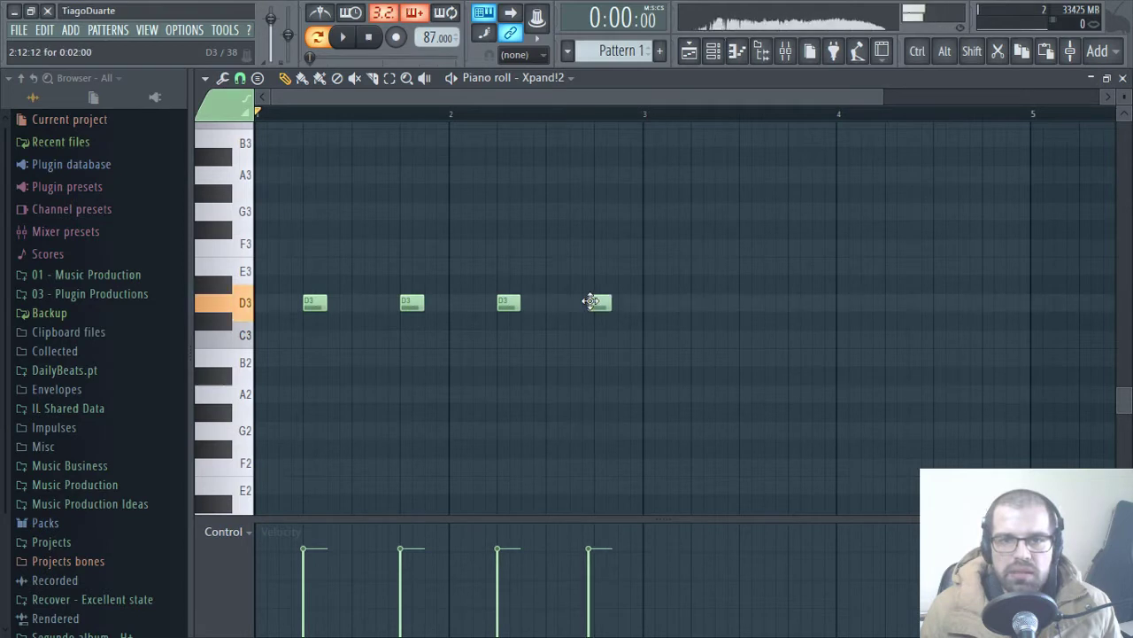
# - Copy the four D3 snare notes into bars 3 and 4 and clear the selection
pyautogui.moveTo(652, 247); pyautogui.dragTo(273, 370)
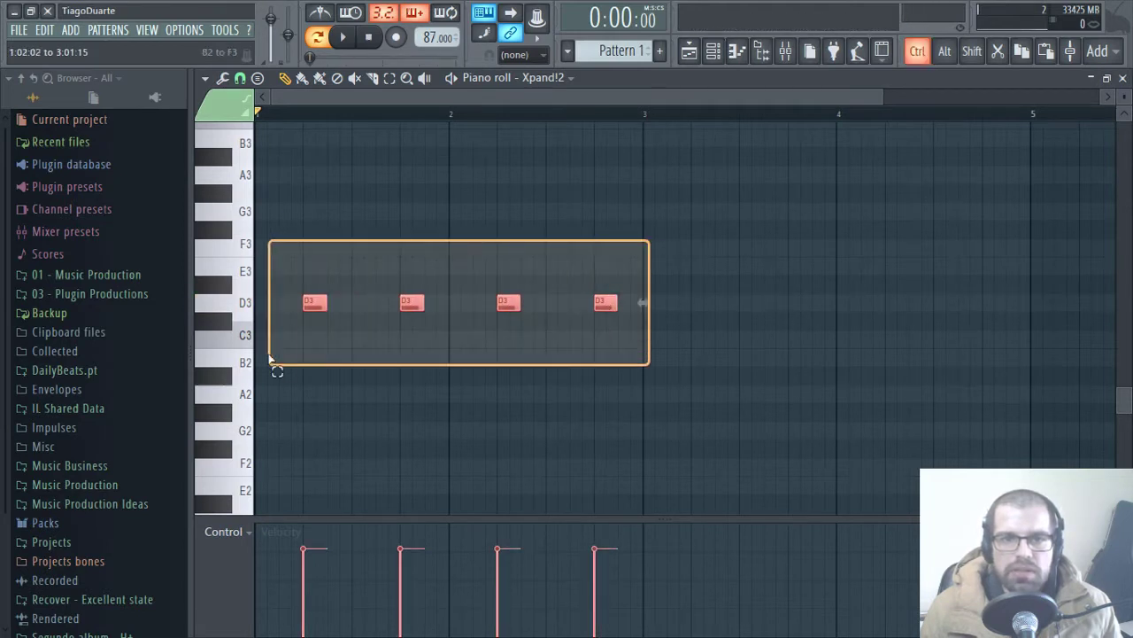
pyautogui.moveTo(316, 305)
pyautogui.mouseDown()
pyautogui.moveTo(711, 306)
pyautogui.moveTo(711, 324)
pyautogui.mouseUp()
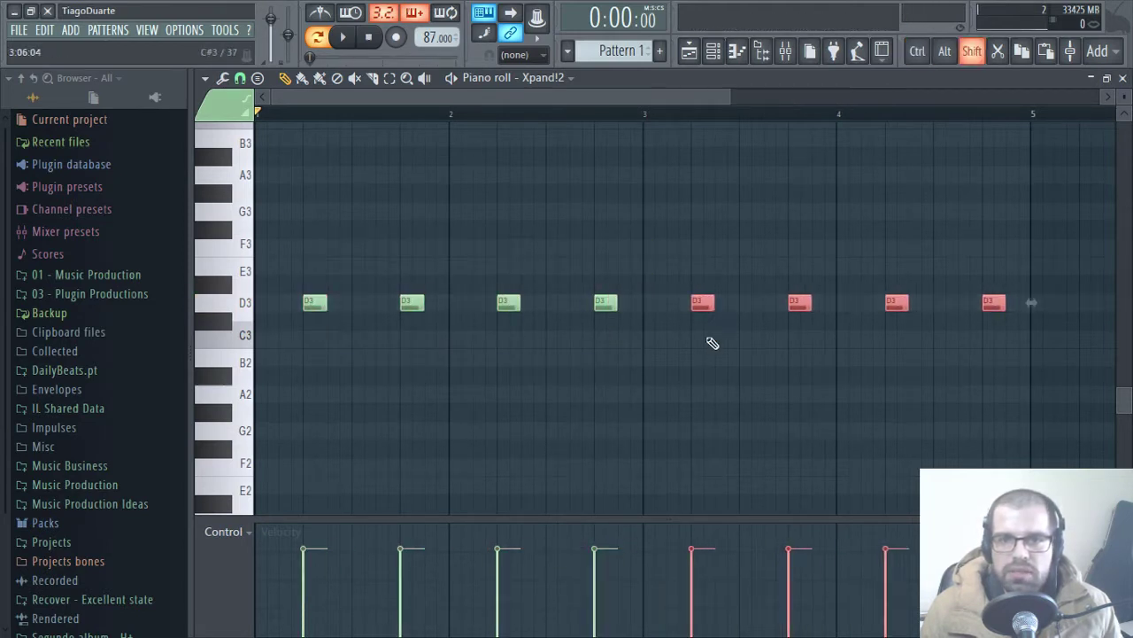
pyautogui.hotkey('ctrl', 'd')
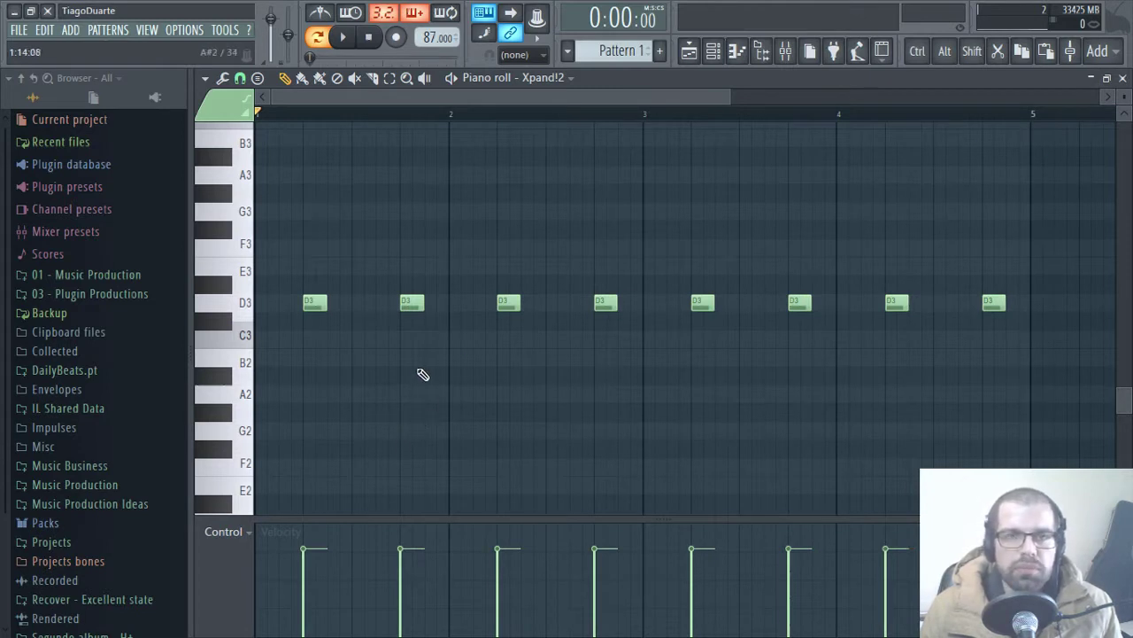
# - Draw two-step C3 kick notes on steps 1, 7 and 9 of bar 1, playing the pattern to check them
pyautogui.click(274, 337)
pyautogui.press('space')
pyautogui.press('space')
pyautogui.click(362, 342)
pyautogui.moveTo(362, 342)
pyautogui.mouseDown()
pyautogui.moveTo(334, 342)
pyautogui.moveTo(364, 341)
pyautogui.mouseUp()
pyautogui.click(371, 341)
pyautogui.press('space')
# - Add C3 kick notes on step 15 of bar 1 and step 3 of bar 2, and play the pattern
pyautogui.click(430, 340)
pyautogui.click(457, 340)
pyautogui.press('space')
pyautogui.moveTo(469, 341); pyautogui.dragTo(485, 340)
pyautogui.press('space')
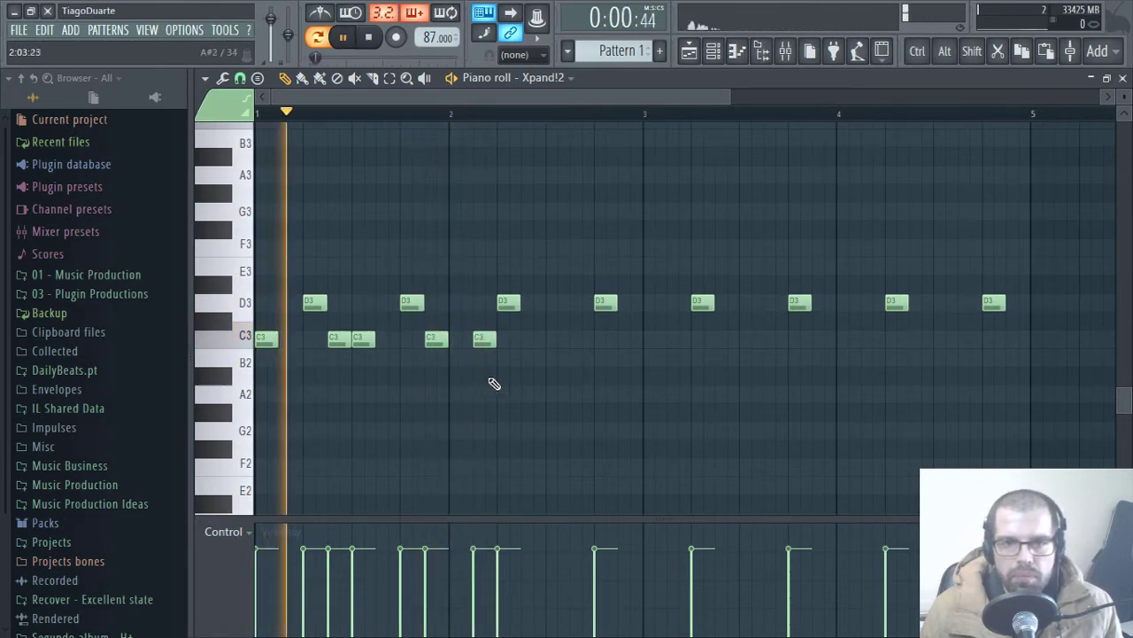
# - Add C3 kicks on steps 9 and 11 of bar 2 and repeat the two-bar kick pattern in bars 3 and 4
pyautogui.click(556, 342)
pyautogui.click(575, 340)
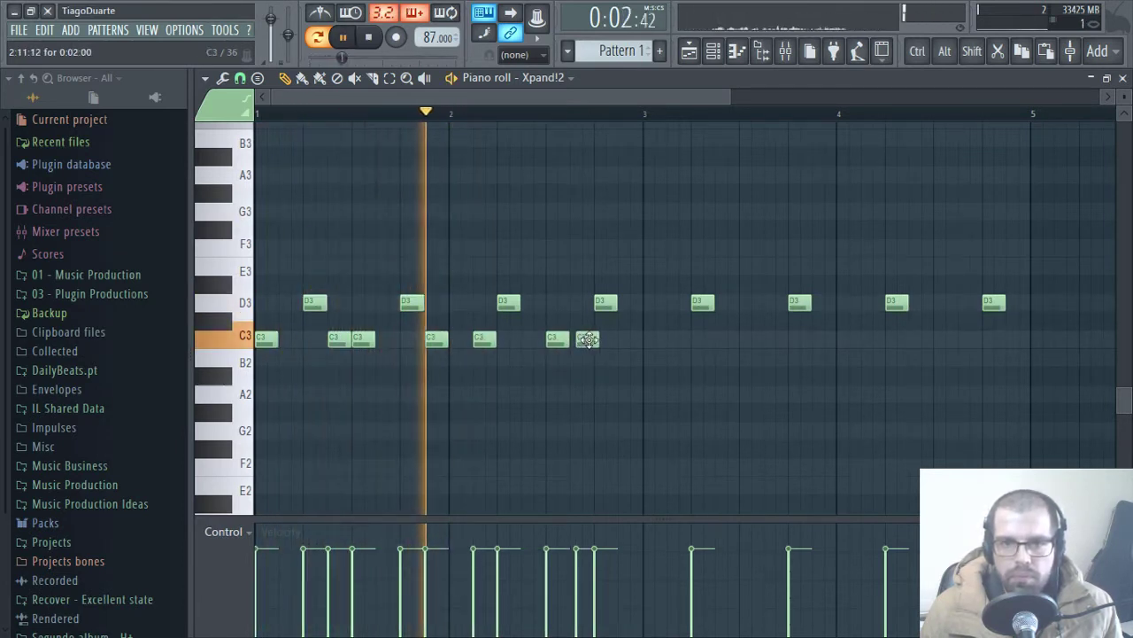
pyautogui.moveTo(607, 341); pyautogui.dragTo(657, 340)
pyautogui.click(656, 380)
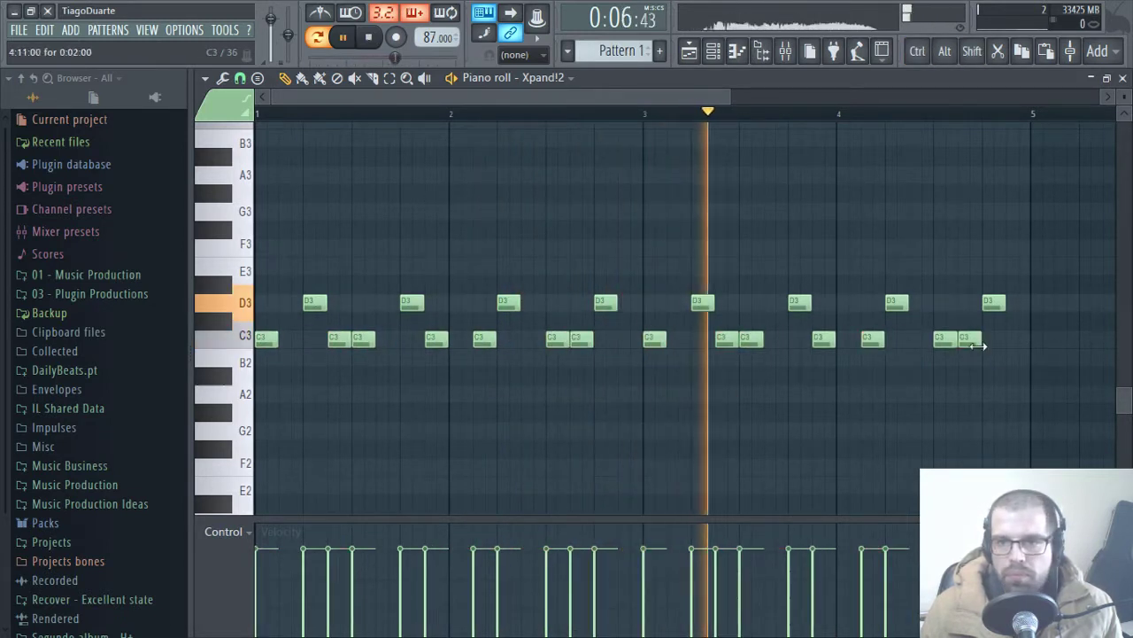
# - Add two one-step D3 snare notes on steps 8 and 10 of bar 4 as a fill
pyautogui.scroll(4, 857, 303)
pyautogui.moveTo(904, 302); pyautogui.dragTo(880, 302)
pyautogui.click(916, 303)
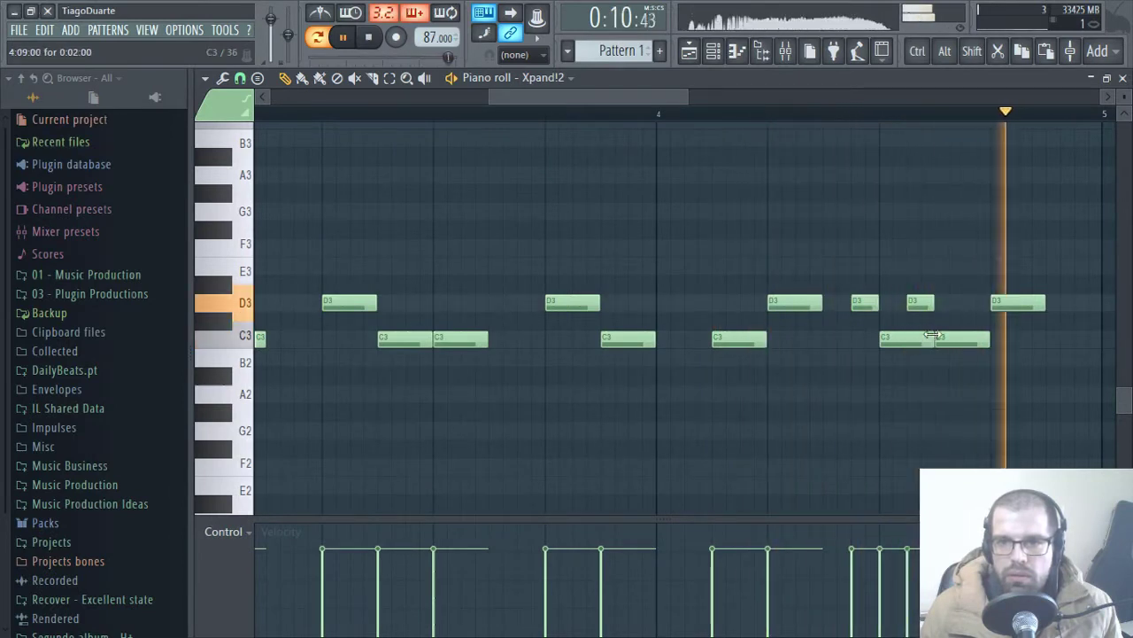
# - Shorten the C3 kick on step 9 of bar 4 to one step
pyautogui.doubleClick(931, 341)
pyautogui.click(657, 425)
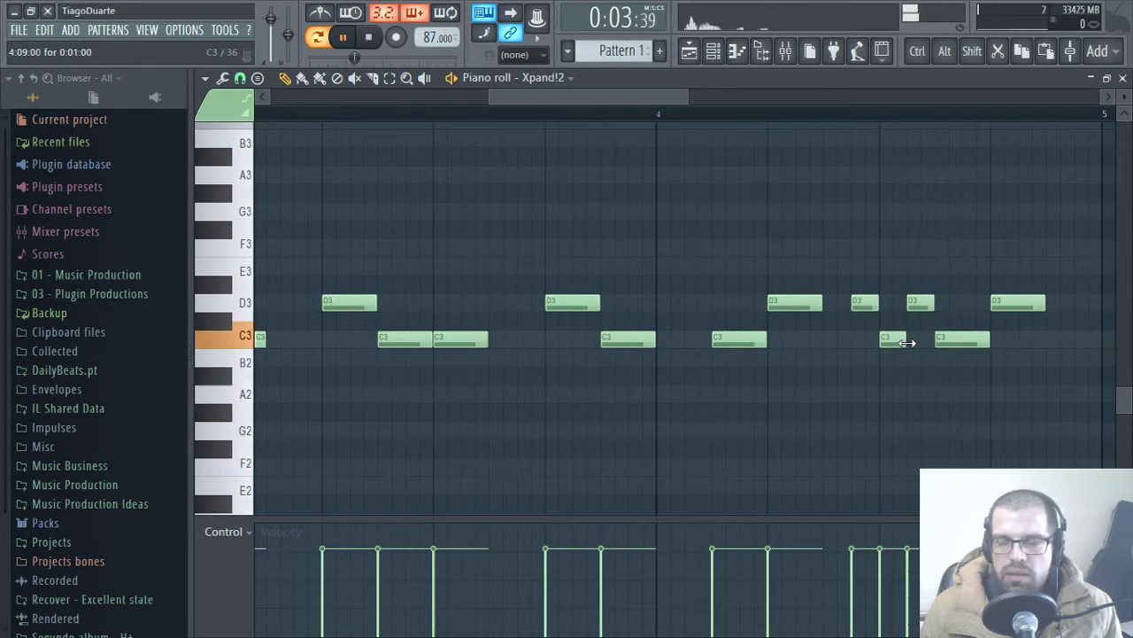
pyautogui.scroll(-3, 863, 258)
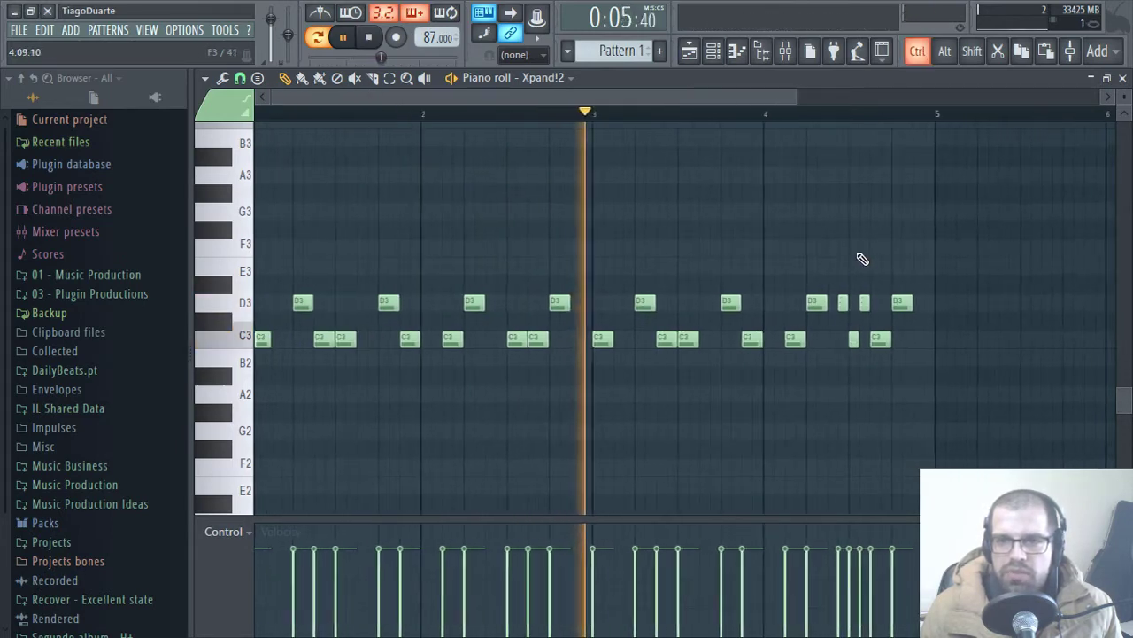
pyautogui.scroll(3, 925, 330)
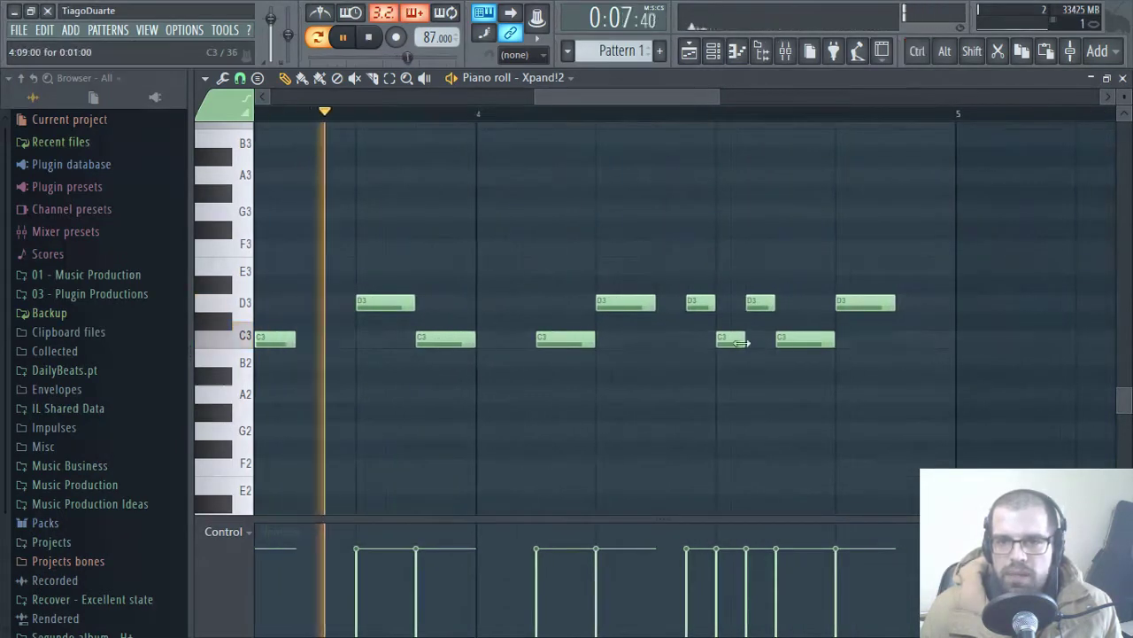
# - Add two one-step C3 kick notes on steps 15 and 16 at the end of bar 4
pyautogui.keyDown('shift'); pyautogui.click(893, 341); pyautogui.keyUp('shift')
pyautogui.moveTo(896, 344); pyautogui.dragTo(910, 342)
pyautogui.keyDown('shift'); pyautogui.click(938, 340); pyautogui.keyUp('shift')
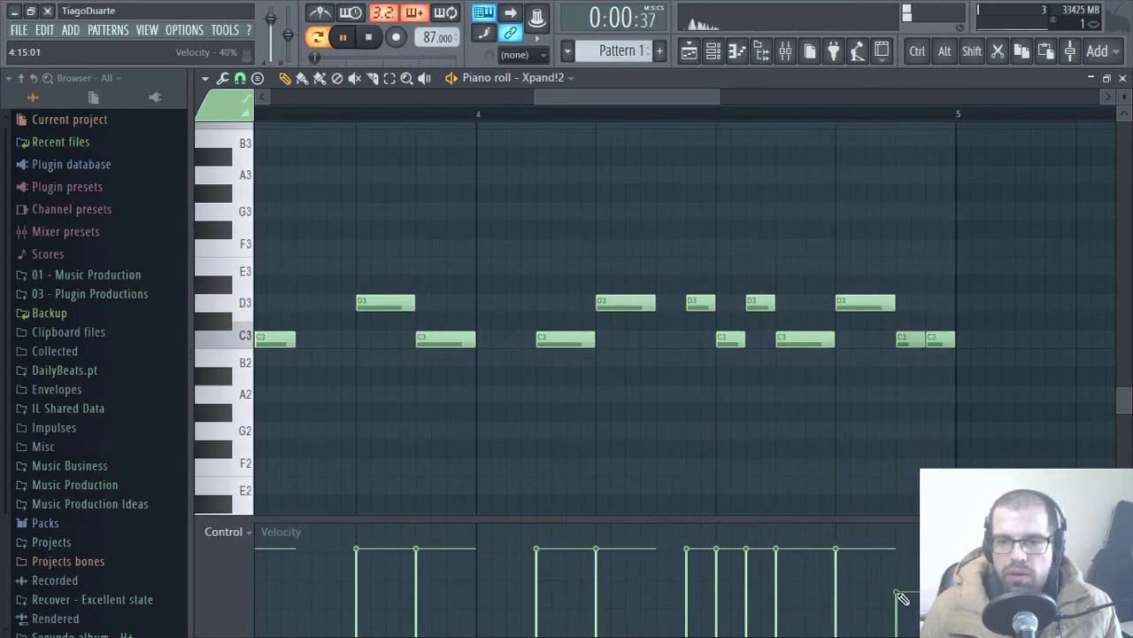
# - Lower the velocities of the last two C3 kicks in bar 4, keeping the first softer than the second
pyautogui.scroll(-5, 909, 416)
pyautogui.moveTo(1033, 312); pyautogui.dragTo(979, 357)
pyautogui.moveTo(1039, 328); pyautogui.dragTo(1002, 367)
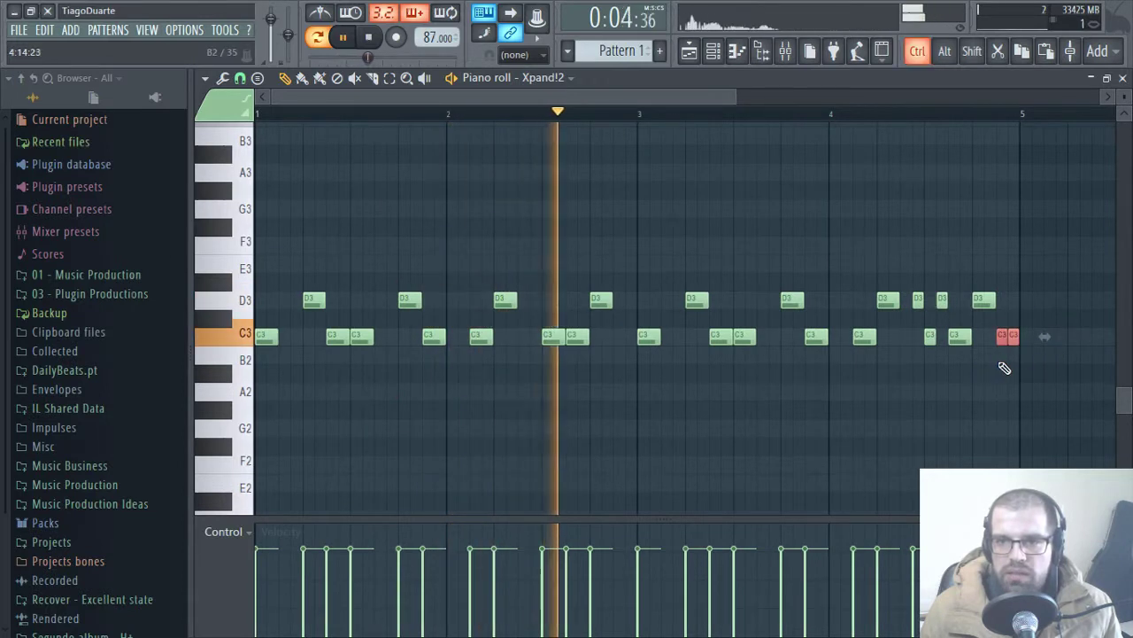
pyautogui.scroll(5, 1004, 381)
pyautogui.scroll(-3, 623, 420)
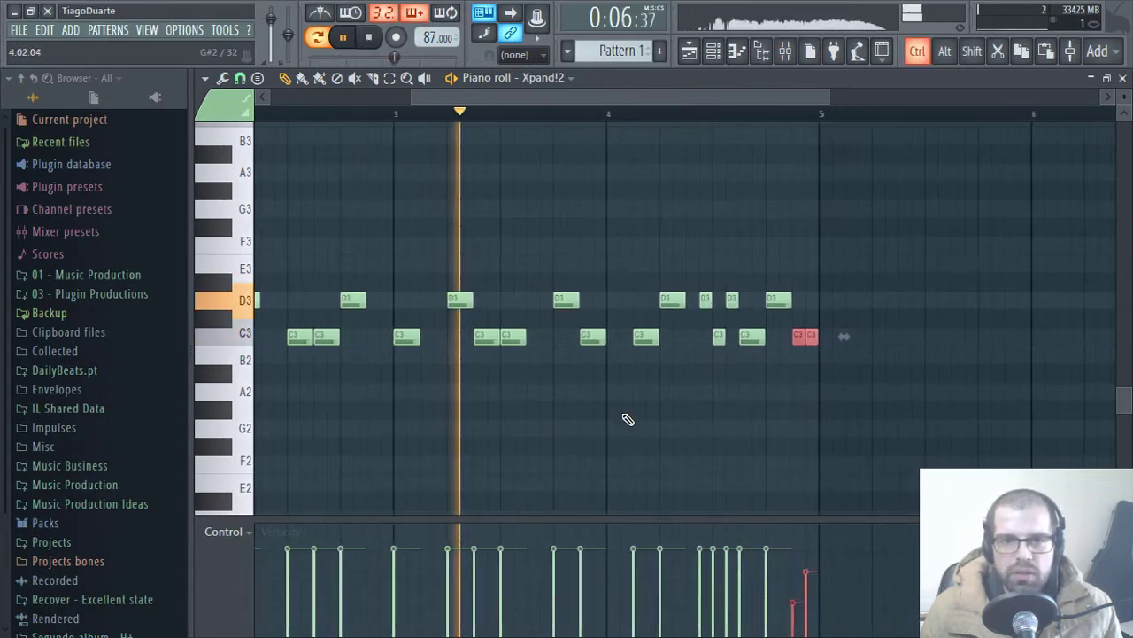
pyautogui.moveTo(790, 611); pyautogui.dragTo(844, 577)
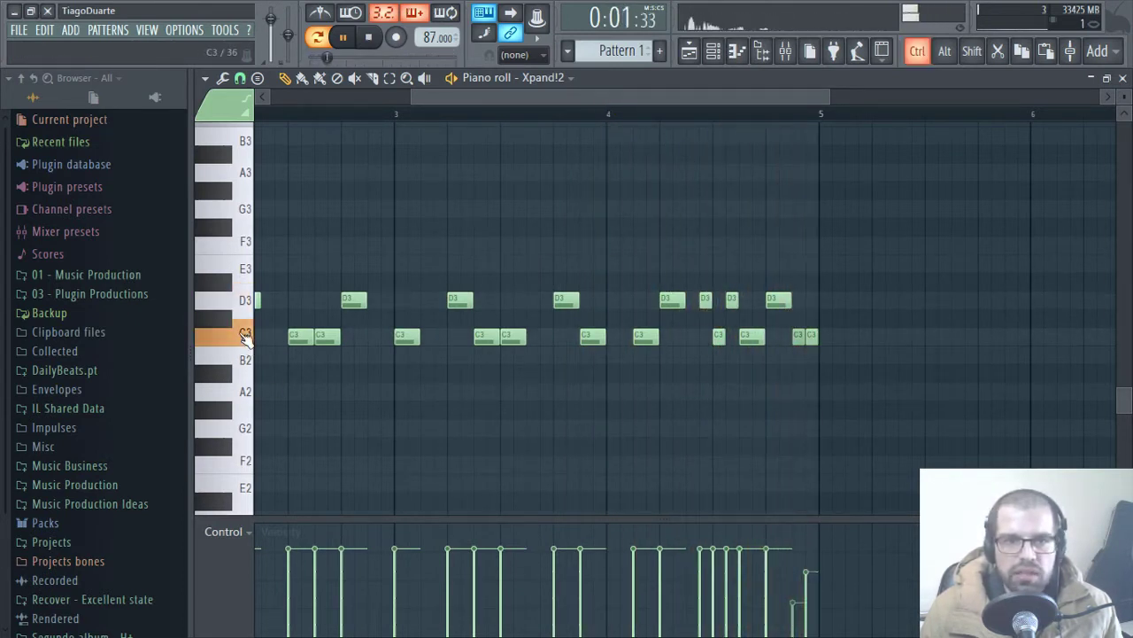
# - Select all the C3 kick notes in the pattern and shorten them slightly at their ends
pyautogui.keyDown('ctrl'); pyautogui.click(245, 339); pyautogui.keyUp('ctrl')
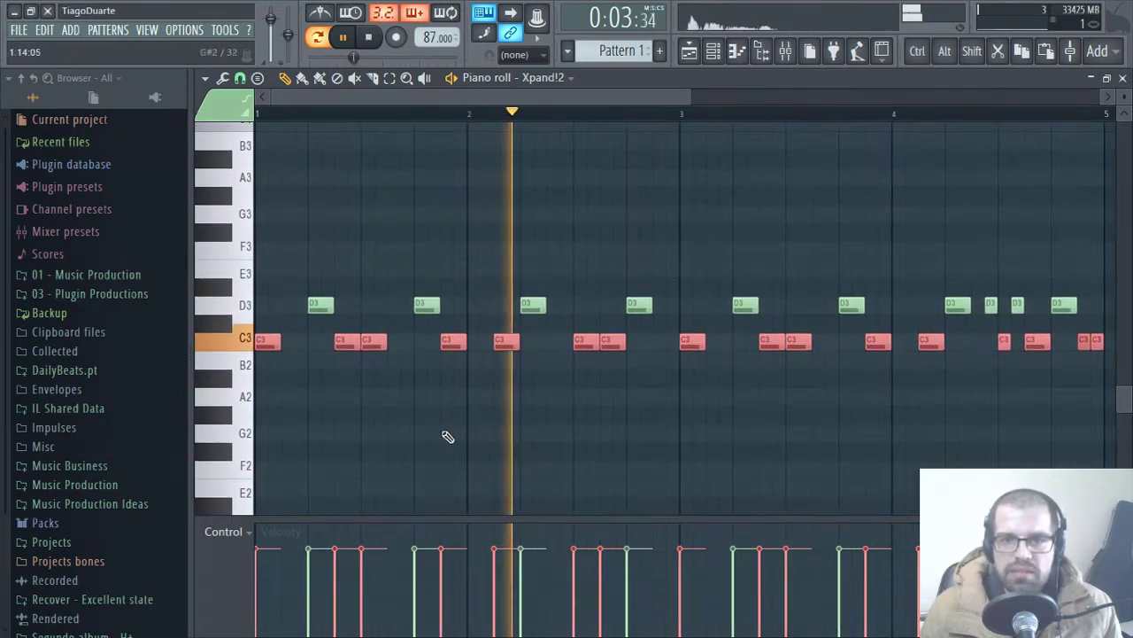
pyautogui.click(1123, 78)
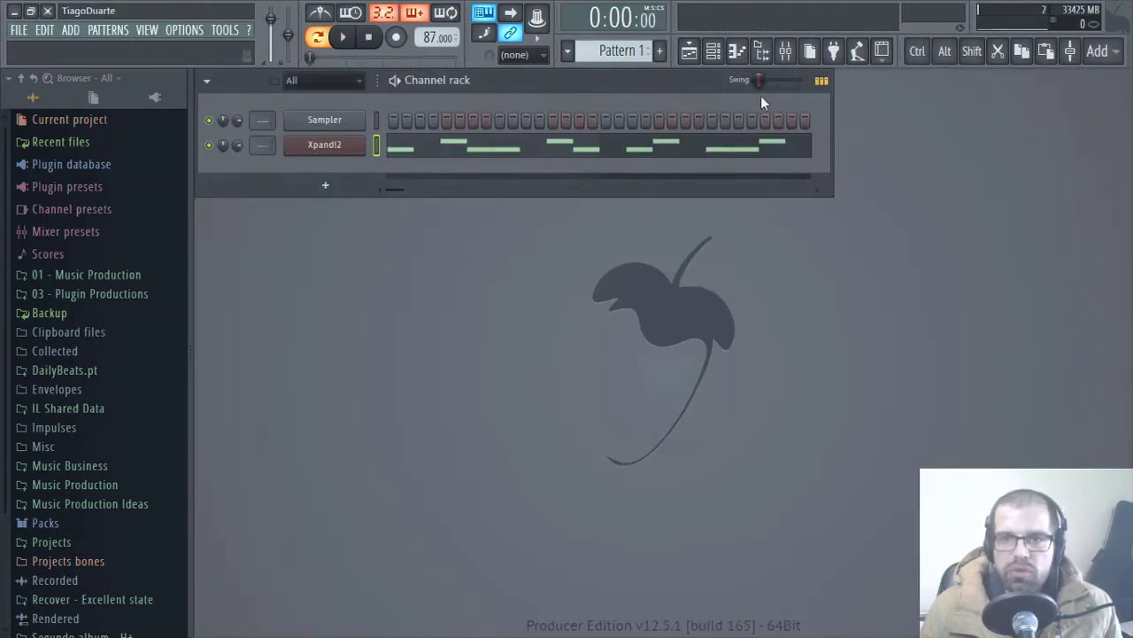
pyautogui.click(732, 148)
pyautogui.keyDown('ctrl'); pyautogui.click(247, 344); pyautogui.keyUp('ctrl')
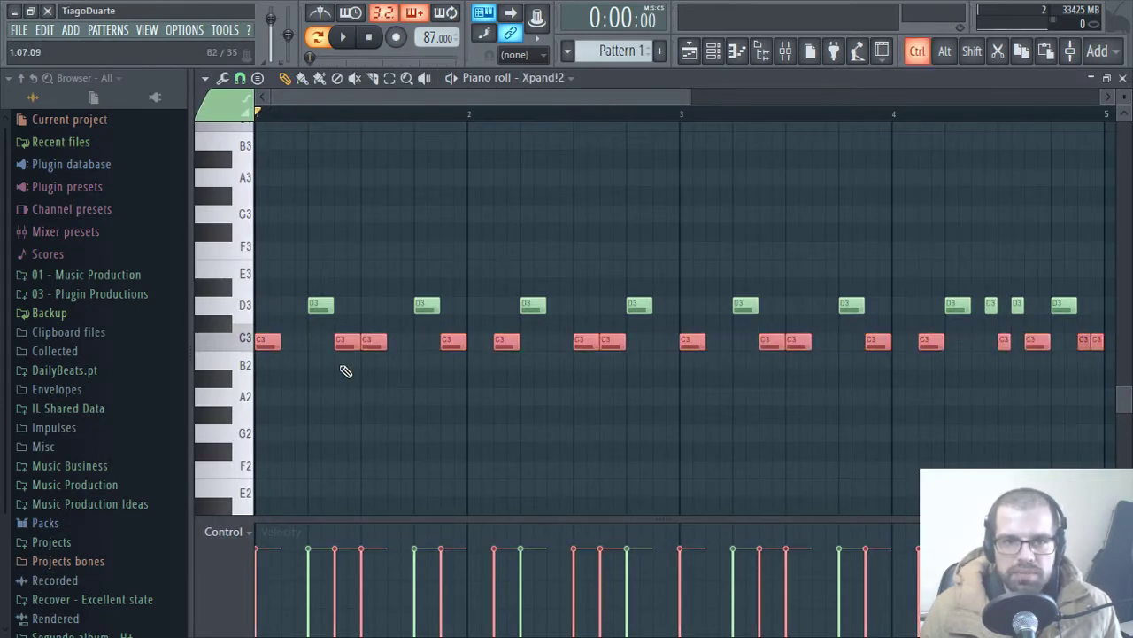
pyautogui.scroll(2, 348, 372)
pyautogui.scroll(-4, 348, 372)
pyautogui.click(536, 99)
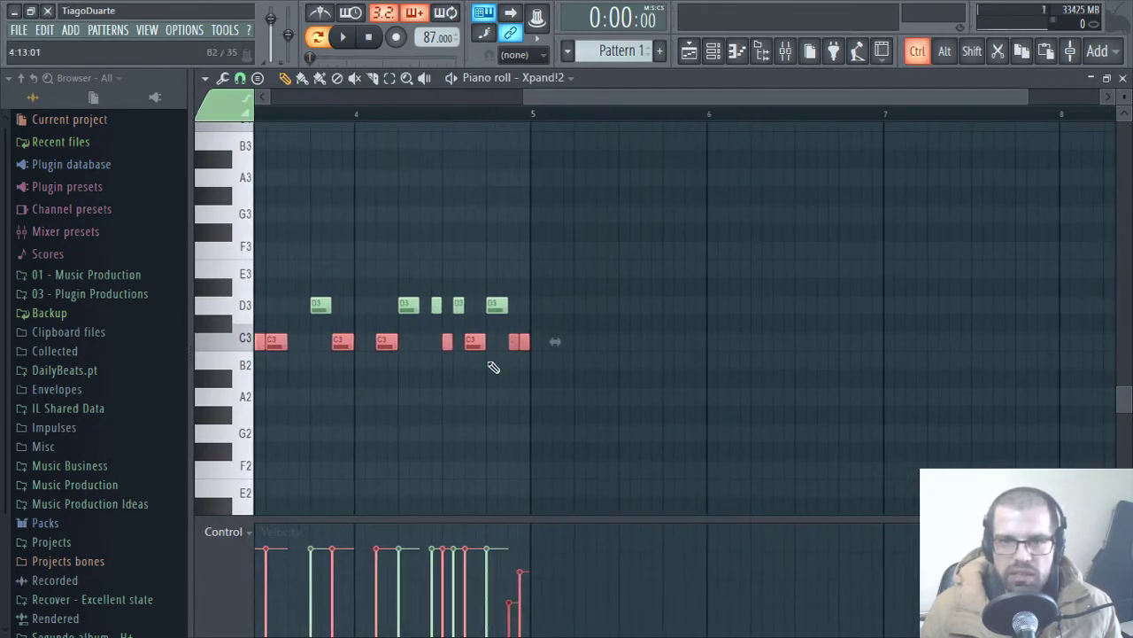
pyautogui.scroll(4, 498, 367)
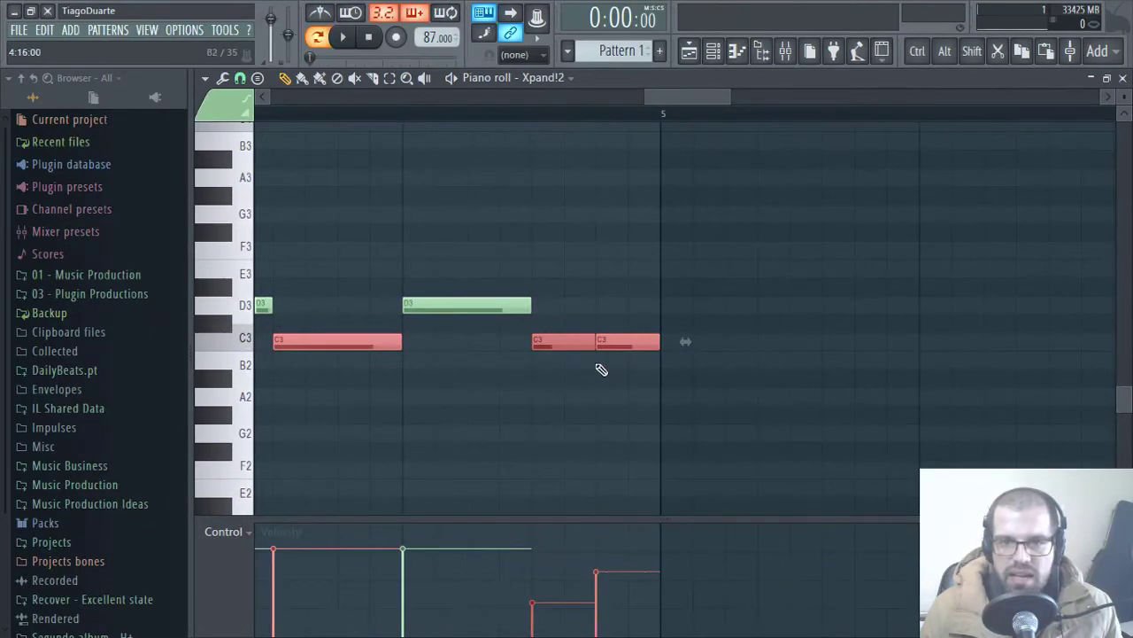
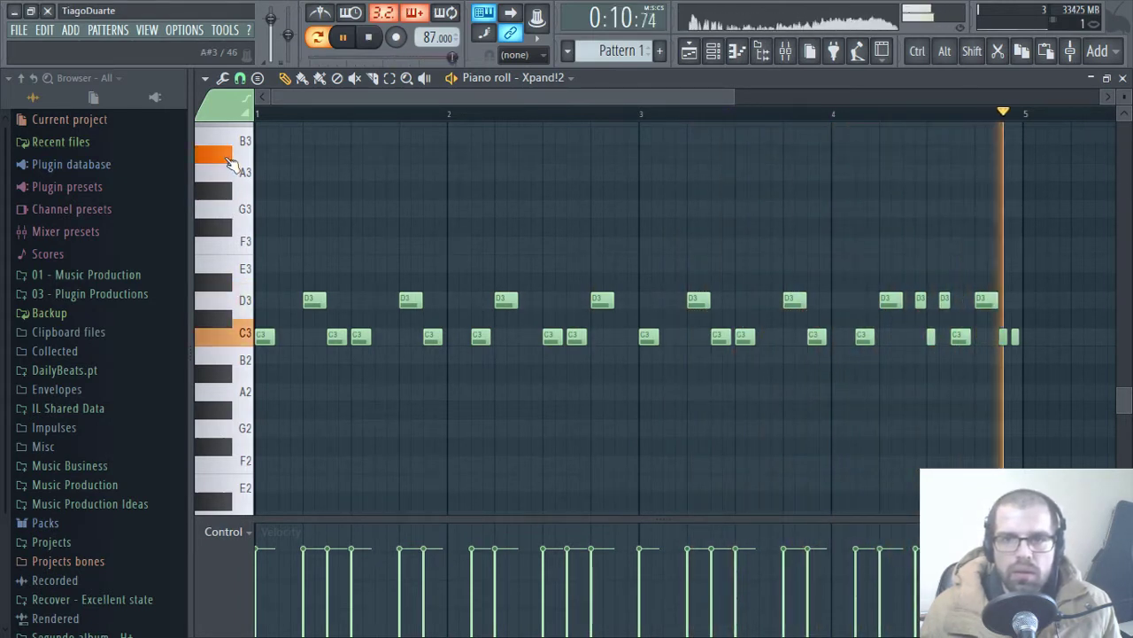
# - Add a four-step A#3 note on step 1 of bar 1, match its velocity to the full-level drum notes, and play the pattern
pyautogui.click(260, 154)
pyautogui.press('space')
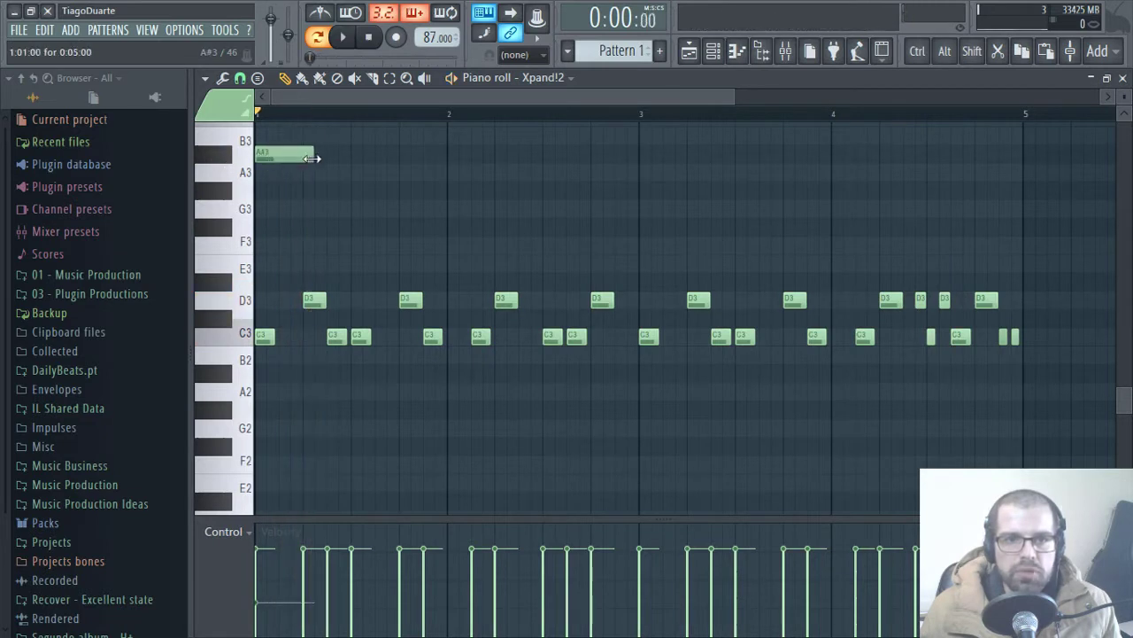
pyautogui.moveTo(303, 162); pyautogui.dragTo(257, 182)
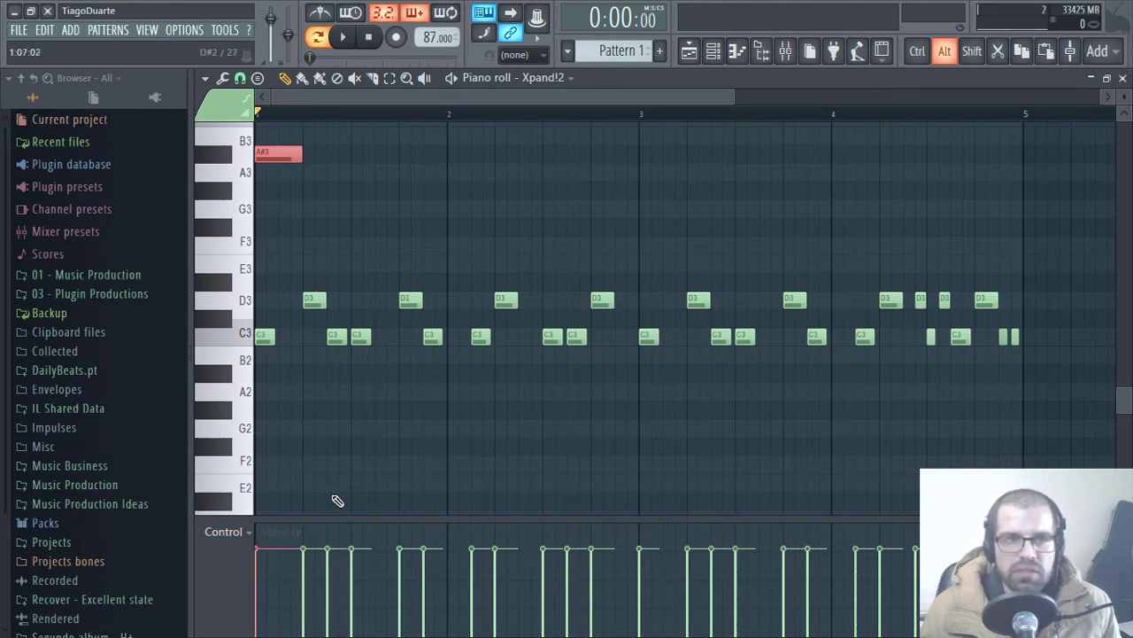
pyautogui.press('space')
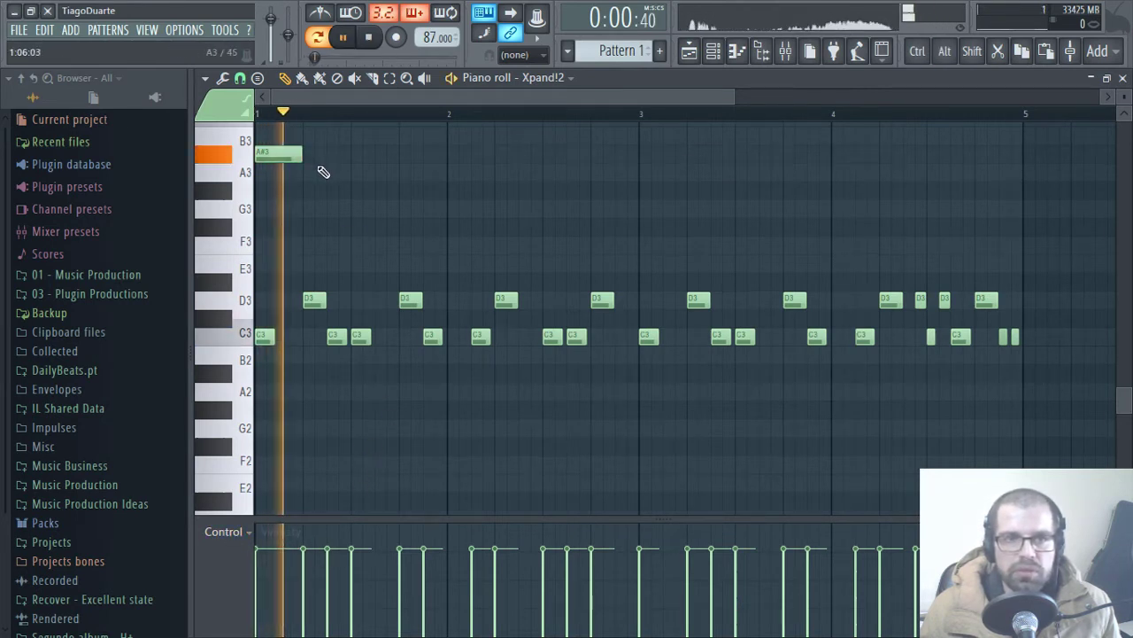
# - Add alternating one-step G#3 and F#3 notes on steps 5 to 8 of bar 1, starting with G#3
pyautogui.click(306, 192)
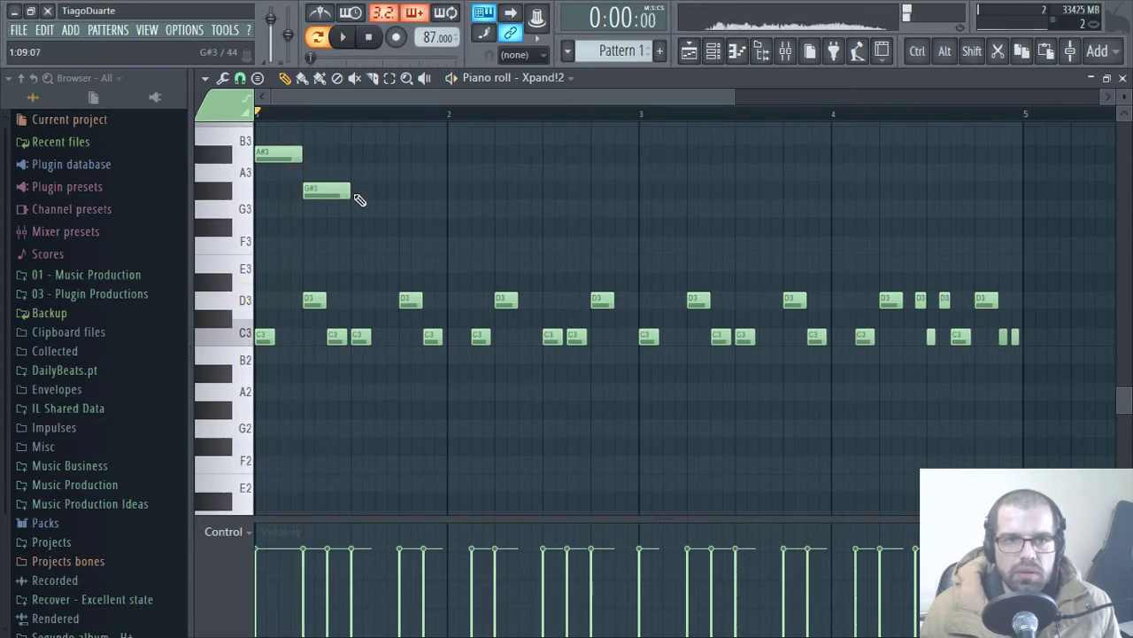
pyautogui.press('space')
pyautogui.moveTo(350, 192); pyautogui.dragTo(324, 193)
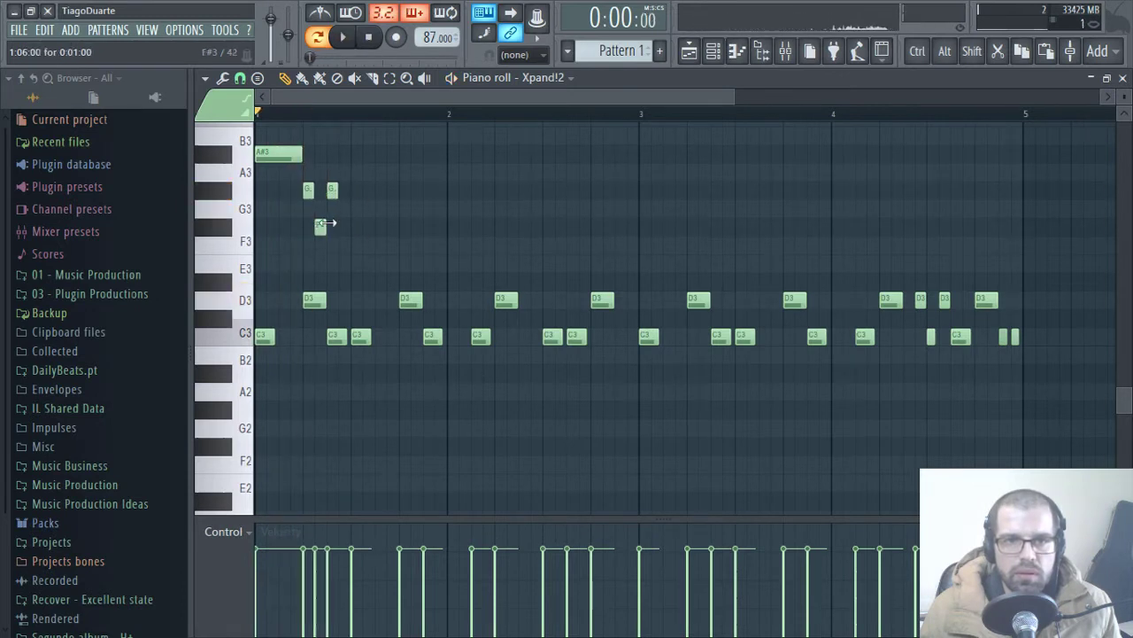
pyautogui.click(345, 227)
# - Repeat the half-bar A#3, G#3 and F#3 pattern in the second half of bar 1 and play it
pyautogui.moveTo(381, 255); pyautogui.dragTo(362, 157)
pyautogui.click(526, 205)
pyautogui.press('space')
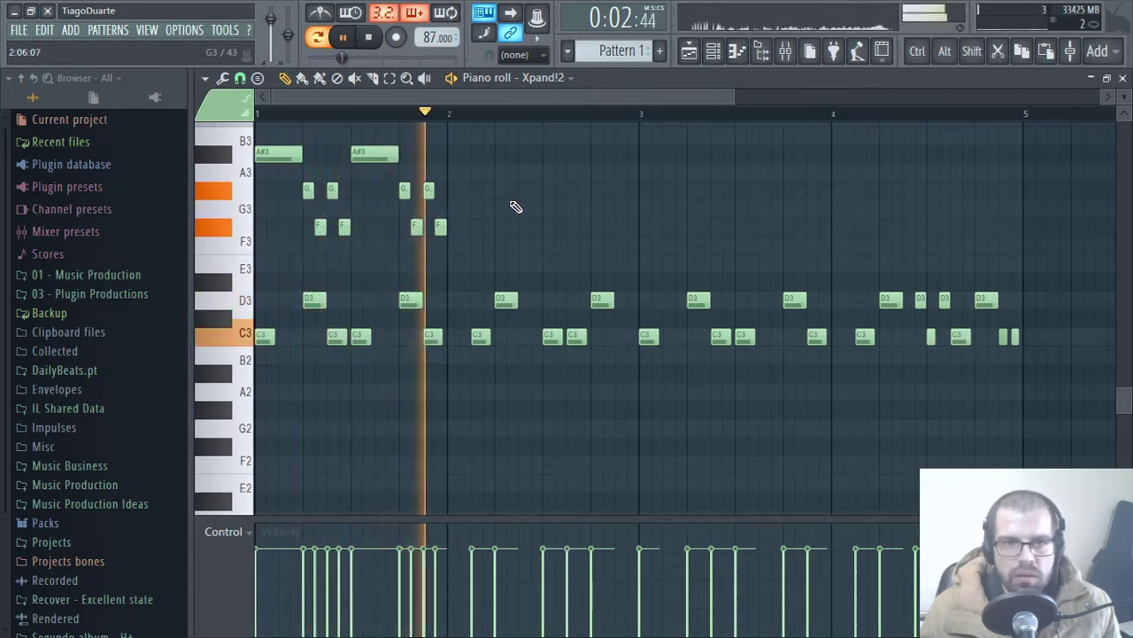
# - Copy all the A#3, G#3 and F#3 notes of bar 1 into bar 2
pyautogui.moveTo(464, 251); pyautogui.dragTo(185, 131)
pyautogui.press('space')
pyautogui.moveTo(268, 157); pyautogui.dragTo(459, 157)
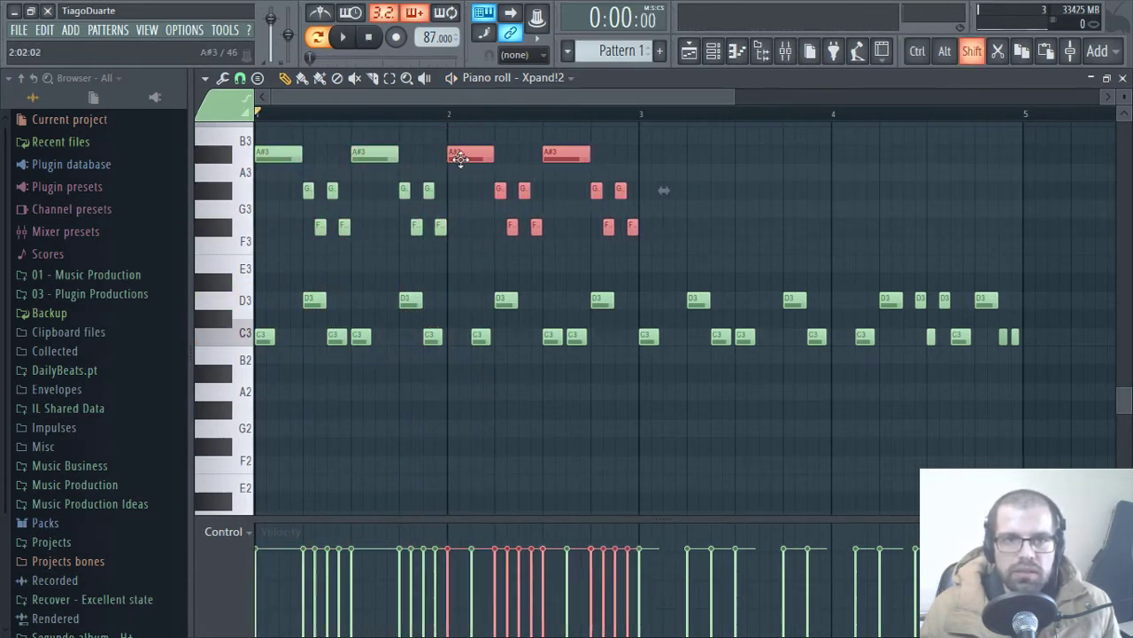
pyautogui.click(467, 211)
# - Move the first A#3 note of bar 2 to step 3, in line with the kick, and shorten it to two steps
pyautogui.scroll(3, 465, 214)
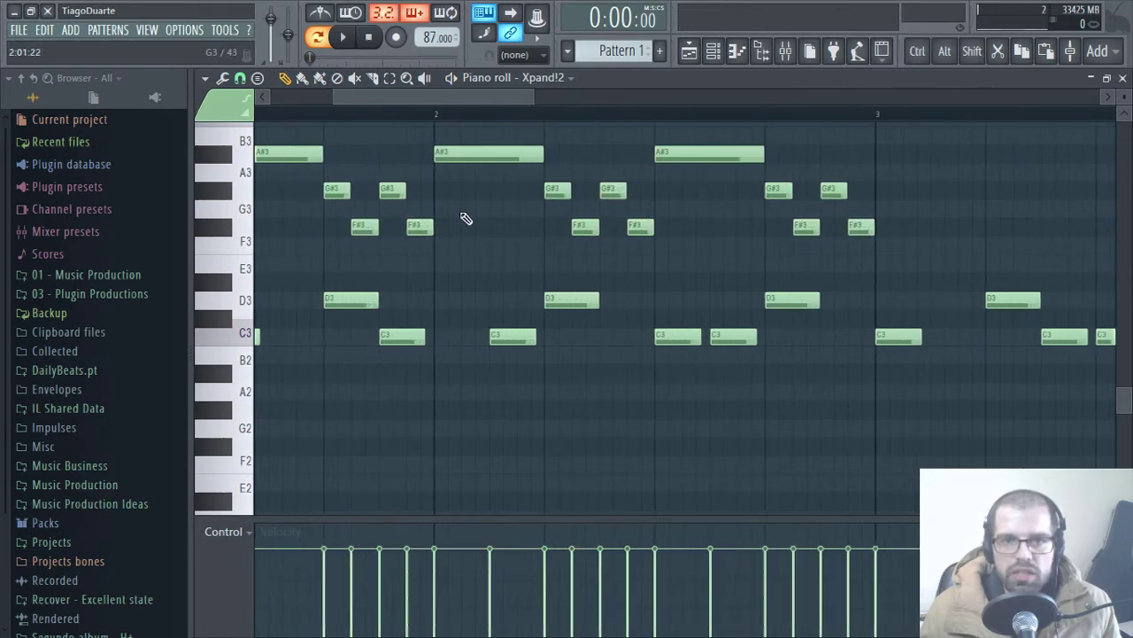
pyautogui.moveTo(640, 133); pyautogui.dragTo(688, 350)
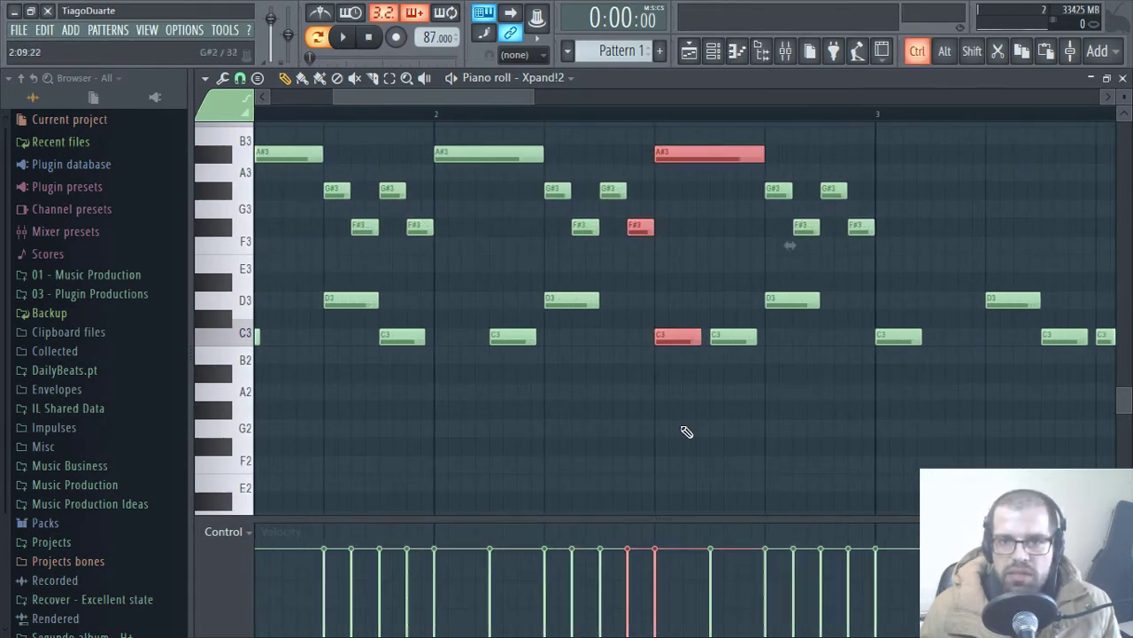
pyautogui.scroll(2, 677, 407)
pyautogui.scroll(-3, 678, 407)
pyautogui.moveTo(554, 165); pyautogui.dragTo(563, 462)
pyautogui.scroll(5, 514, 311)
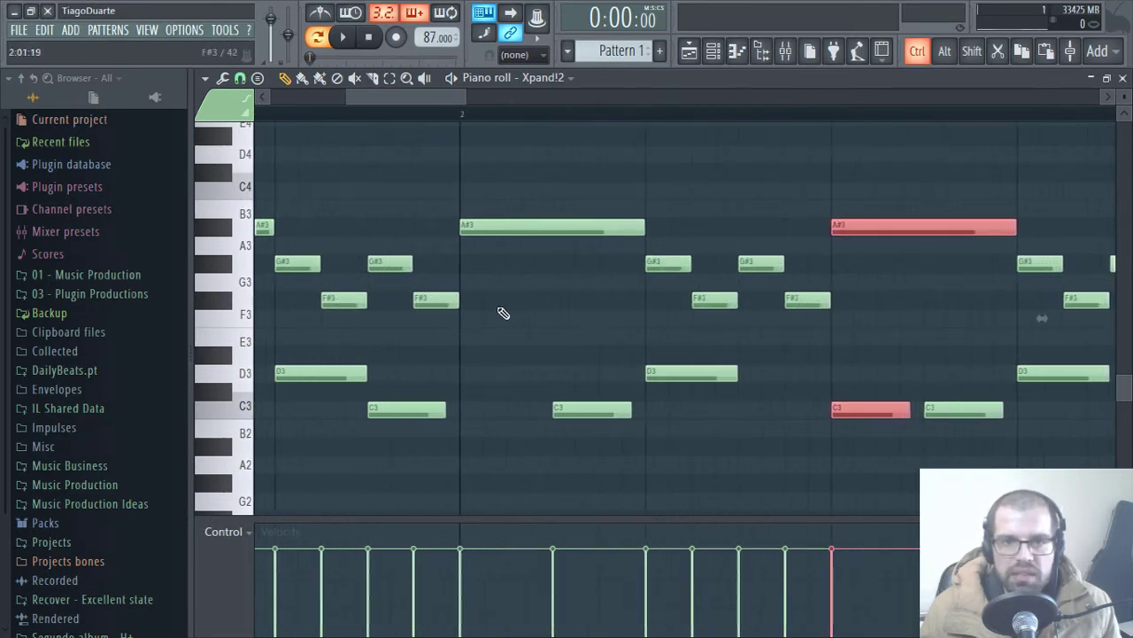
pyautogui.moveTo(497, 164); pyautogui.dragTo(496, 440)
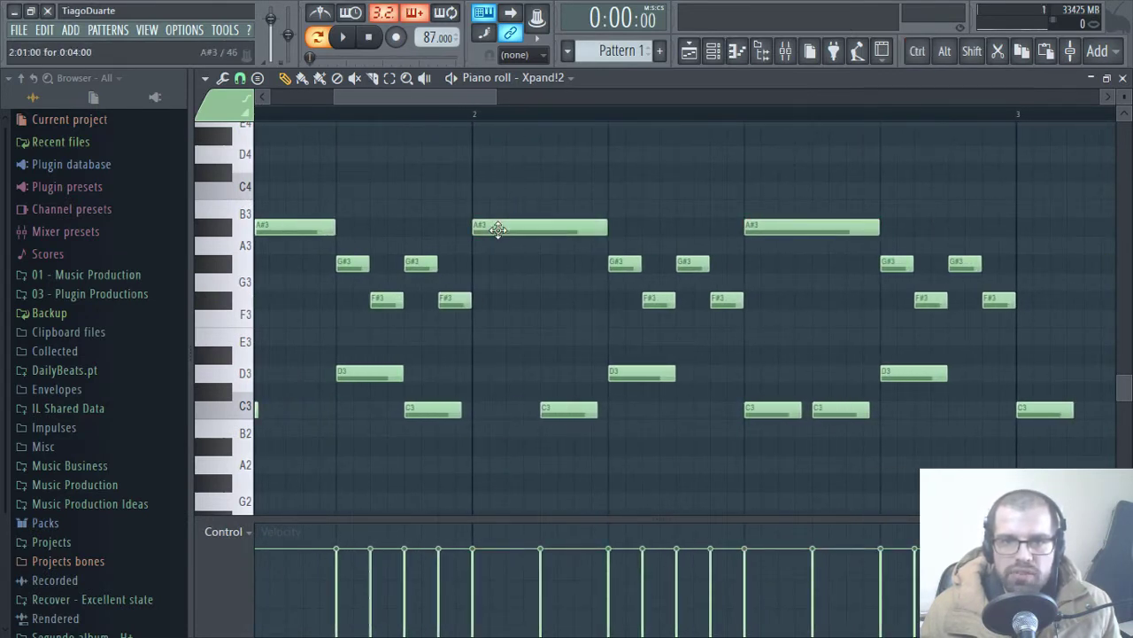
pyautogui.moveTo(498, 229); pyautogui.dragTo(563, 229)
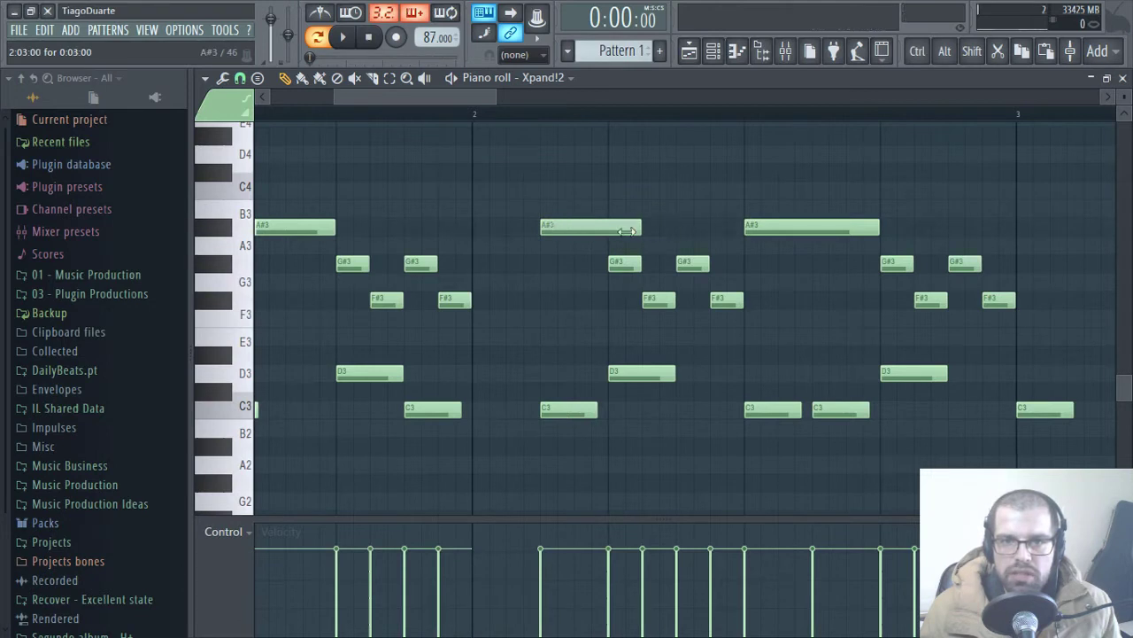
# - Copy the last G#3 and F#3 pair of bar 1 onto steps 1 and 2 of bar 2
pyautogui.moveTo(489, 326); pyautogui.dragTo(406, 237)
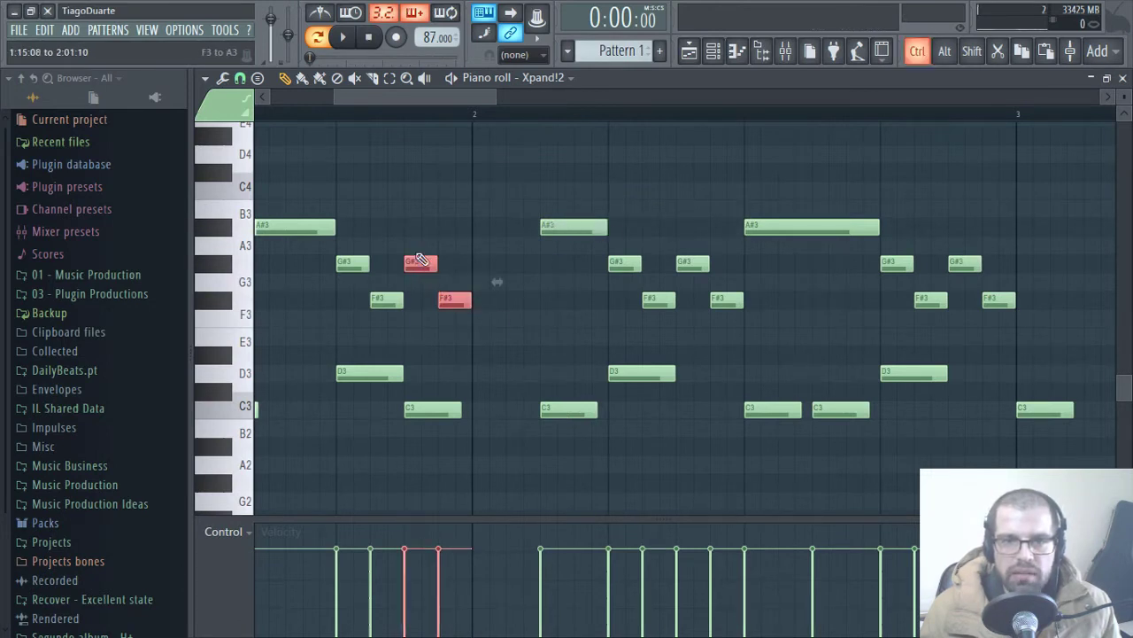
pyautogui.hotkey('ctrl', 'b')
pyautogui.hotkey('ctrl', 'd')
pyautogui.scroll(-3, 510, 190)
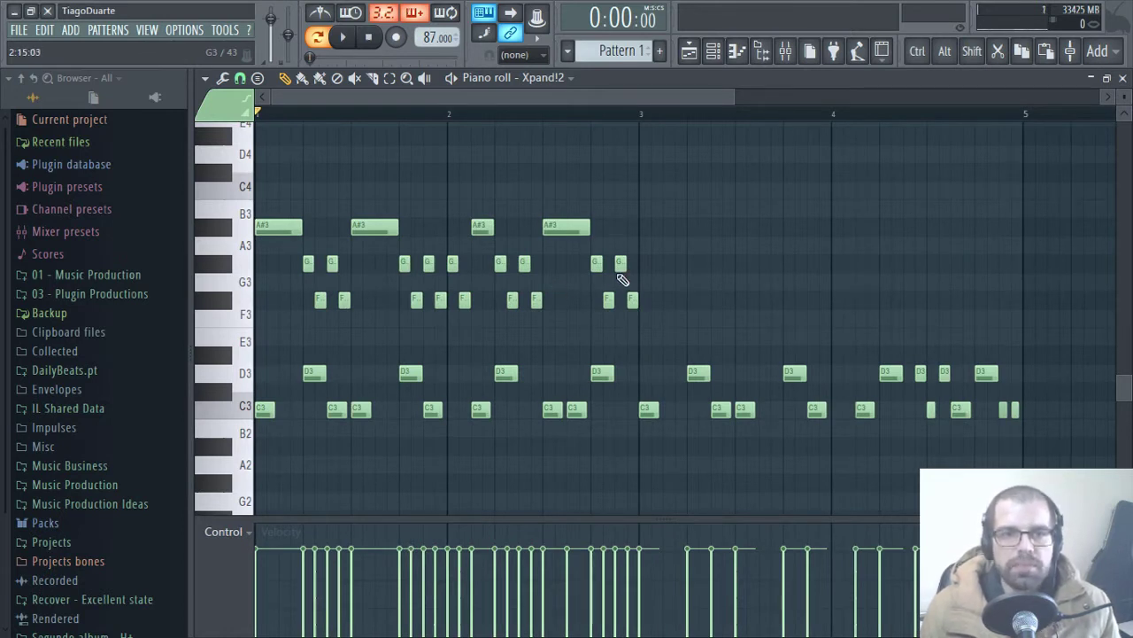
# - Play the pattern and replace the A#3 note on step 9 of bar 2 with two two-step A#3 notes on steps 9 and 11
pyautogui.press('space')
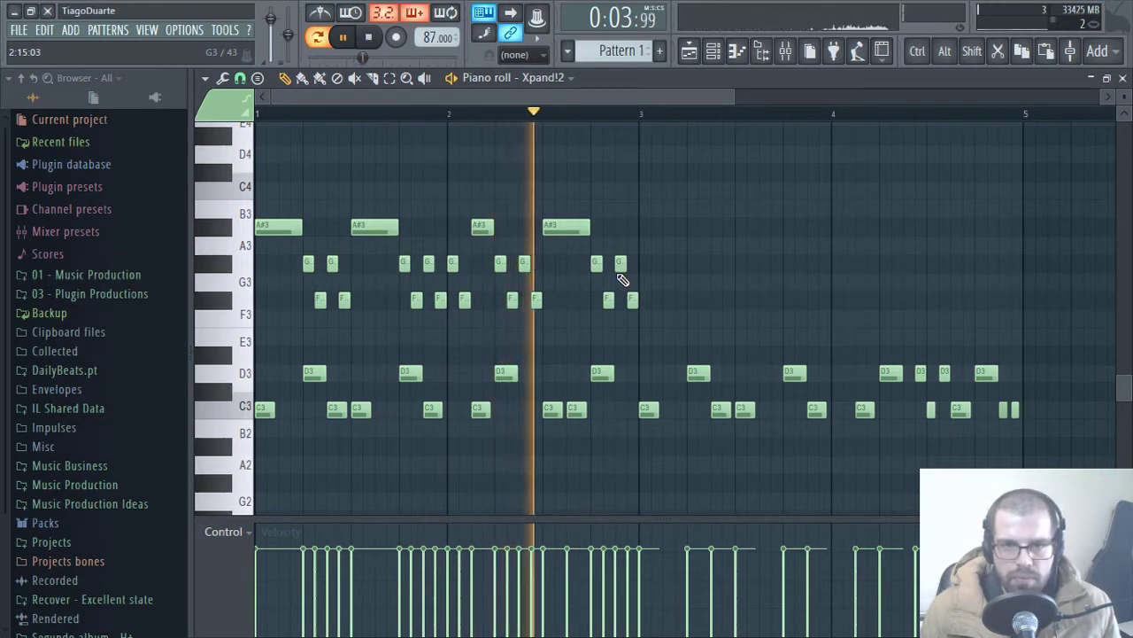
pyautogui.press('space')
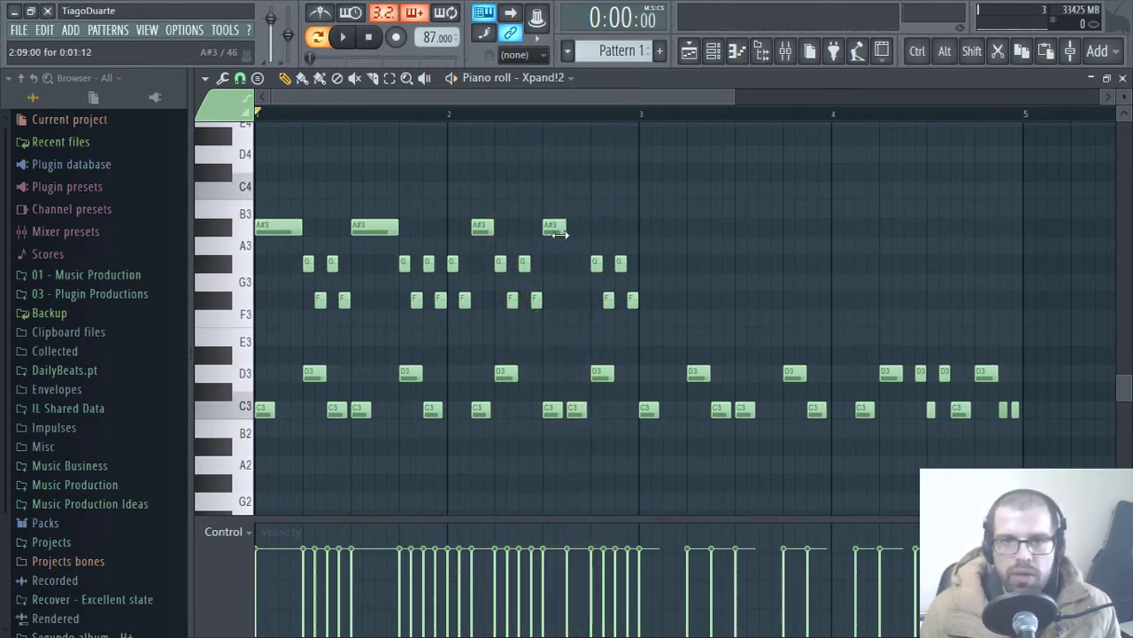
pyautogui.moveTo(546, 227)
pyautogui.mouseDown()
pyautogui.moveTo(570, 228)
pyautogui.moveTo(538, 255)
pyautogui.mouseUp()
pyautogui.press('space')
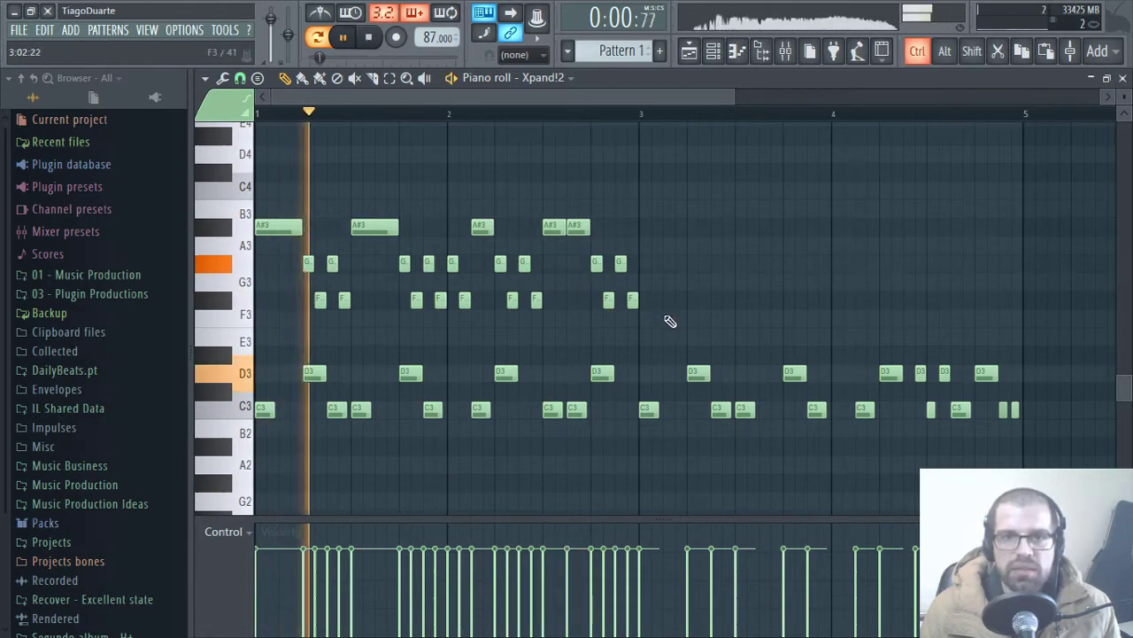
# - Copy the A#3, G#3 and F#3 notes of bars 1 and 2 into bars 3 and 4, aligned to the start of bar 3
pyautogui.moveTo(670, 320); pyautogui.dragTo(273, 221)
pyautogui.hotkey('ctrl', 'b')
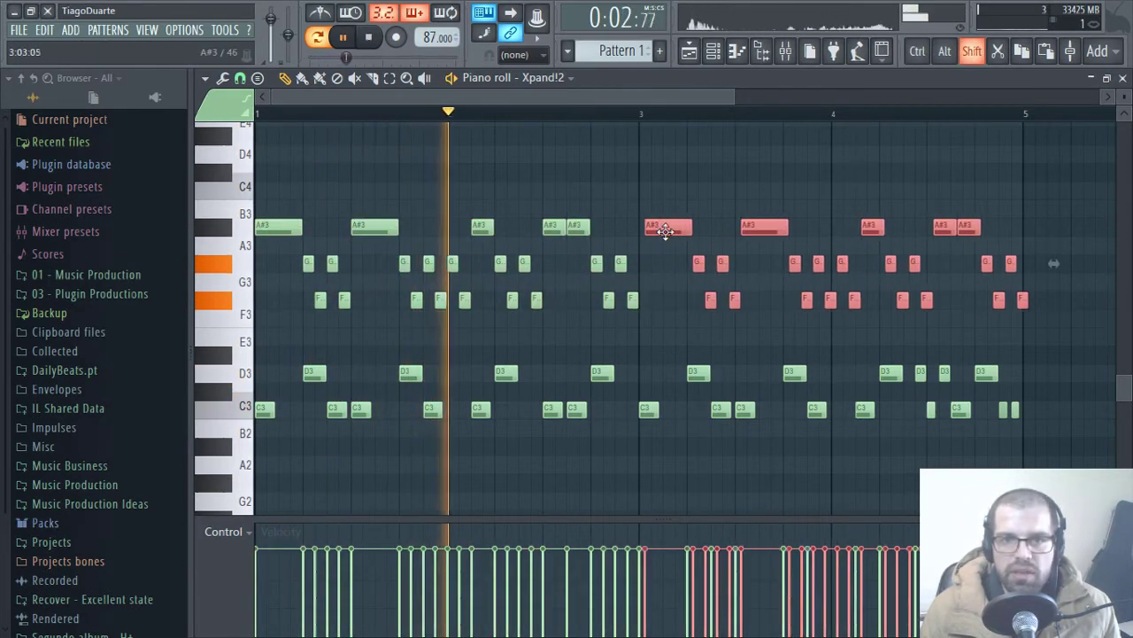
pyautogui.moveTo(665, 230); pyautogui.dragTo(659, 230)
pyautogui.click(688, 172)
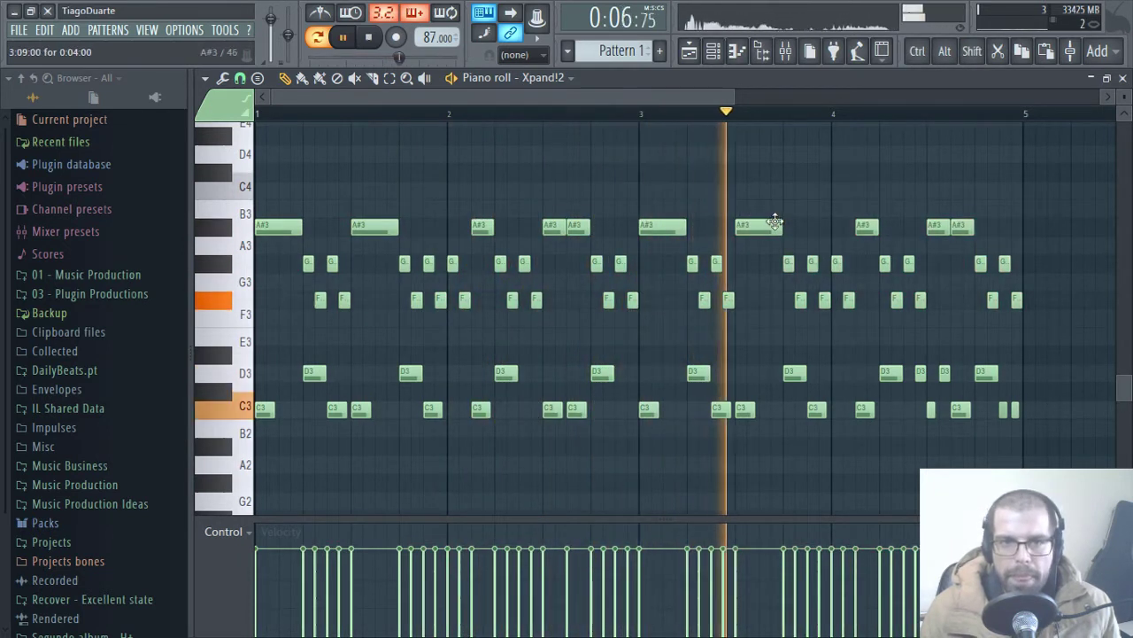
# - Replace the two A#3 notes on steps 9 to 12 of bar 4 with four one-step A#3 notes and play the pattern
pyautogui.scroll(3, 937, 333)
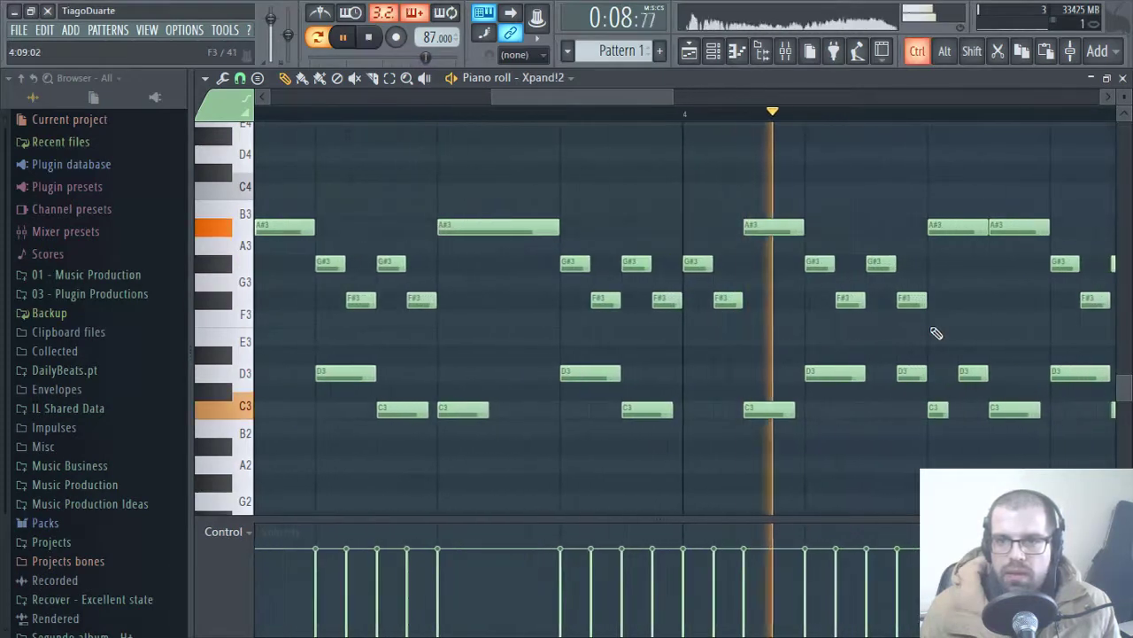
pyautogui.press('space')
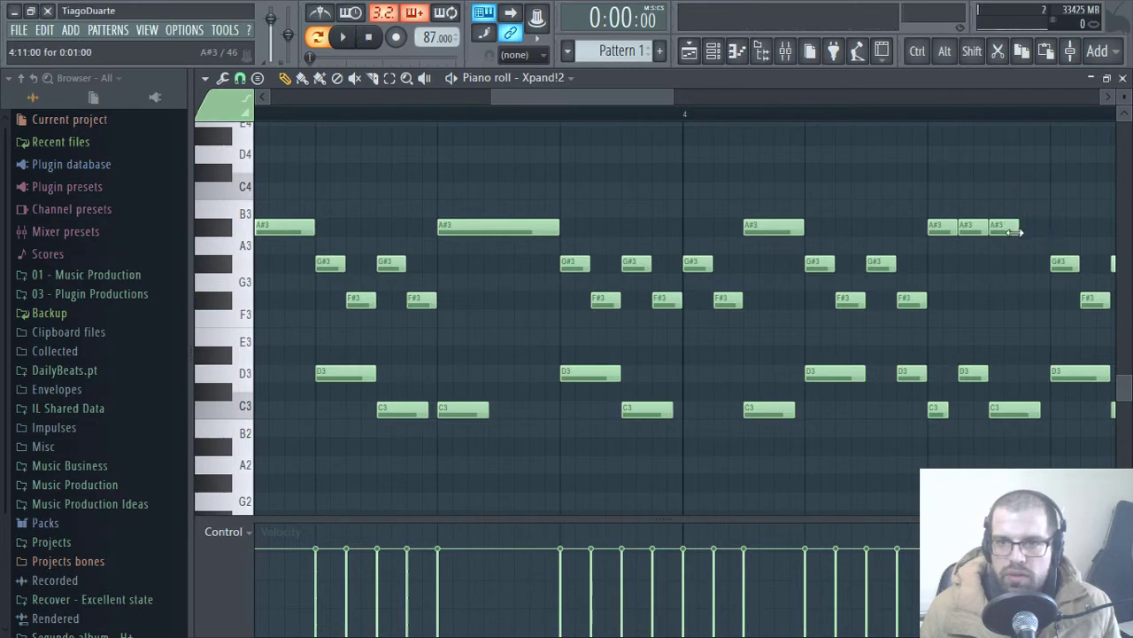
pyautogui.scroll(-3, 950, 232)
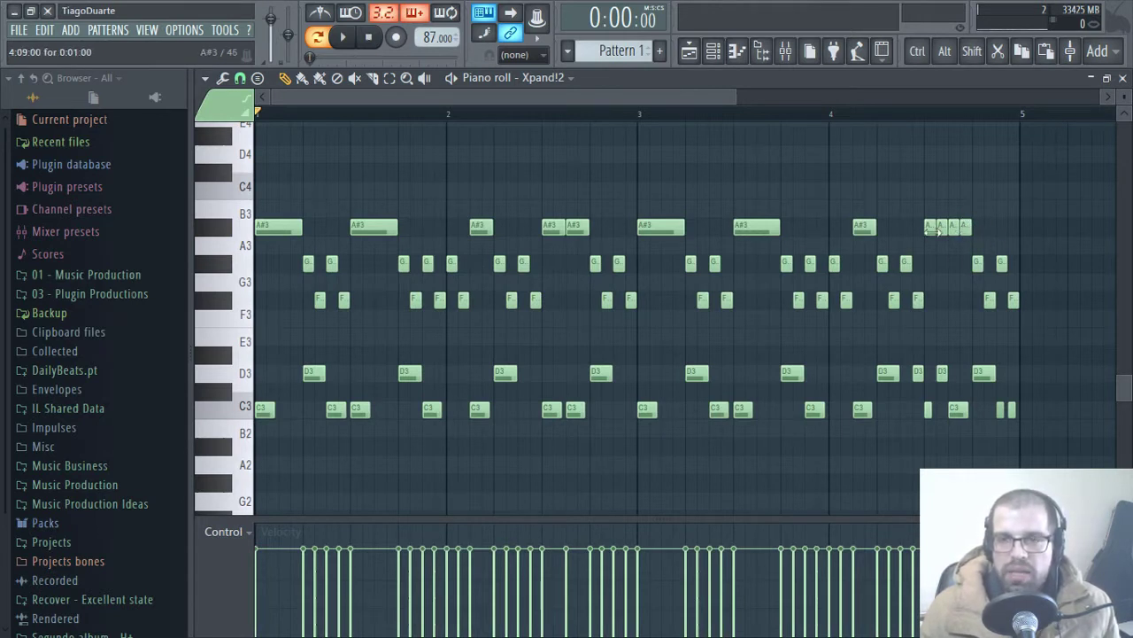
pyautogui.press('space')
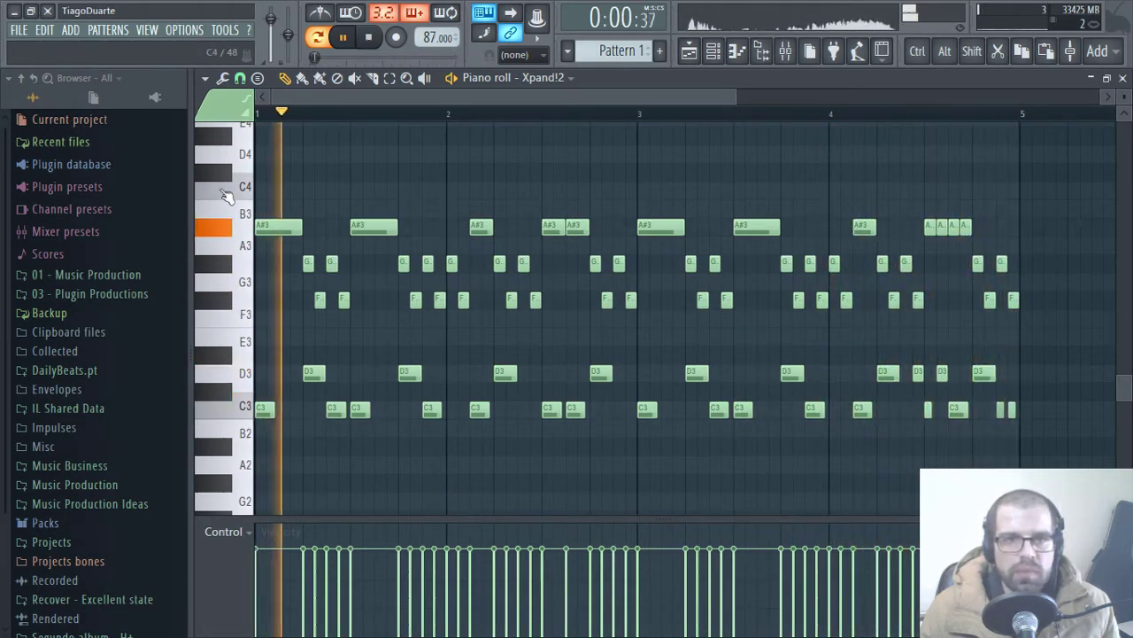
# - Stop playback and audition the drum sounds on the keys between D4 and A4, repeating E4
pyautogui.press('space')
pyautogui.scroll(2, 256, 230)
pyautogui.scroll(2, 257, 229)
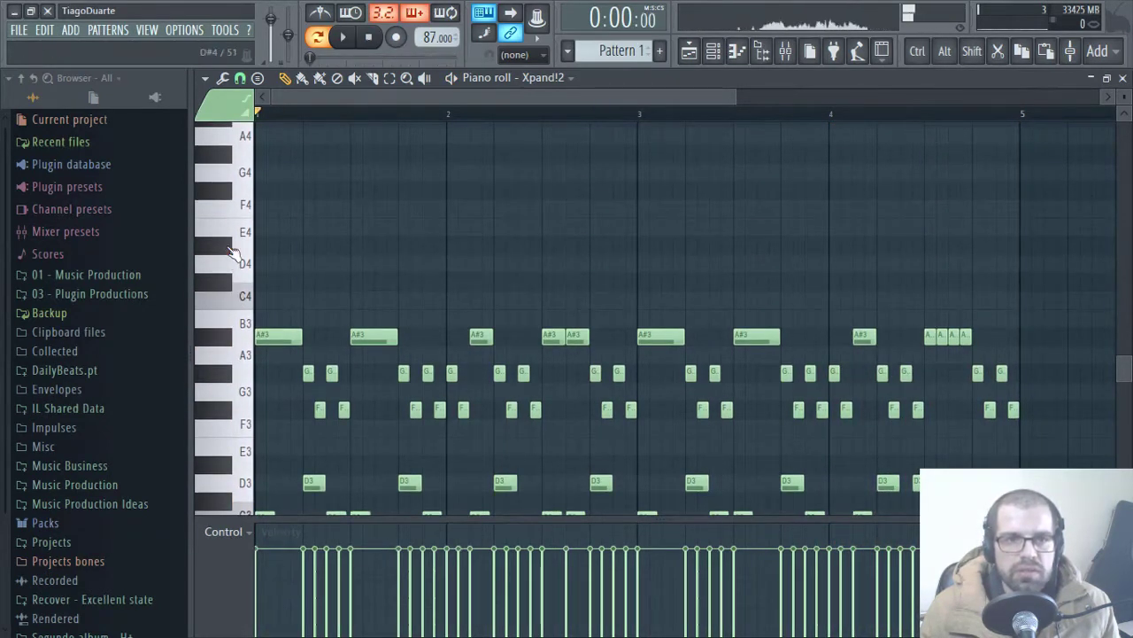
pyautogui.click(234, 259)
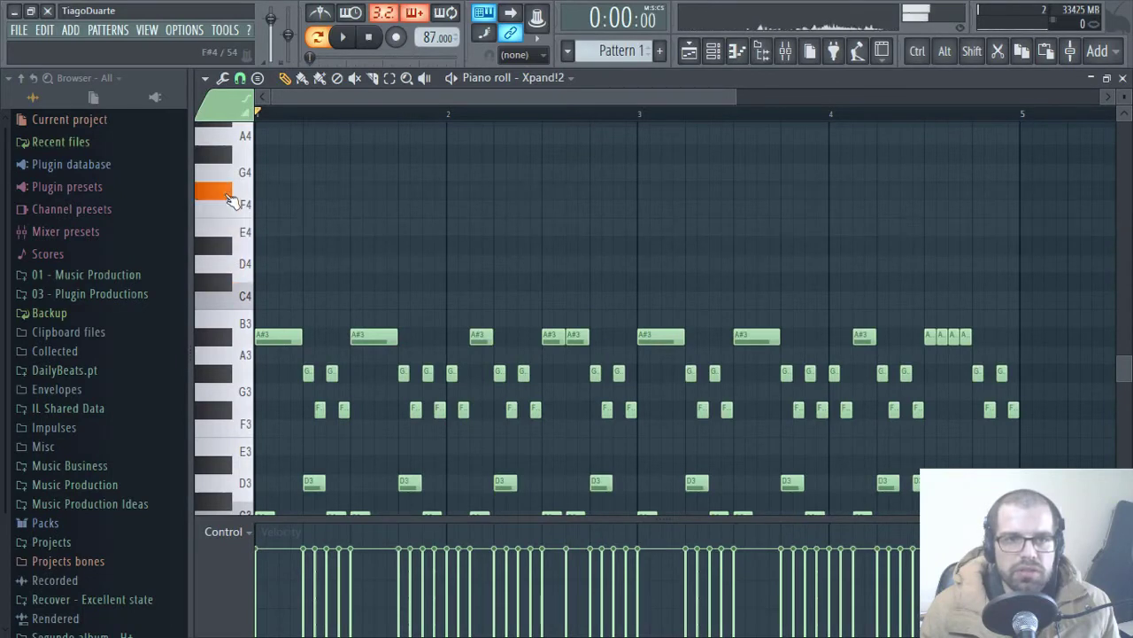
pyautogui.scroll(3, 227, 190)
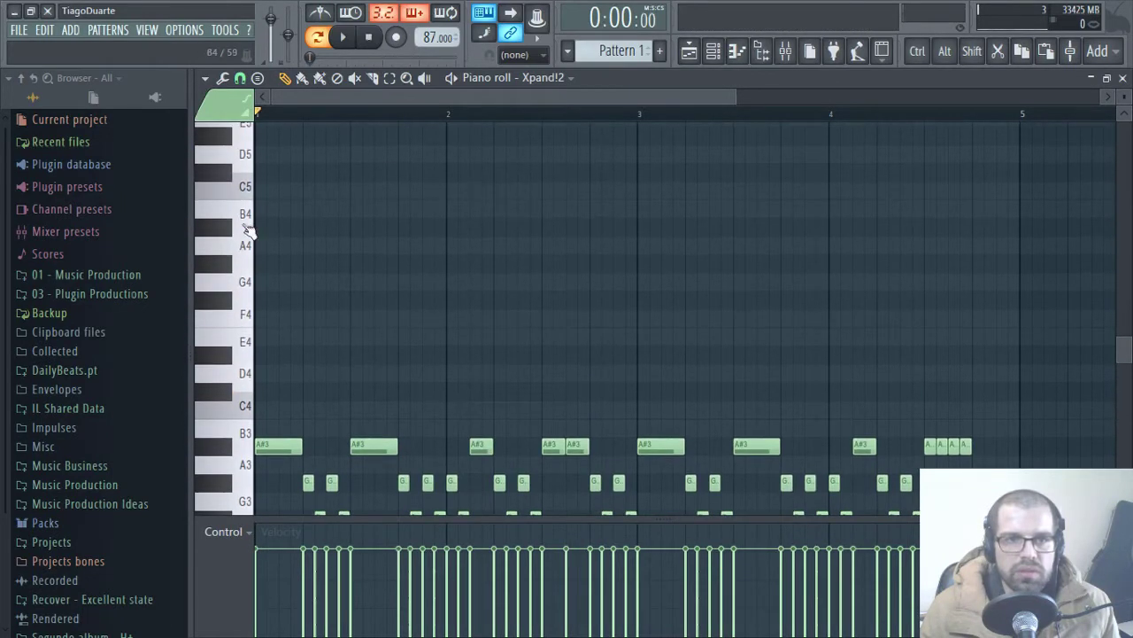
pyautogui.click(243, 252)
pyautogui.click(253, 288)
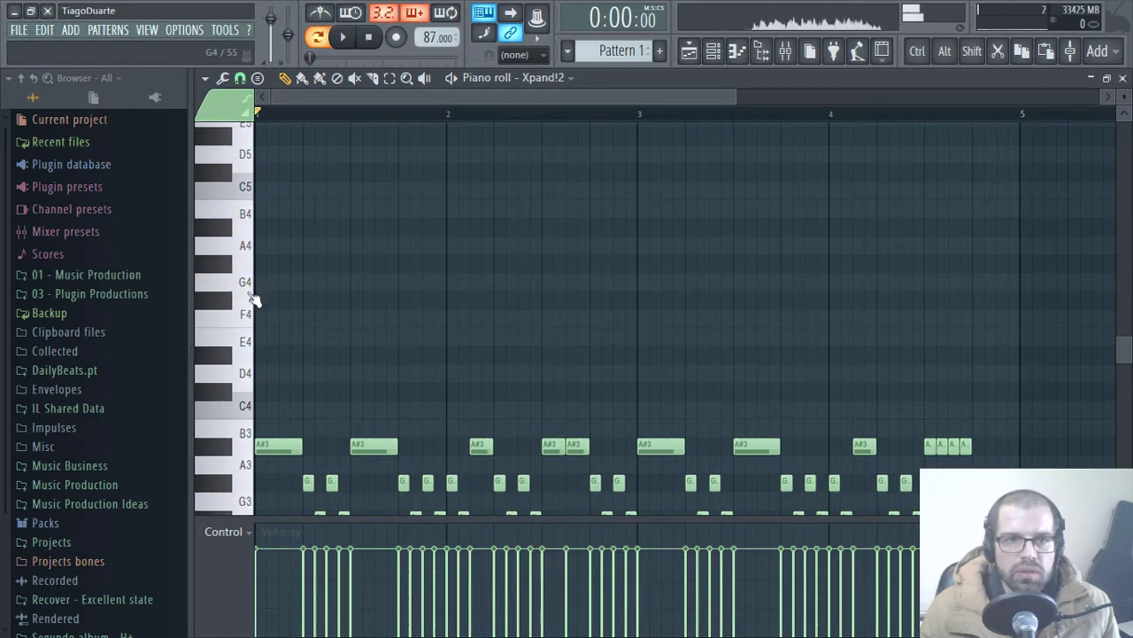
pyautogui.click(254, 373)
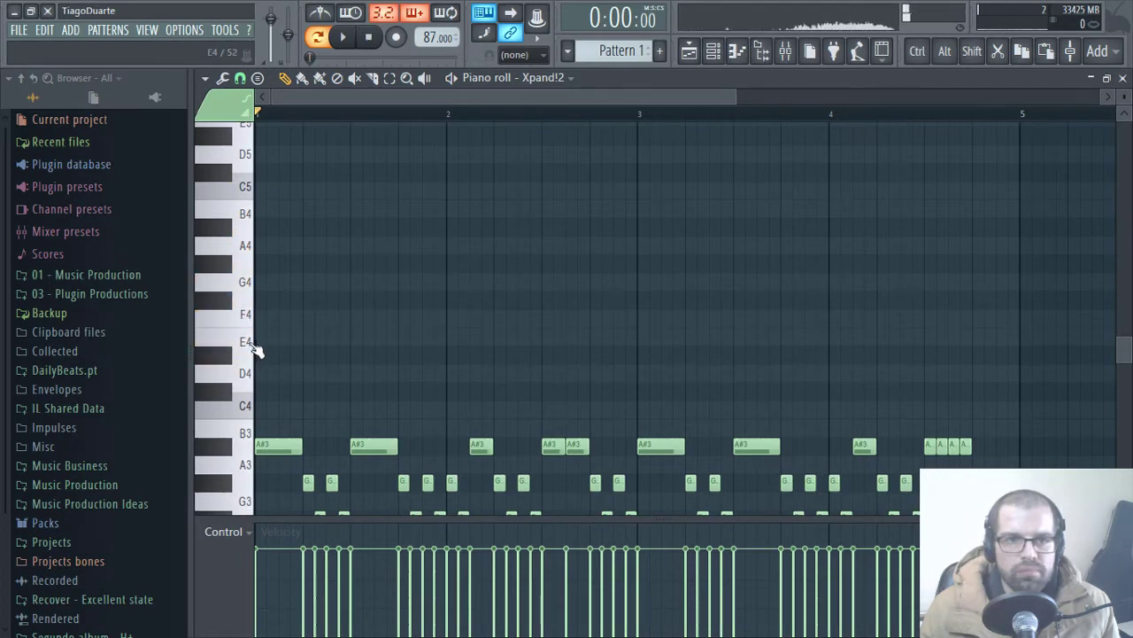
pyautogui.click(258, 346)
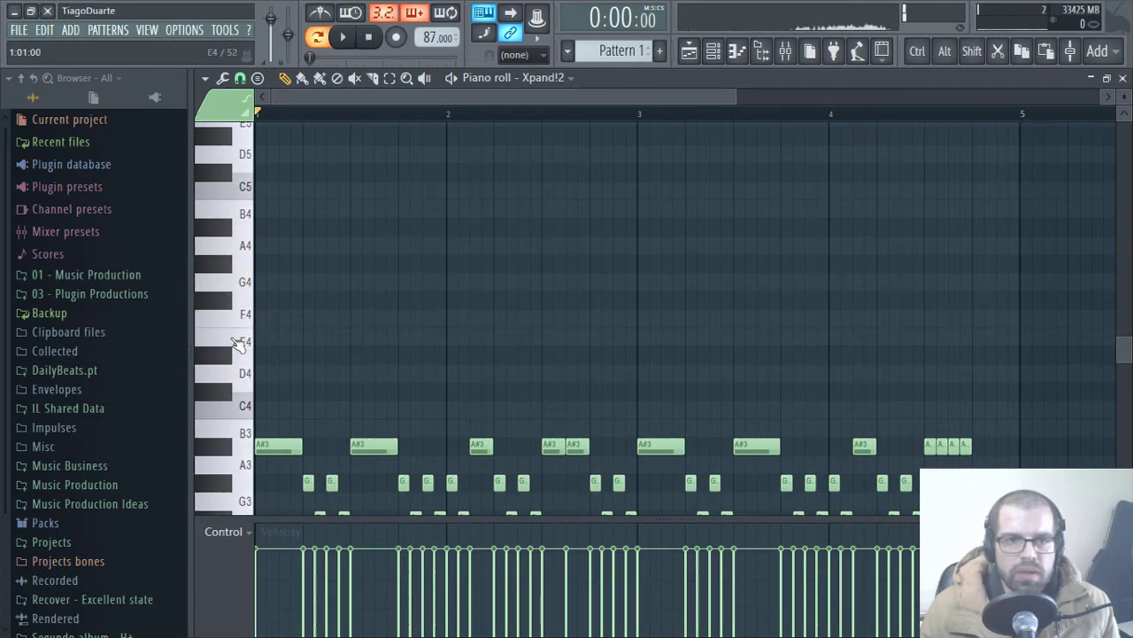
pyautogui.click(256, 345)
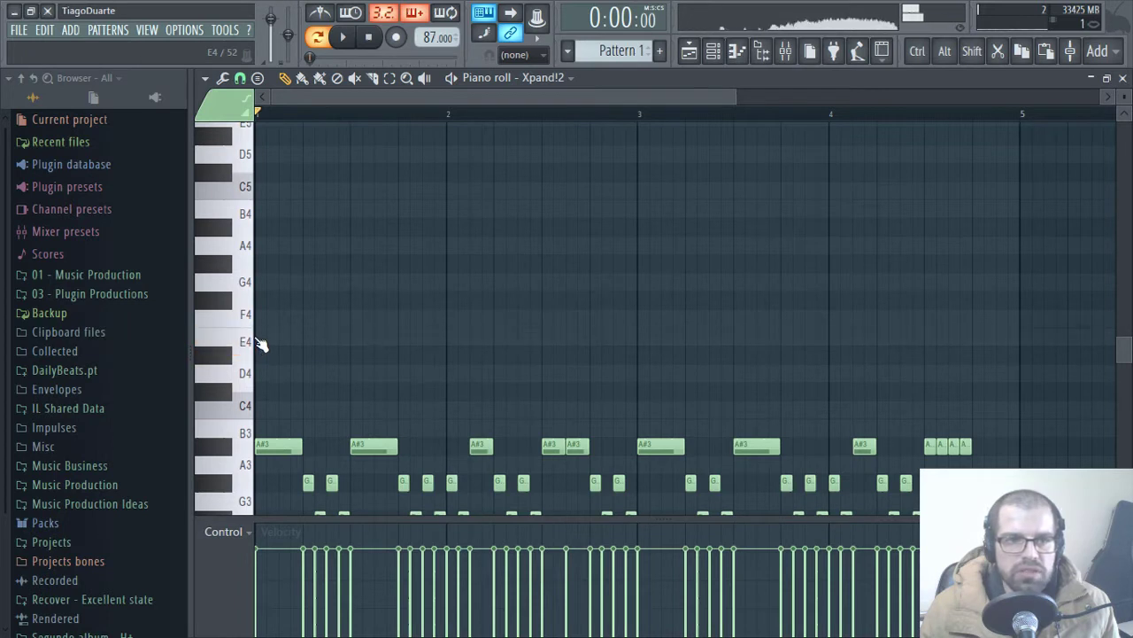
pyautogui.click(258, 343)
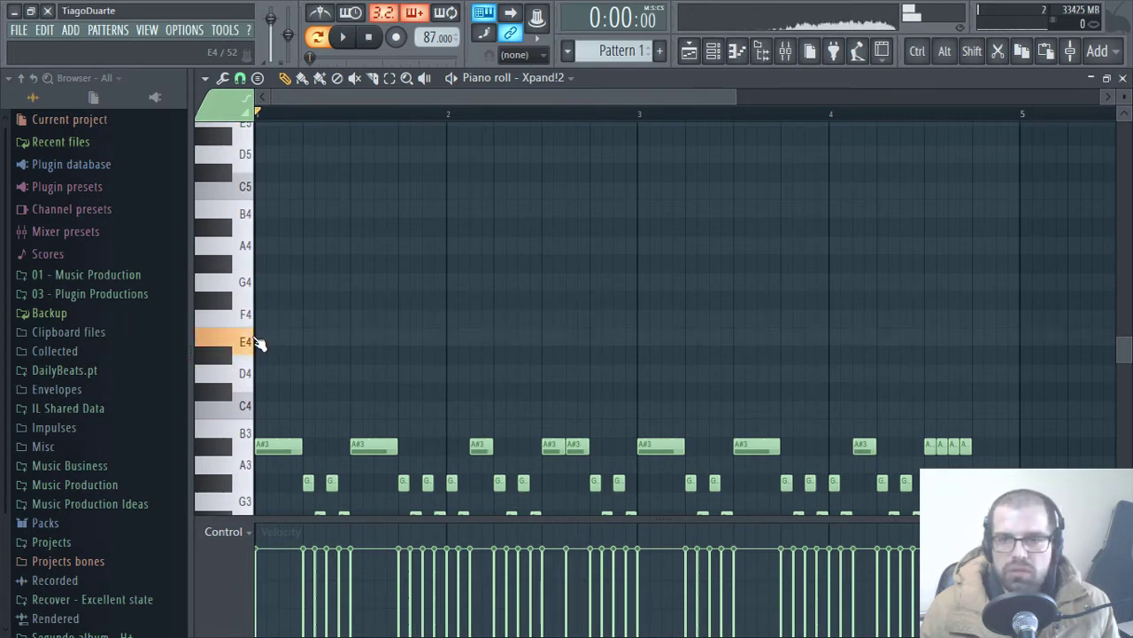
# - Add a one-step E4 note on step 13 of bar 4
pyautogui.click(972, 338)
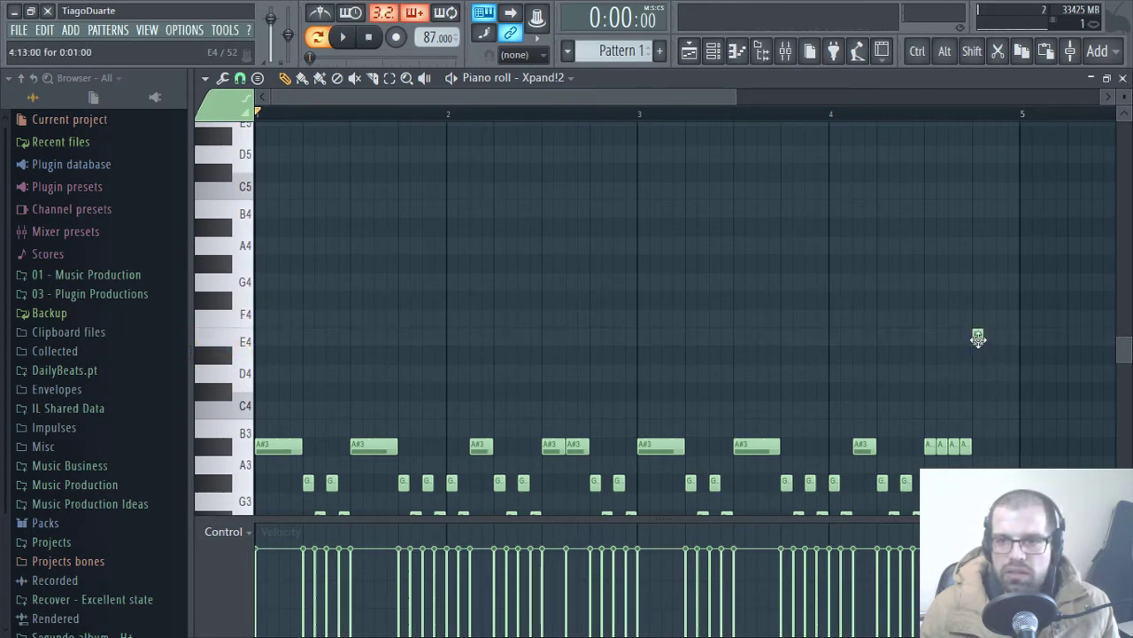
pyautogui.moveTo(1002, 311)
pyautogui.mouseDown()
pyautogui.moveTo(969, 367)
pyautogui.moveTo(980, 381)
pyautogui.mouseUp()
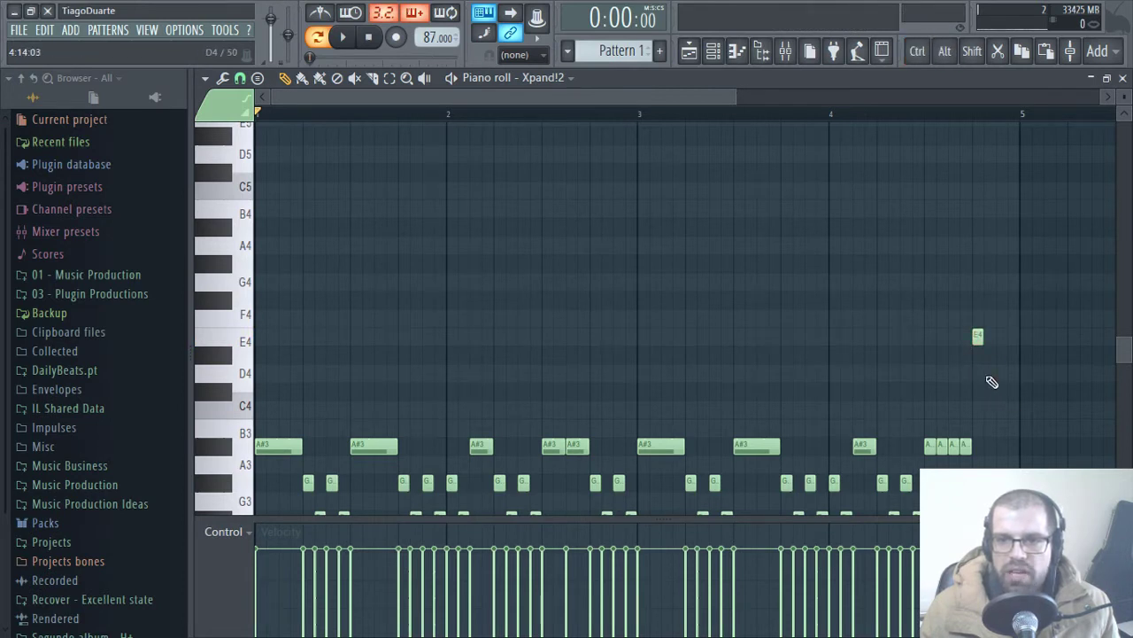
pyautogui.moveTo(1003, 311); pyautogui.dragTo(955, 363)
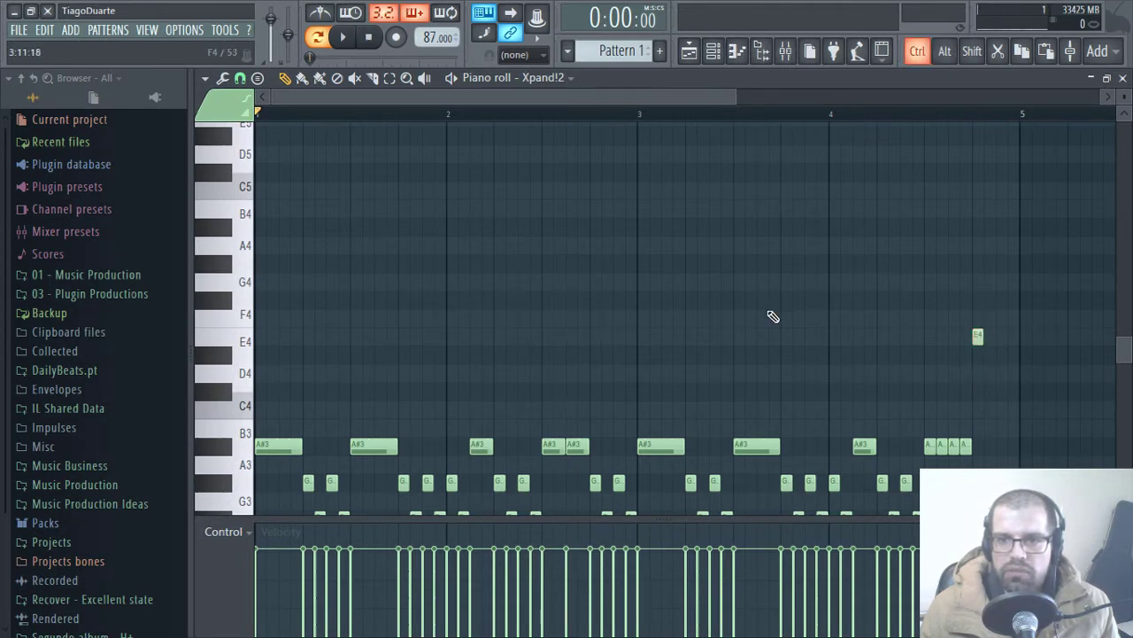
# - Add an eight-step E4 note at the start of bar 1 and play the pattern
pyautogui.scroll(-5, 773, 316)
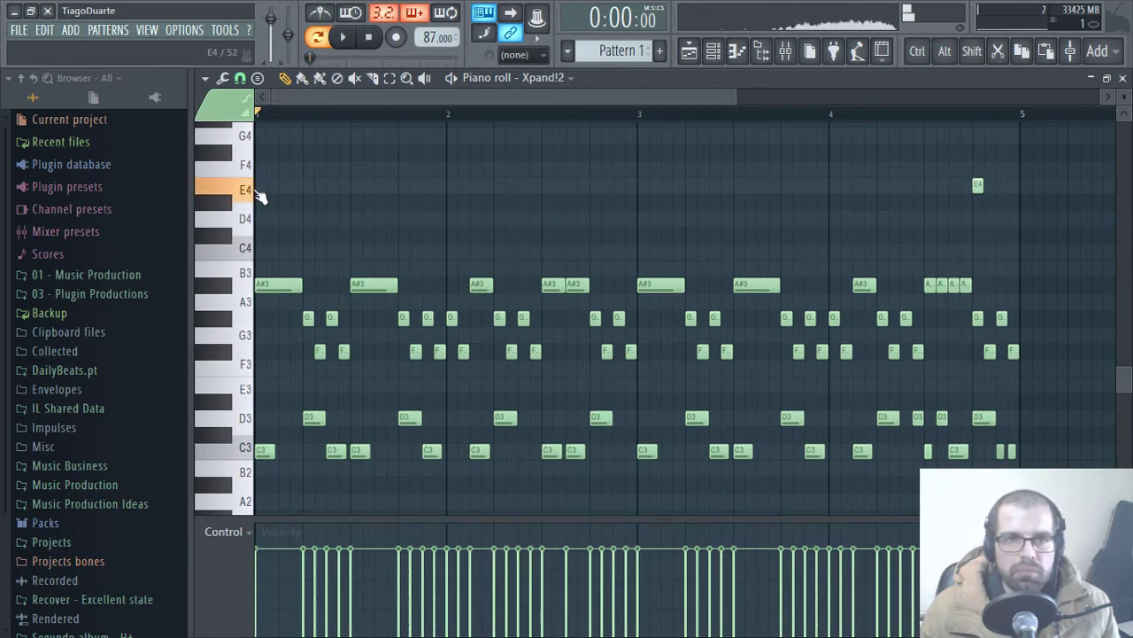
pyautogui.moveTo(289, 185); pyautogui.dragTo(266, 184)
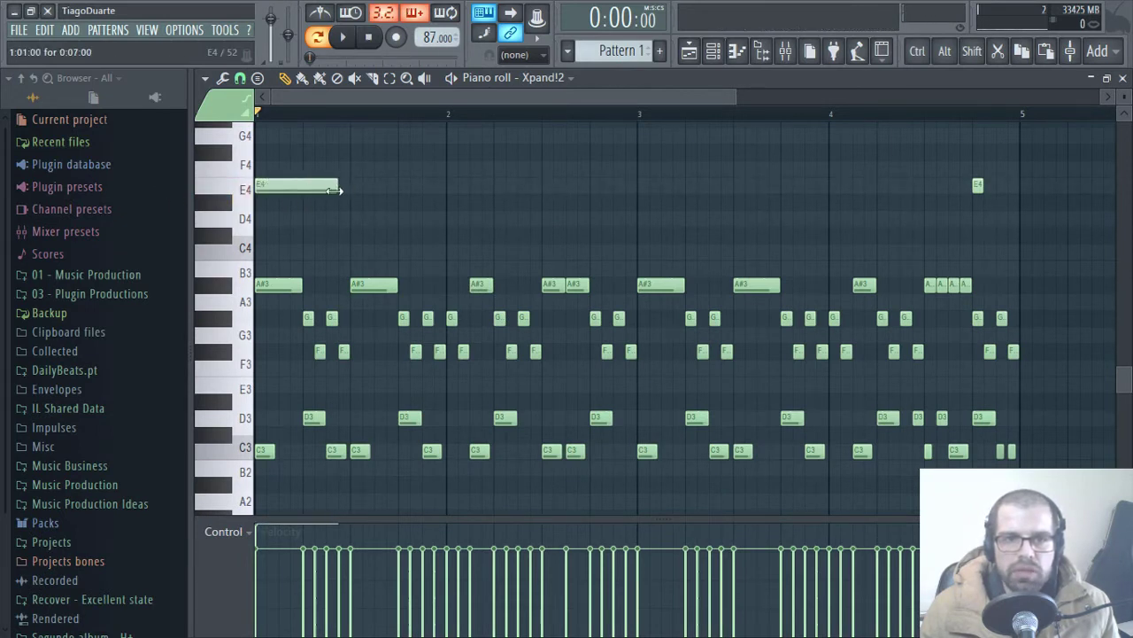
pyautogui.press('space')
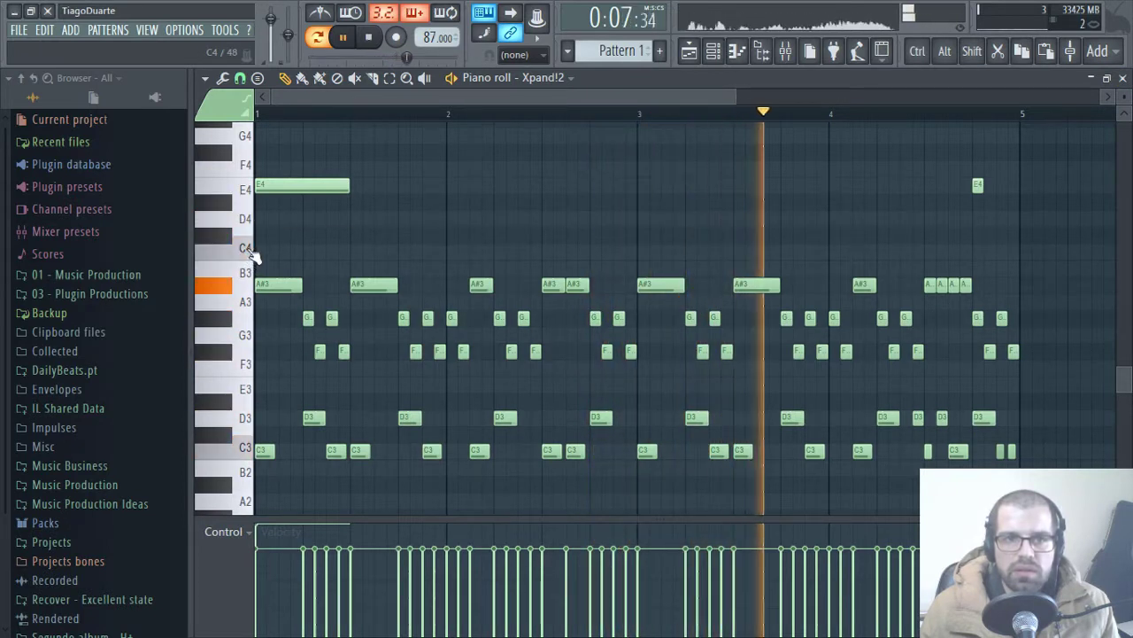
# - Try the bar 4 E4 note on C#4, play the pattern briefly, and return the note to E4
pyautogui.moveTo(977, 185); pyautogui.dragTo(978, 235)
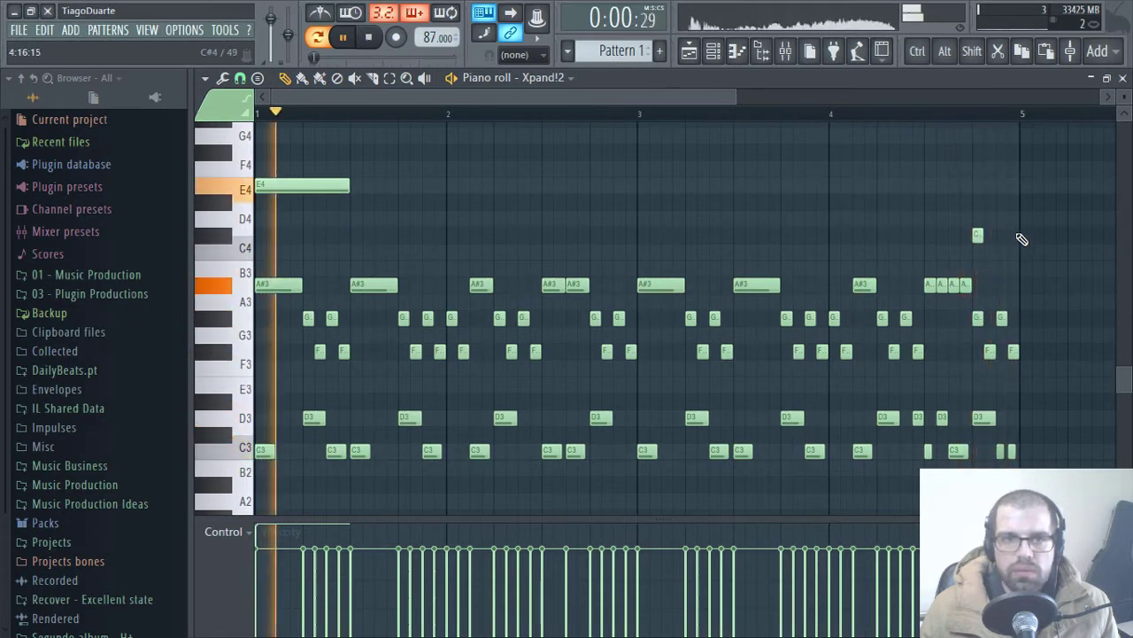
pyautogui.press('space')
pyautogui.press('space')
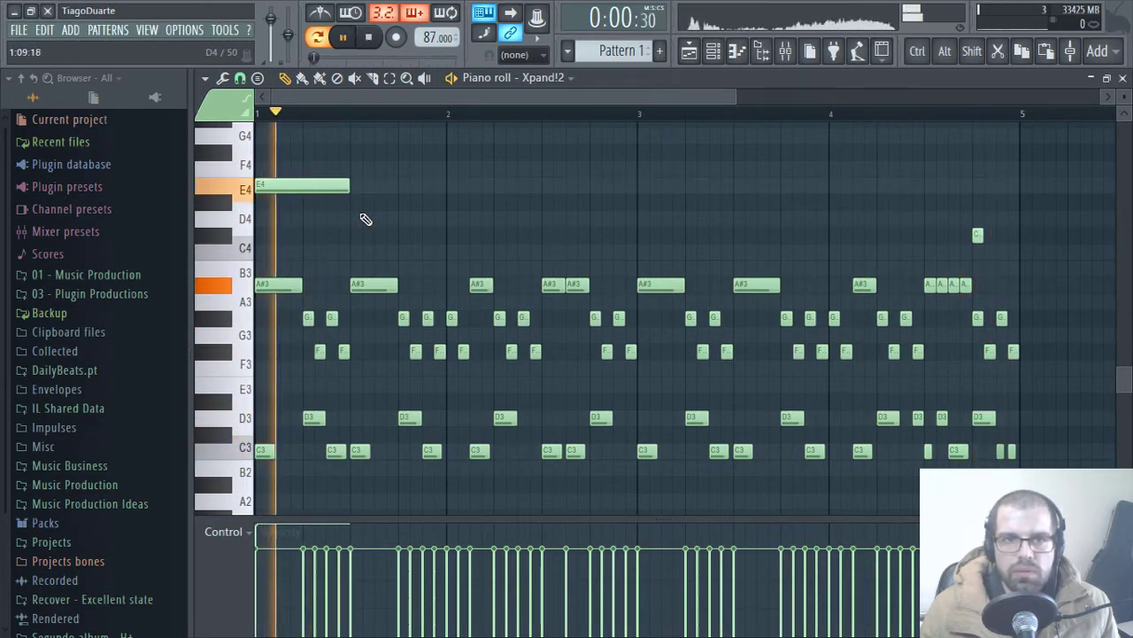
pyautogui.press('space')
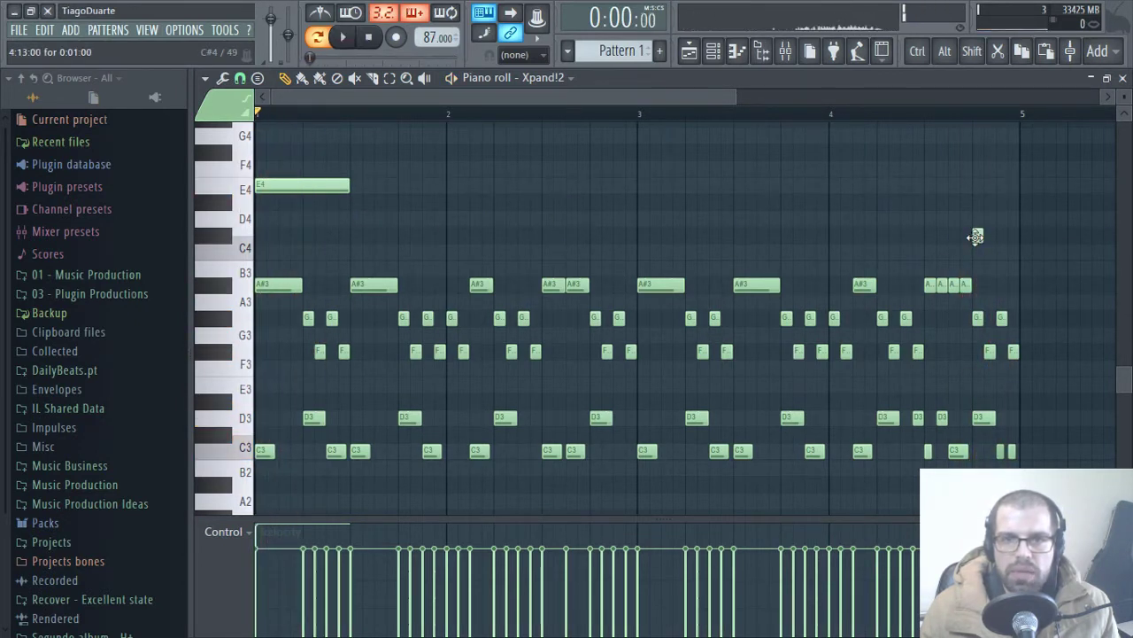
pyautogui.moveTo(977, 235); pyautogui.dragTo(974, 182)
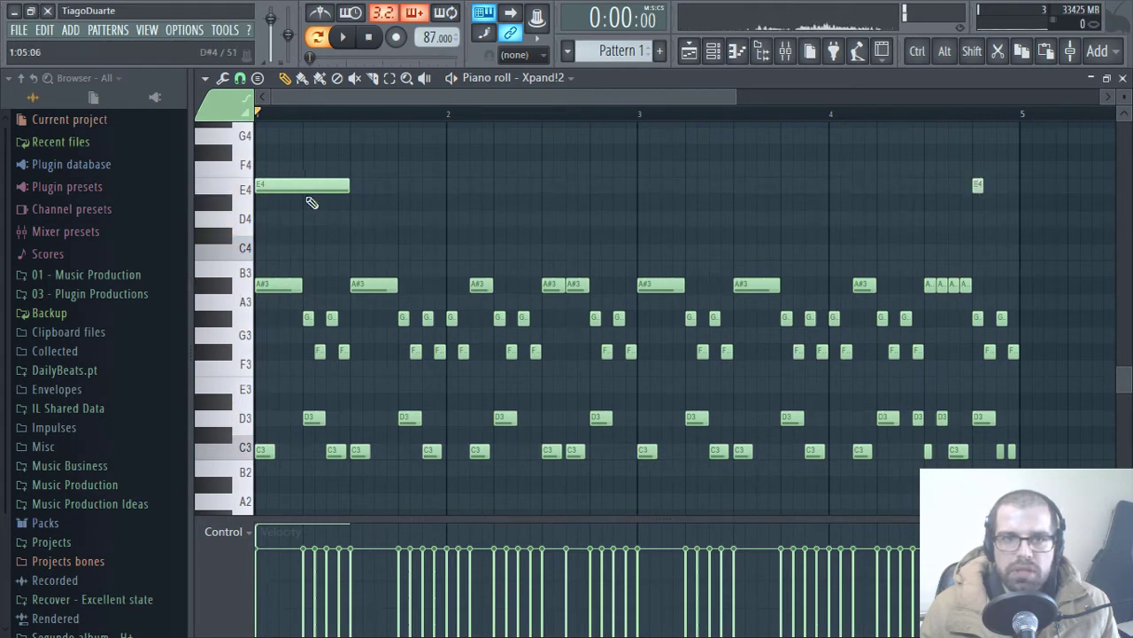
# - Play the pattern from the start to check the long E4 note in bar 1
pyautogui.moveTo(304, 190); pyautogui.dragTo(278, 172)
pyautogui.press('space')
pyautogui.press('space')
pyautogui.press('space')
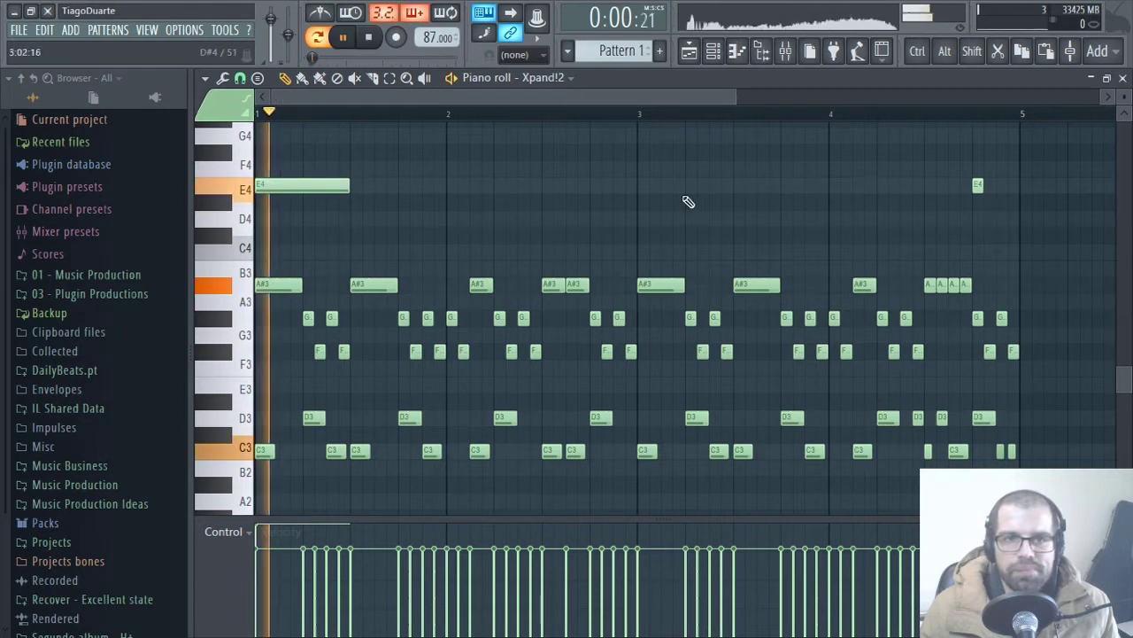
# - Close the piano roll, route the Xpand!2 channel to mixer insert 2 and check its level in the mixer during playback
pyautogui.click(1121, 79)
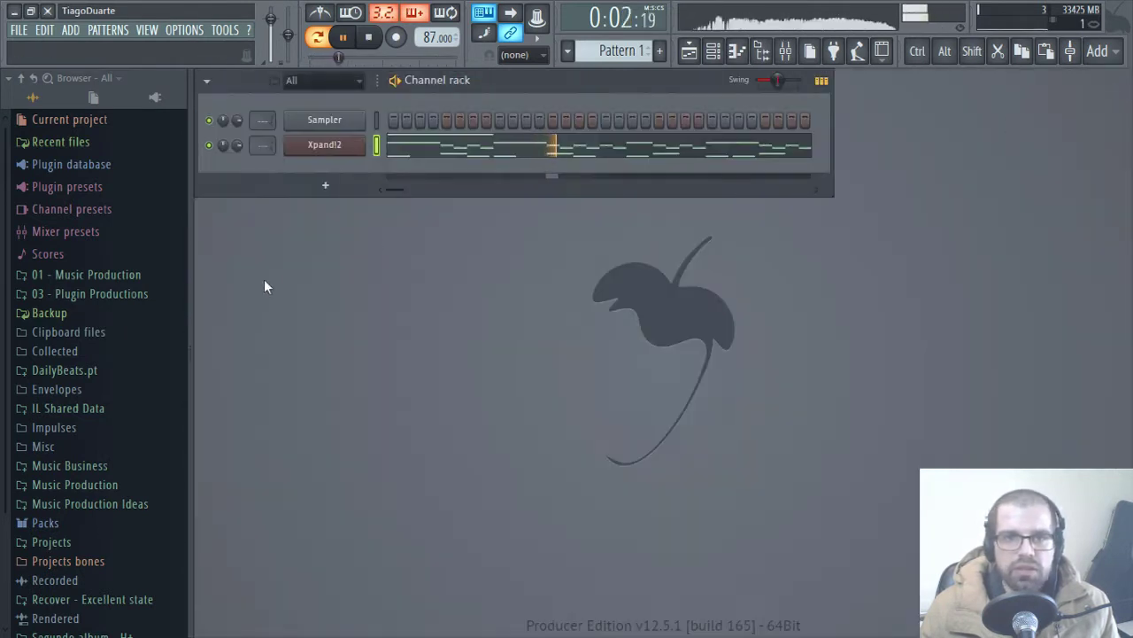
pyautogui.scroll(2, 256, 143)
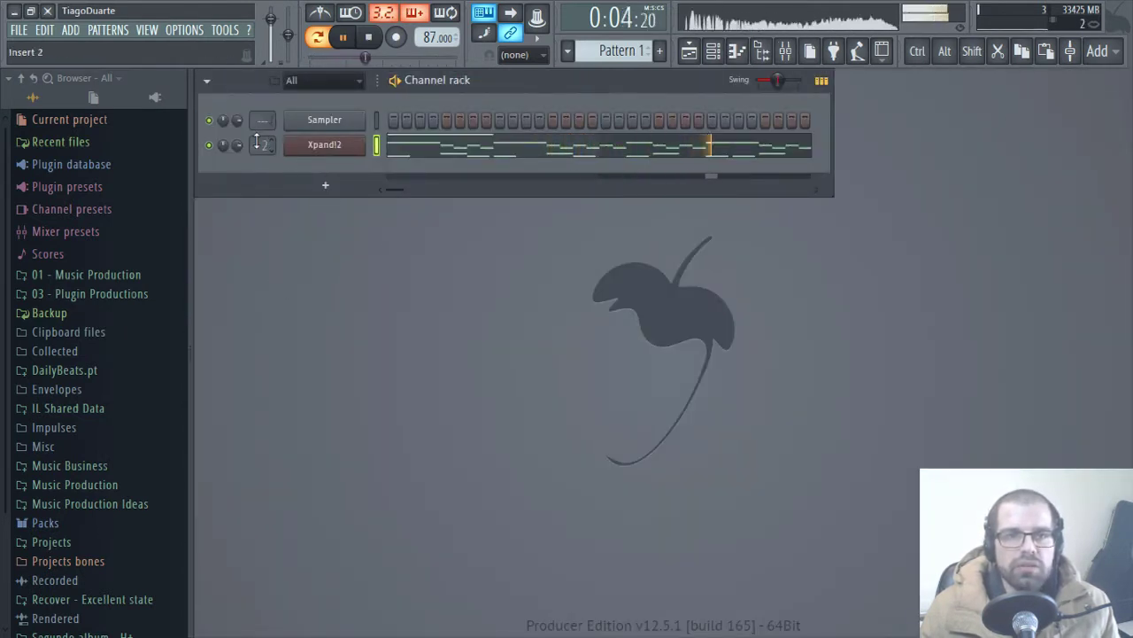
pyautogui.click(794, 62)
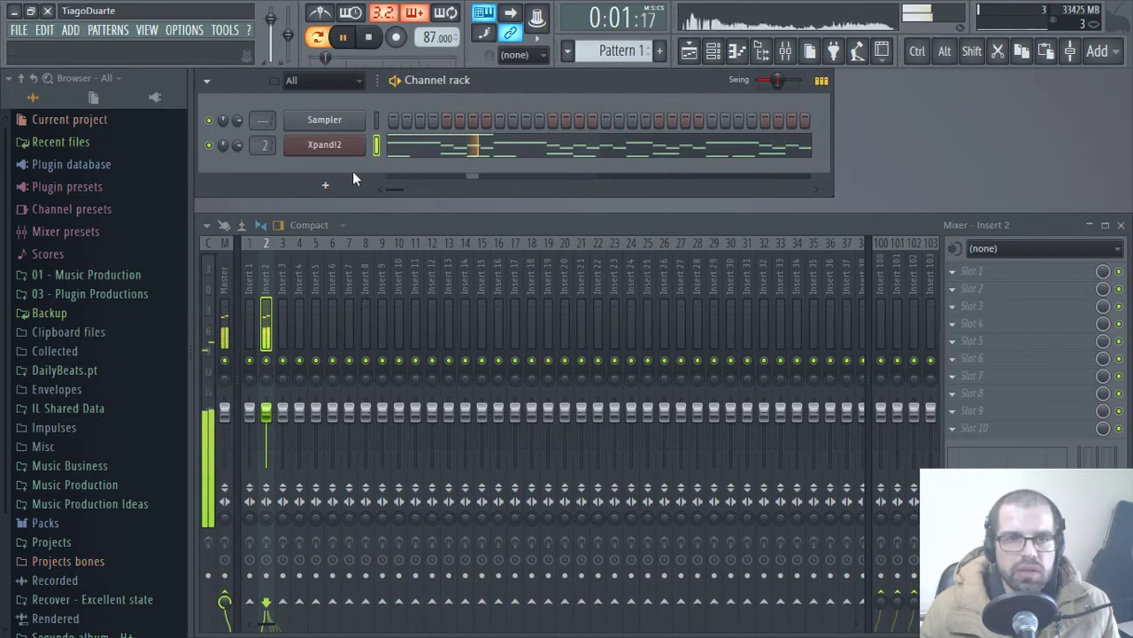
pyautogui.press('space')
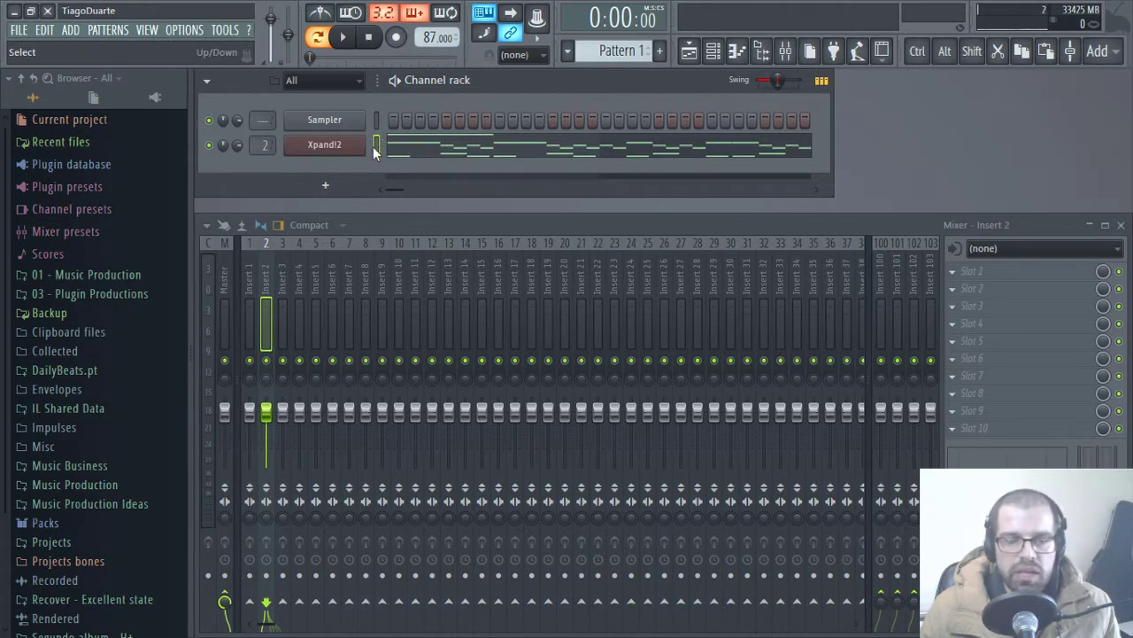
# - Clone the Xpand!2 channel and cut all E4, A#3, G#3 and F#3 notes from the original, leaving its D3 and C3 notes
pyautogui.hotkey('alt', 'c')
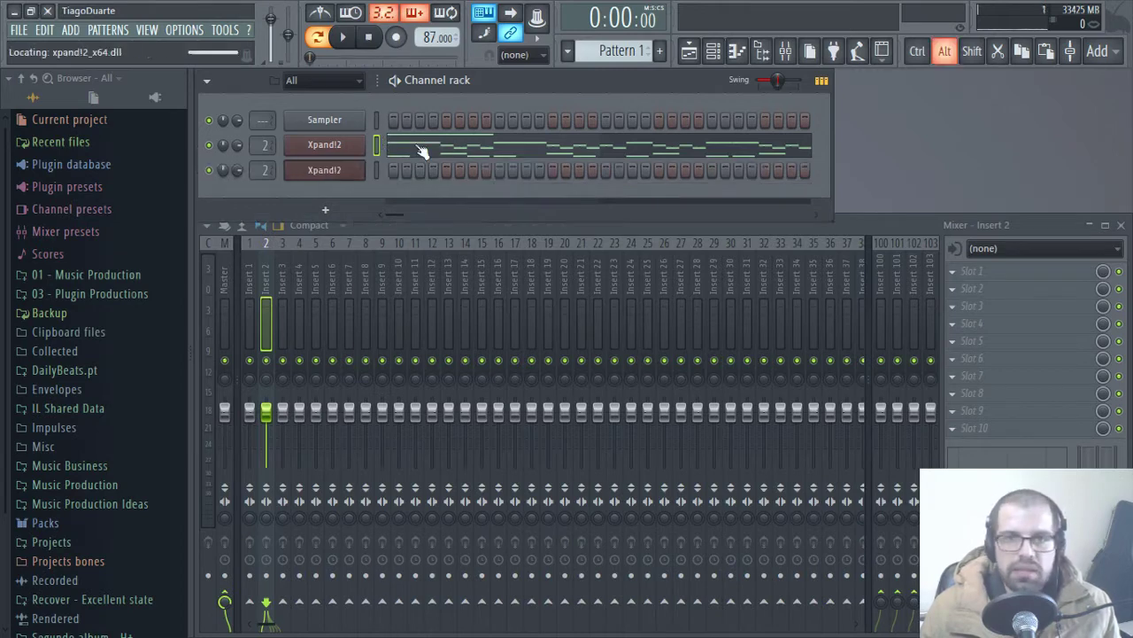
pyautogui.click(1065, 149)
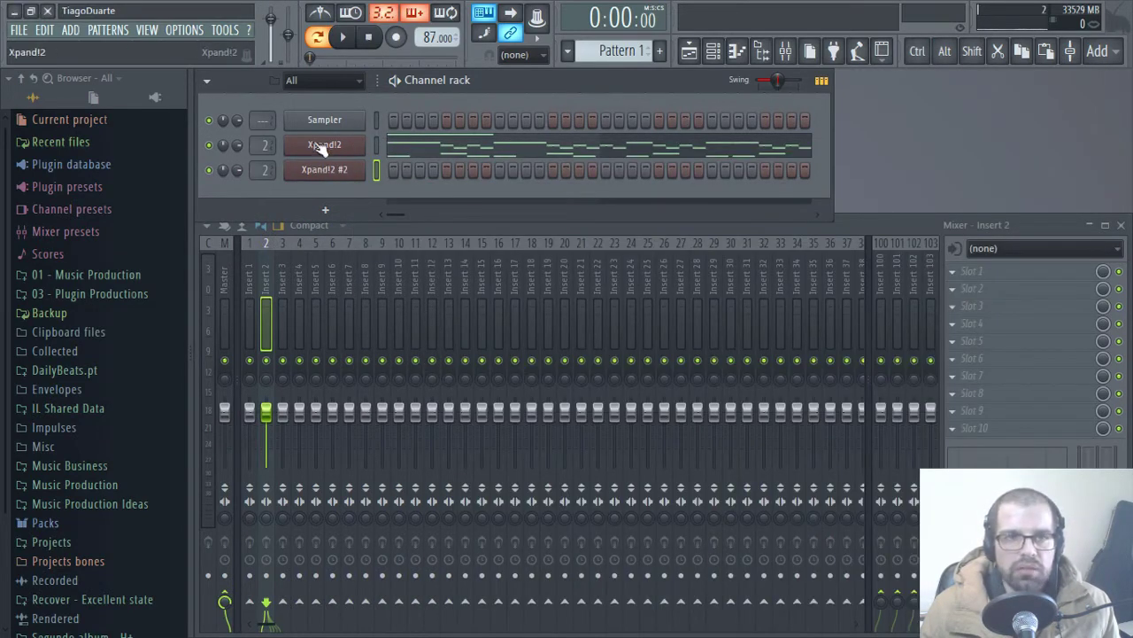
pyautogui.rightClick(336, 151)
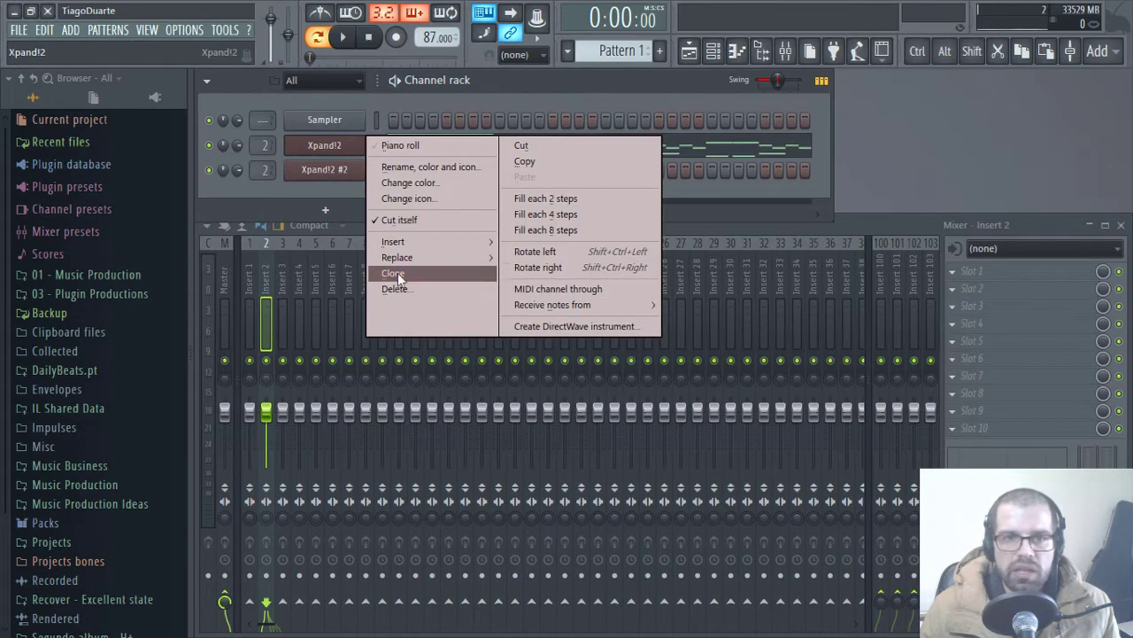
pyautogui.click(423, 146)
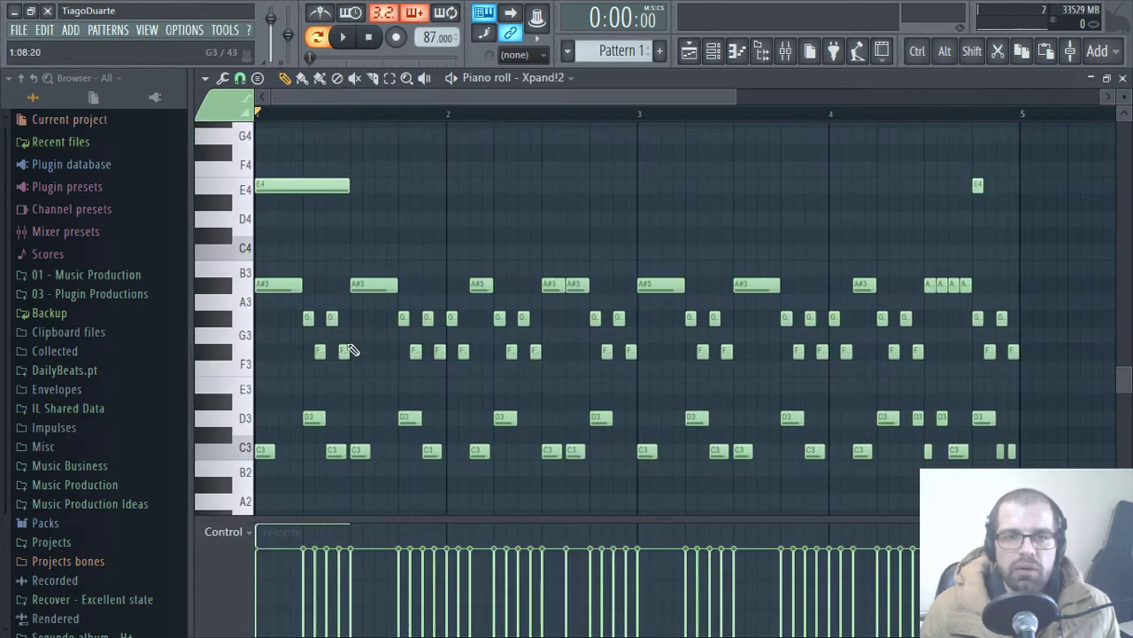
pyautogui.moveTo(239, 367); pyautogui.dragTo(211, 181)
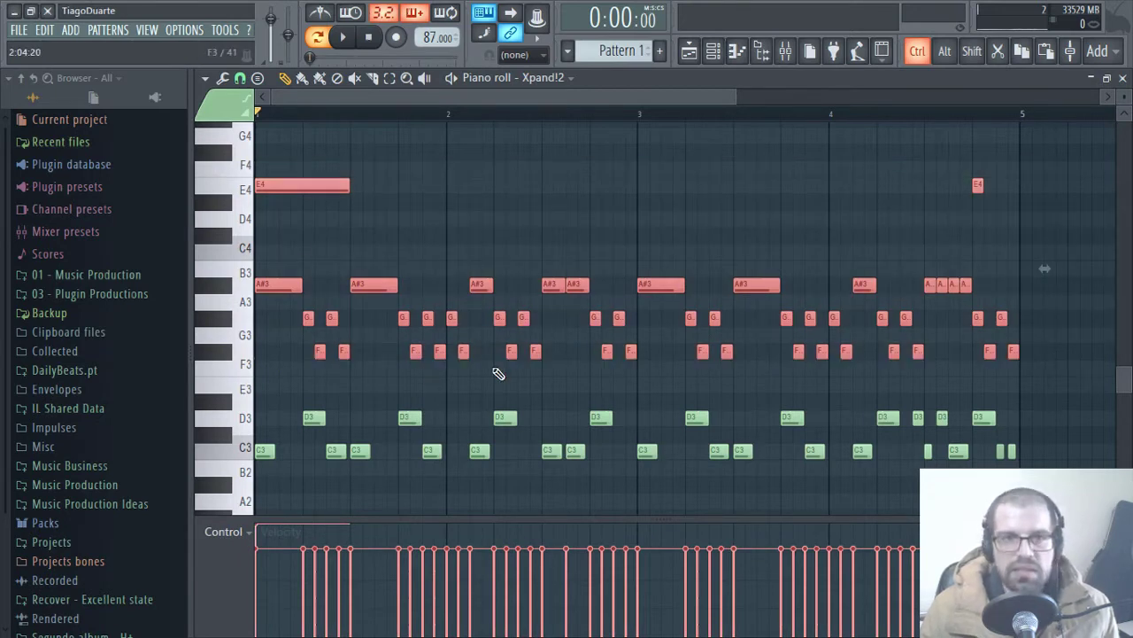
pyautogui.press('Delete')
pyautogui.click(1123, 79)
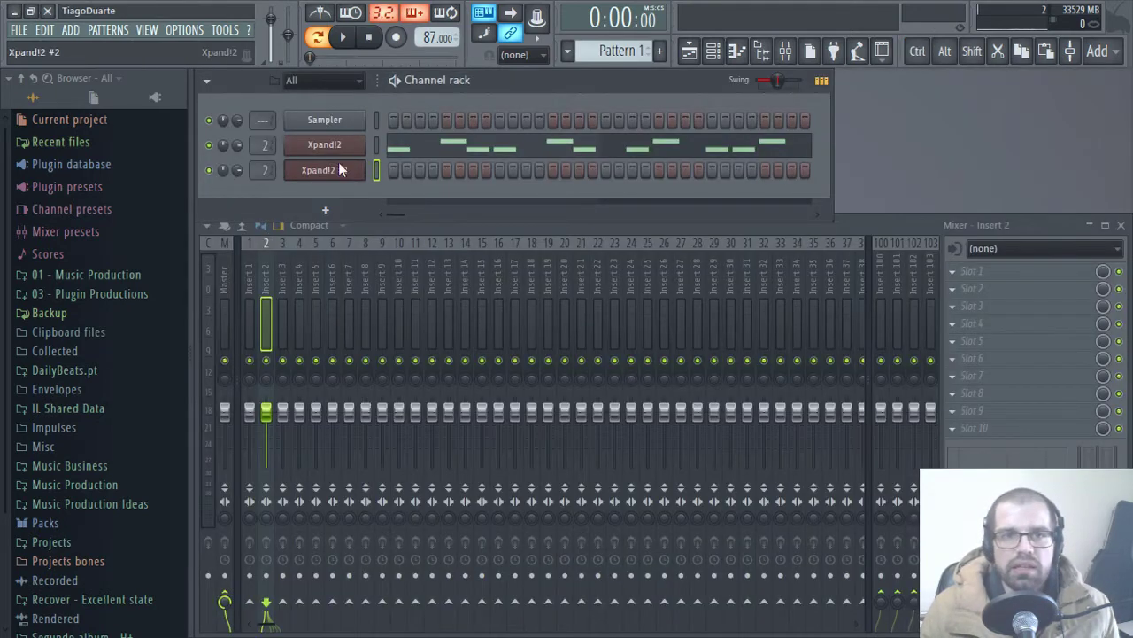
# - Paste the cut E4, A#3, G#3 and F#3 notes into the piano roll of Xpand!2 #2 and close it
pyautogui.rightClick(339, 170)
pyautogui.click(425, 182)
pyautogui.hotkey('ctrl', 'z')
pyautogui.click(1123, 79)
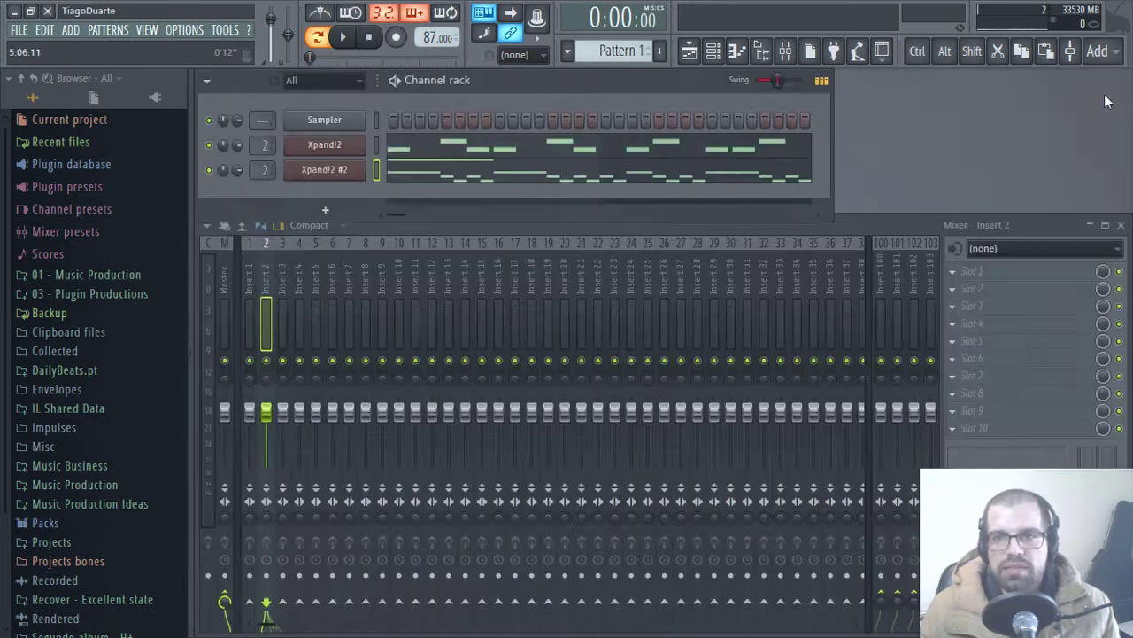
# - Route Xpand!2 #2 to mixer insert 3 and lower that insert's volume to about -5 dB during playback
pyautogui.moveTo(263, 171); pyautogui.dragTo(263, 164)
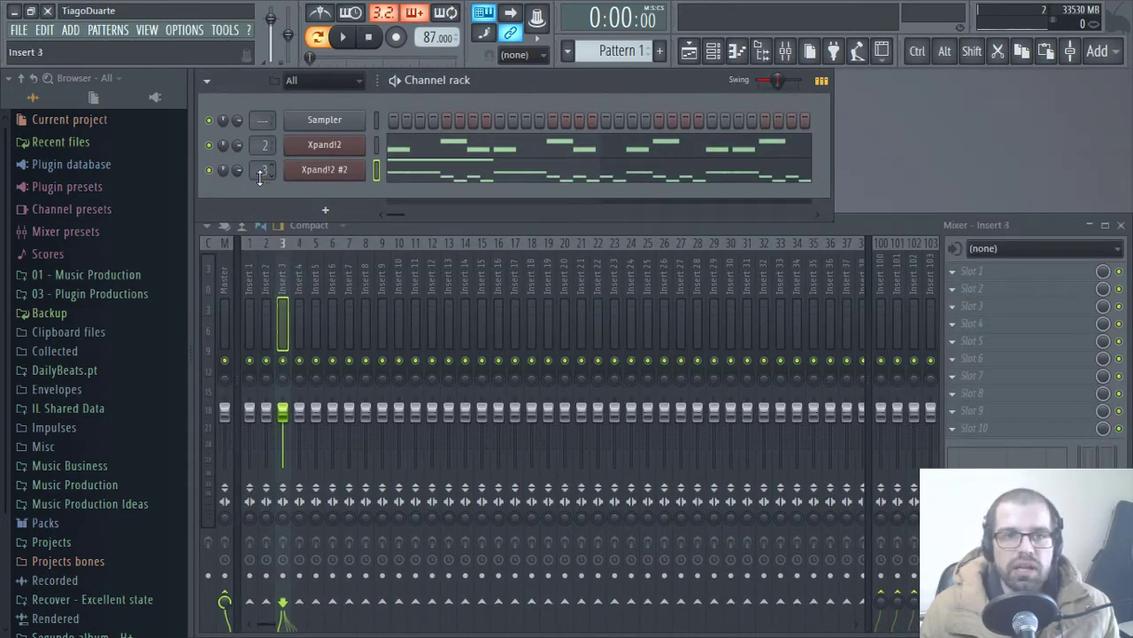
pyautogui.press('space')
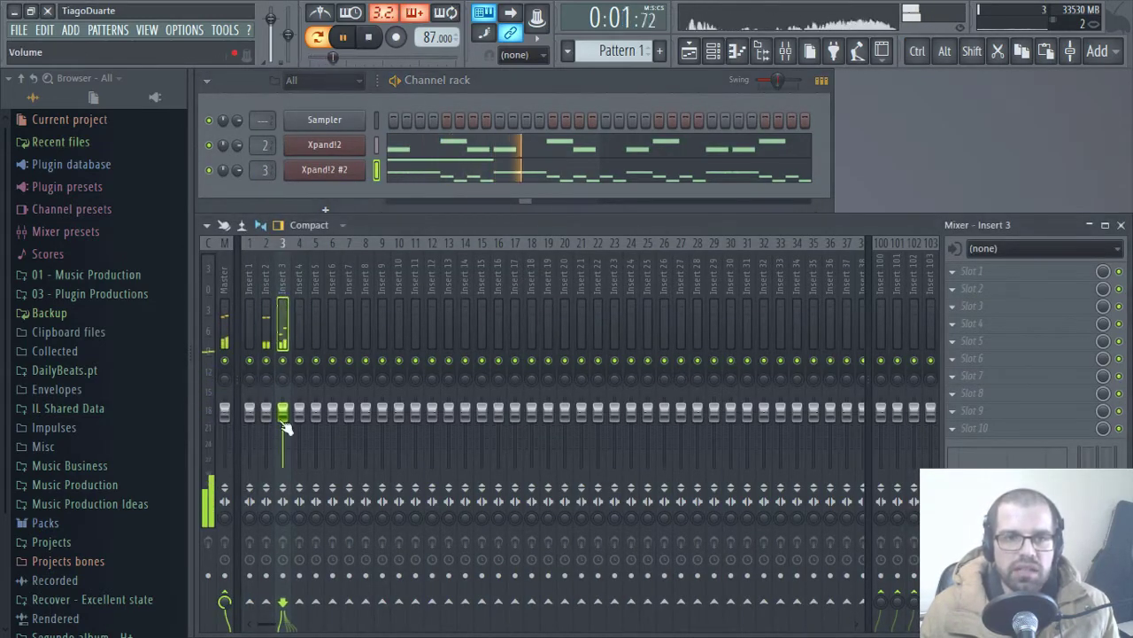
pyautogui.moveTo(283, 412); pyautogui.dragTo(284, 425)
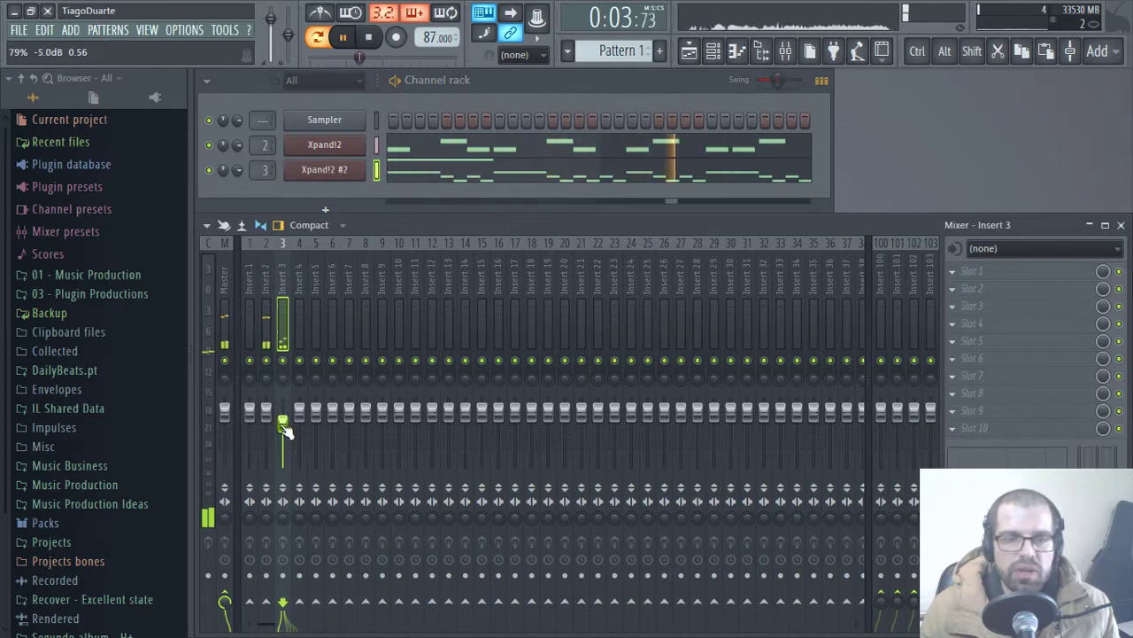
# - Rename the Xpand!2 channel as Drums and the Xpand!2 #2 channel as Hi hats
pyautogui.keyDown('shift'); pyautogui.click(330, 146); pyautogui.keyUp('shift')
pyautogui.write('Drums')
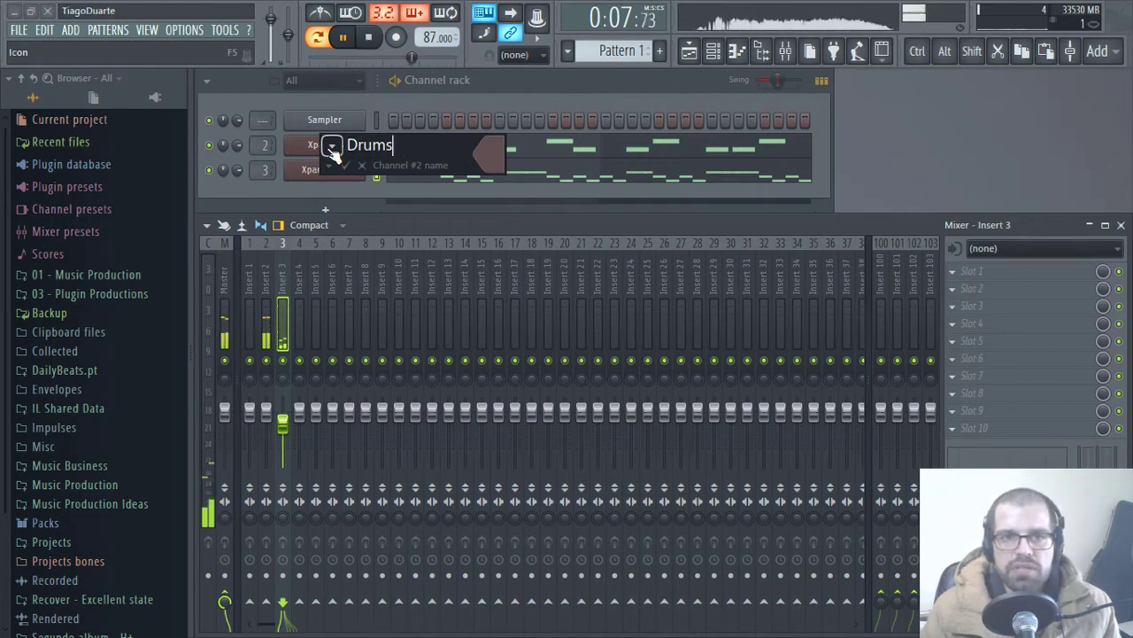
pyautogui.press('Return')
pyautogui.keyDown('shift'); pyautogui.click(339, 174); pyautogui.keyUp('shift')
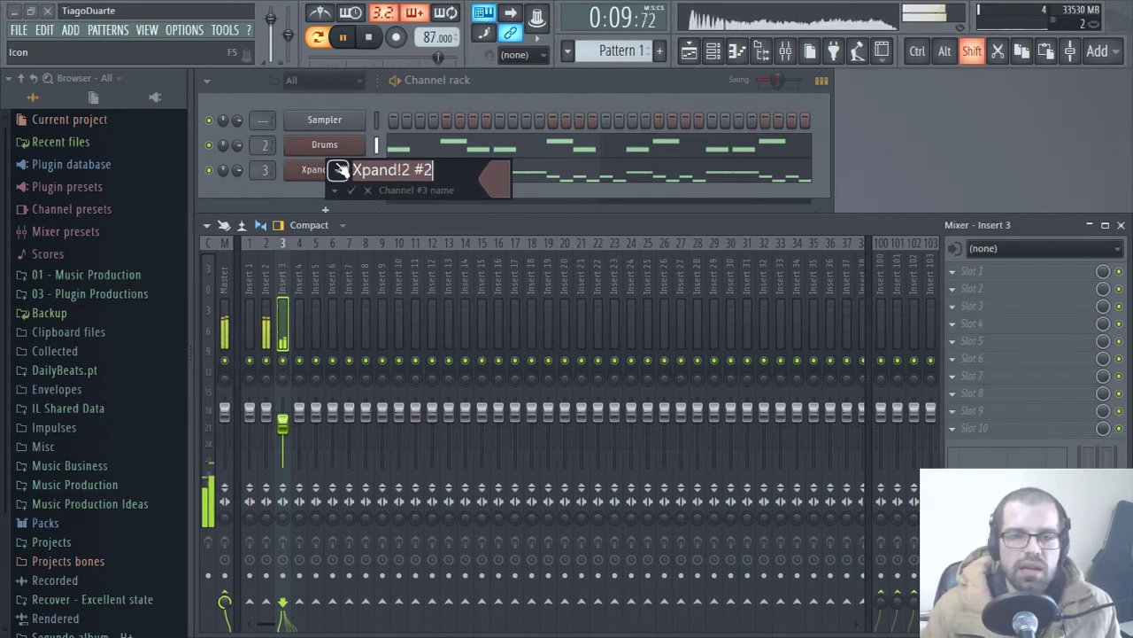
pyautogui.write('Hi hats')
pyautogui.press('Return')
pyautogui.press('space')
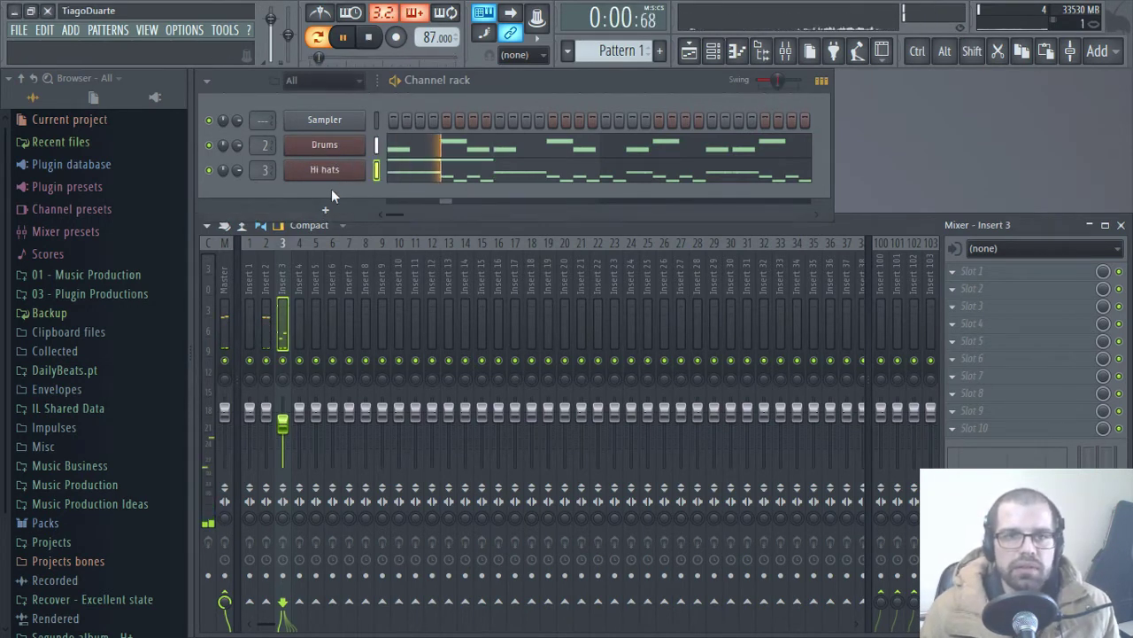
# - Add an Xpand!2 channel with the guitar preset 14 Git Piano Resonant and route it to mixer insert 4
pyautogui.click(325, 209)
pyautogui.moveTo(360, 254)
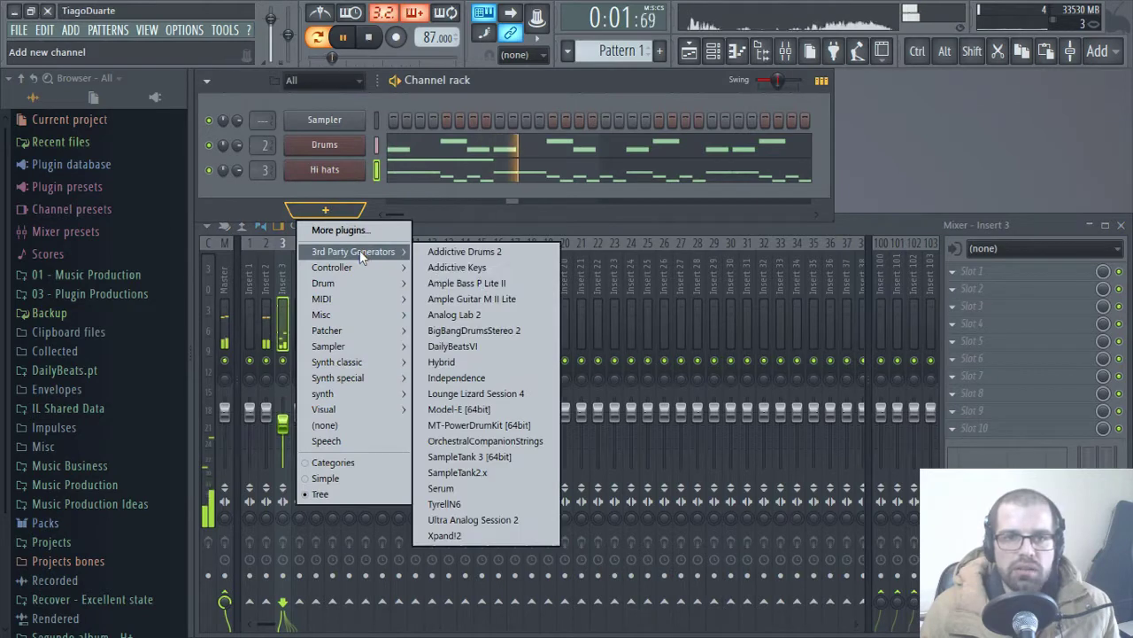
pyautogui.click(445, 536)
pyautogui.moveTo(313, 162); pyautogui.dragTo(507, 108)
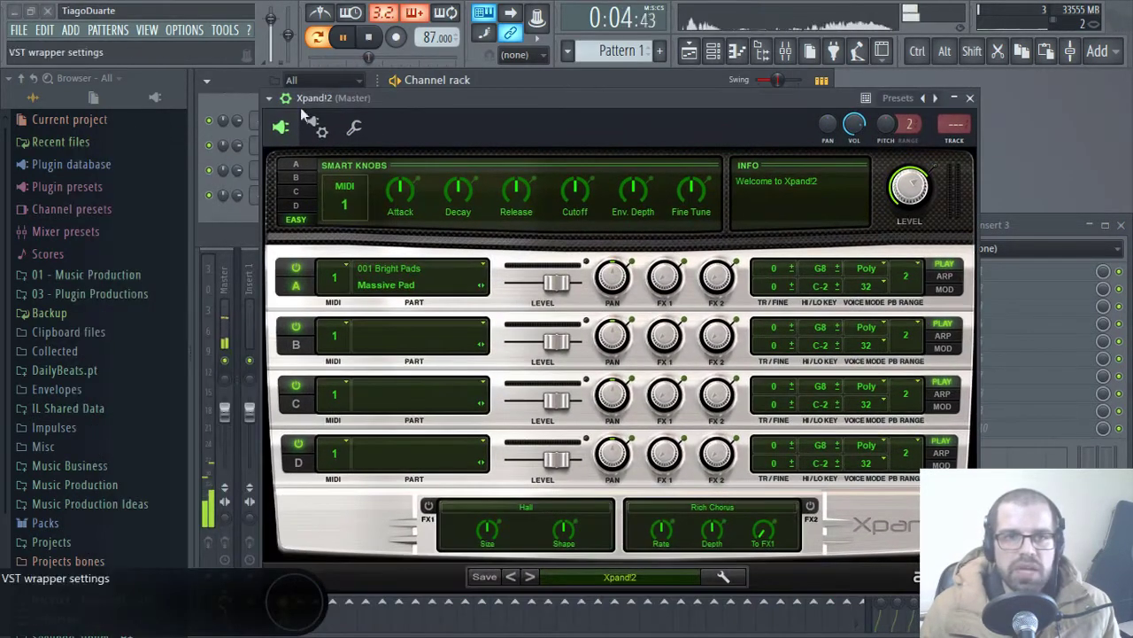
pyautogui.click(295, 101)
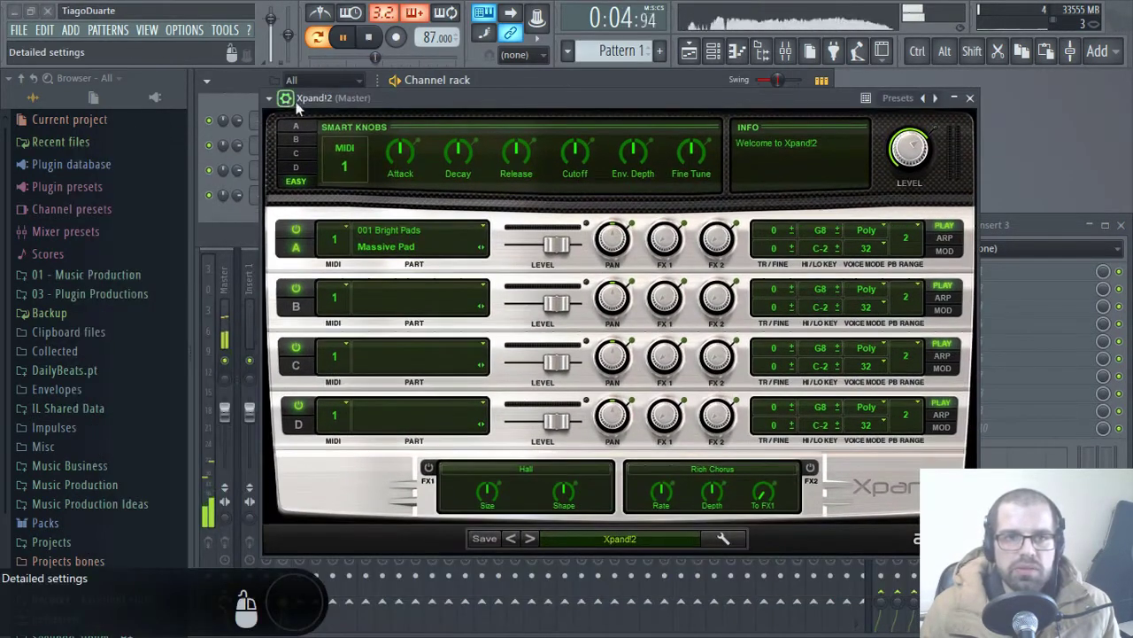
pyautogui.click(617, 540)
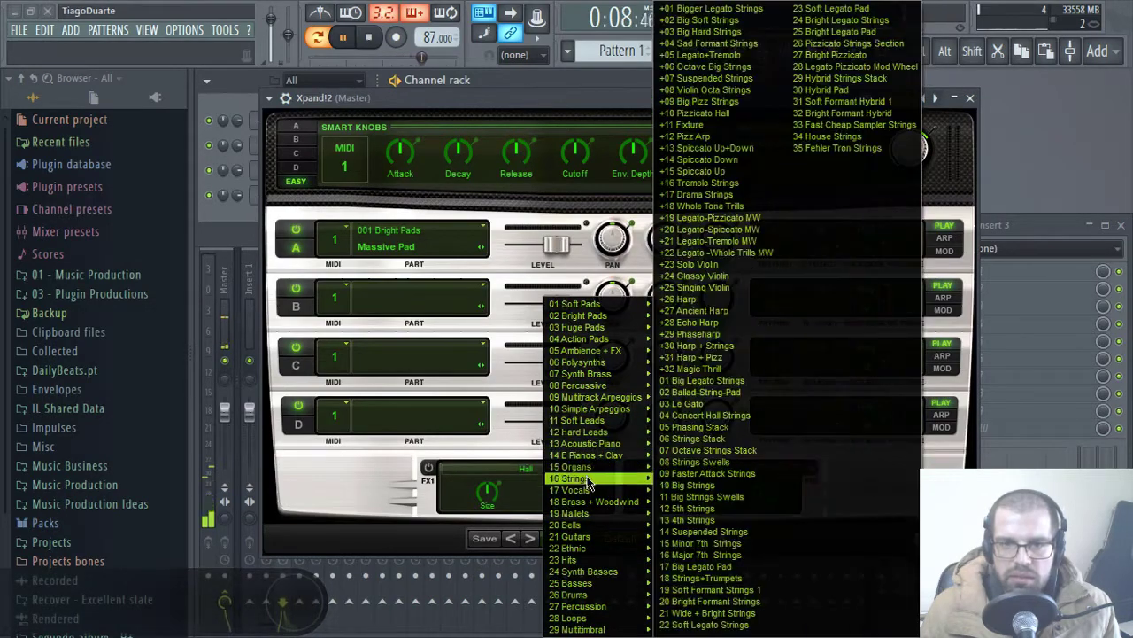
pyautogui.moveTo(584, 527)
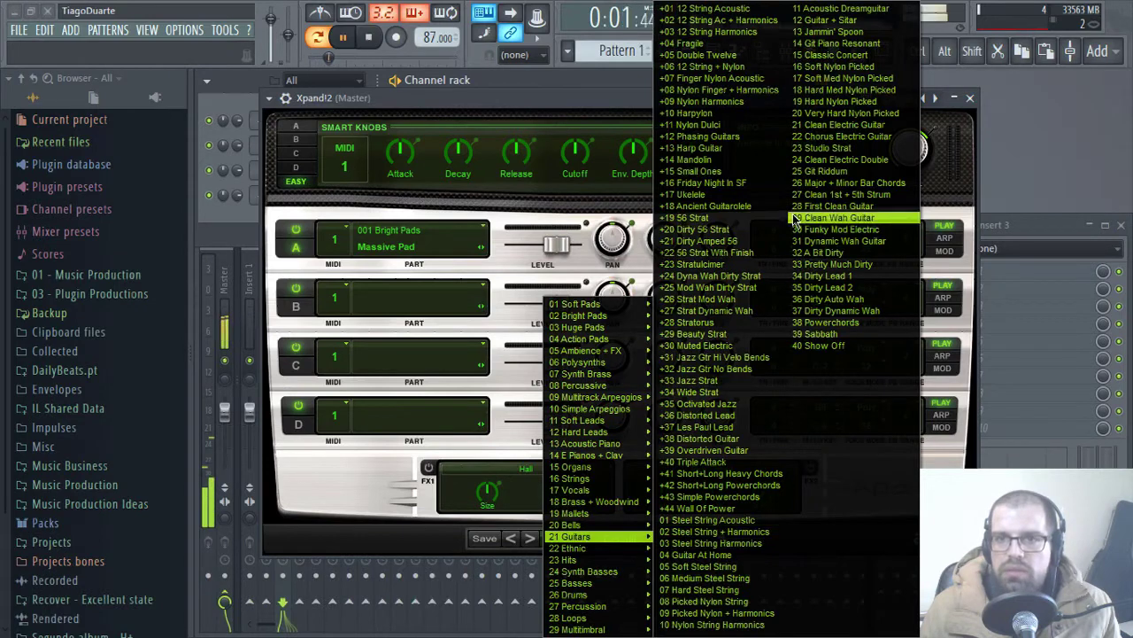
pyautogui.click(856, 46)
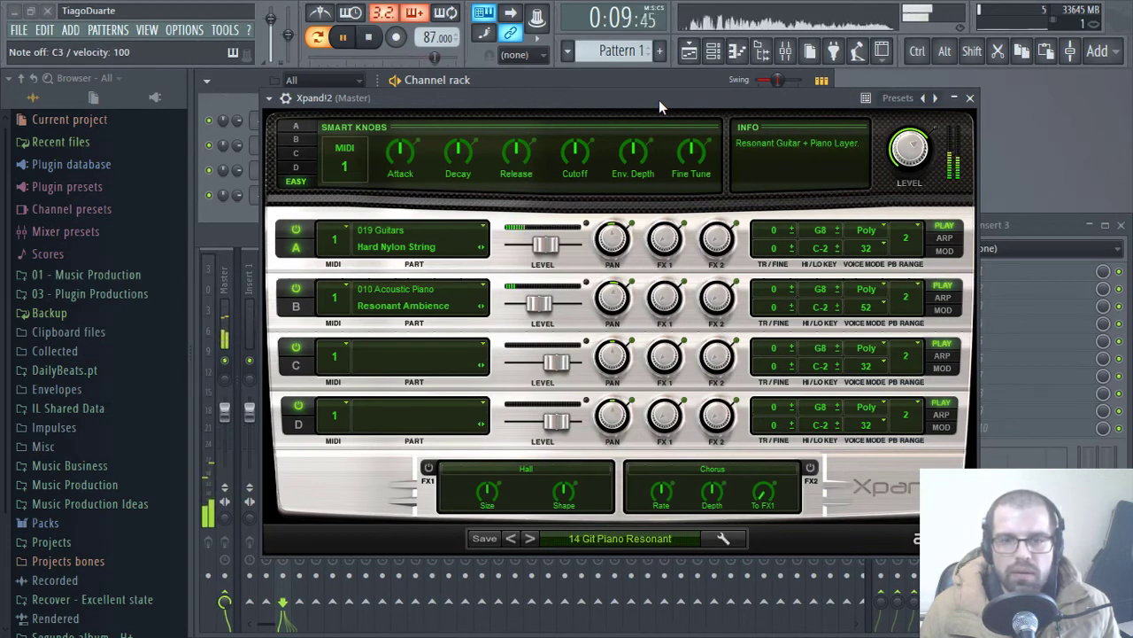
pyautogui.click(970, 98)
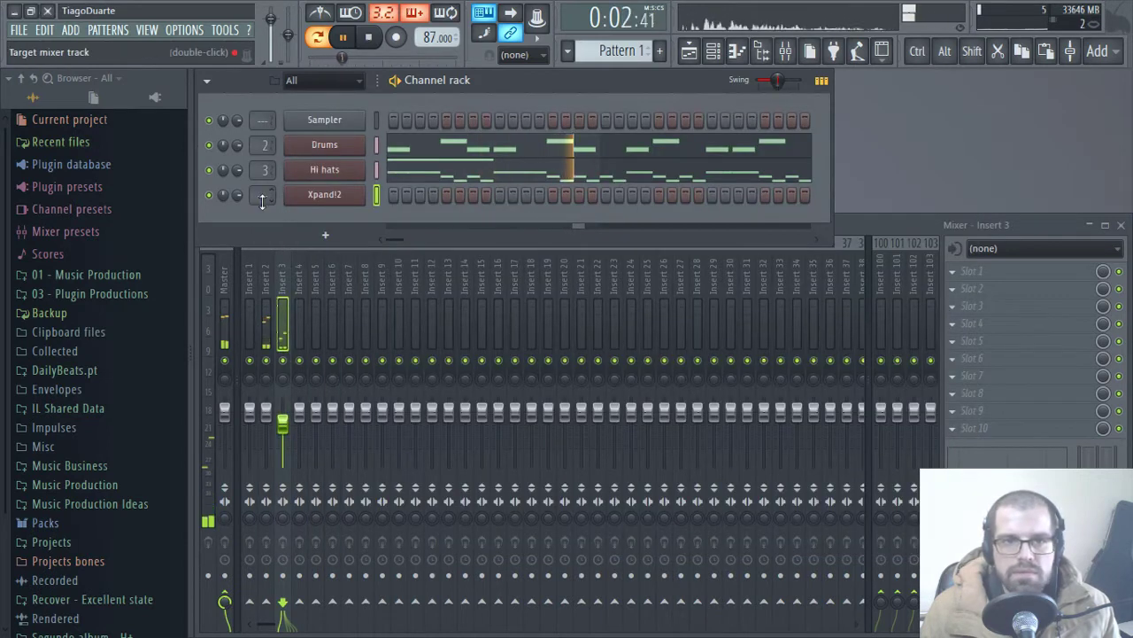
pyautogui.moveTo(263, 204); pyautogui.dragTo(262, 199)
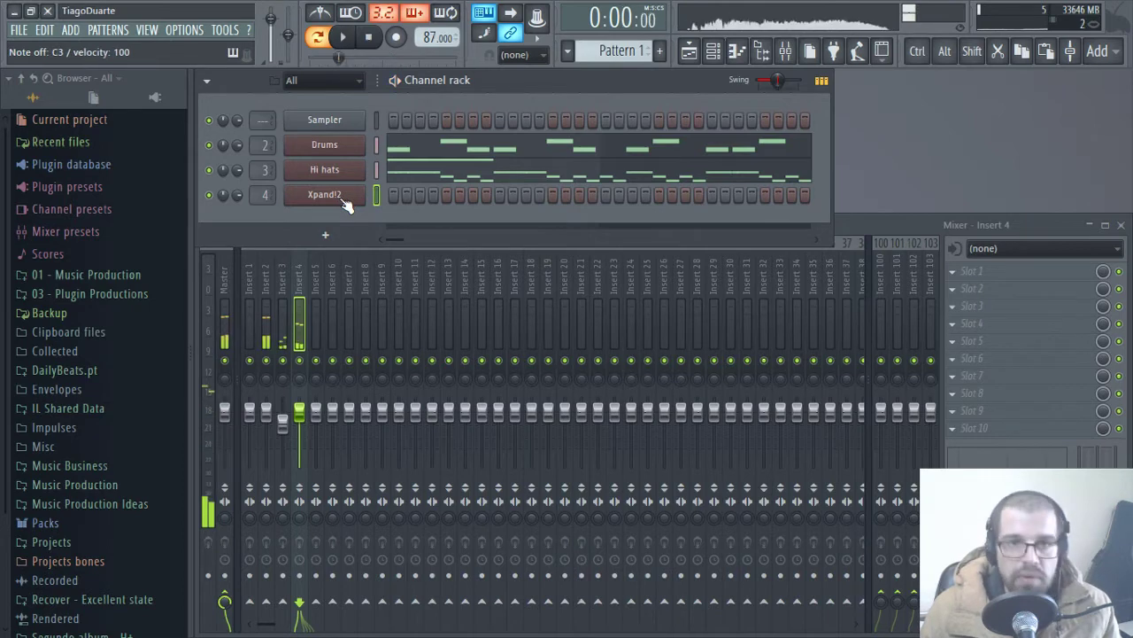
# - Open the new Xpand!2 channel's piano roll and draw a long C3 note of about 1.75 bars followed by a D#3 note
pyautogui.rightClick(345, 202)
pyautogui.click(412, 197)
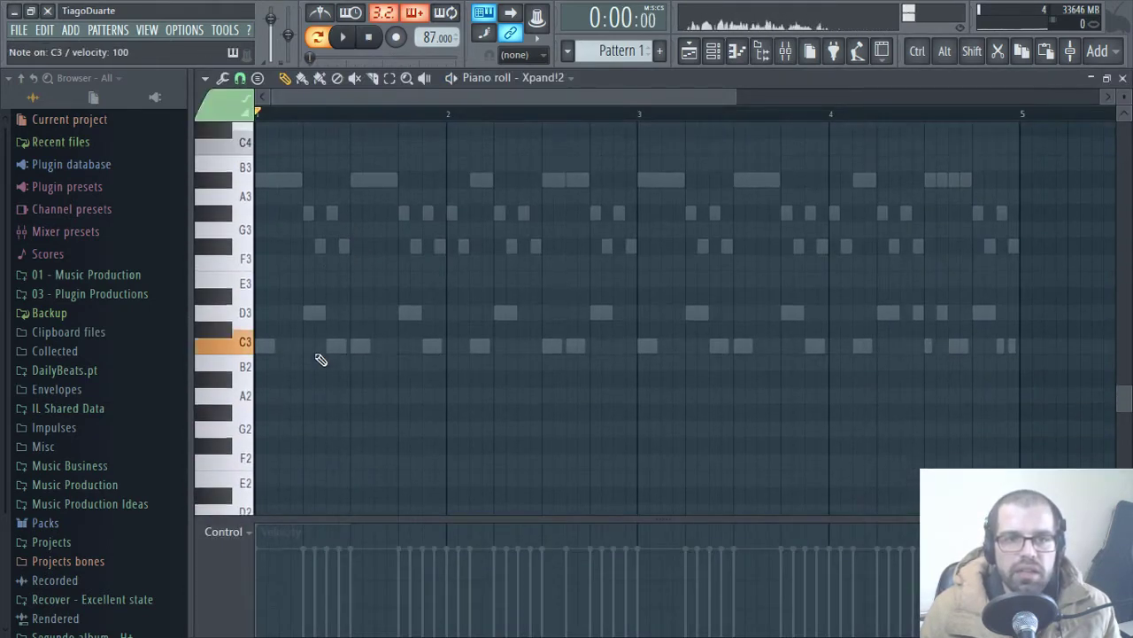
pyautogui.moveTo(320, 358); pyautogui.dragTo(230, 352)
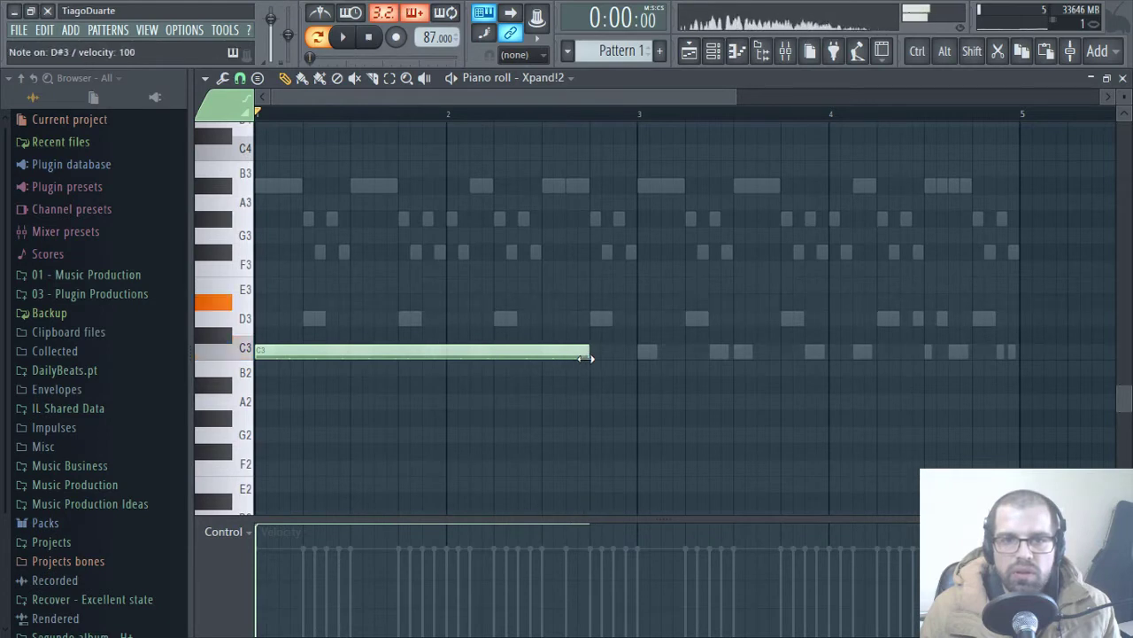
# - Set the piano roll's scale highlighting to Minor Pentatonic with C as the root note
pyautogui.click(215, 81)
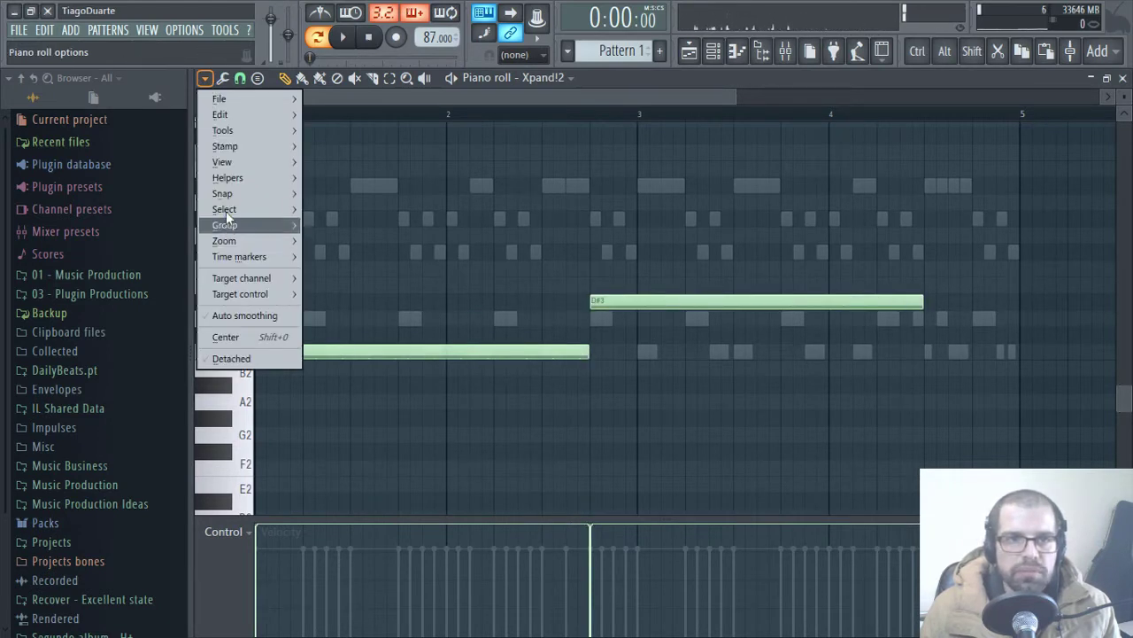
pyautogui.moveTo(252, 181)
pyautogui.moveTo(340, 194)
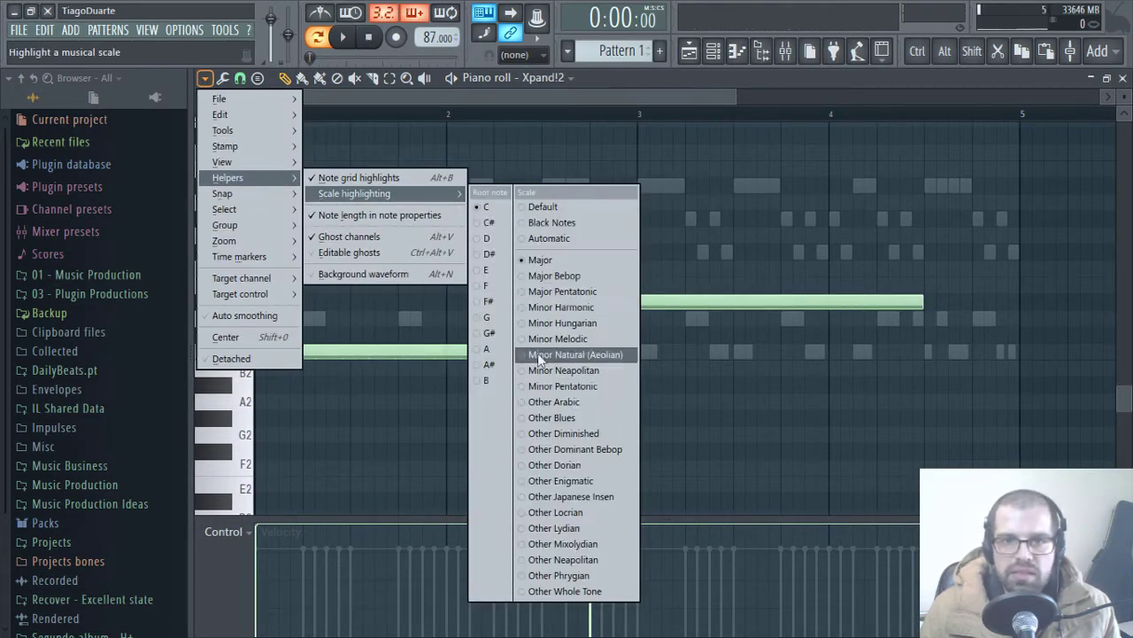
pyautogui.click(574, 388)
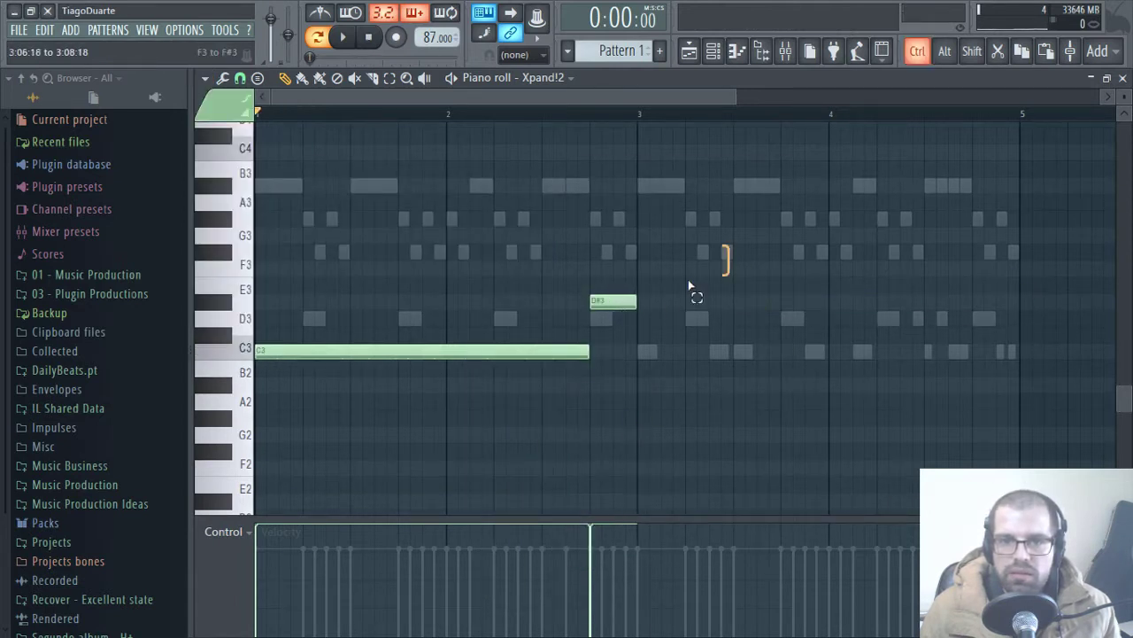
# - Shorten the D#3 note to one beat and duplicate the C3 and D#3 notes so the copy starts at bar 3
pyautogui.moveTo(729, 246); pyautogui.dragTo(274, 389)
pyautogui.moveTo(283, 352); pyautogui.dragTo(654, 354)
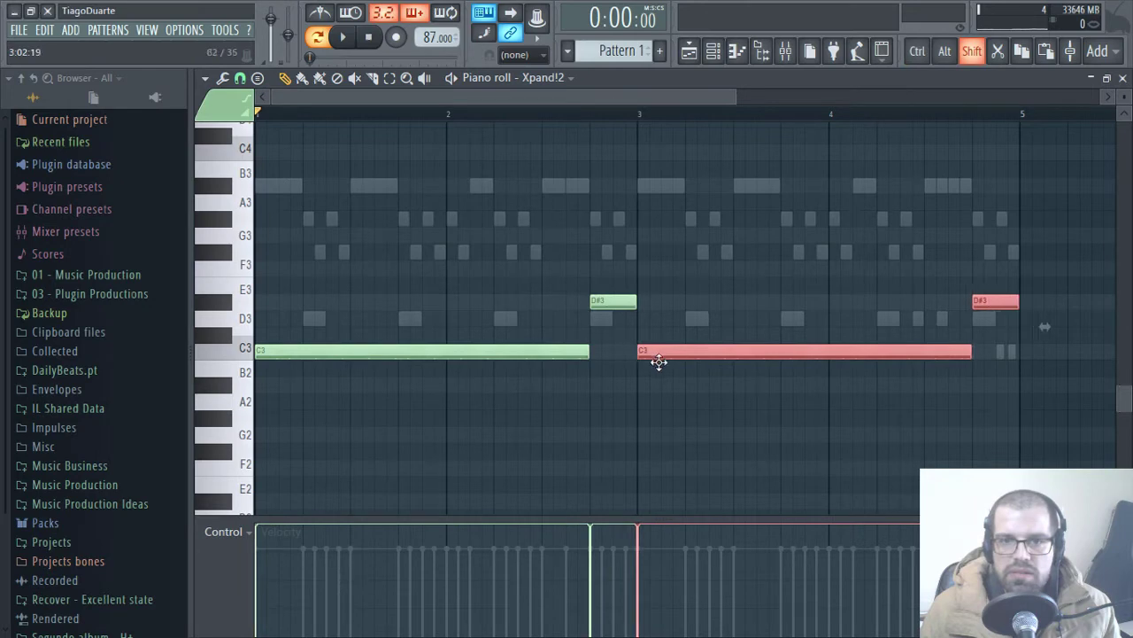
pyautogui.click(679, 405)
# - Play the pattern and lower mixer insert 4's volume to about -8.2 dB
pyautogui.press('space')
pyautogui.scroll(-2, 620, 389)
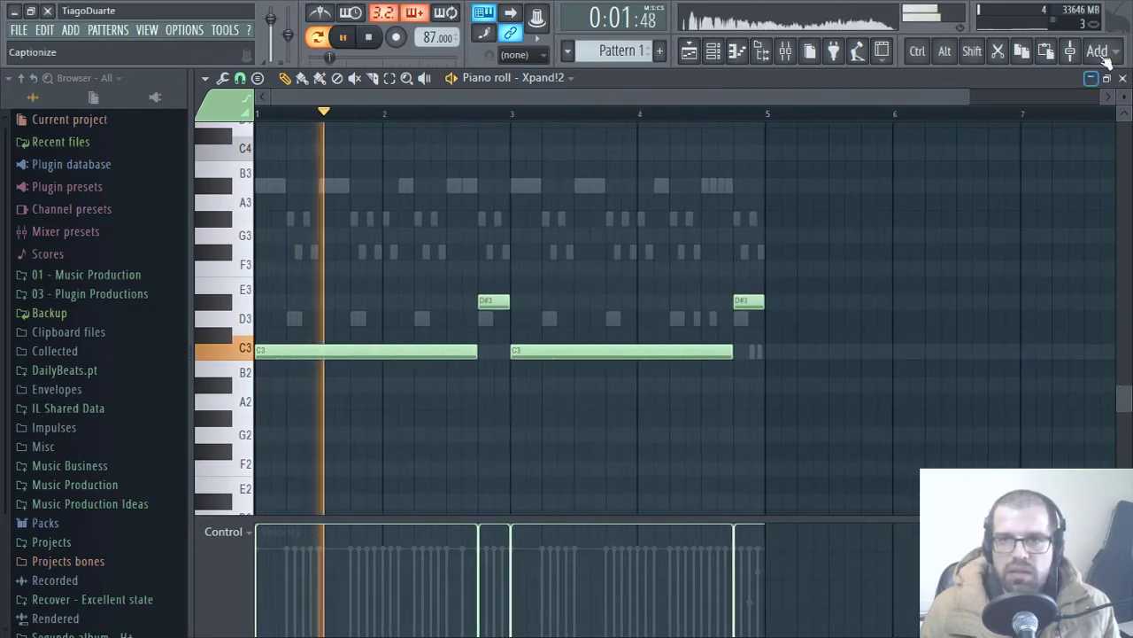
pyautogui.click(785, 50)
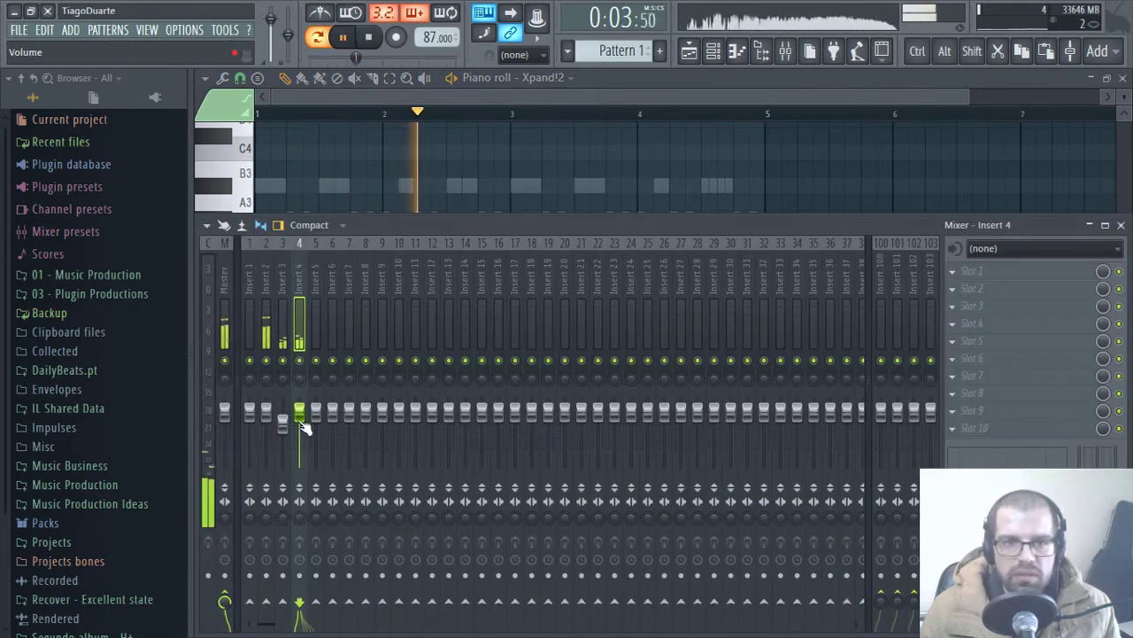
pyautogui.moveTo(303, 428); pyautogui.dragTo(304, 447)
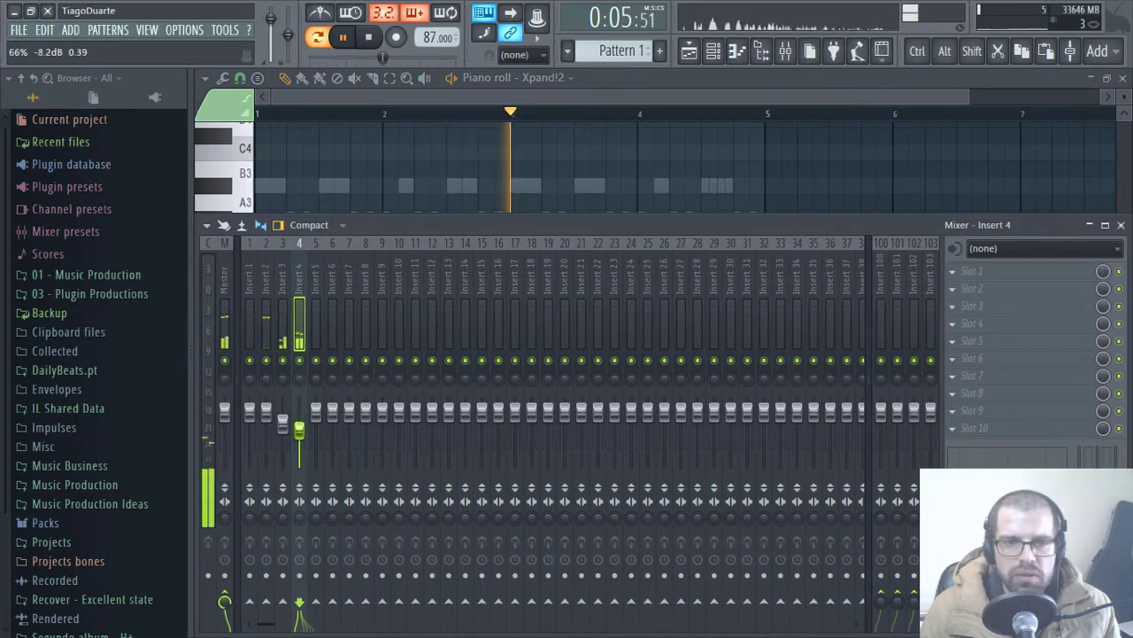
pyautogui.click(529, 92)
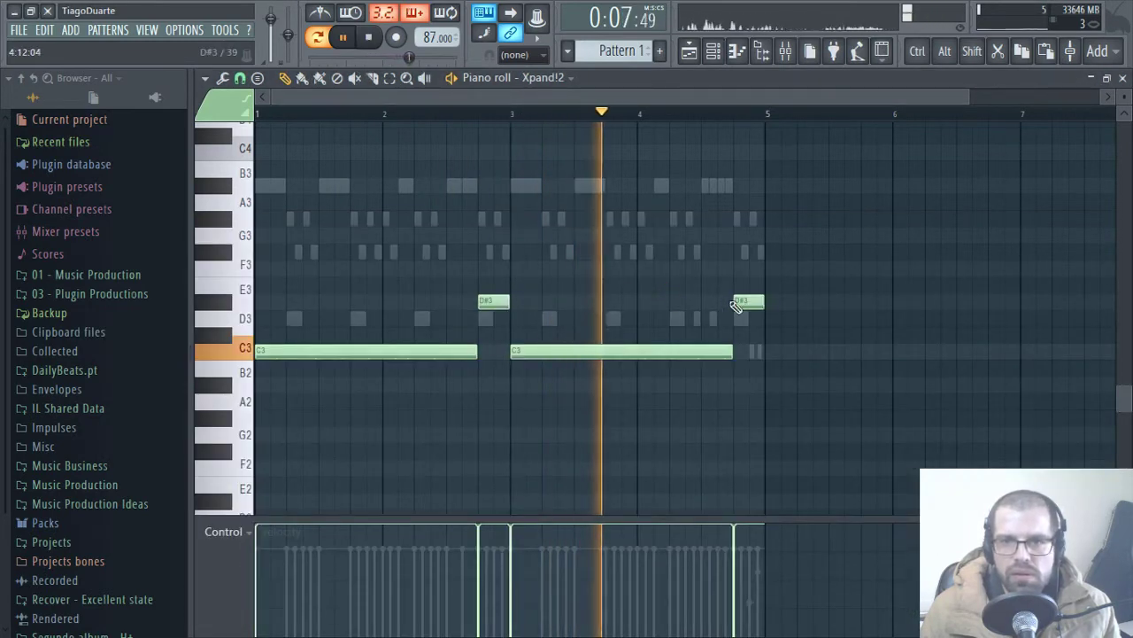
# - Shorten the second C3 note by one beat and finish bar 4 with one-beat A#2 and G2 notes
pyautogui.moveTo(735, 305); pyautogui.dragTo(703, 304)
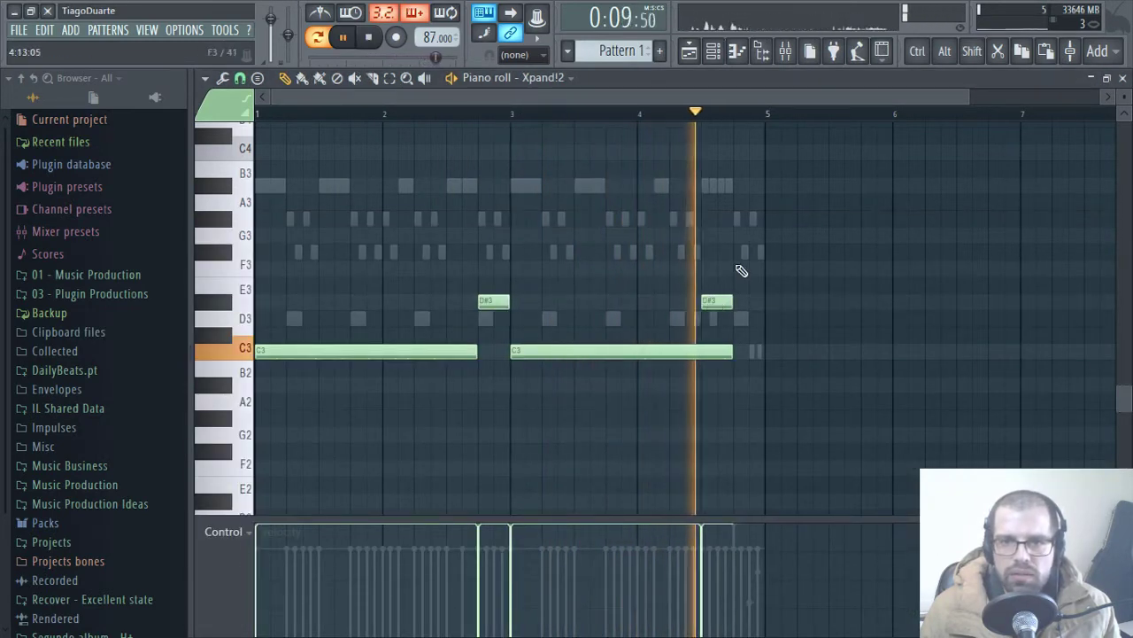
pyautogui.click(742, 270)
pyautogui.moveTo(731, 352); pyautogui.dragTo(700, 357)
pyautogui.moveTo(717, 302); pyautogui.dragTo(721, 389)
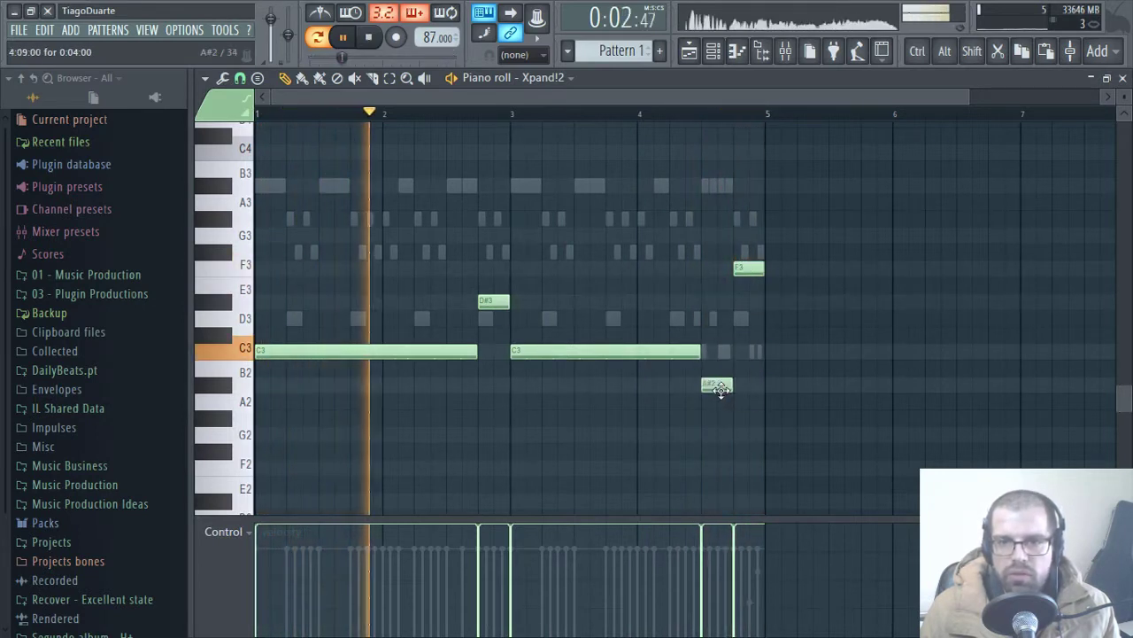
pyautogui.moveTo(749, 271); pyautogui.dragTo(749, 450)
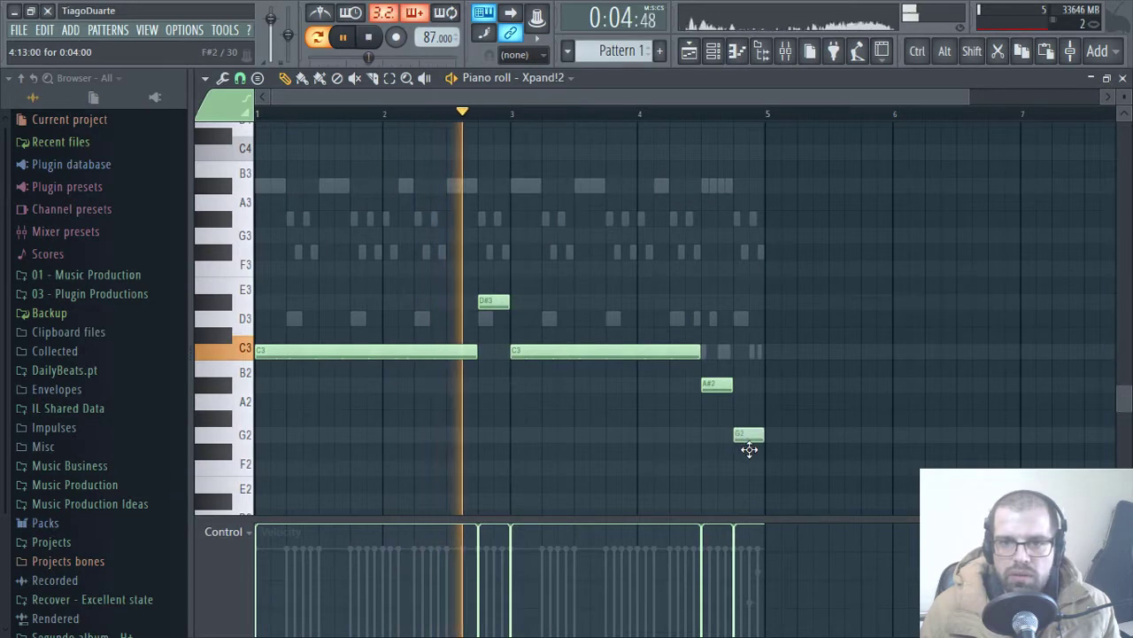
# - Align the G2 note with the last beat of bar 4, at 4:13:00, and close the piano roll
pyautogui.scroll(2, 584, 257)
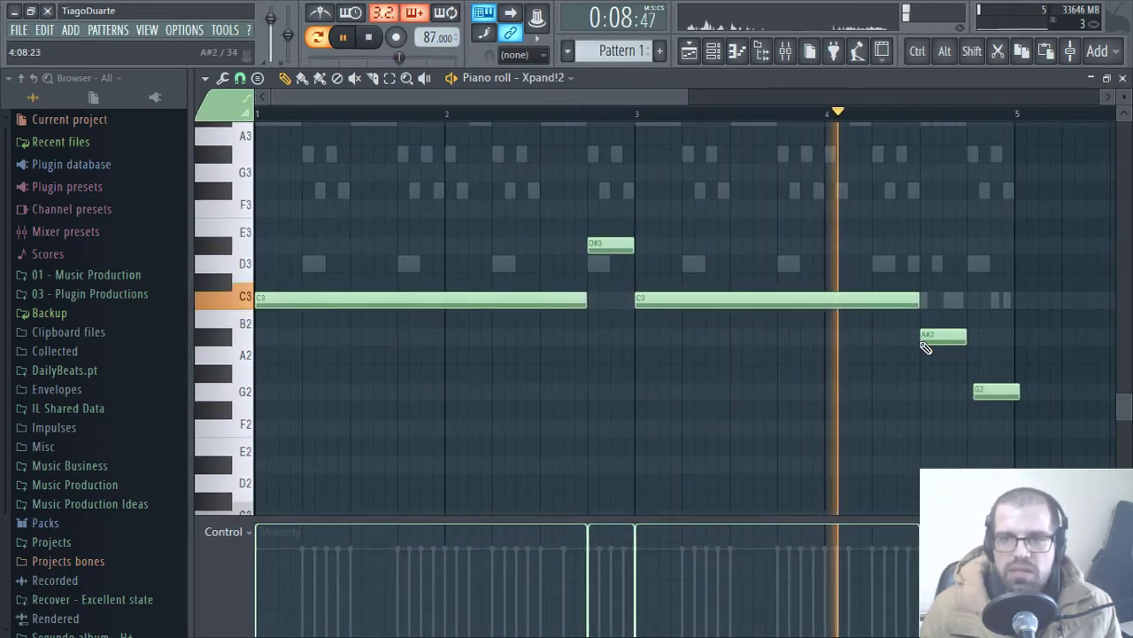
pyautogui.moveTo(996, 399); pyautogui.dragTo(990, 397)
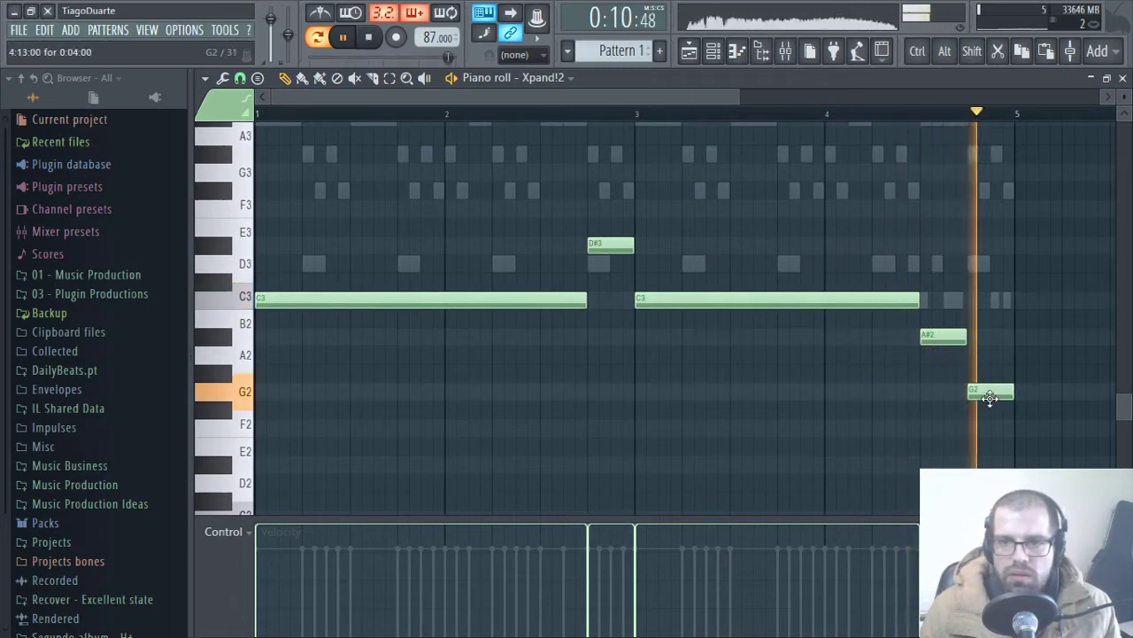
pyautogui.scroll(-2, 611, 378)
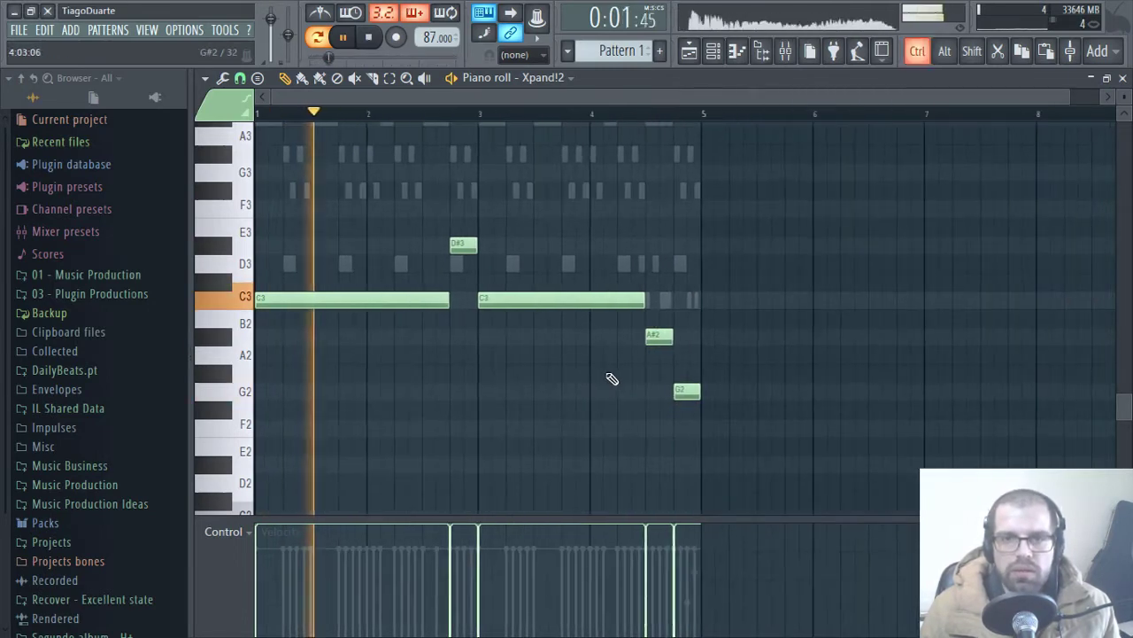
pyautogui.scroll(2, 534, 413)
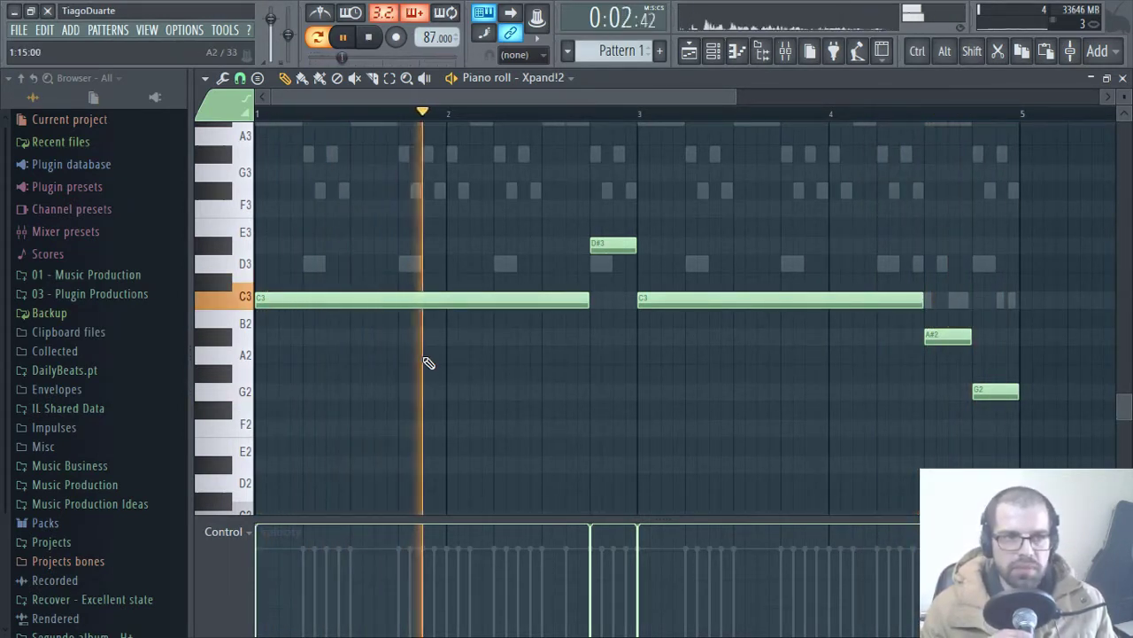
pyautogui.click(1123, 78)
# - Load Fruity Limiter in slot 1 of the Master track, raise its gain slightly and close the plugin
pyautogui.click(227, 266)
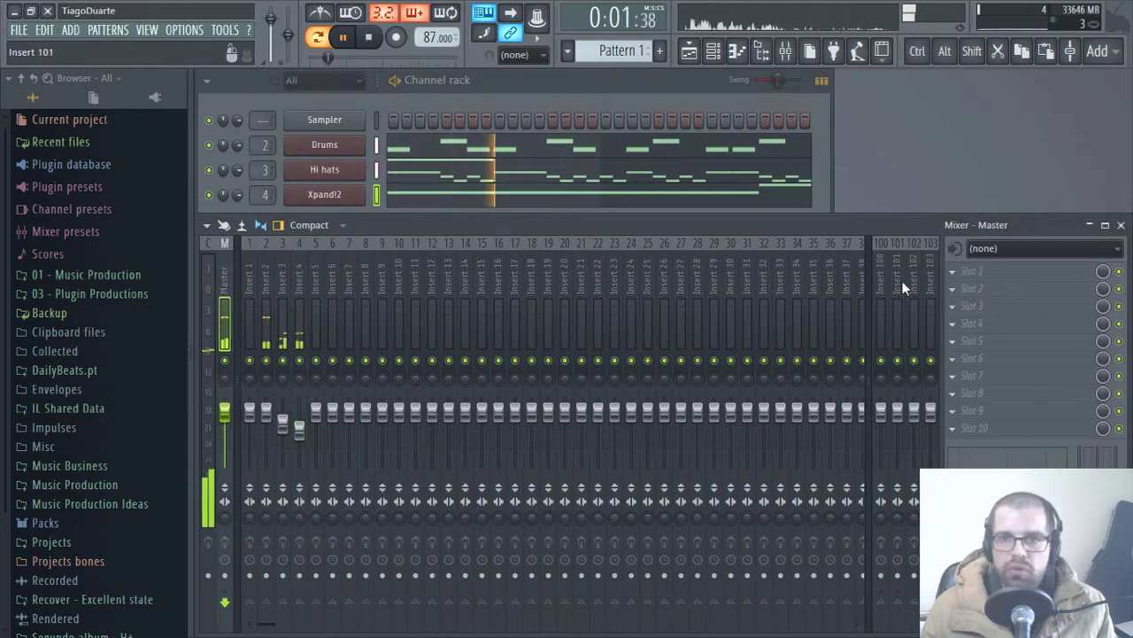
pyautogui.click(997, 270)
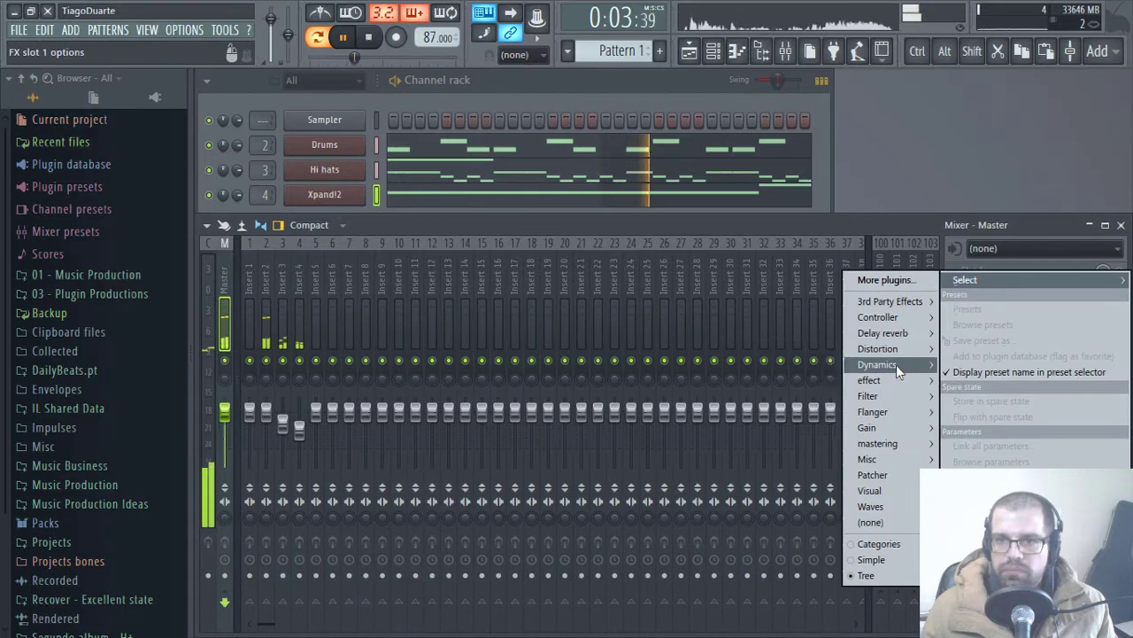
pyautogui.moveTo(895, 364)
pyautogui.click(735, 381)
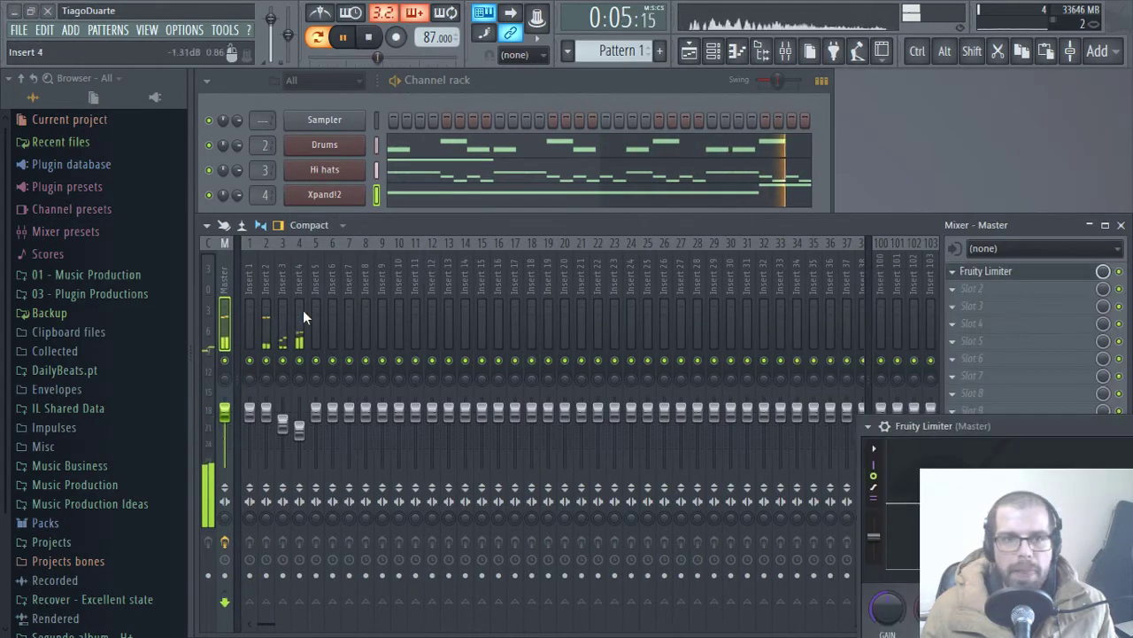
pyautogui.moveTo(969, 432); pyautogui.dragTo(482, 161)
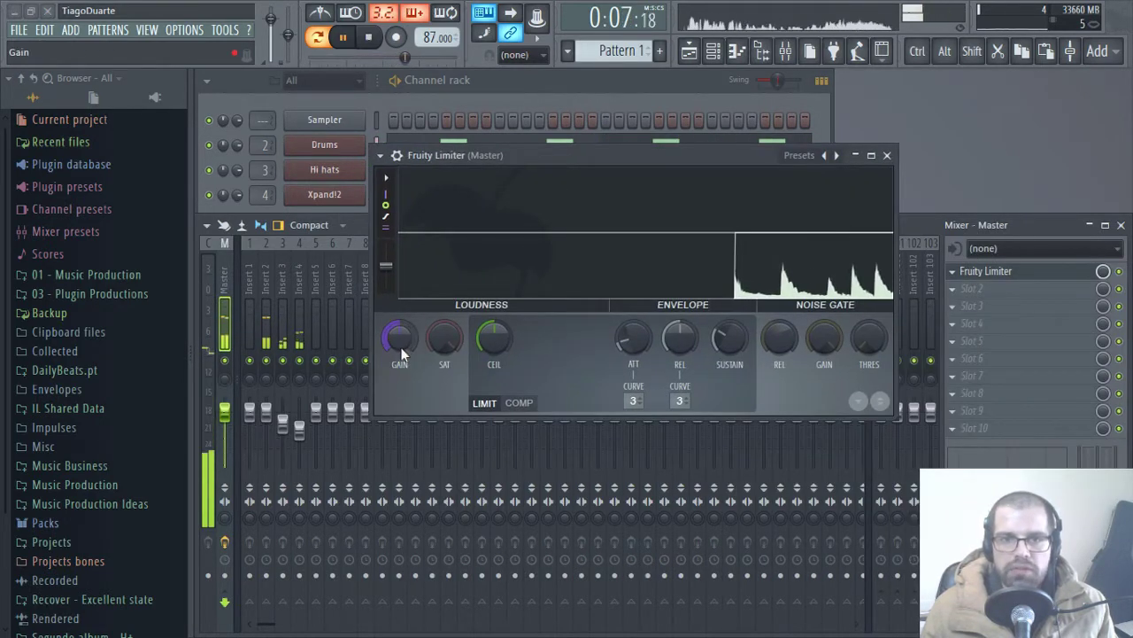
pyautogui.moveTo(402, 348)
pyautogui.mouseDown()
pyautogui.moveTo(402, 296)
pyautogui.moveTo(400, 343)
pyautogui.mouseUp()
pyautogui.click(886, 155)
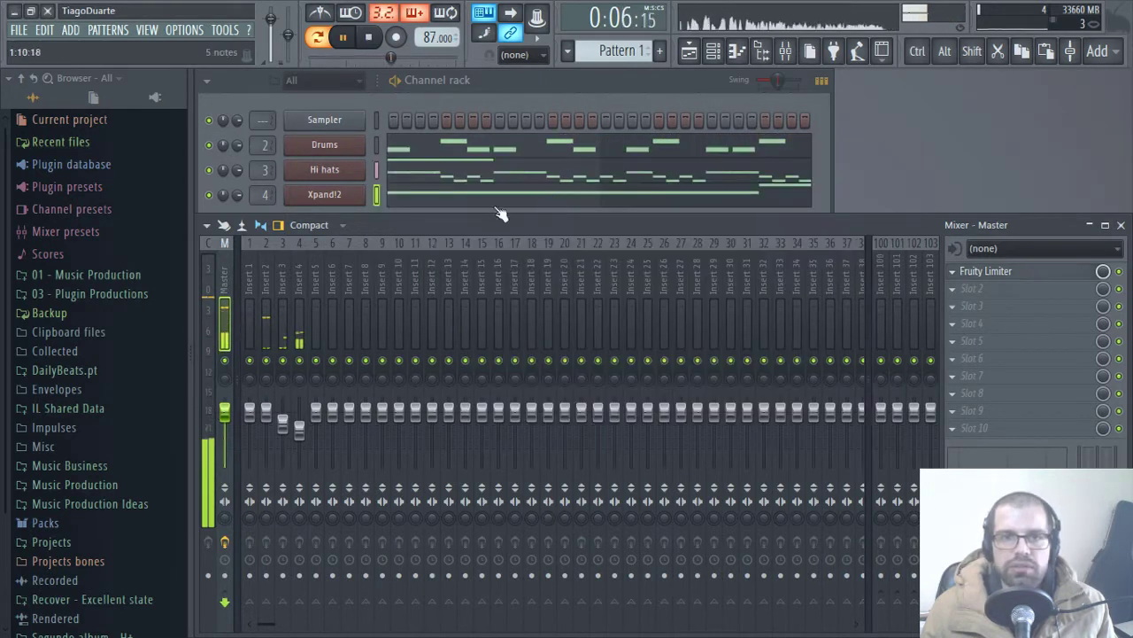
# - Rename channel 4 in the channel rack as Guitar
pyautogui.click(514, 85)
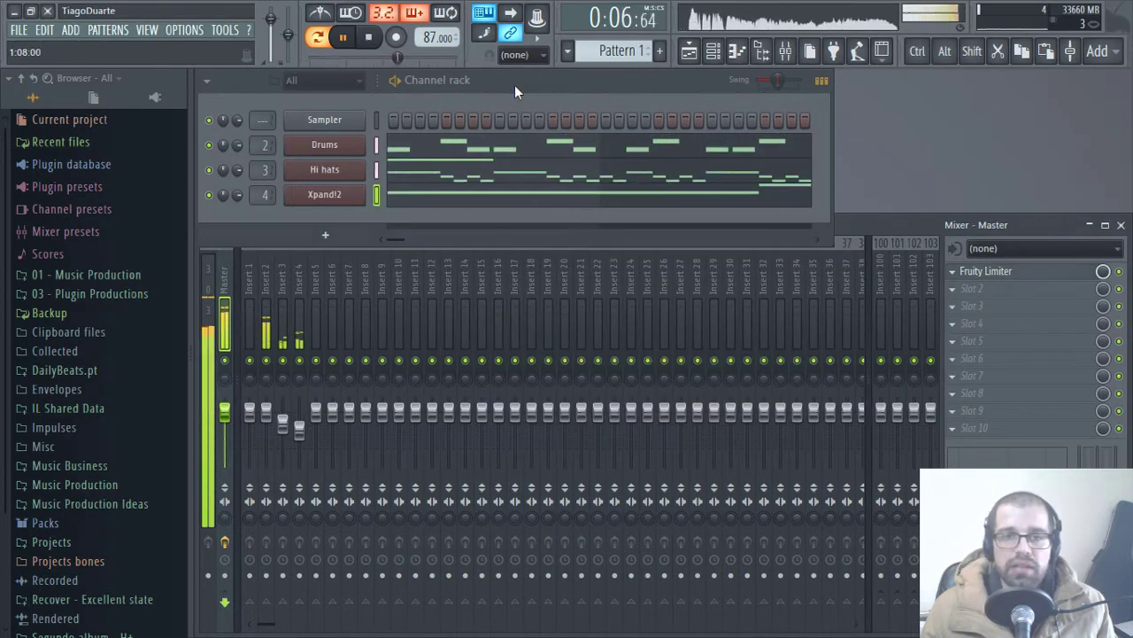
pyautogui.keyDown('shift'); pyautogui.click(334, 198); pyautogui.keyUp('shift')
pyautogui.write('Gui')
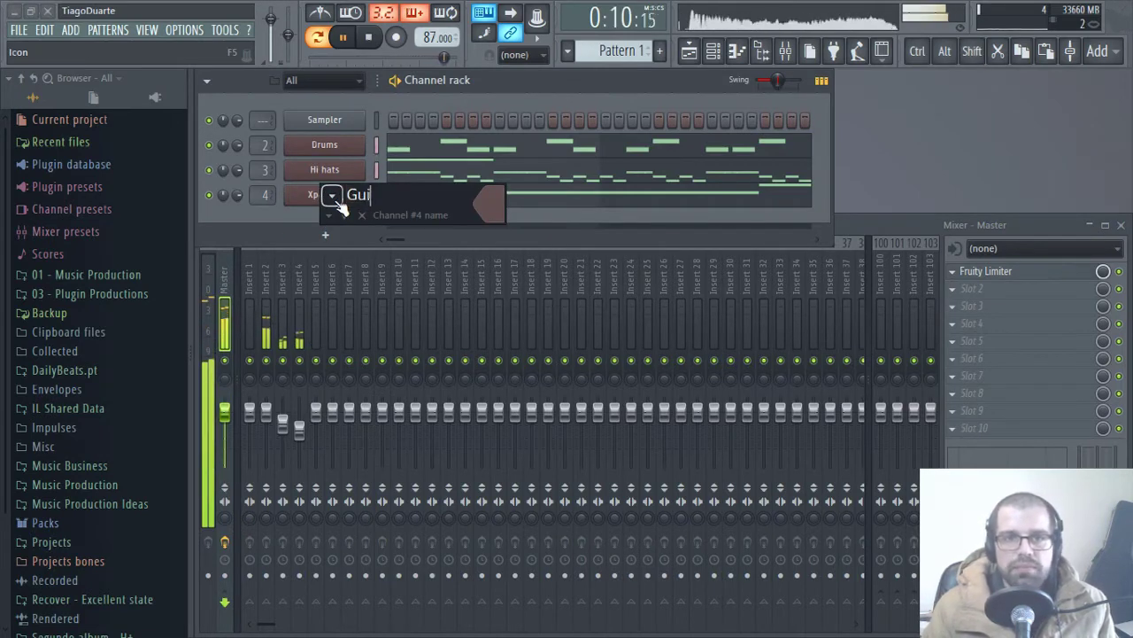
pyautogui.write('tar')
pyautogui.press('Return')
# - Add a new Xpand!2 channel and move its plugin window clear of the screen edges
pyautogui.click(325, 235)
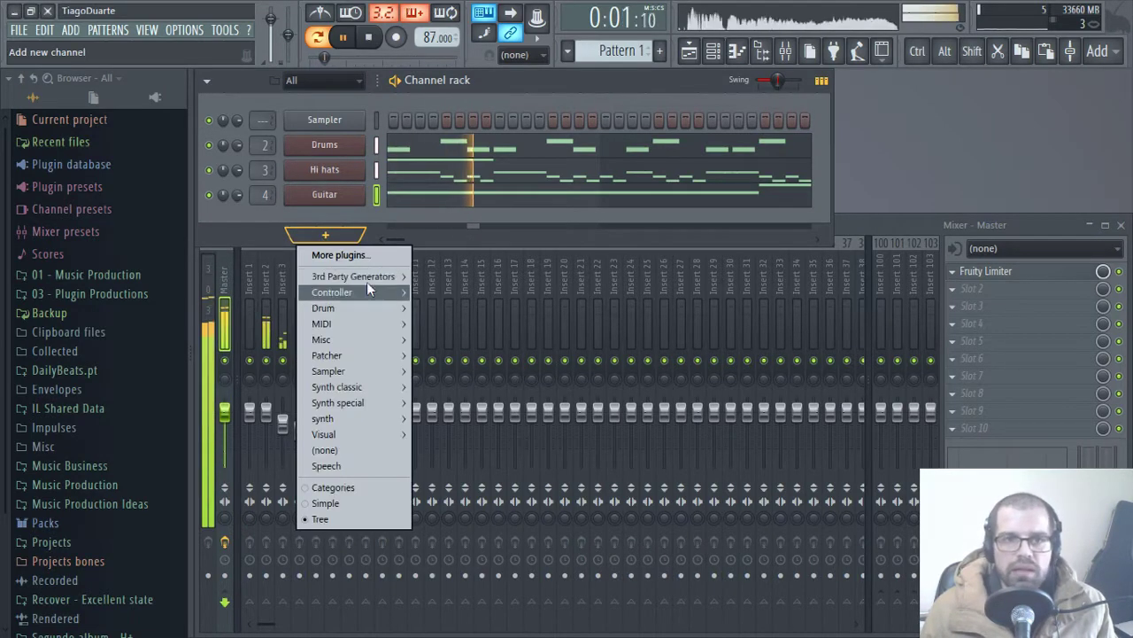
pyautogui.moveTo(367, 278)
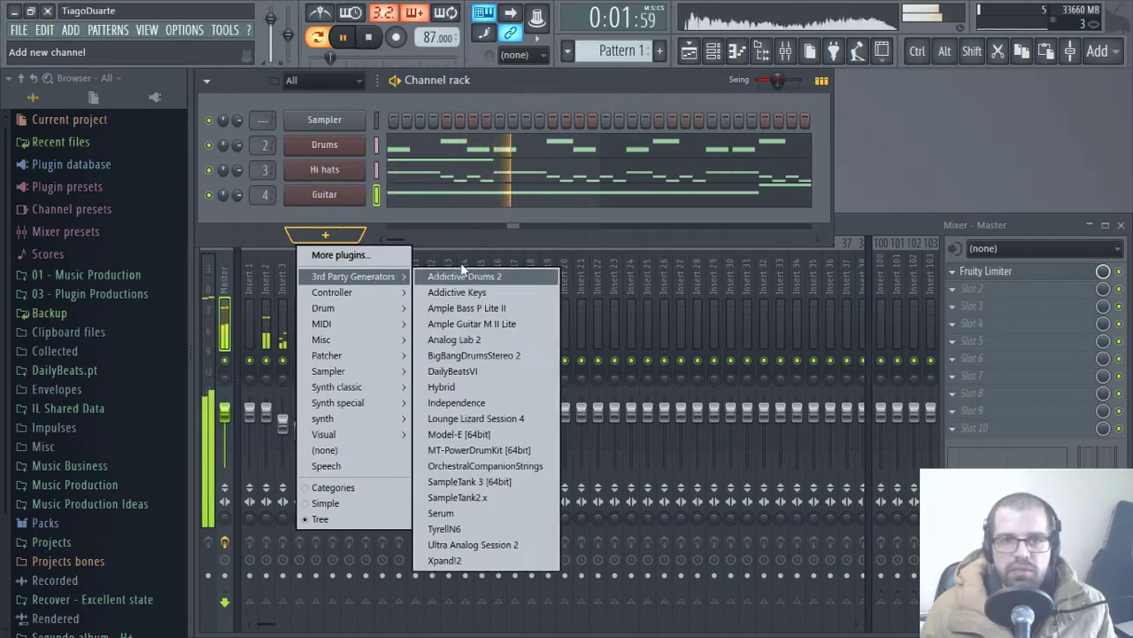
pyautogui.click(477, 560)
pyautogui.moveTo(427, 171); pyautogui.dragTo(547, 94)
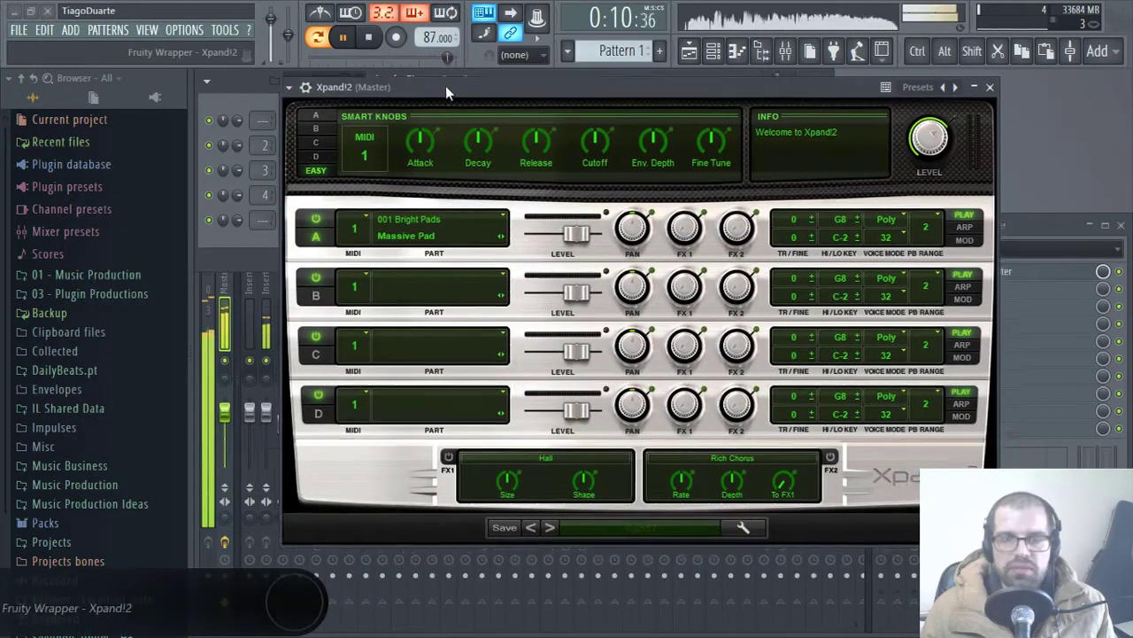
pyautogui.moveTo(446, 86); pyautogui.dragTo(413, 80)
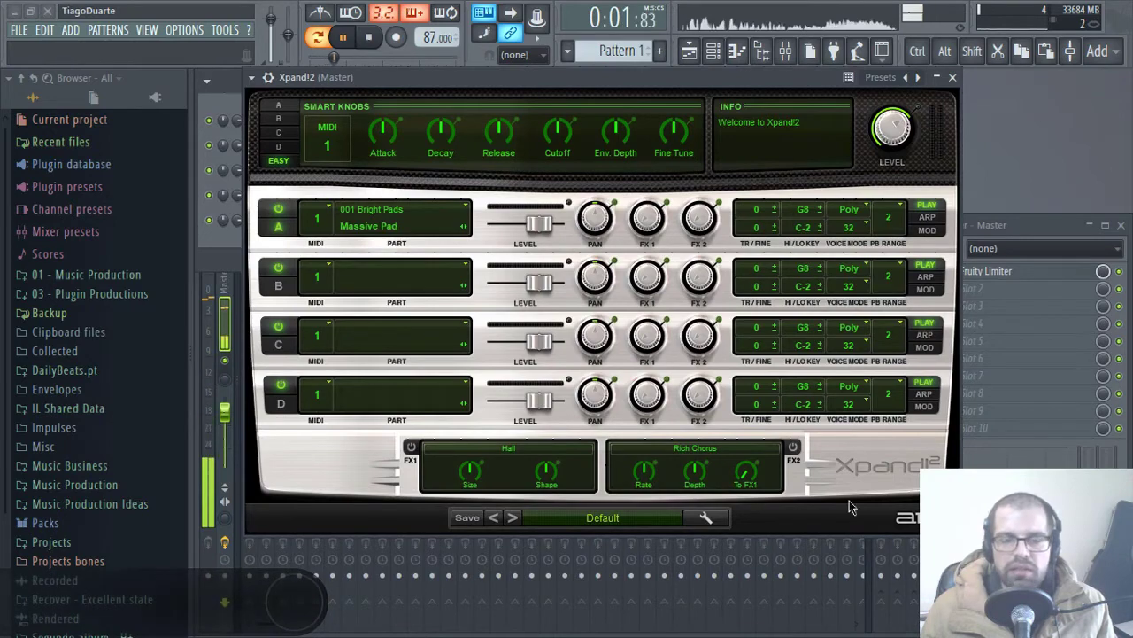
# - Load +01 Airy Phaser Lead from the 11 Soft Leads presets and advance to +02 Slow Sweeper
pyautogui.click(588, 520)
pyautogui.moveTo(612, 525)
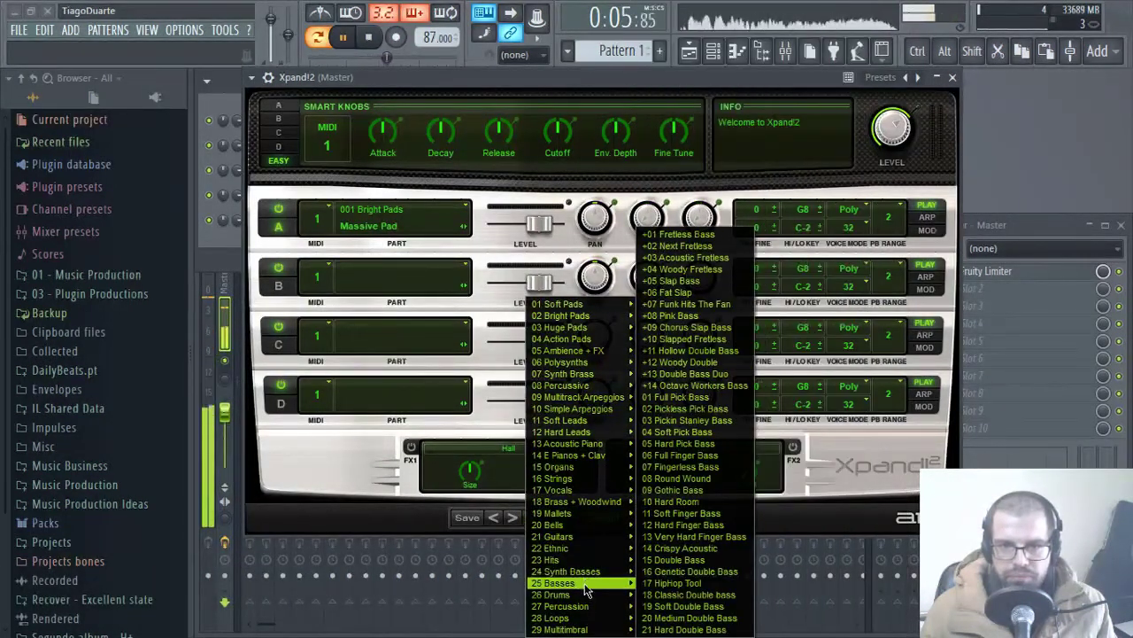
pyautogui.moveTo(584, 628)
pyautogui.moveTo(584, 411)
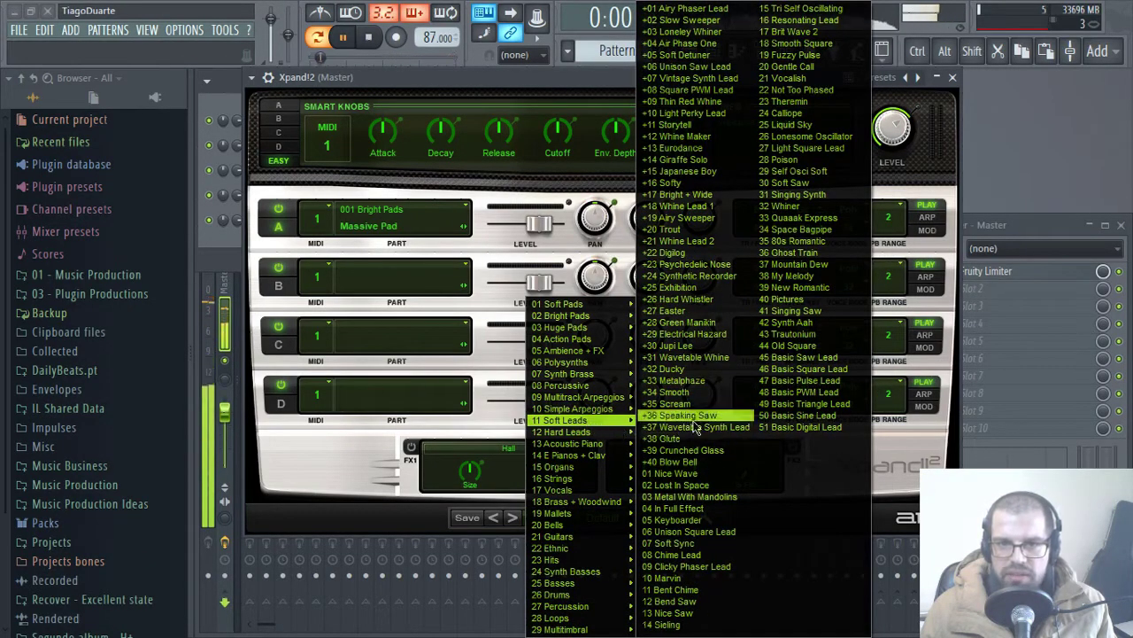
pyautogui.click(683, 8)
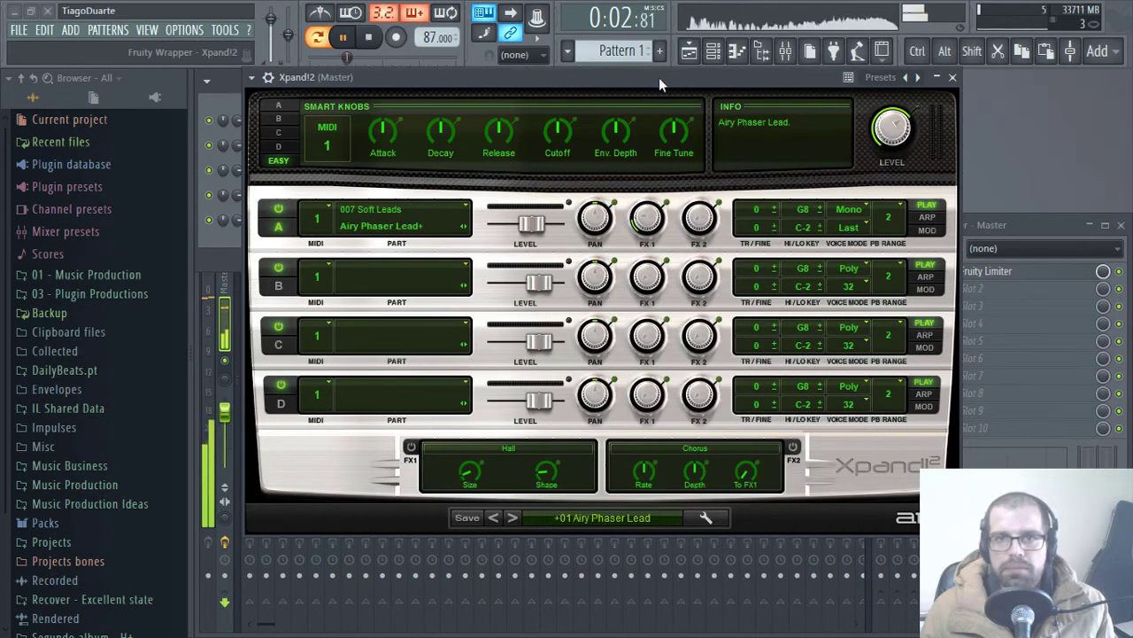
pyautogui.click(512, 518)
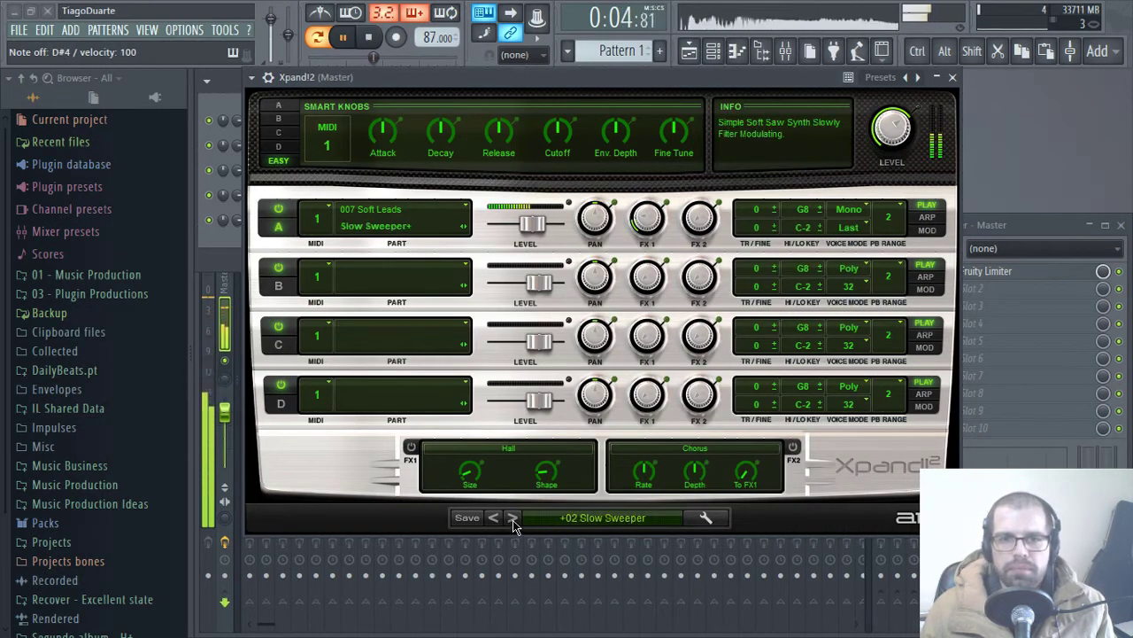
# - Set the base note of the typing keyboard to C4, and raise it to C5
pyautogui.rightClick(482, 13)
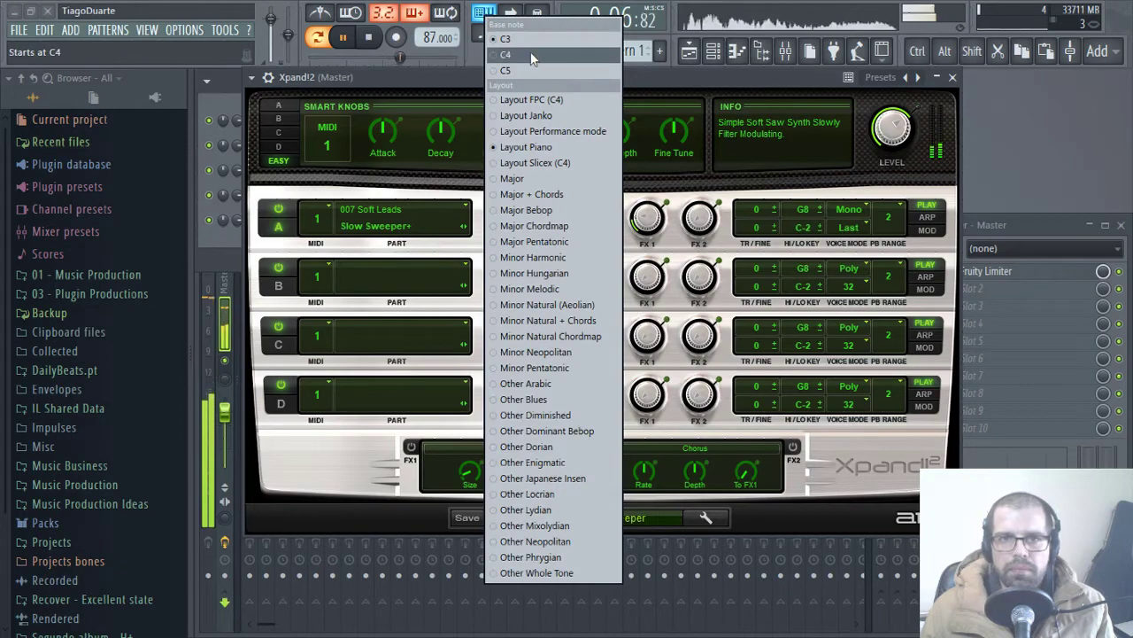
pyautogui.click(529, 108)
pyautogui.rightClick(484, 12)
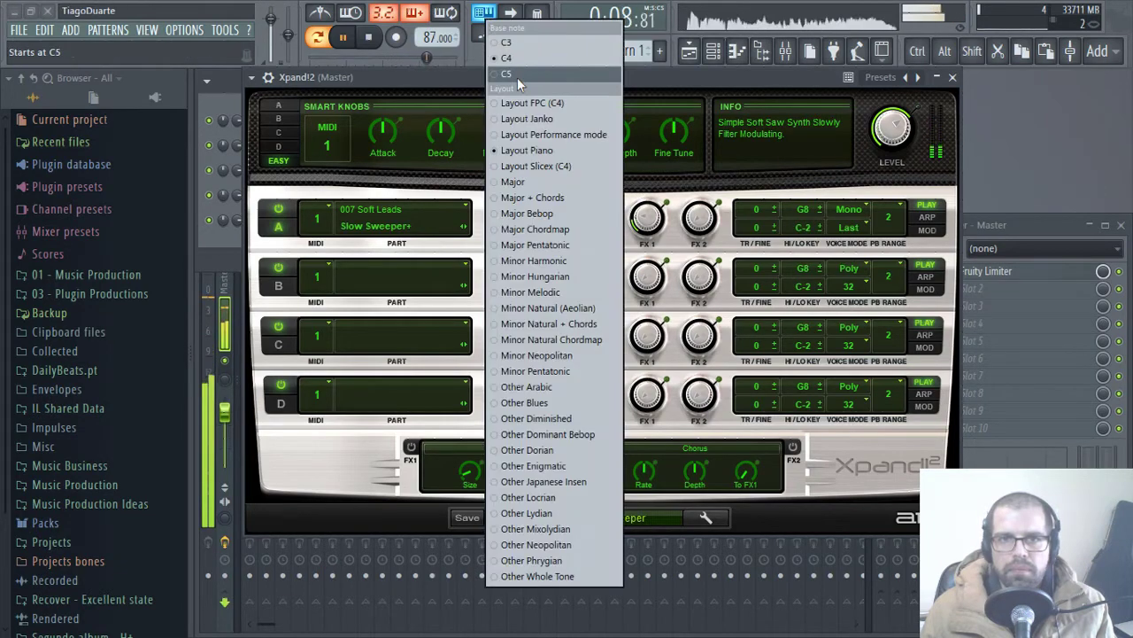
pyautogui.click(517, 75)
pyautogui.rightClick(484, 14)
pyautogui.click(508, 70)
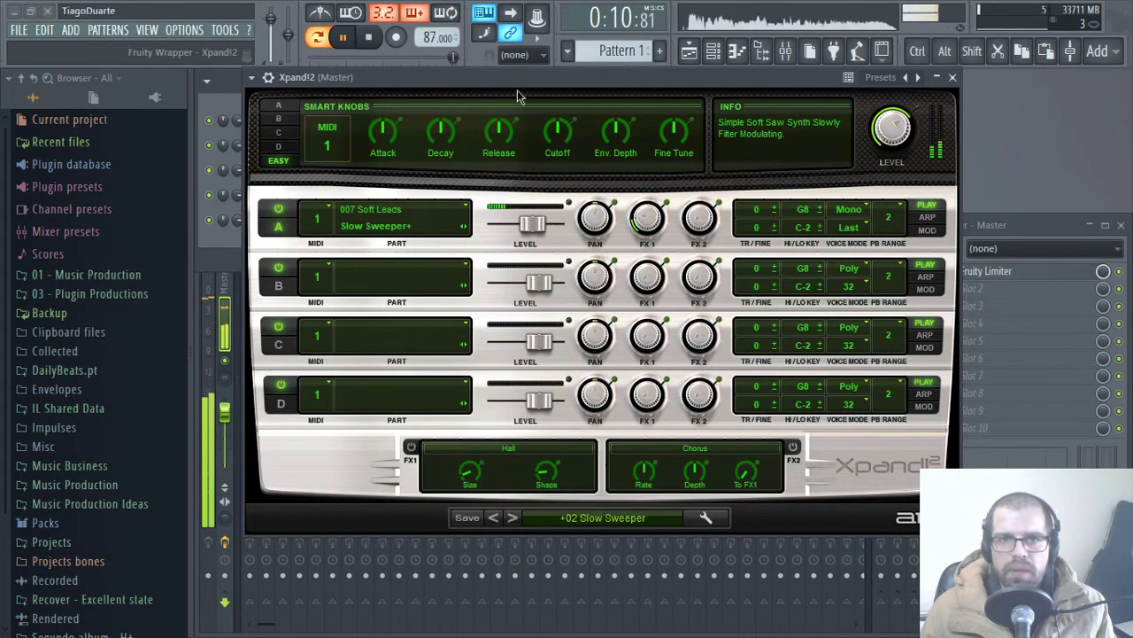
# - Advance the synth to the +03 Loneley Whiner preset and choose the typing keyboard's base note again
pyautogui.moveTo(521, 79); pyautogui.dragTo(554, 105)
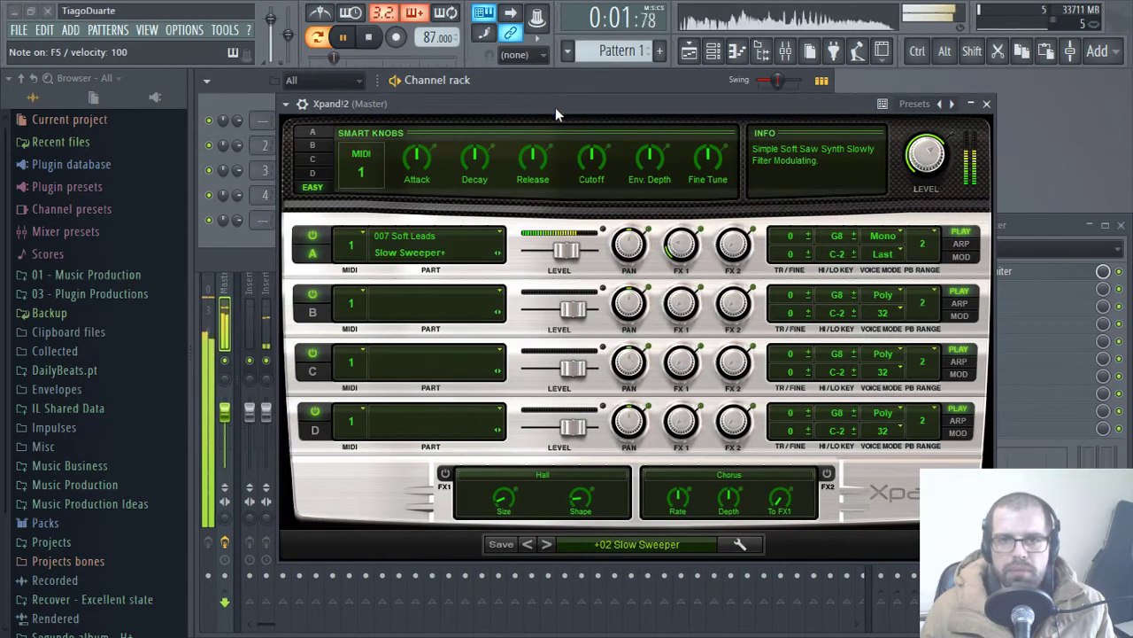
pyautogui.click(547, 544)
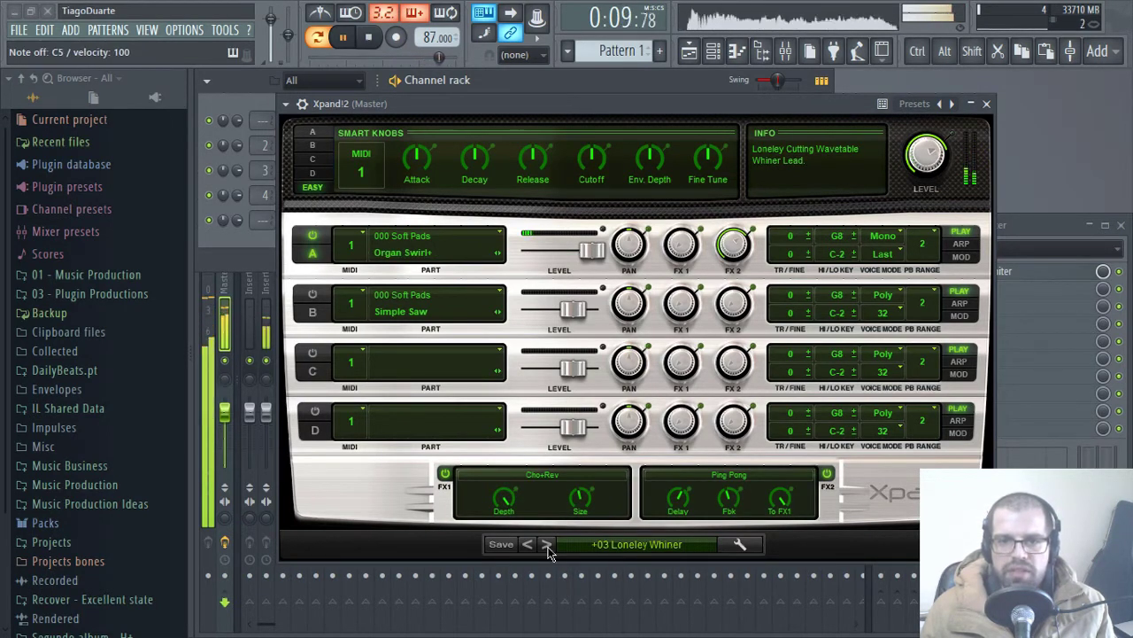
pyautogui.rightClick(496, 16)
pyautogui.click(508, 91)
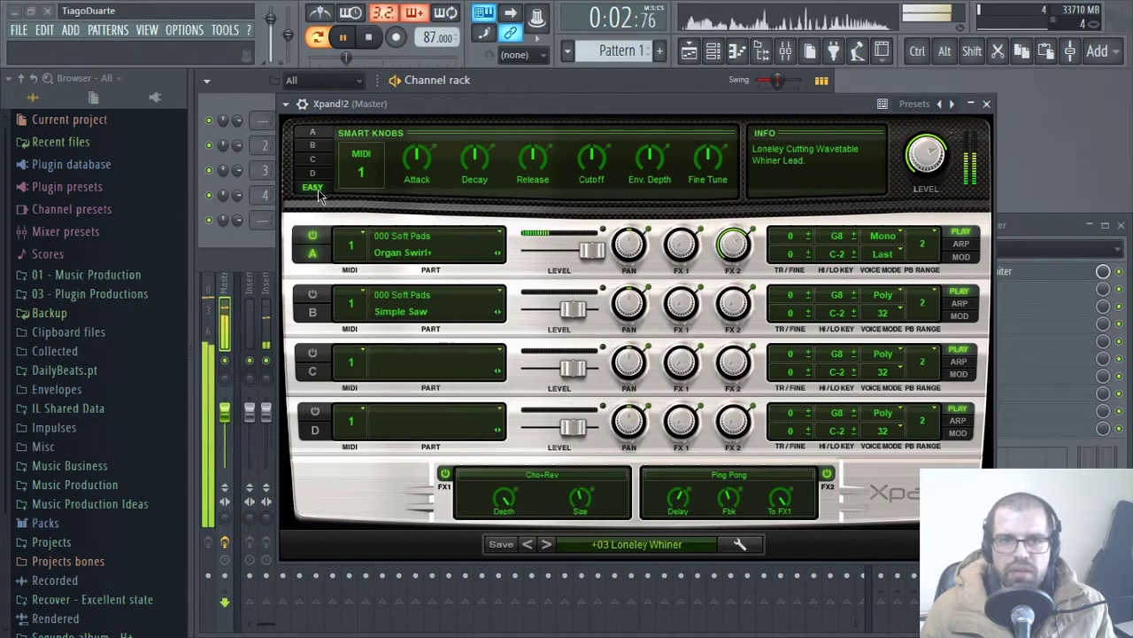
# - Route the new channel to mixer insert 5, lower that insert to about -19.0 dB and close the plugin
pyautogui.hotkey('ctrl', 'l')
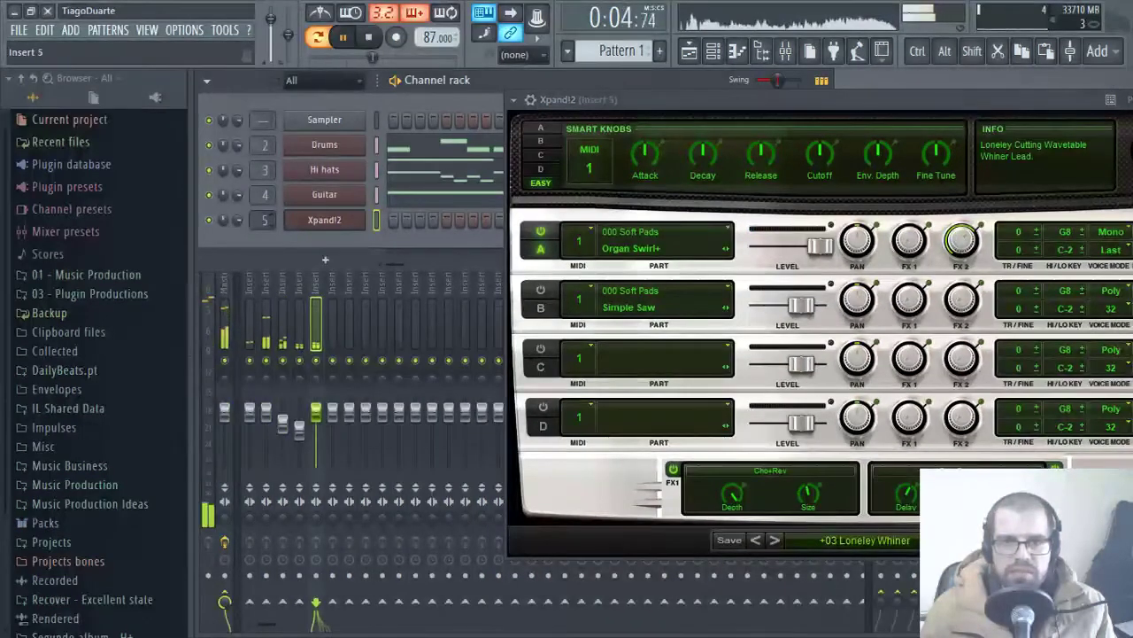
pyautogui.moveTo(320, 420); pyautogui.dragTo(321, 442)
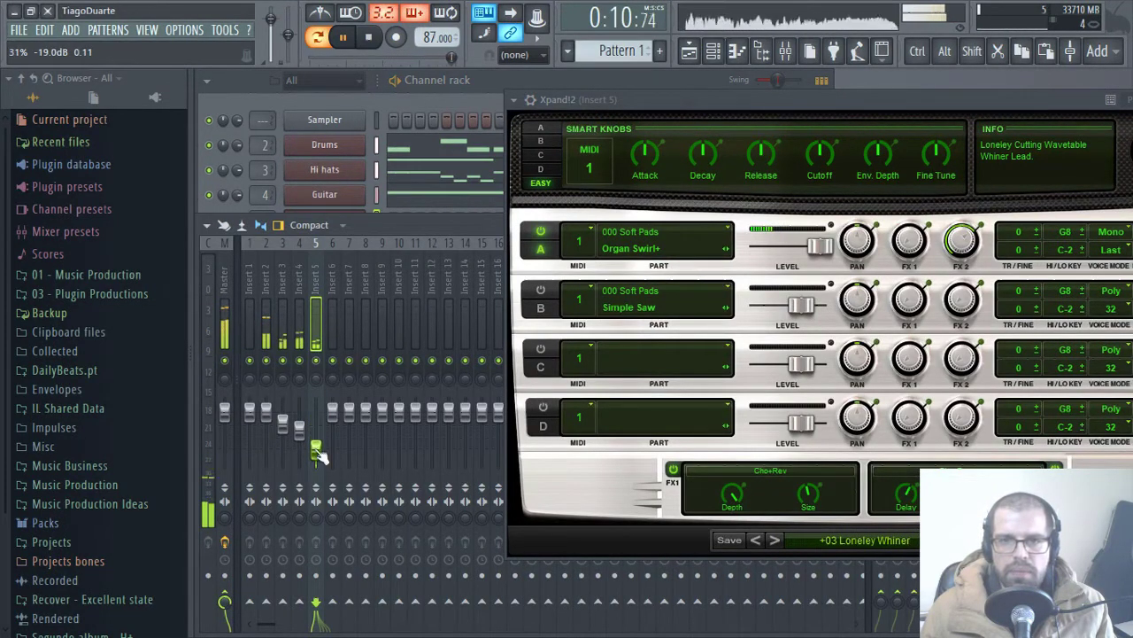
pyautogui.moveTo(783, 109); pyautogui.dragTo(563, 115)
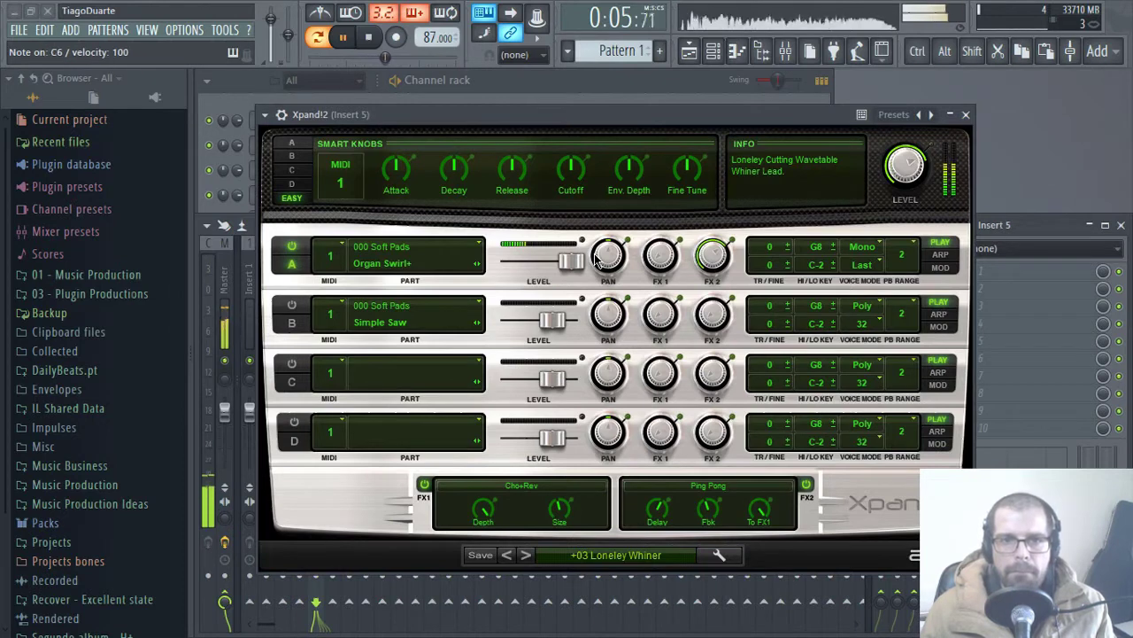
pyautogui.click(967, 116)
# - Open channel 5 in the piano roll and draw a C6 note from bar 1 to the middle of bar 4
pyautogui.rightClick(328, 219)
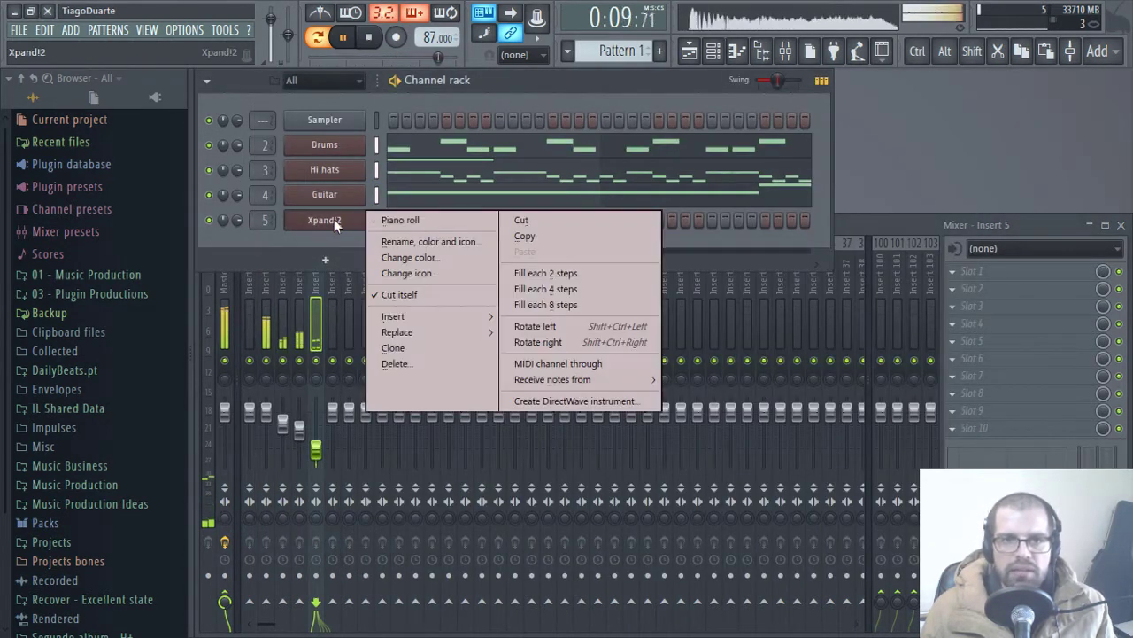
pyautogui.click(379, 219)
pyautogui.scroll(12, 306, 355)
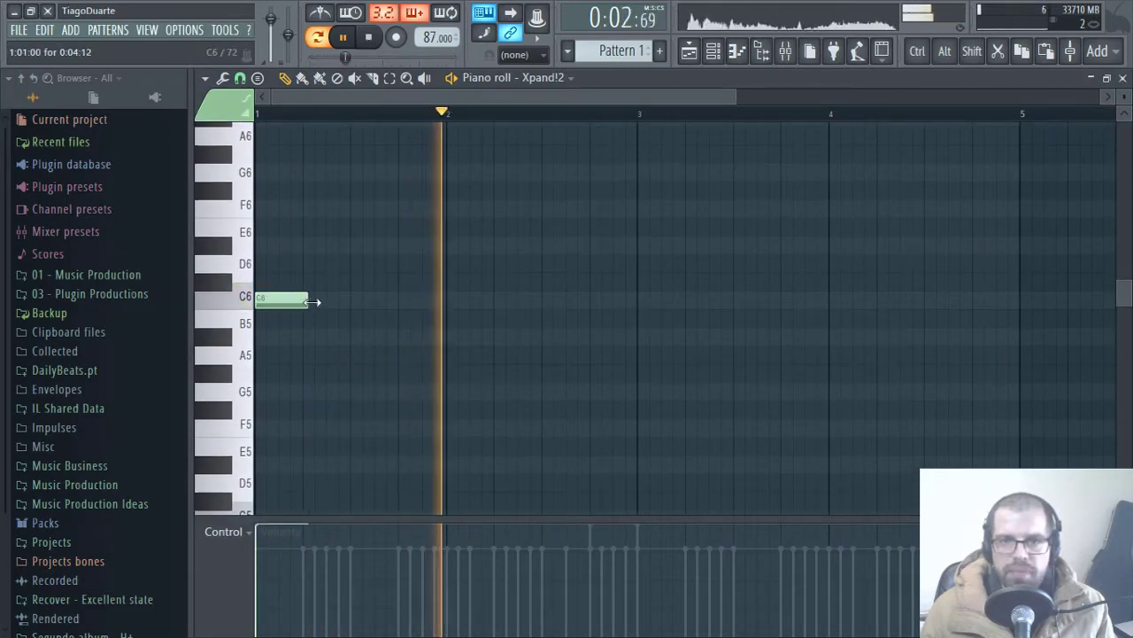
pyautogui.moveTo(316, 301); pyautogui.dragTo(665, 387)
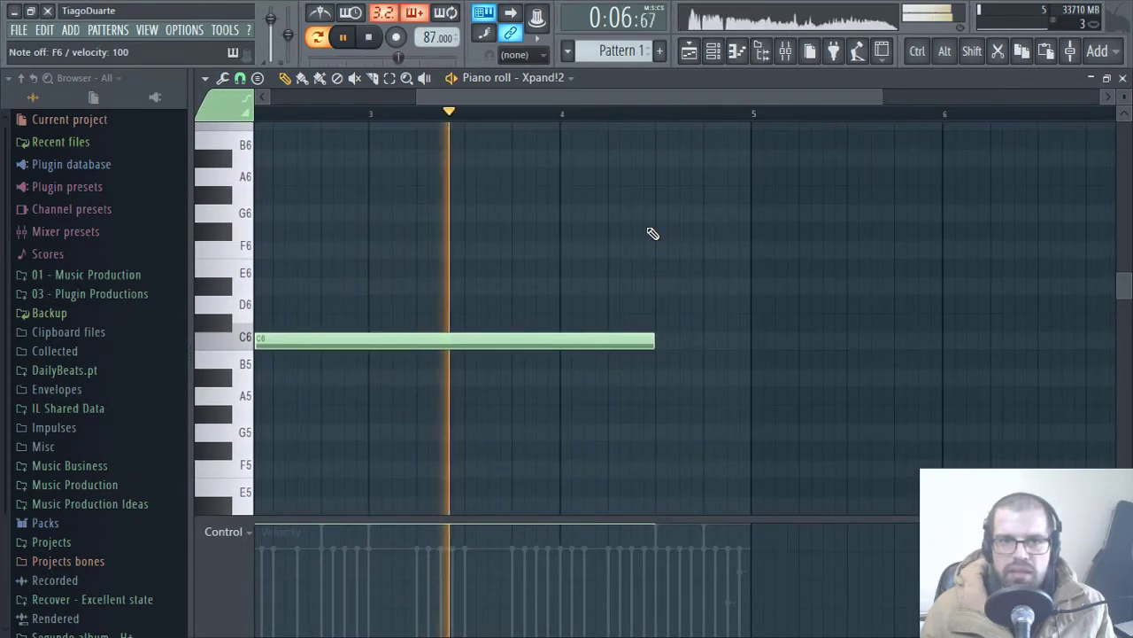
# - Add half-beat notes F6 at 4:09:00 and D#6 at 4:13:00 after the long C6 note
pyautogui.click(661, 258)
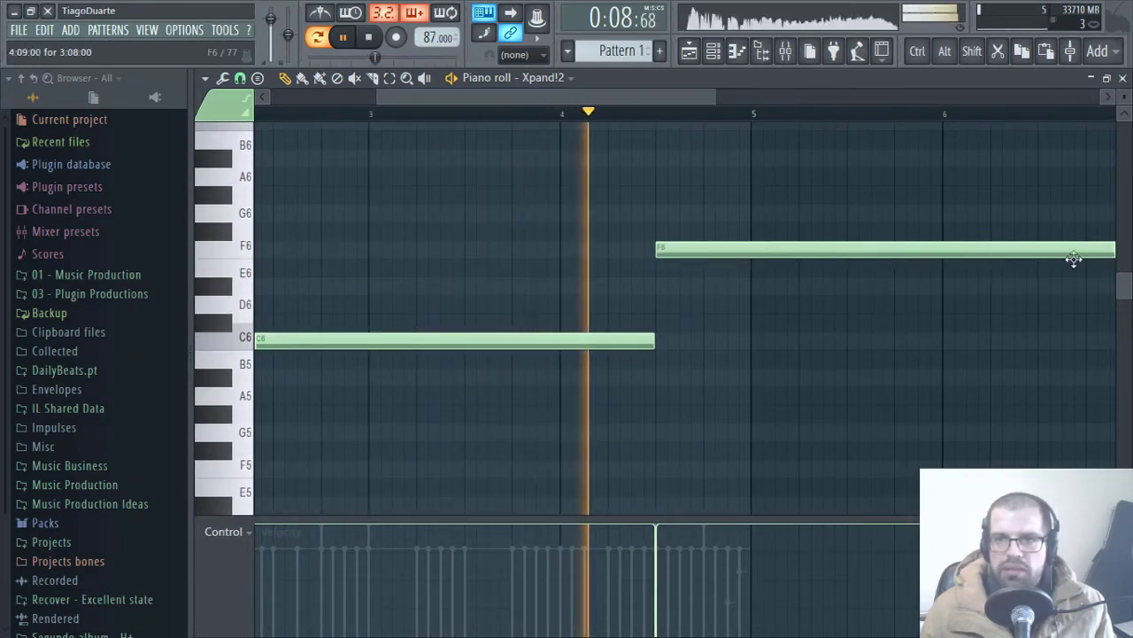
pyautogui.moveTo(752, 248); pyautogui.dragTo(815, 257)
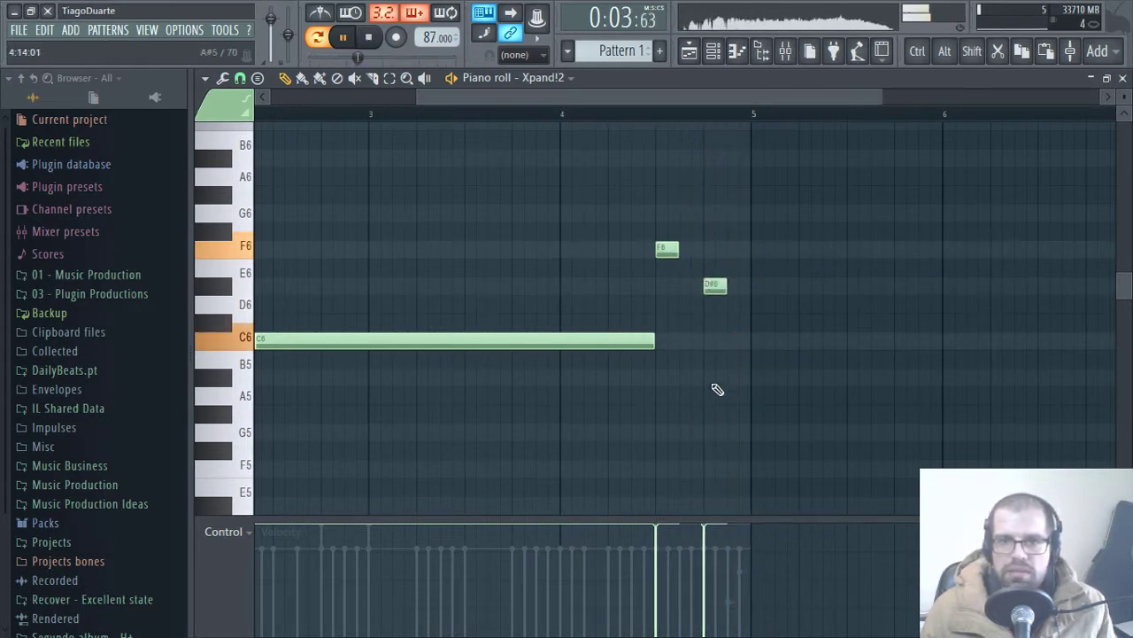
# - Lower the velocity of the C6, F6 and D#6 notes and close the piano roll
pyautogui.hscroll(-5, 682, 256)
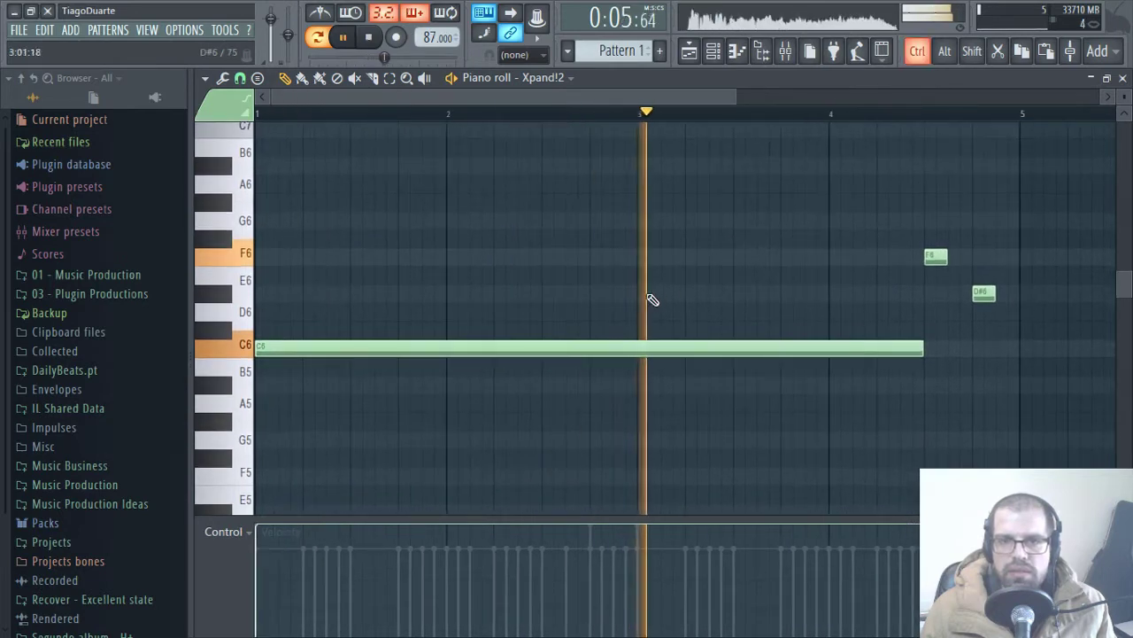
pyautogui.scroll(-2, 651, 300)
pyautogui.scroll(2, 584, 318)
pyautogui.scroll(-2, 571, 297)
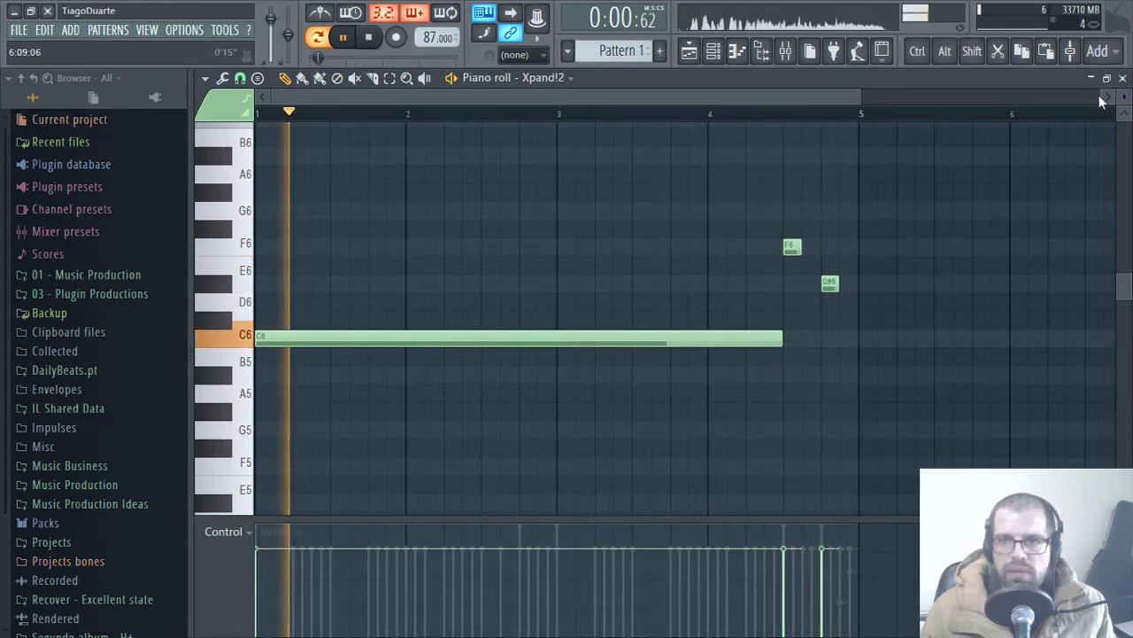
pyautogui.click(1123, 78)
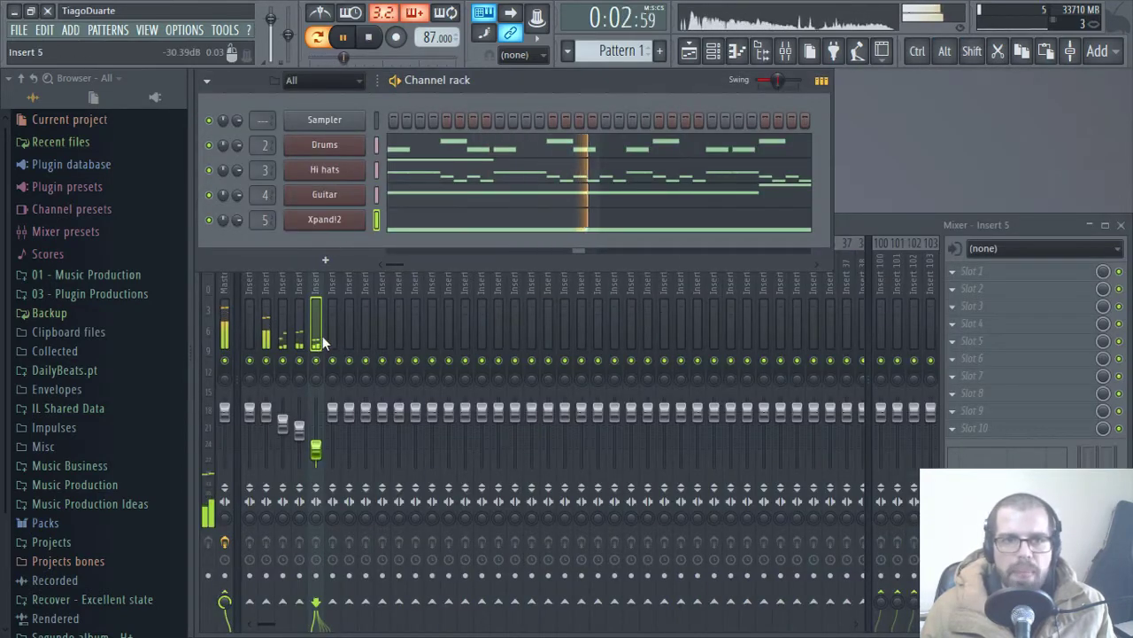
# - Lower mixer insert 5 slightly more and change channel 5's Xpand!2 preset to +04 Air Phase One
pyautogui.click(315, 452)
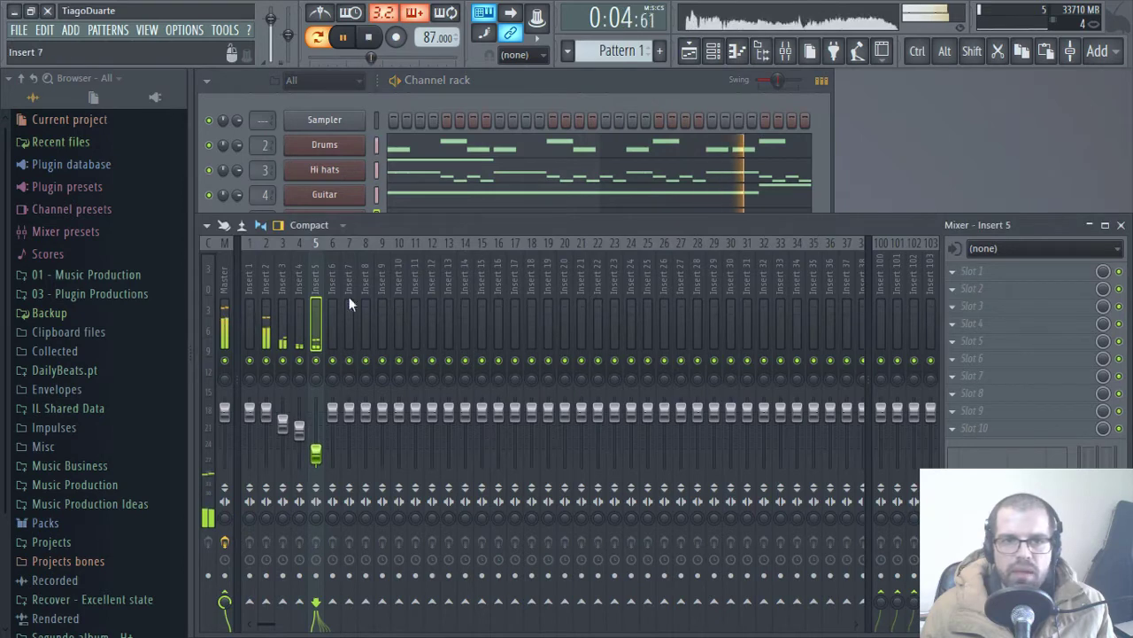
pyautogui.click(476, 99)
pyautogui.click(342, 222)
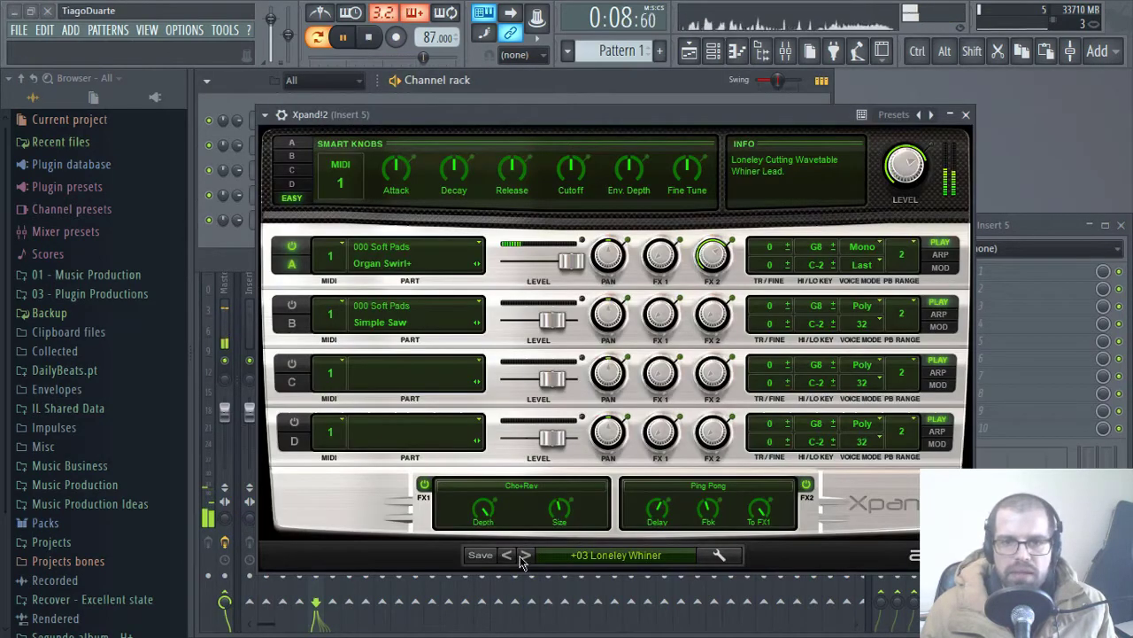
pyautogui.click(525, 555)
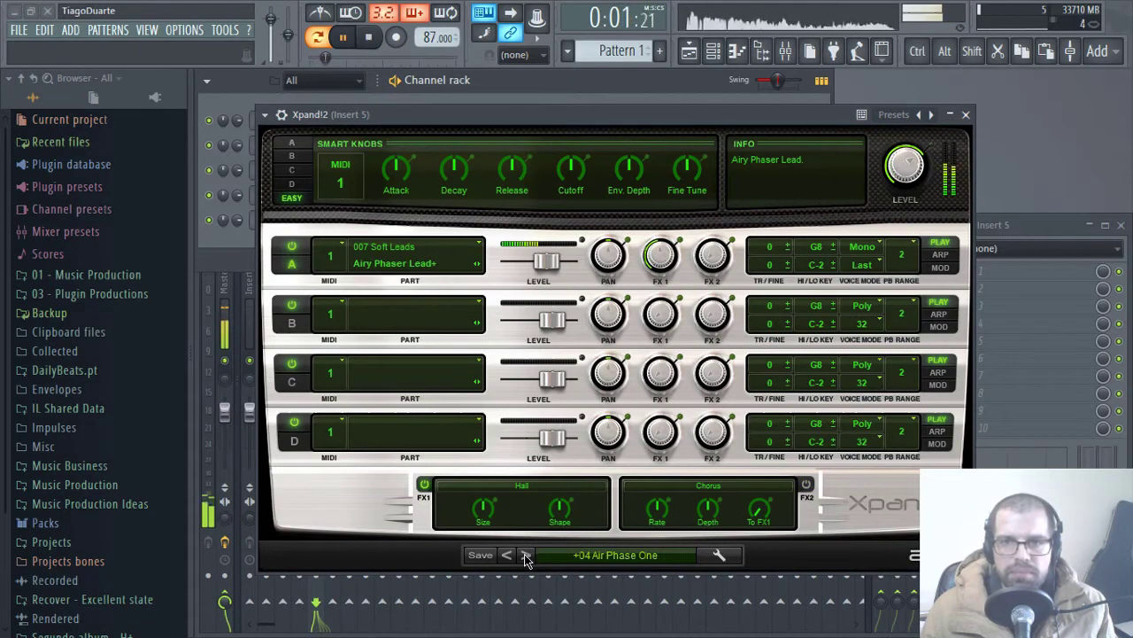
pyautogui.click(967, 115)
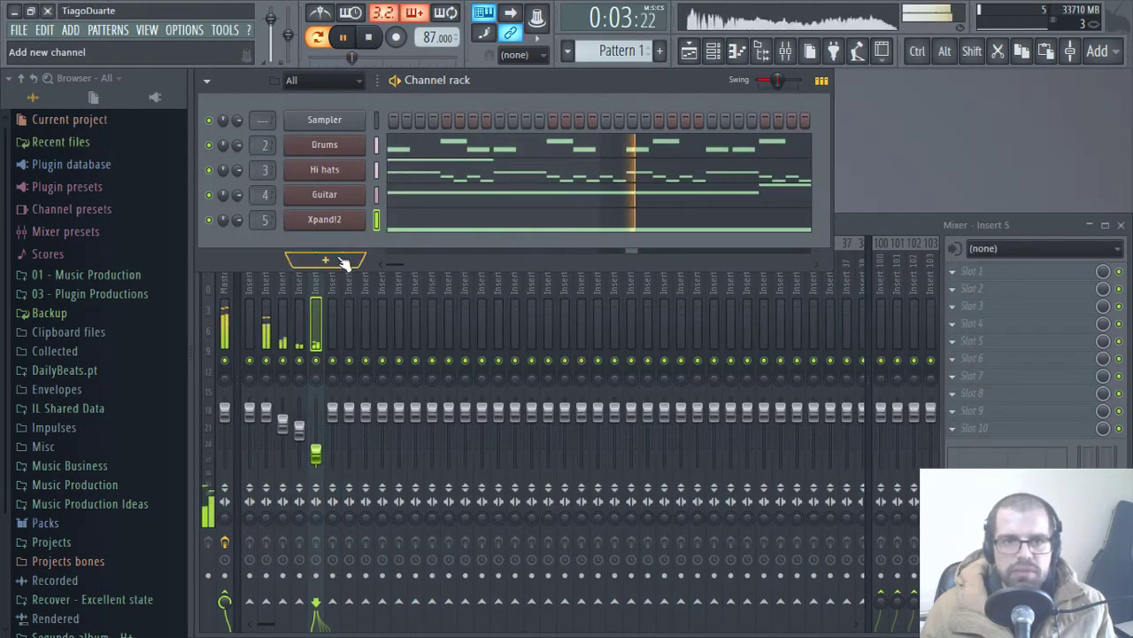
# - Rename channel 5 in the channel rack as Pad
pyautogui.keyDown('shift'); pyautogui.click(336, 223); pyautogui.keyUp('shift')
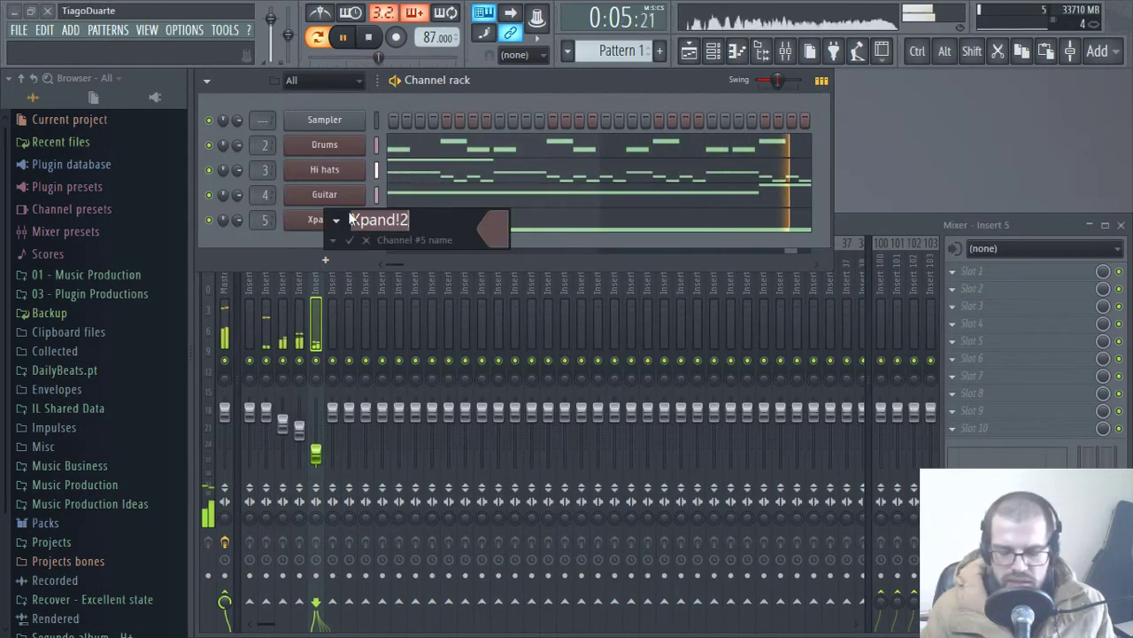
pyautogui.press('BackSpace')
pyautogui.write('Pad')
pyautogui.press('Return')
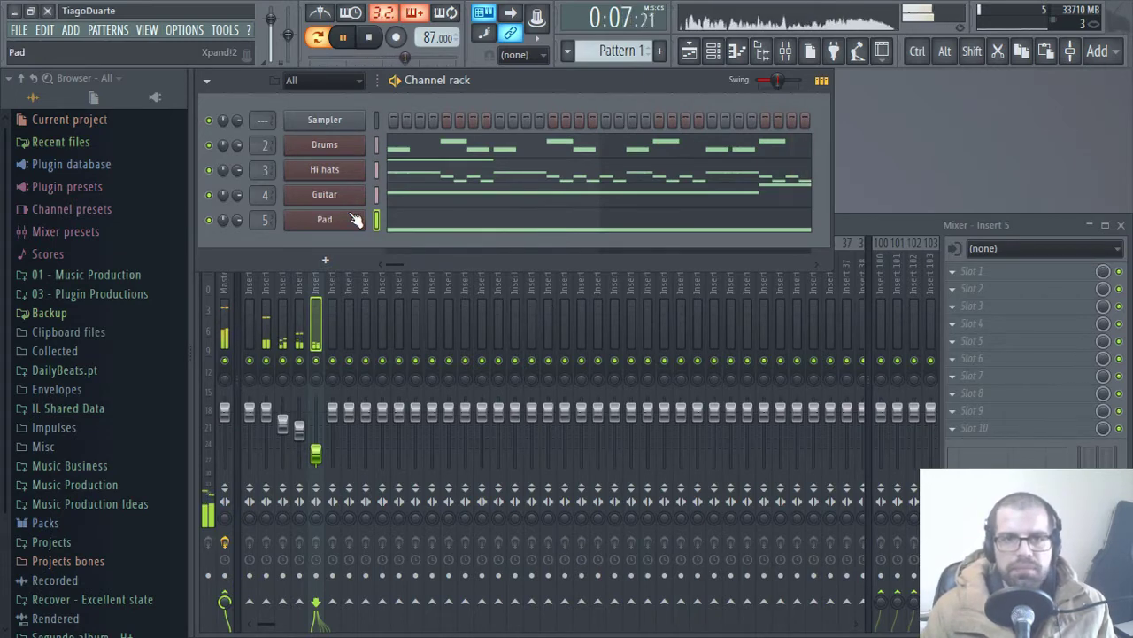
# - Add another Xpand!2 channel below the Pad channel
pyautogui.click(341, 263)
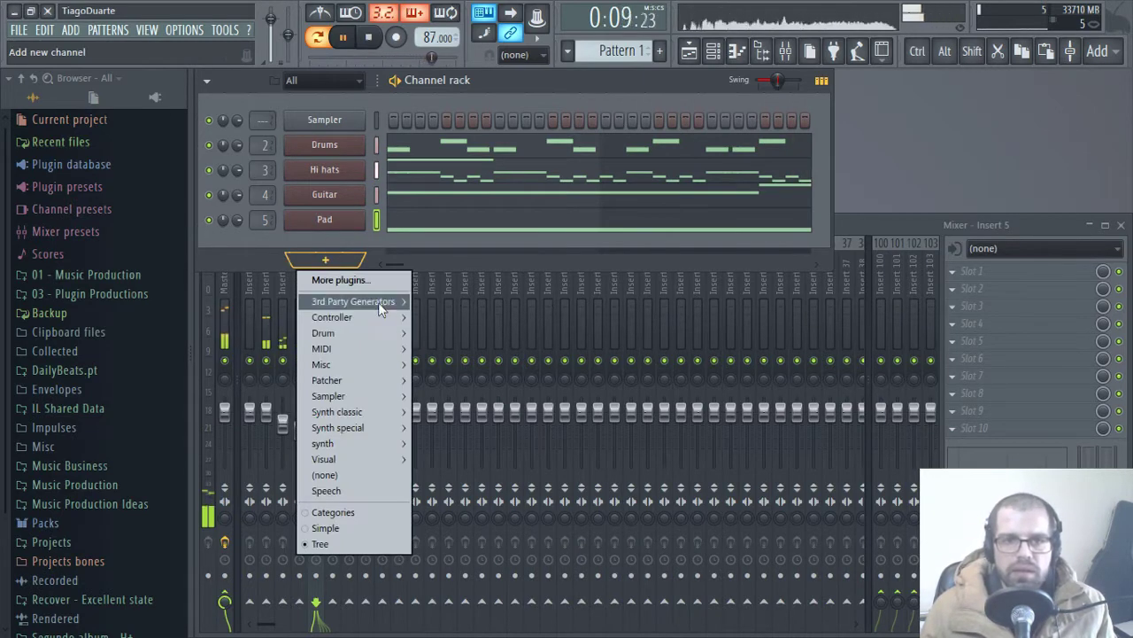
pyautogui.moveTo(378, 302)
pyautogui.click(467, 584)
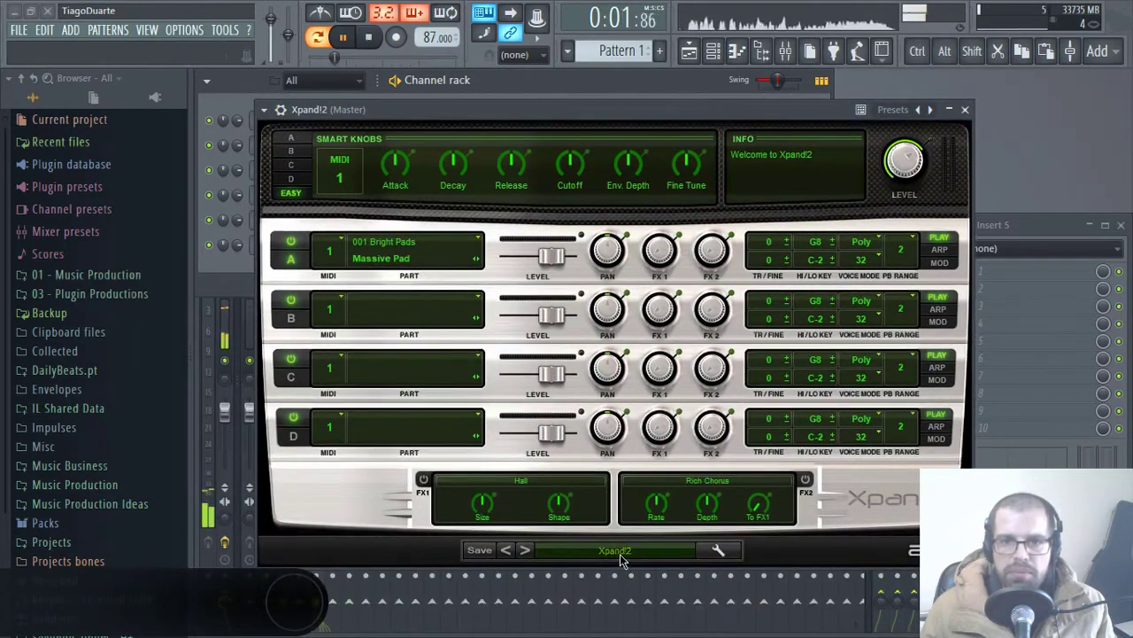
# - Load the 16 Latin Piano preset from the Acoustic Piano category into the new Xpand!2 channel
pyautogui.click(621, 555)
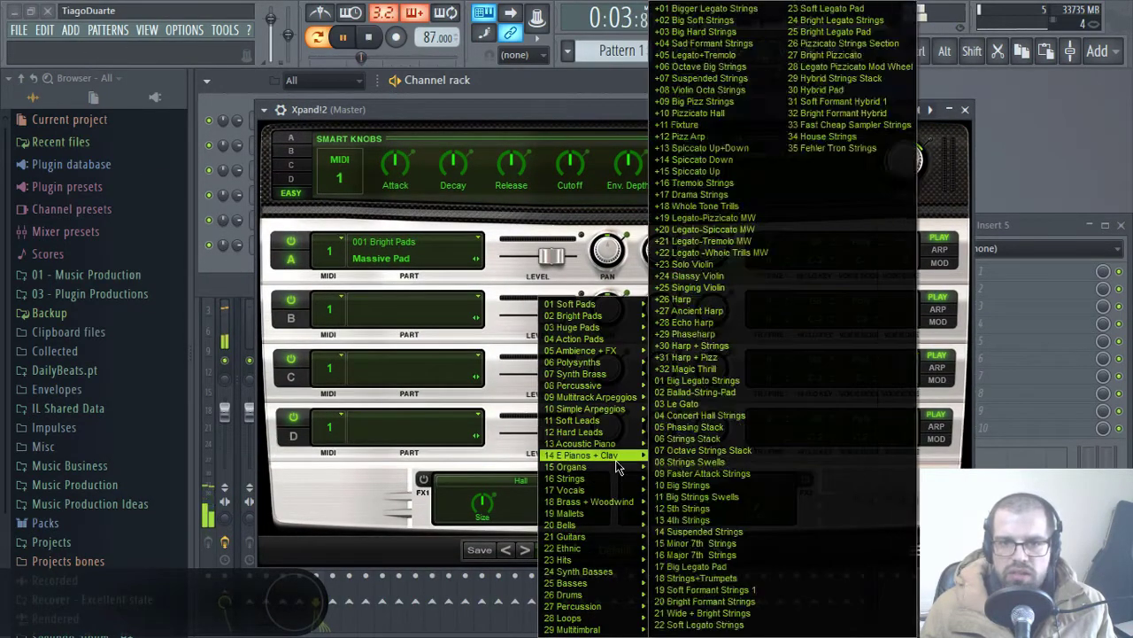
pyautogui.moveTo(605, 452)
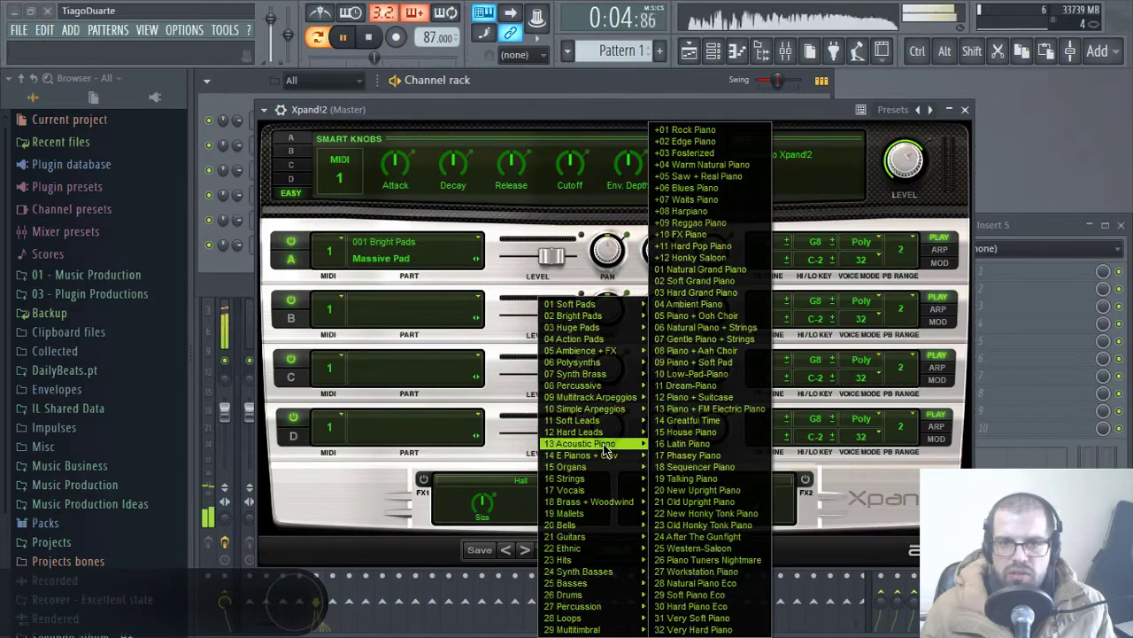
pyautogui.click(716, 444)
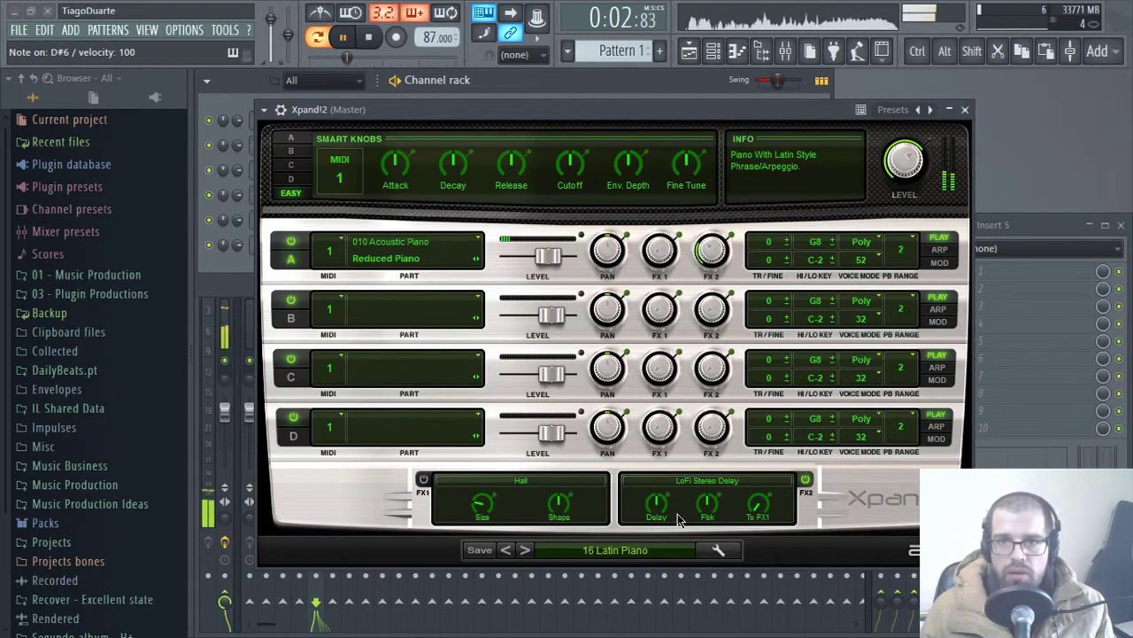
# - Turn off part A's arpeggiator in the Latin Piano preset, return part A to its play settings and close the plugin window
pyautogui.click(938, 251)
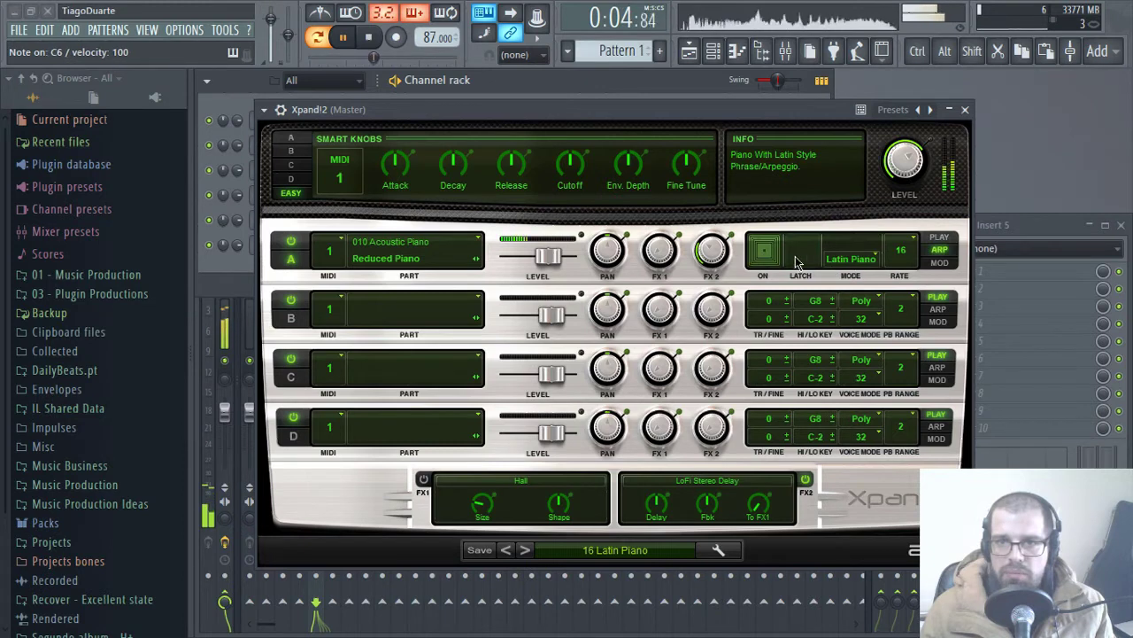
pyautogui.click(766, 252)
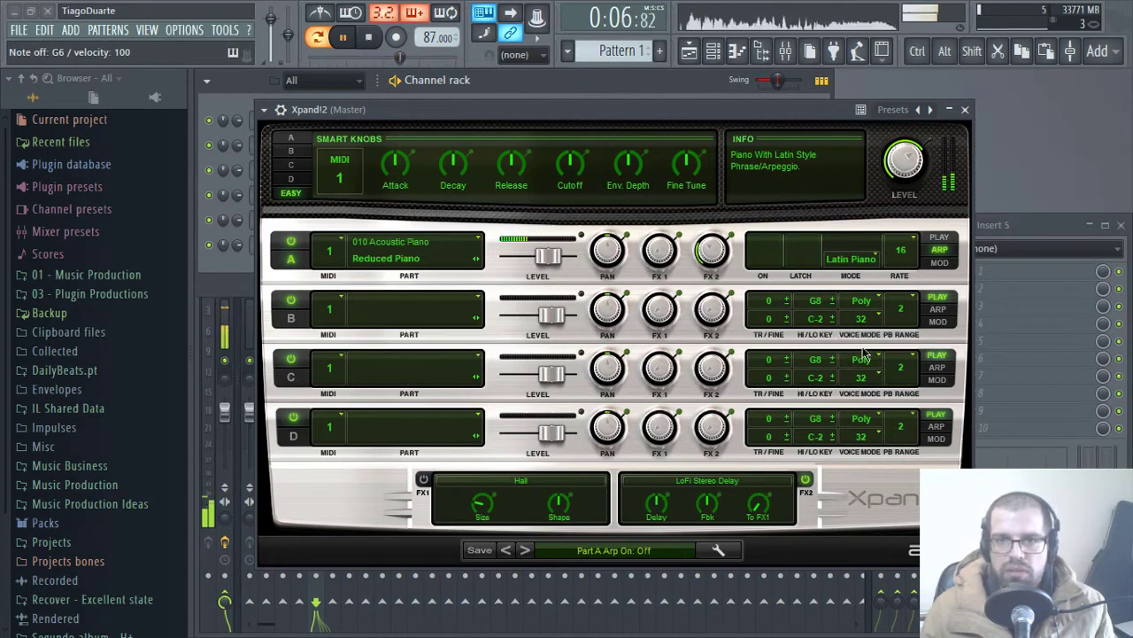
pyautogui.click(938, 237)
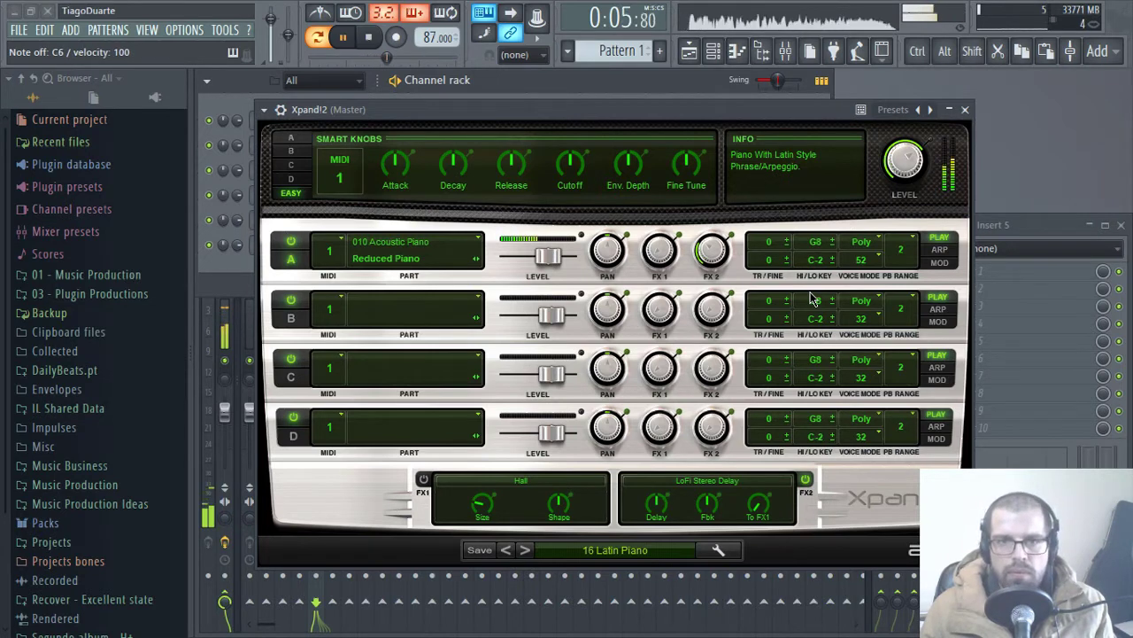
pyautogui.click(531, 54)
pyautogui.click(508, 71)
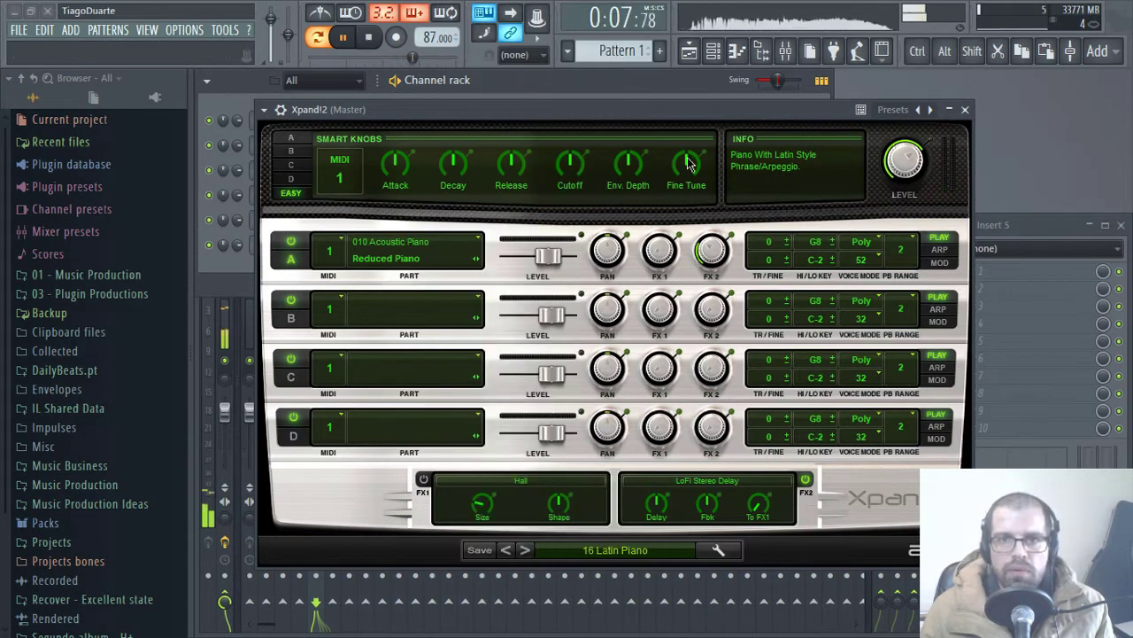
pyautogui.click(965, 111)
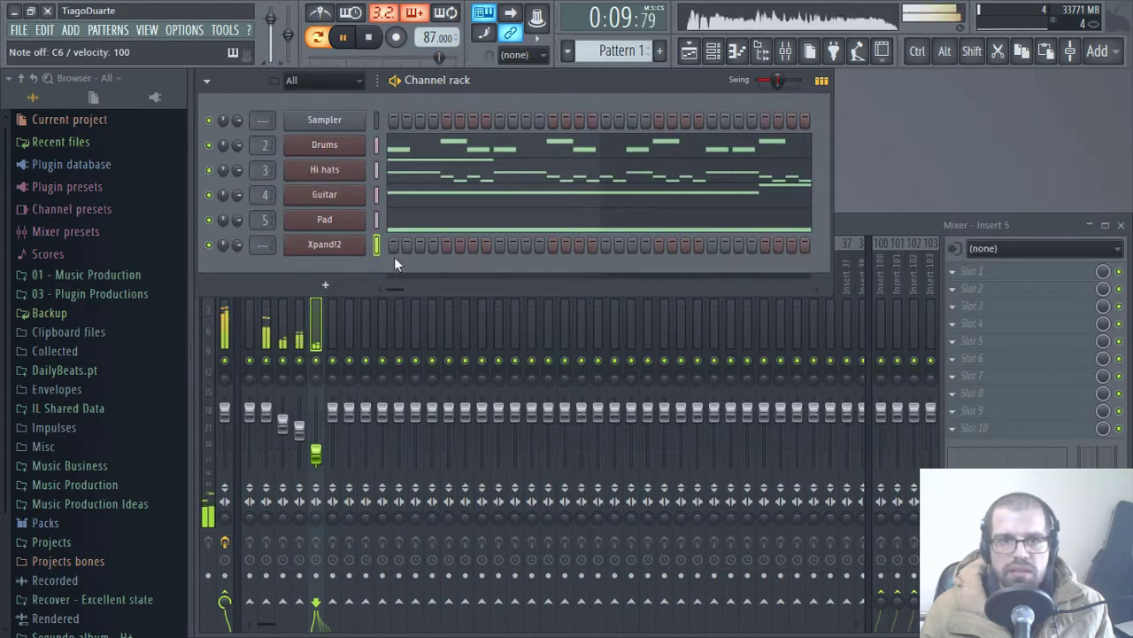
# - Route the new Xpand!2 channel to mixer insert 6 and lower that insert's fader
pyautogui.scroll(6, 262, 245)
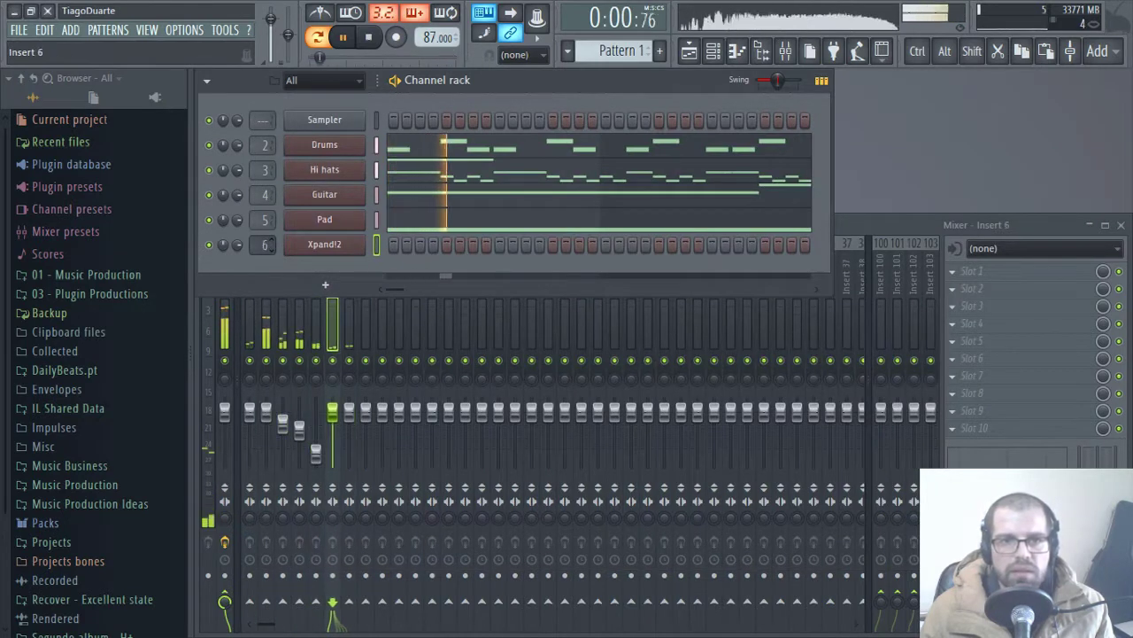
pyautogui.press('F9')
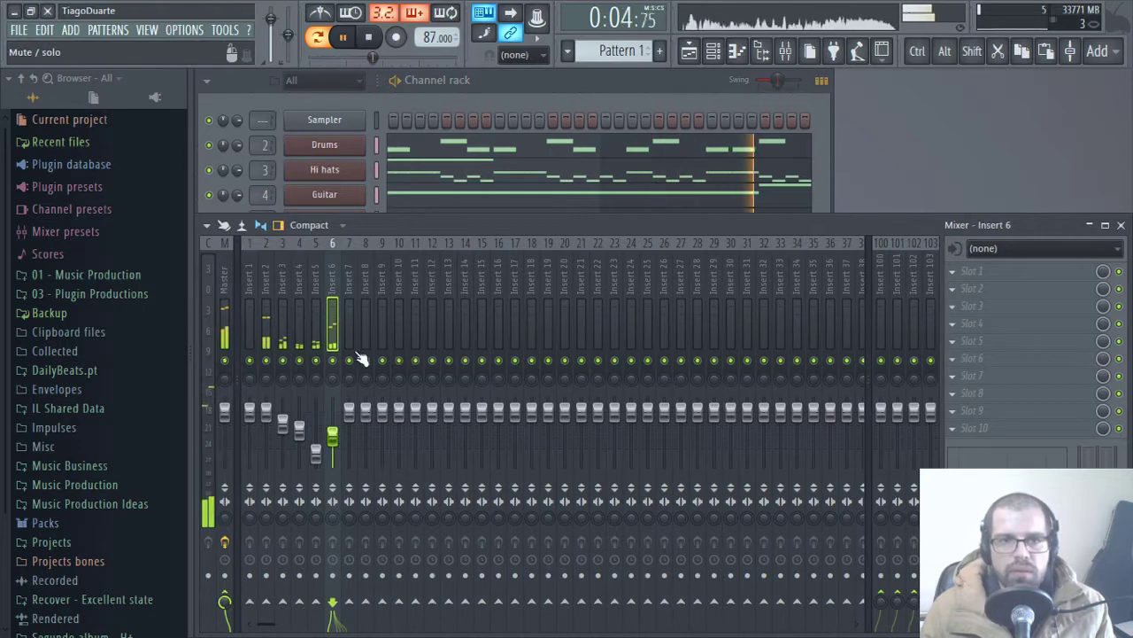
pyautogui.click(493, 80)
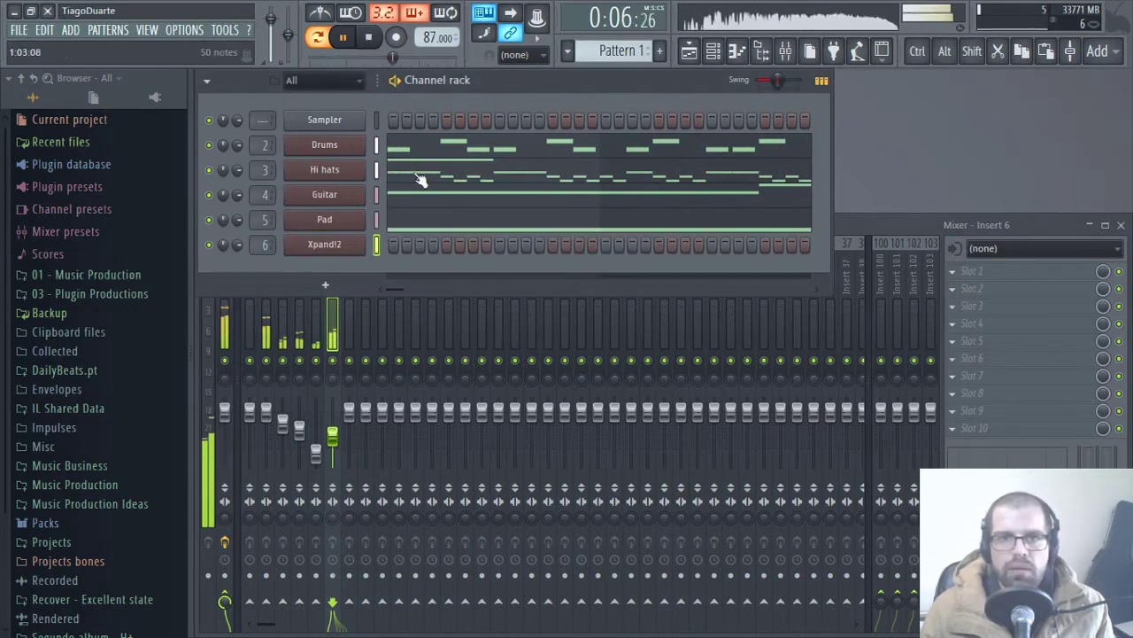
# - Open the piano roll of the Xpand!2 channel on insert 6 and stack C6, D#6 and G6 notes at the start of bar 1
pyautogui.rightClick(372, 239)
pyautogui.click(397, 246)
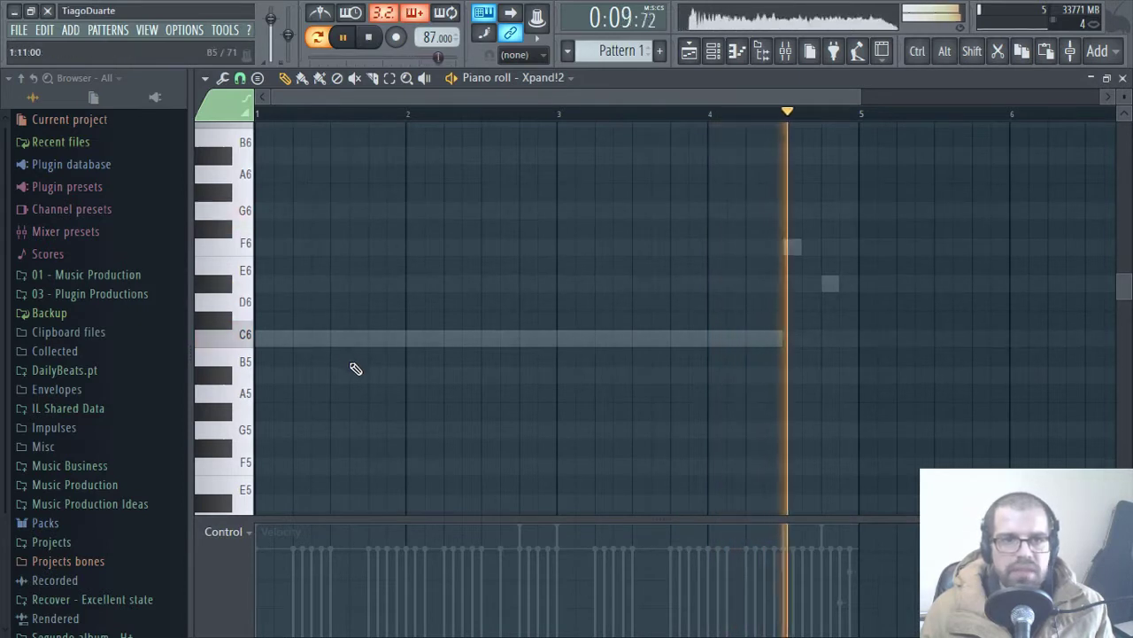
pyautogui.scroll(3, 354, 370)
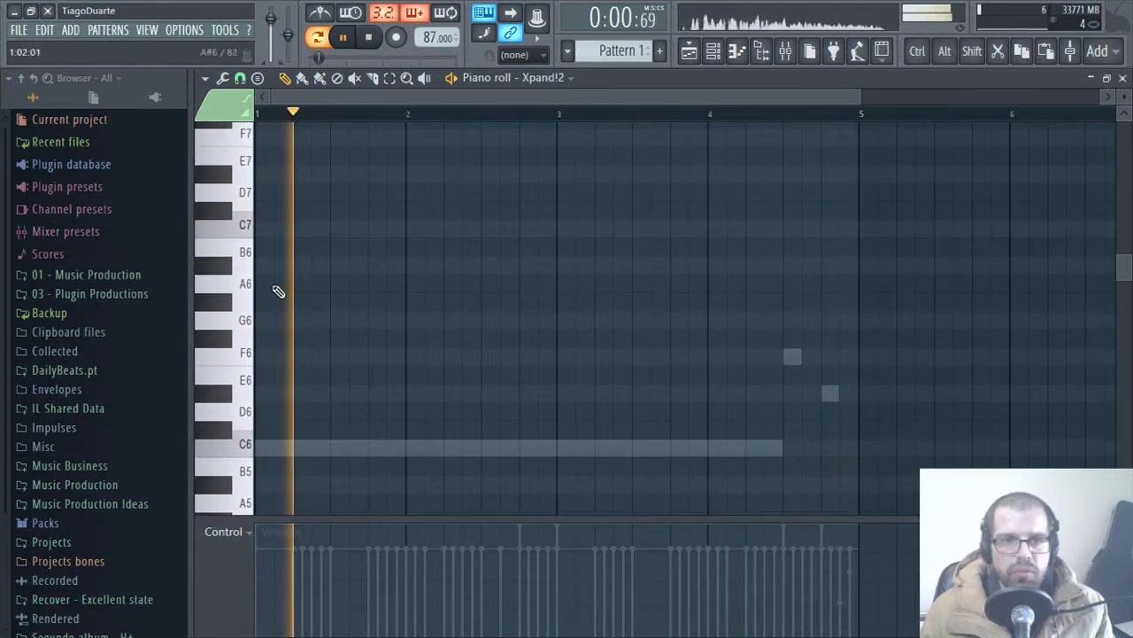
pyautogui.scroll(-1, 283, 372)
pyautogui.click(263, 393)
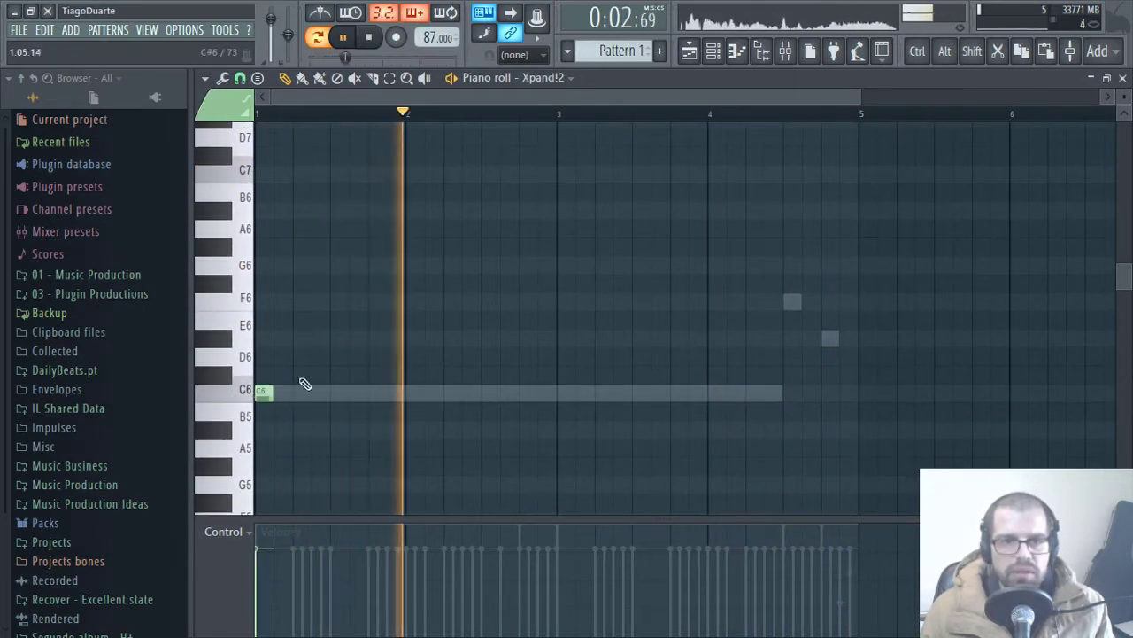
pyautogui.click(275, 337)
pyautogui.click(272, 264)
# - Shorten the C6, D#6 and G6 notes to one step each and copy the chord twice at two-step intervals
pyautogui.moveTo(301, 221); pyautogui.dragTo(255, 437)
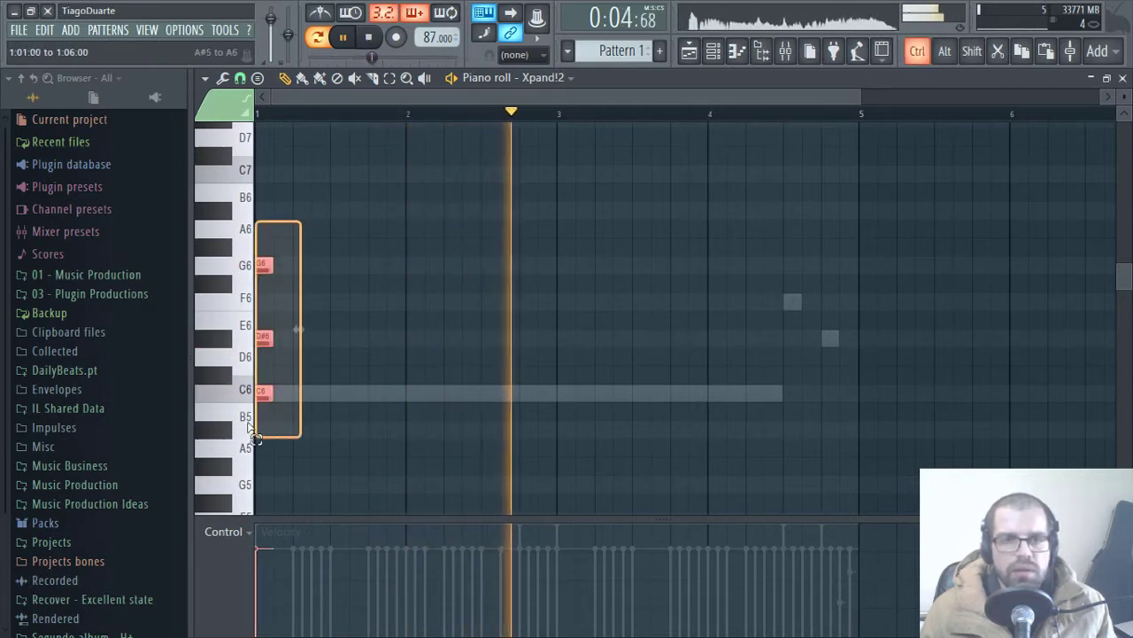
pyautogui.moveTo(262, 337); pyautogui.dragTo(300, 346)
pyautogui.hotkey('ctrl', 'd')
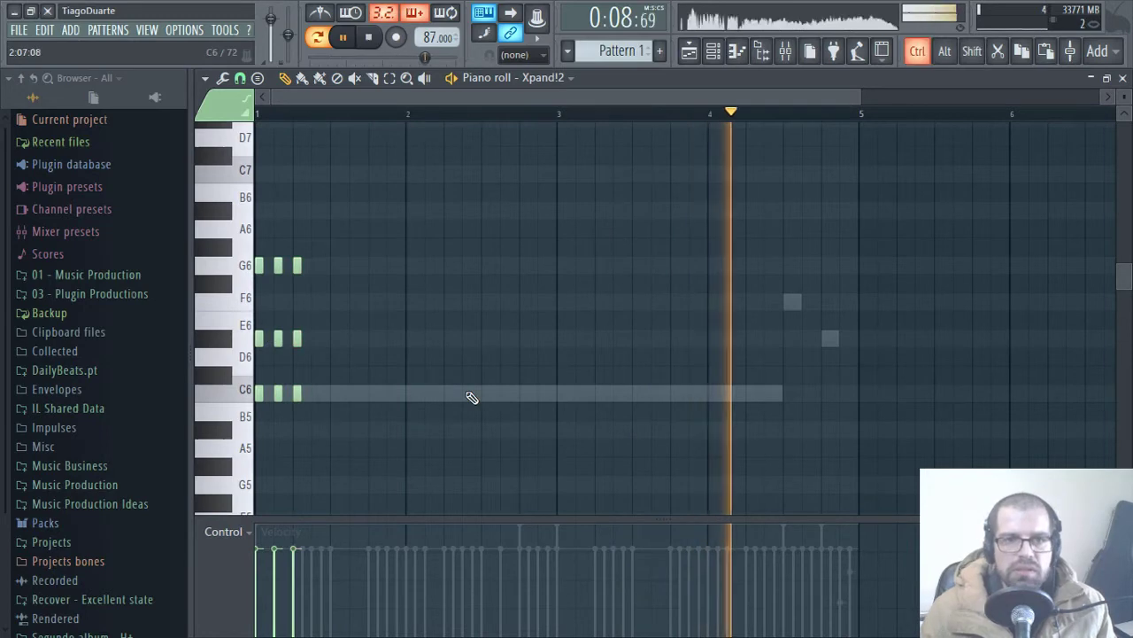
# - Raise all the chord notes by one octave to C7, D#7 and G7
pyautogui.hotkey('ctrl', 'Up')
pyautogui.scroll(4, 482, 406)
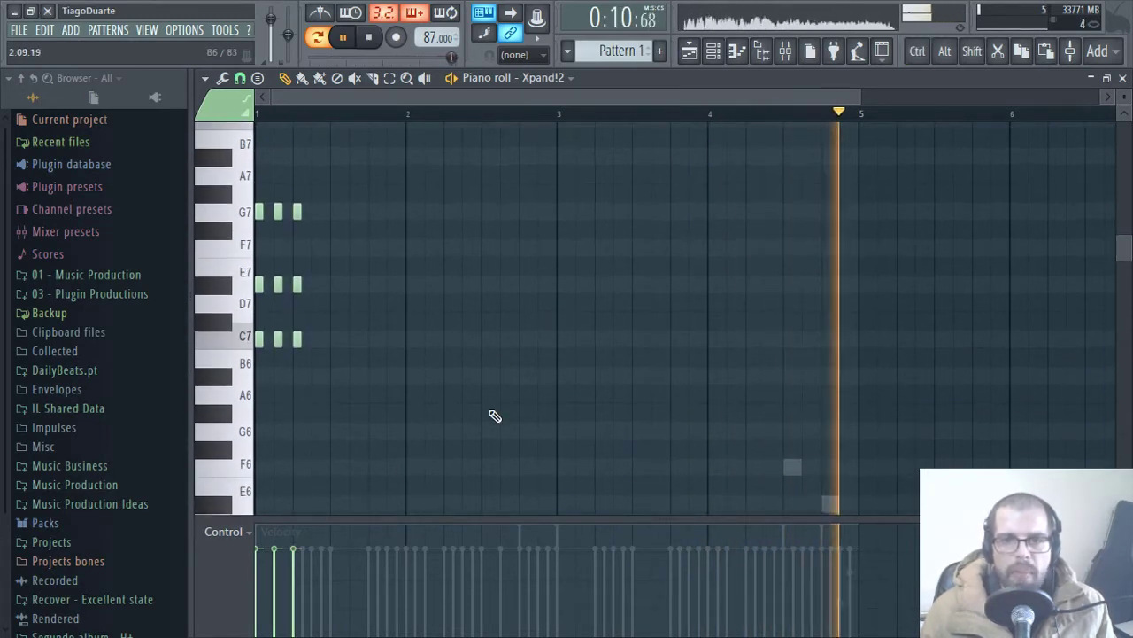
pyautogui.scroll(1, 336, 382)
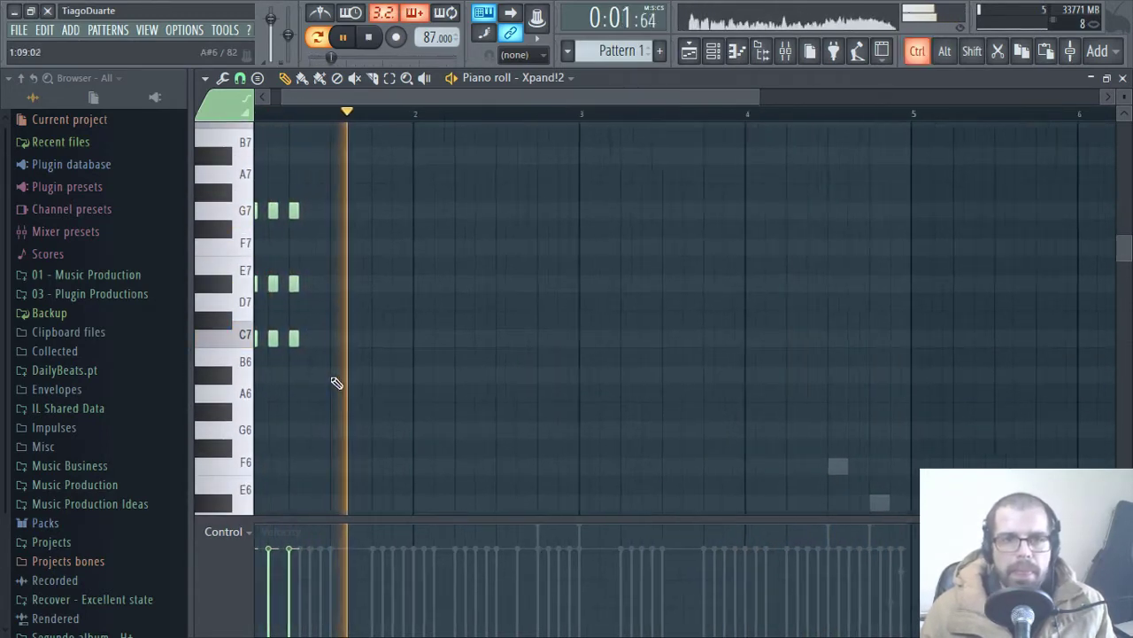
# - Delete the two copied chords, keep only the one at the start of bar 1, and play back the pattern
pyautogui.press('space')
pyautogui.scroll(1, 386, 305)
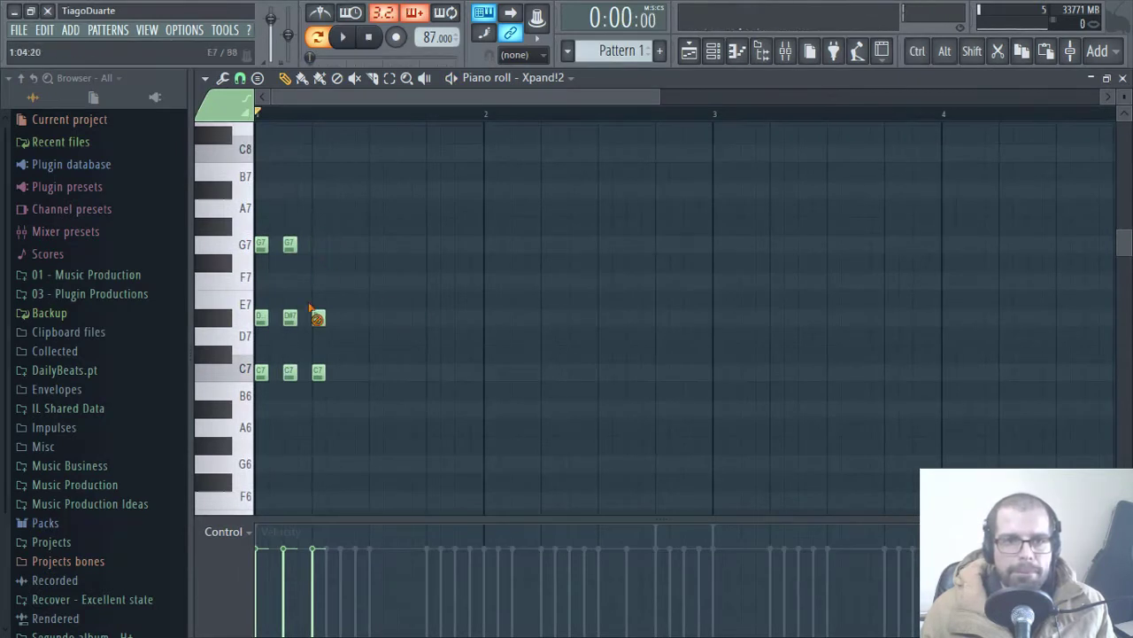
pyautogui.press('space')
pyautogui.press('space')
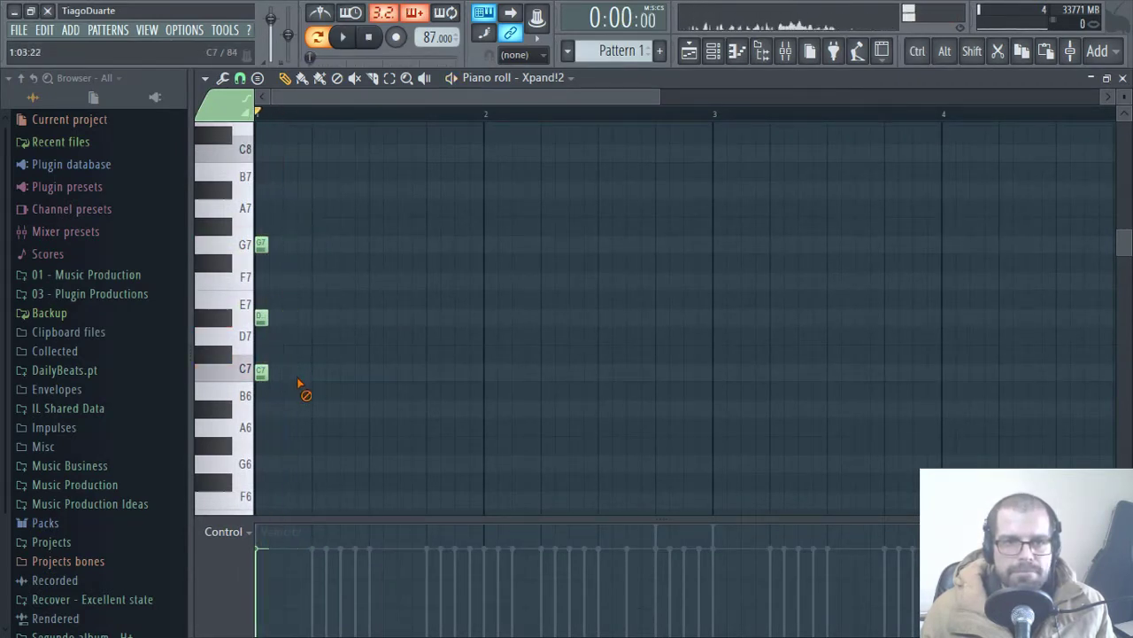
pyautogui.press('space')
pyautogui.press('space')
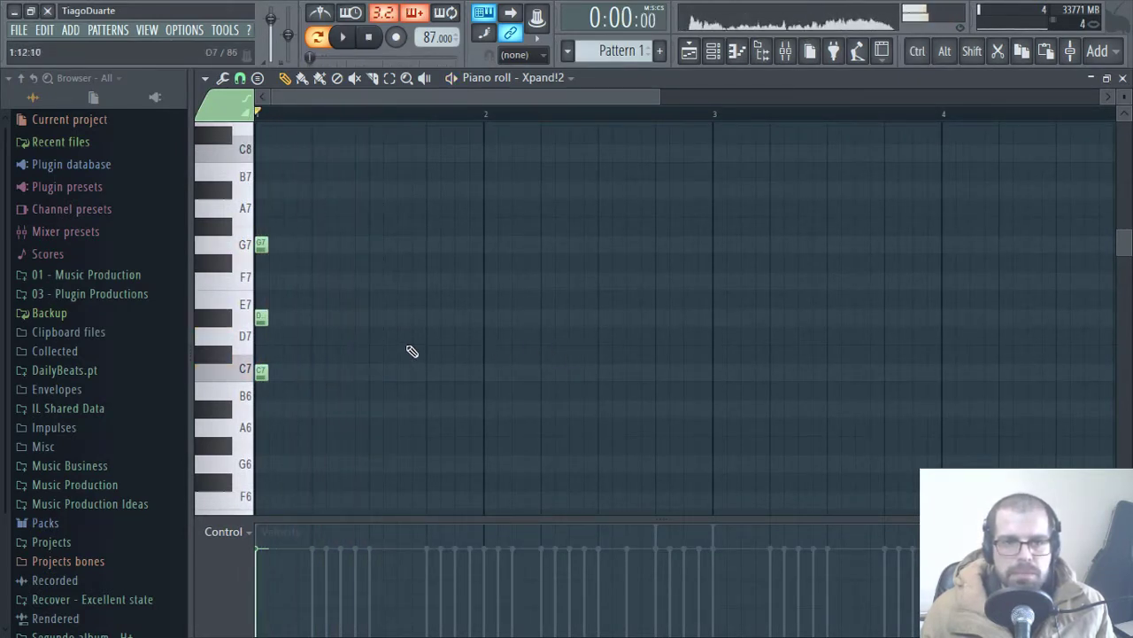
# - Select the three remaining chord notes and replay the start of the pattern to hear the chord in the beat
pyautogui.moveTo(314, 398); pyautogui.dragTo(248, 181)
pyautogui.press('space')
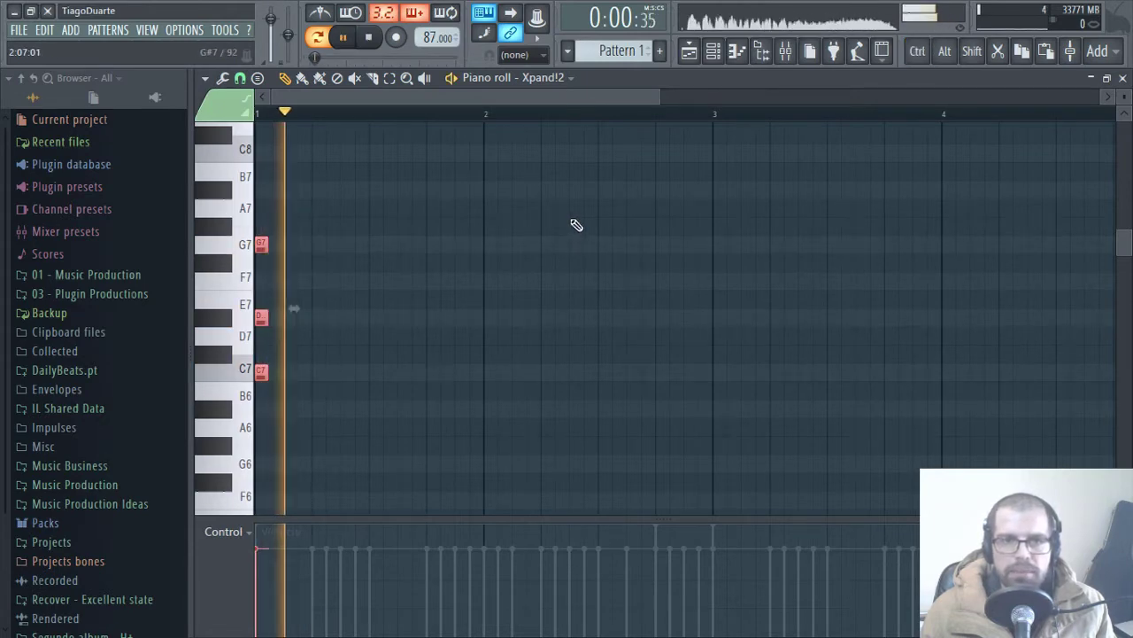
pyautogui.press('space')
pyautogui.press('space')
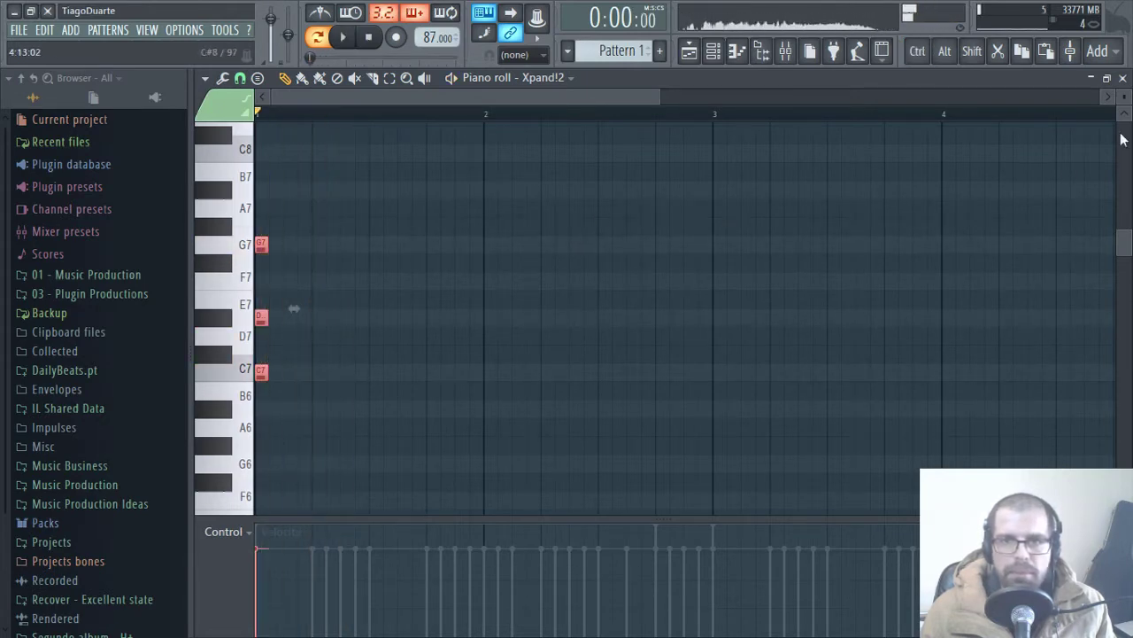
pyautogui.press('space')
# - Close the piano roll, solo mixer insert 6 and listen to the chord on its own
pyautogui.click(1122, 78)
pyautogui.rightClick(333, 360)
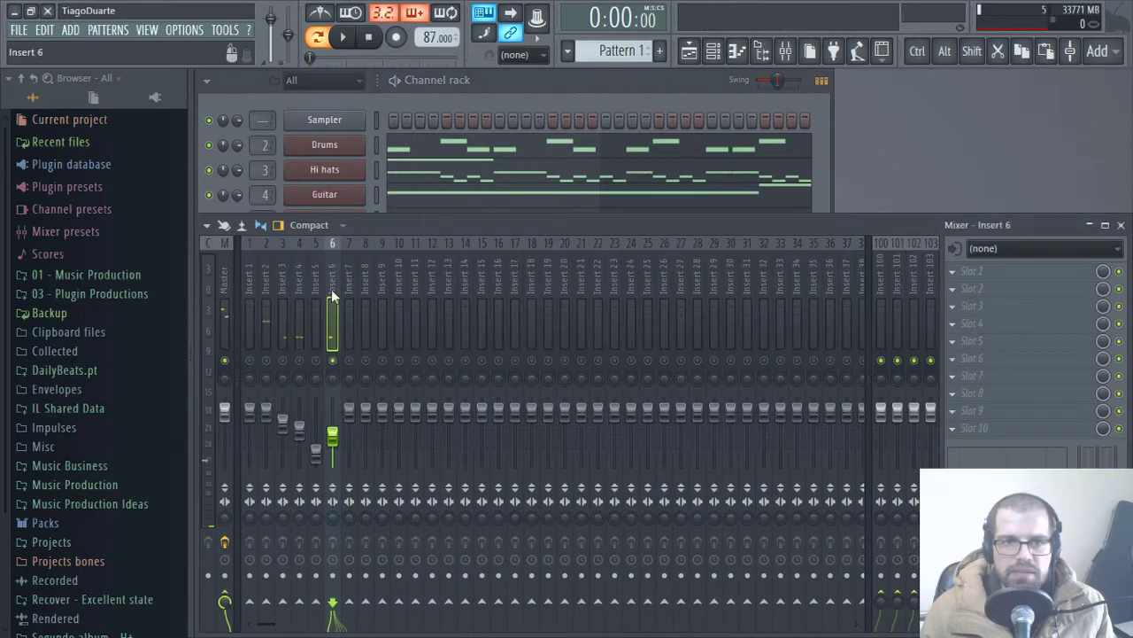
pyautogui.press('space')
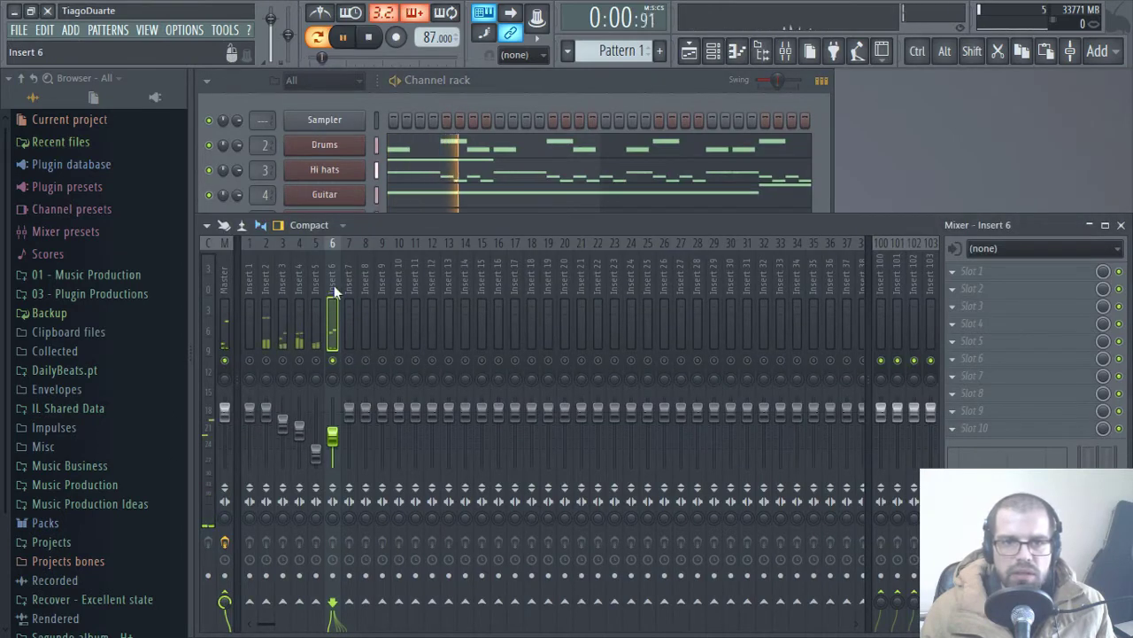
pyautogui.press('space')
# - Set part A's FX2 send to -4.1 dB in the Latin Piano plugin, audition it and close the window
pyautogui.click(538, 83)
pyautogui.click(324, 245)
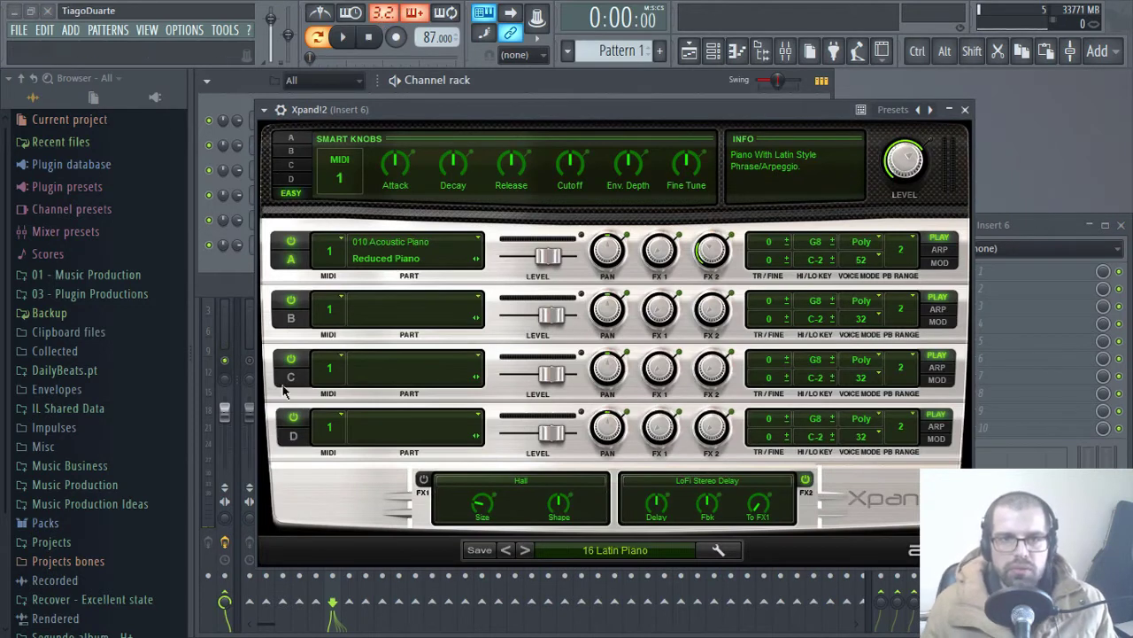
pyautogui.press('space')
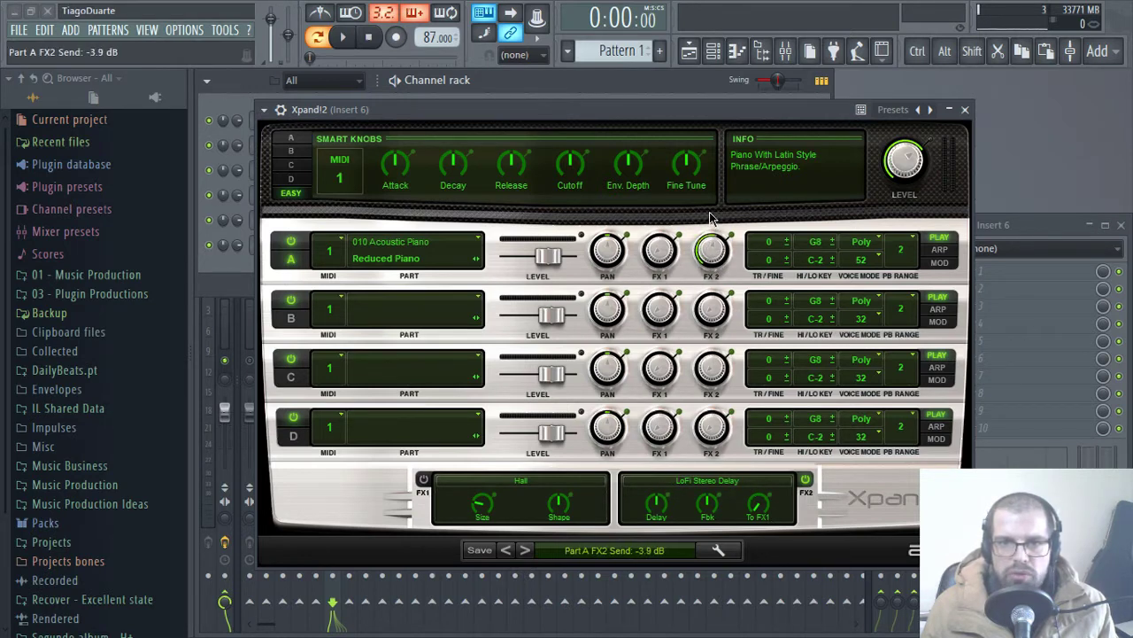
pyautogui.press('space')
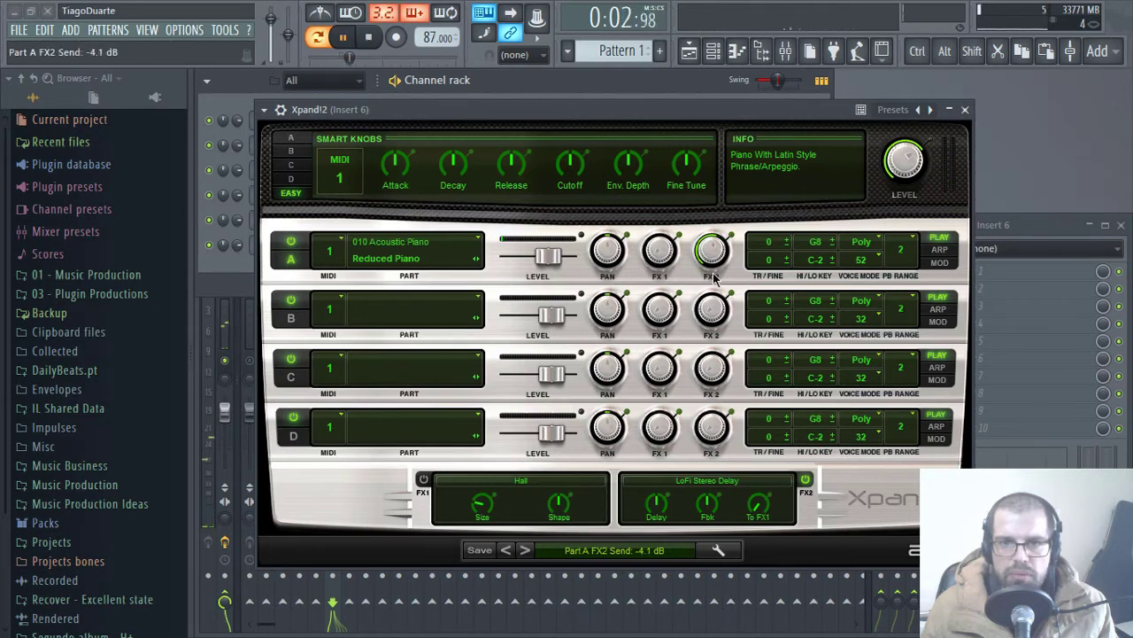
pyautogui.click(965, 109)
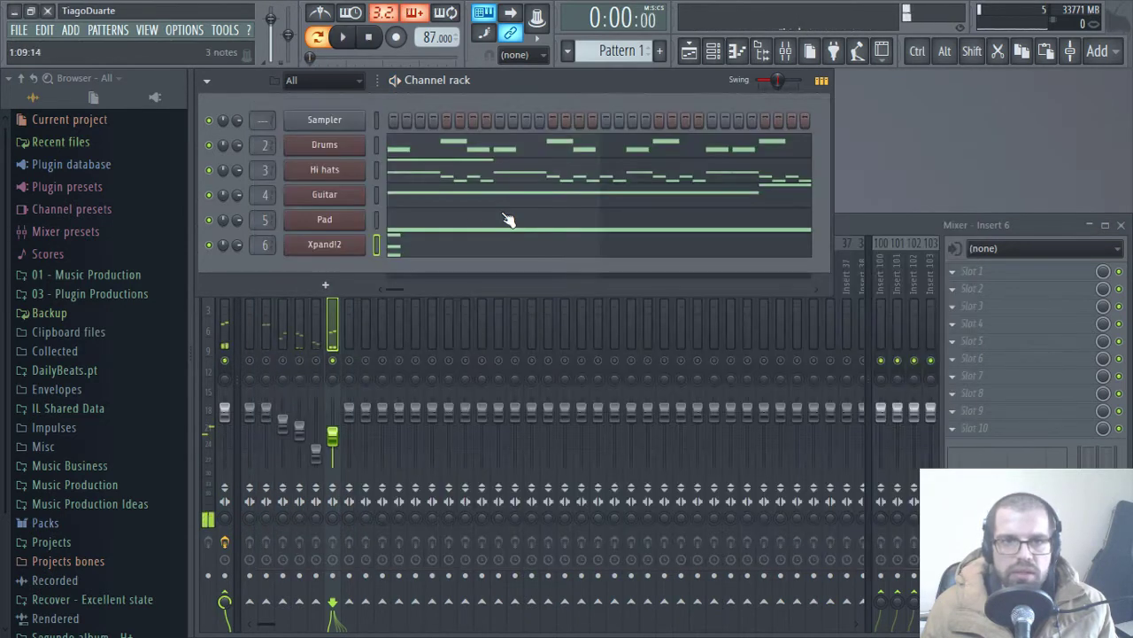
# - In the piano roll, copy the C7, D#7 and G7 chord to steps 7, 9 and 15 of bar 1 and step 3 of bar 2
pyautogui.click(441, 251)
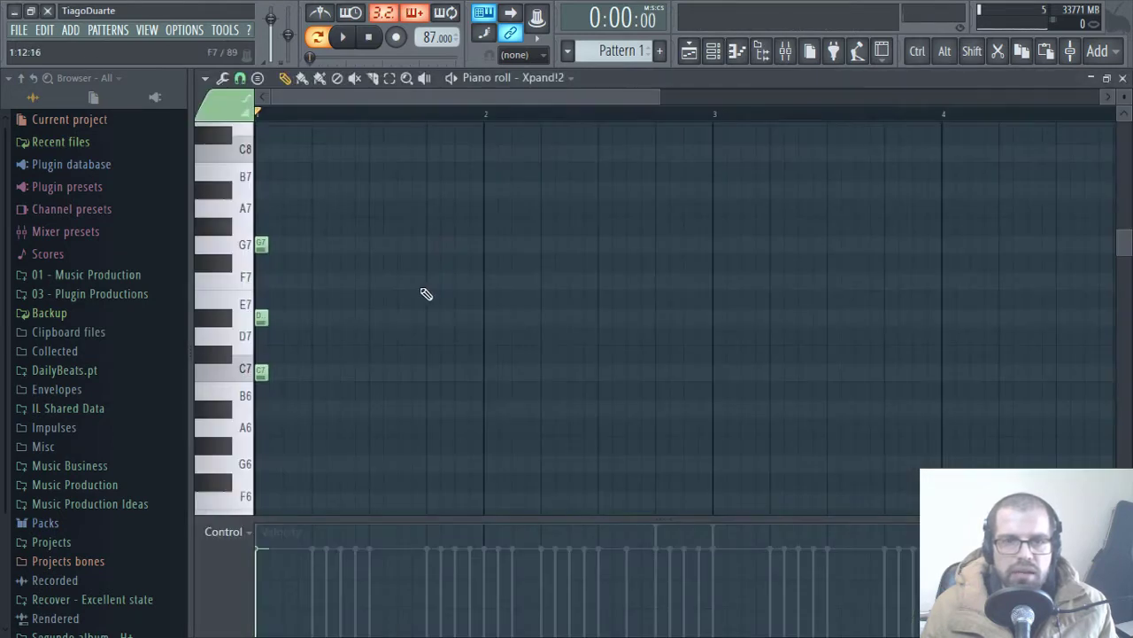
pyautogui.scroll(-10, 403, 282)
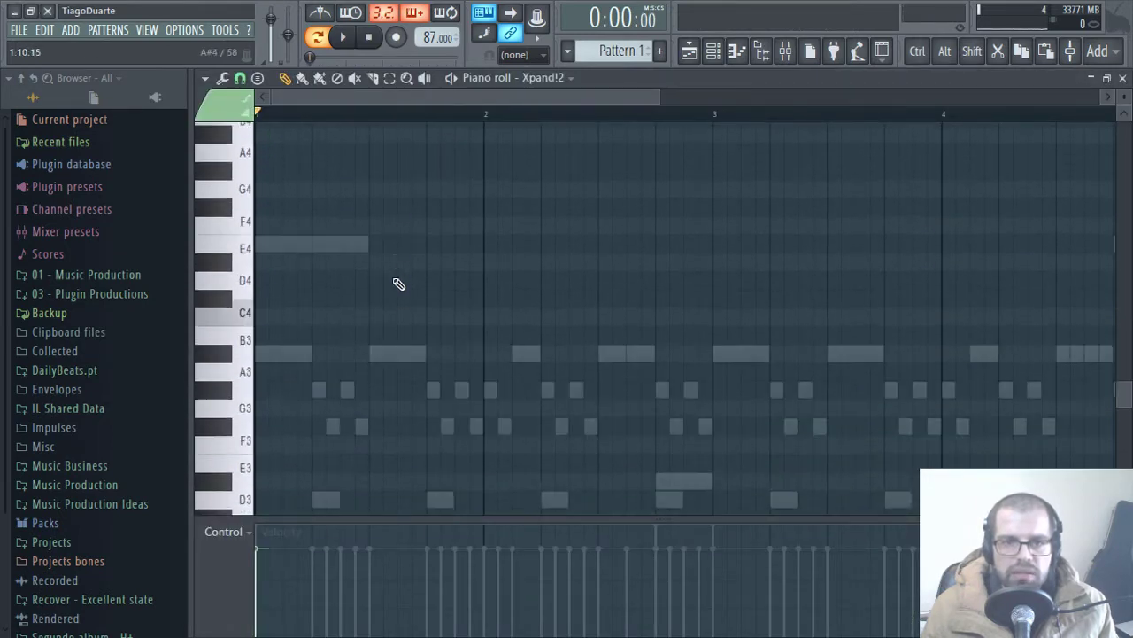
pyautogui.scroll(-3, 335, 422)
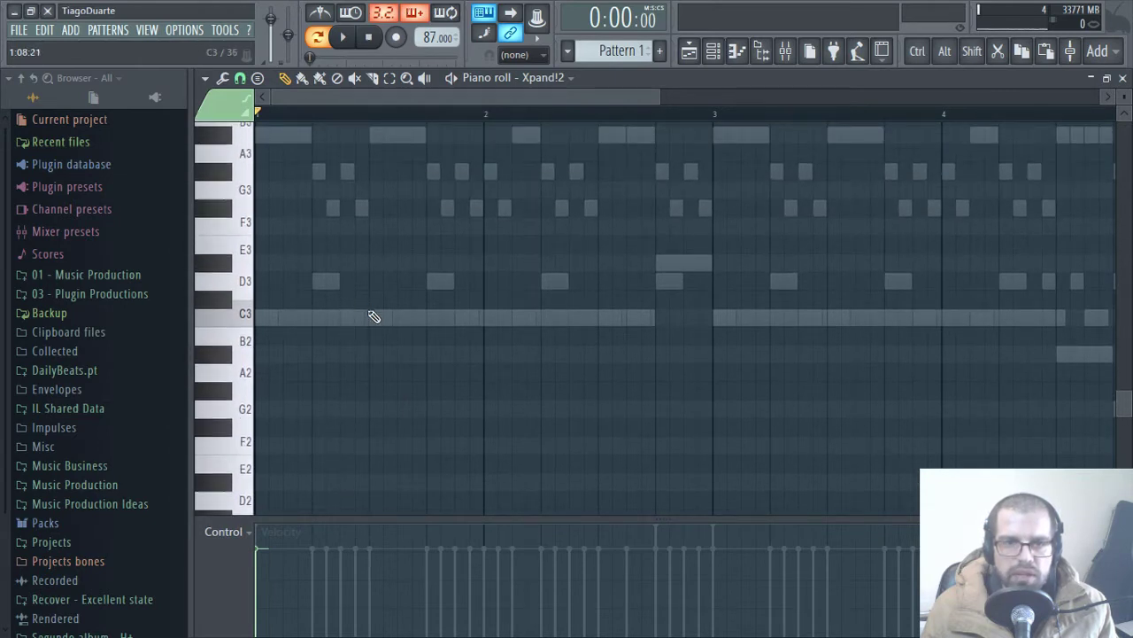
pyautogui.scroll(12, 430, 309)
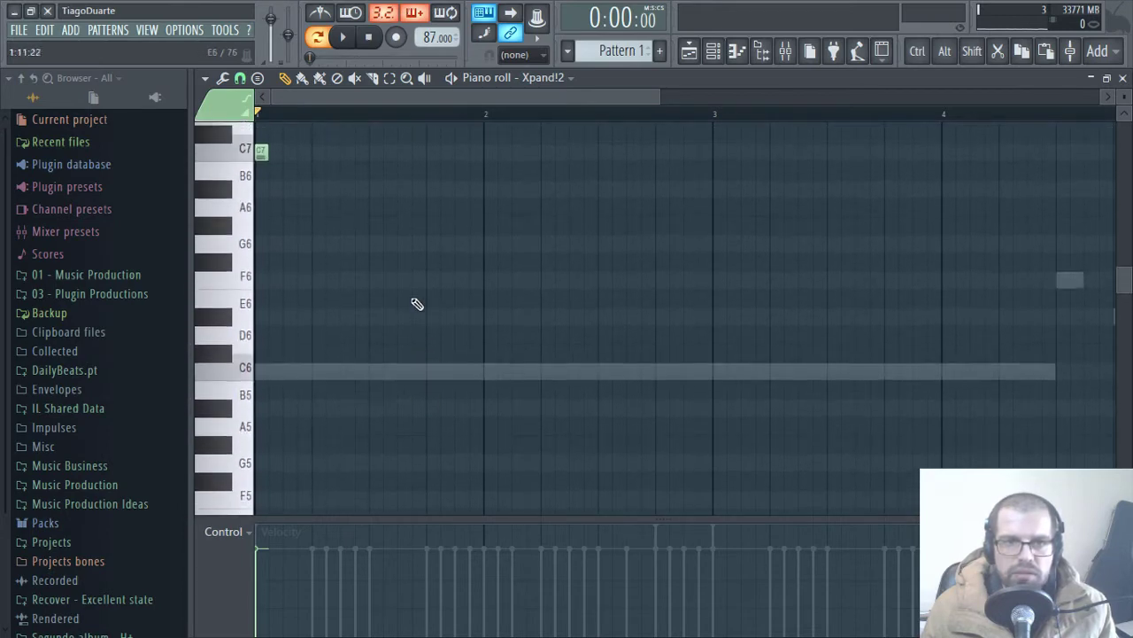
pyautogui.keyDown('ctrl'); pyautogui.moveTo(327, 416); pyautogui.dragTo(267, 163); pyautogui.keyUp('ctrl')
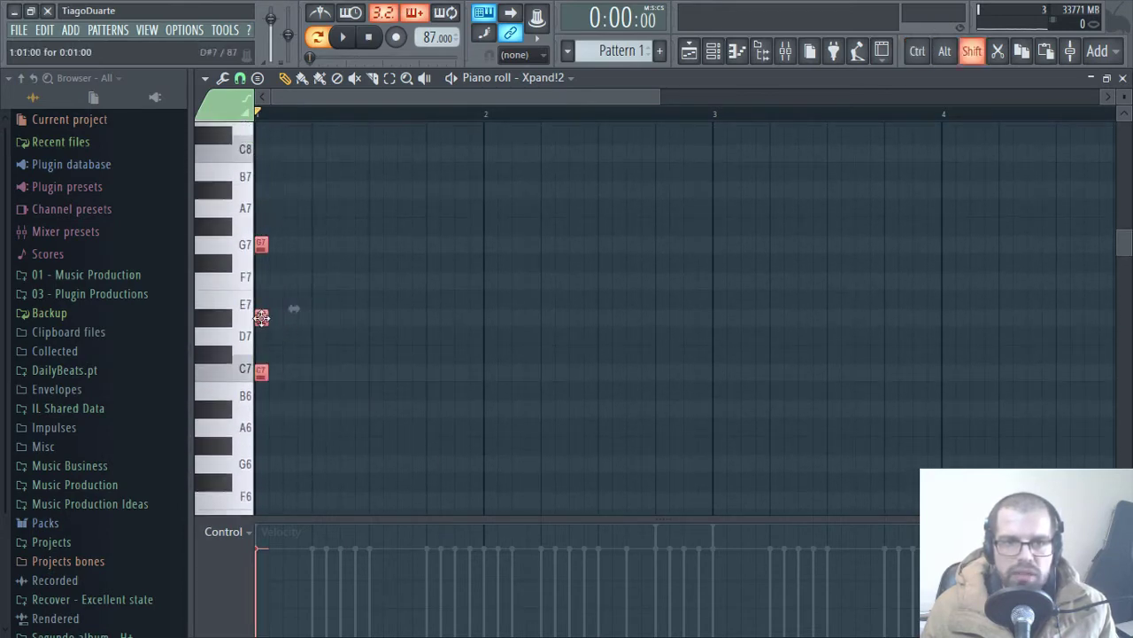
pyautogui.keyDown('shift'); pyautogui.moveTo(261, 317); pyautogui.dragTo(518, 325); pyautogui.keyUp('shift')
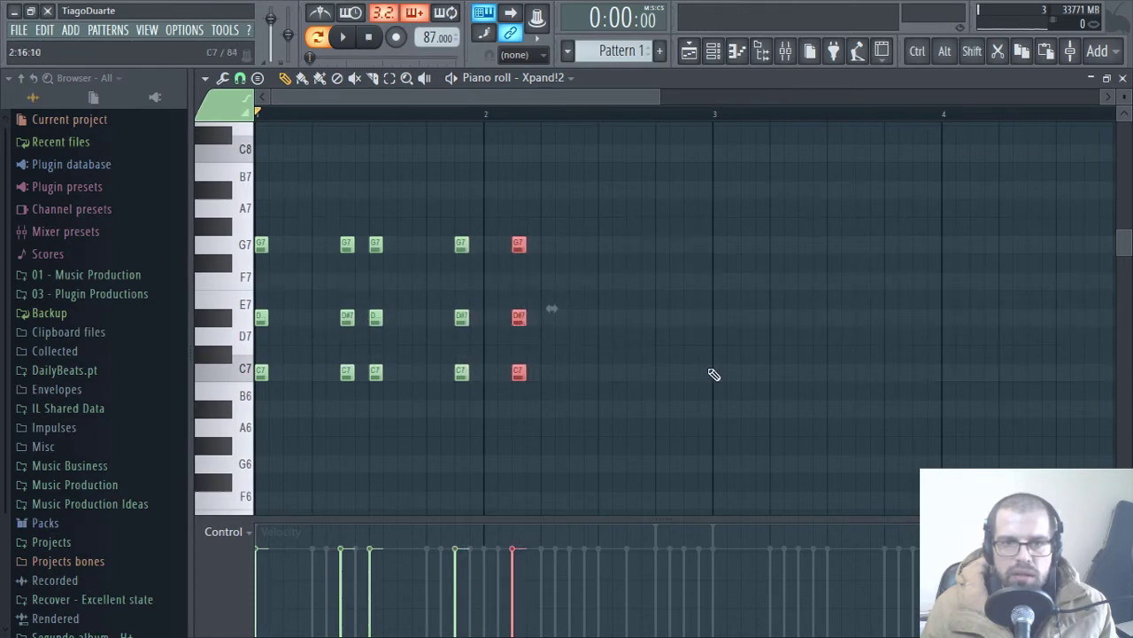
# - Copy the C7, D#7 and G7 chord to steps 9 and 11 of bar 2 and deselect the notes
pyautogui.scroll(-10, 714, 374)
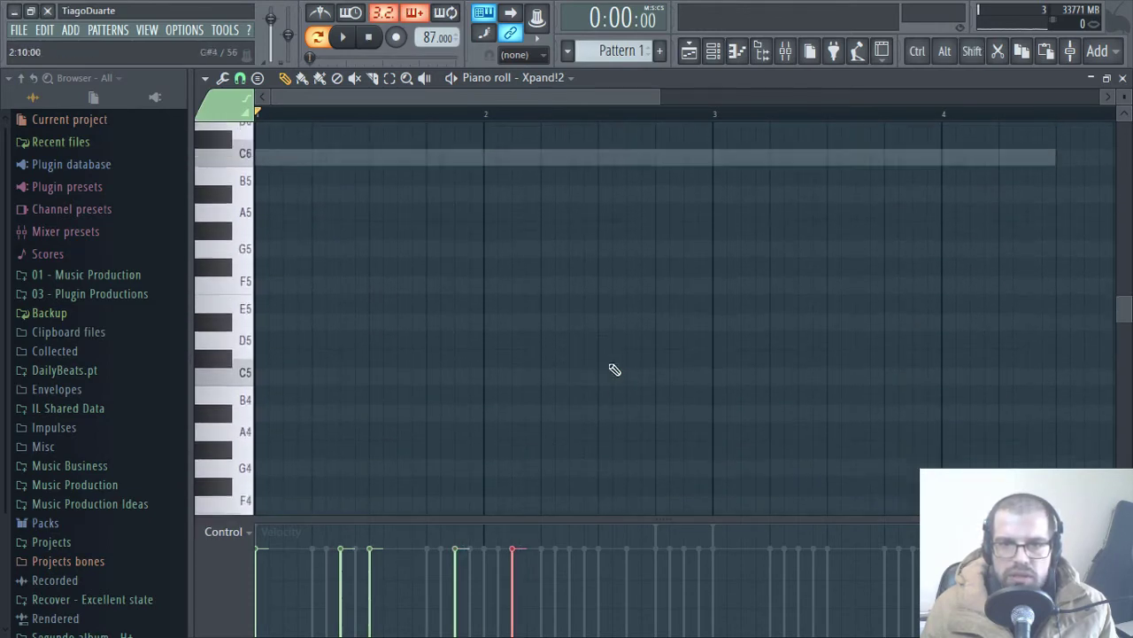
pyautogui.scroll(13, 615, 369)
pyautogui.keyDown('shift'); pyautogui.moveTo(518, 426); pyautogui.dragTo(638, 431); pyautogui.keyUp('shift')
pyautogui.click(947, 142)
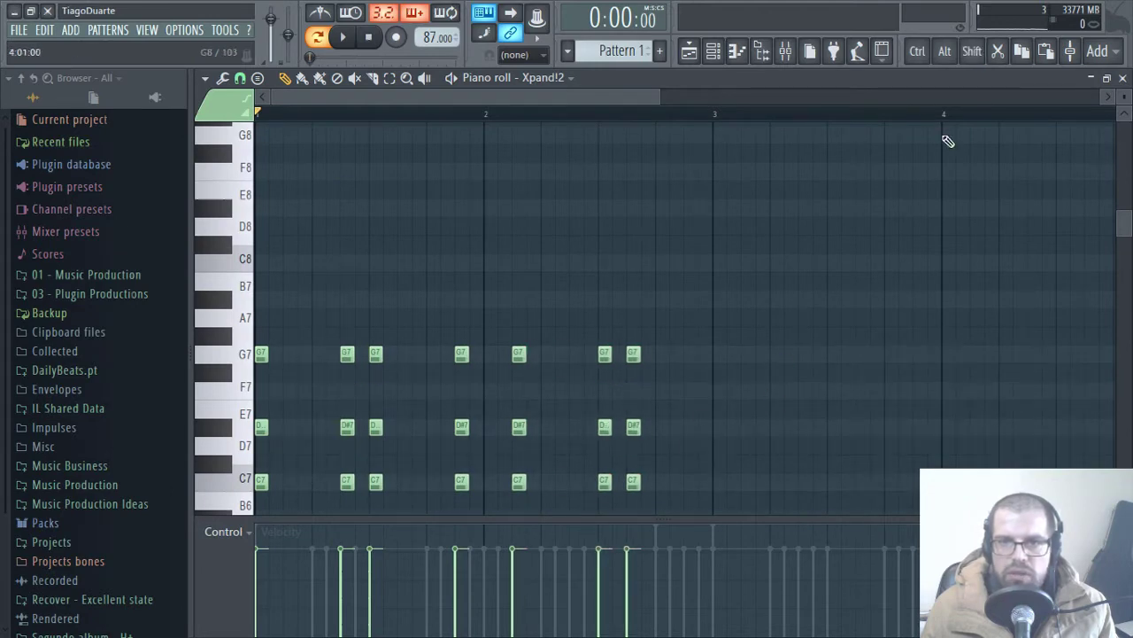
# - Lower the volume of mixer insert 6 to -15.4 dB while the pattern plays, and close the mixer
pyautogui.click(786, 51)
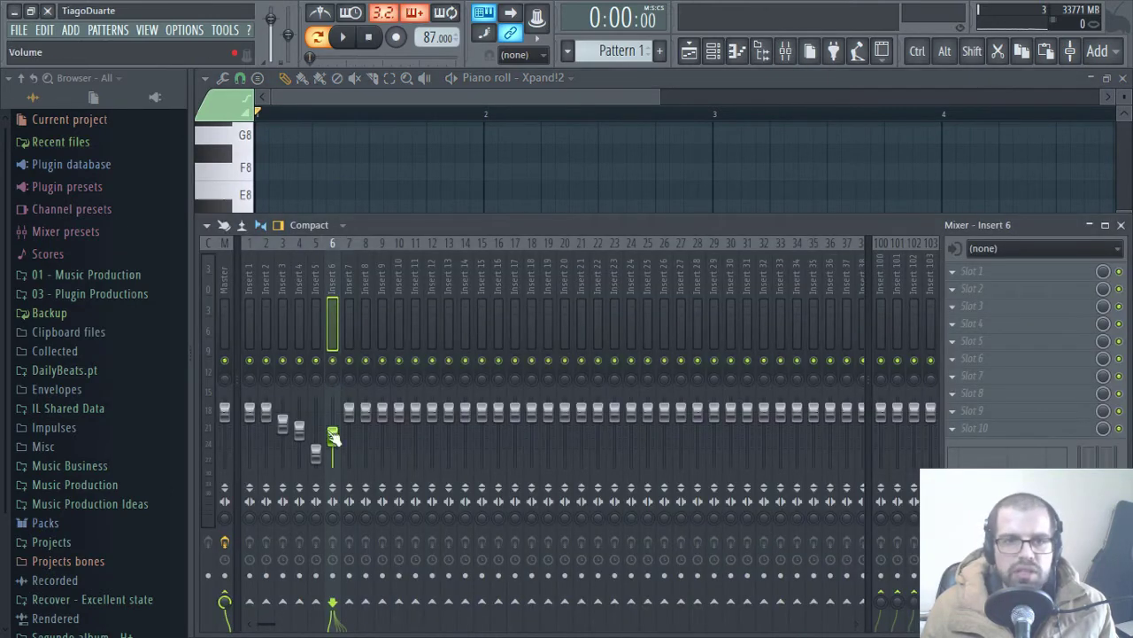
pyautogui.press('space')
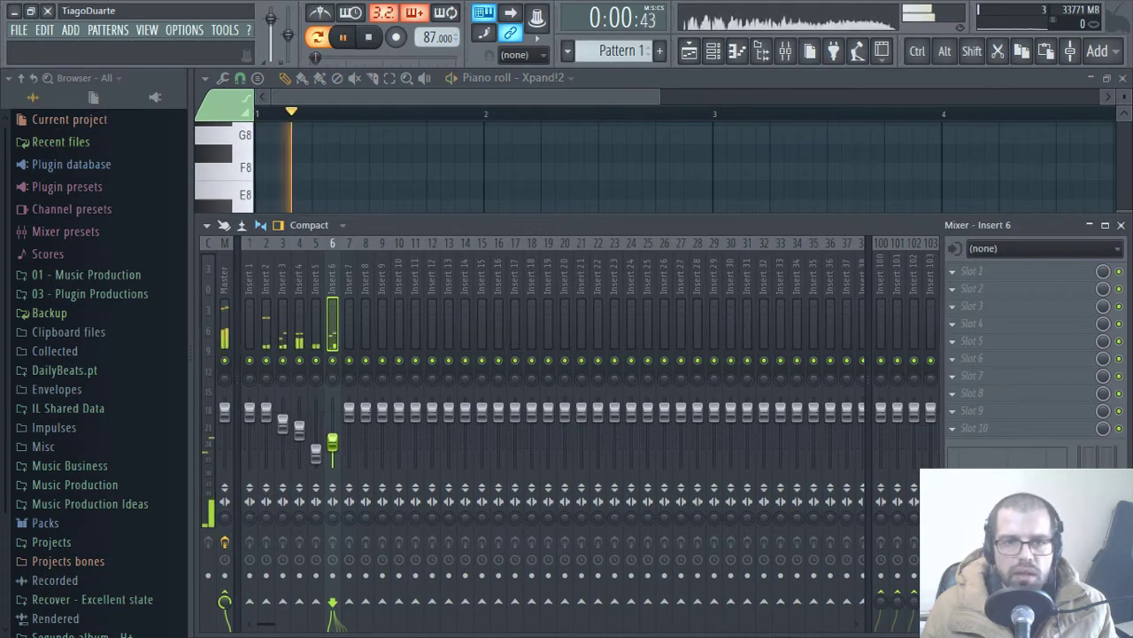
pyautogui.scroll(-2, 338, 447)
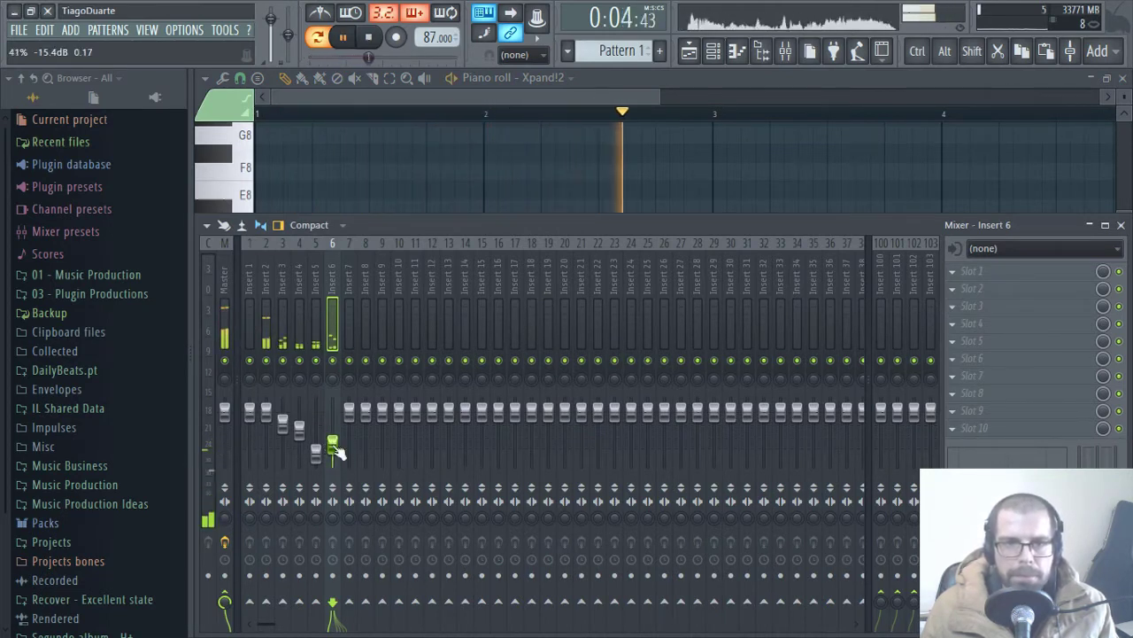
pyautogui.press('F9')
# - Duplicate all the piano chords of bars 1 and 2 into bars 3 and 4 and deselect the copies
pyautogui.moveTo(698, 150); pyautogui.dragTo(255, 399)
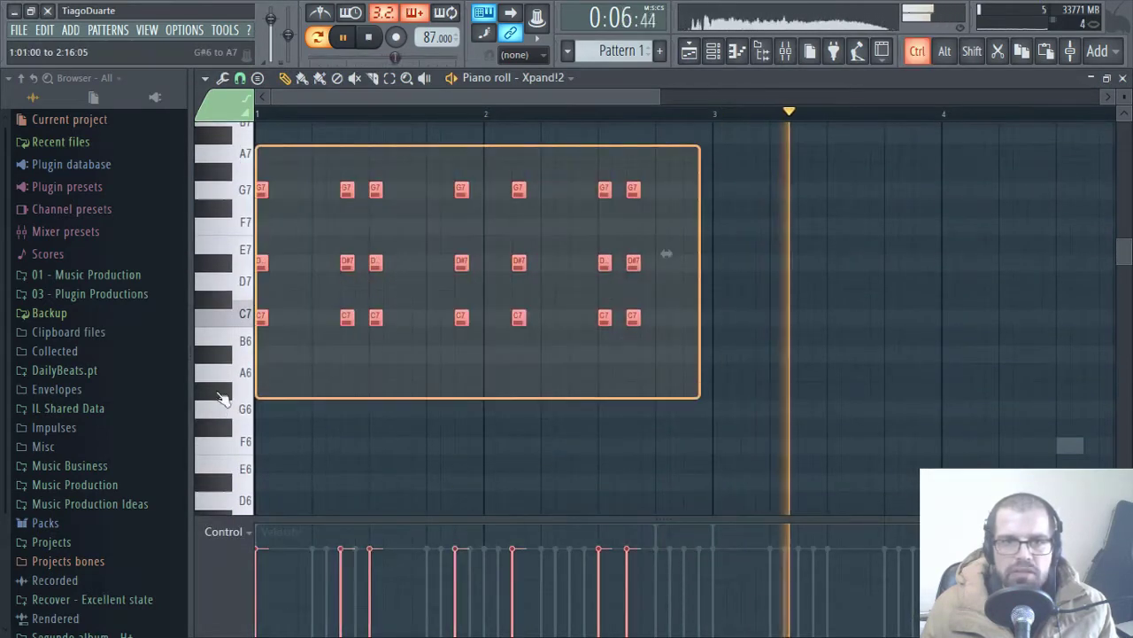
pyautogui.hotkey('ctrl', 'b')
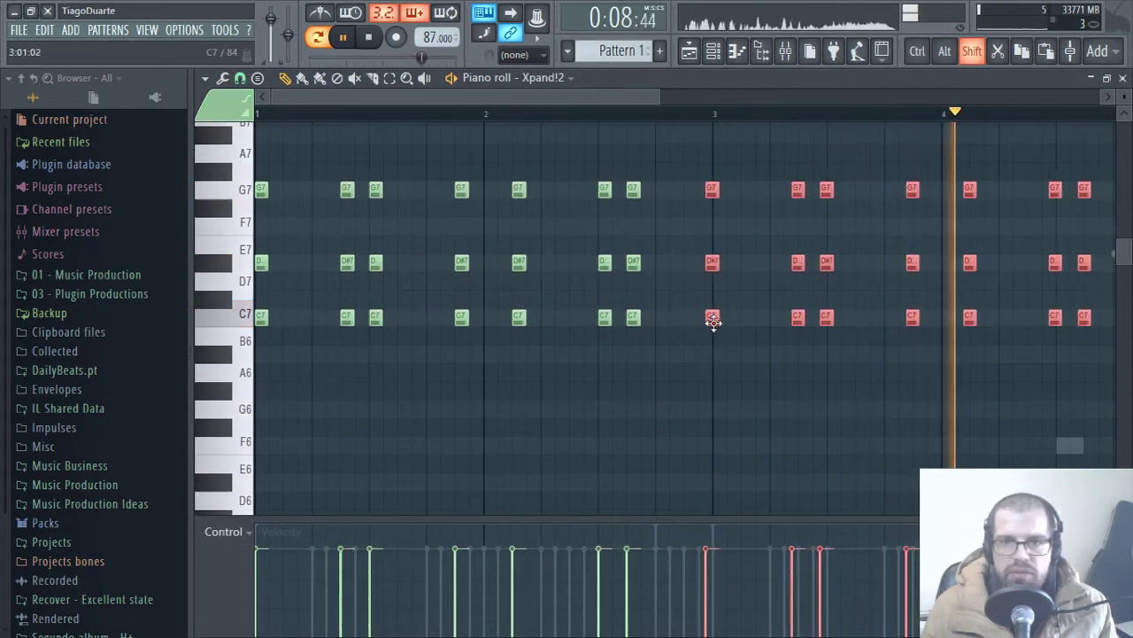
pyautogui.scroll(1, 602, 434)
pyautogui.click(614, 426)
# - Add a higher chord of D#7, G7 and A#7 at step 13 of bar 4 by copying the preceding chord
pyautogui.scroll(-2, 620, 413)
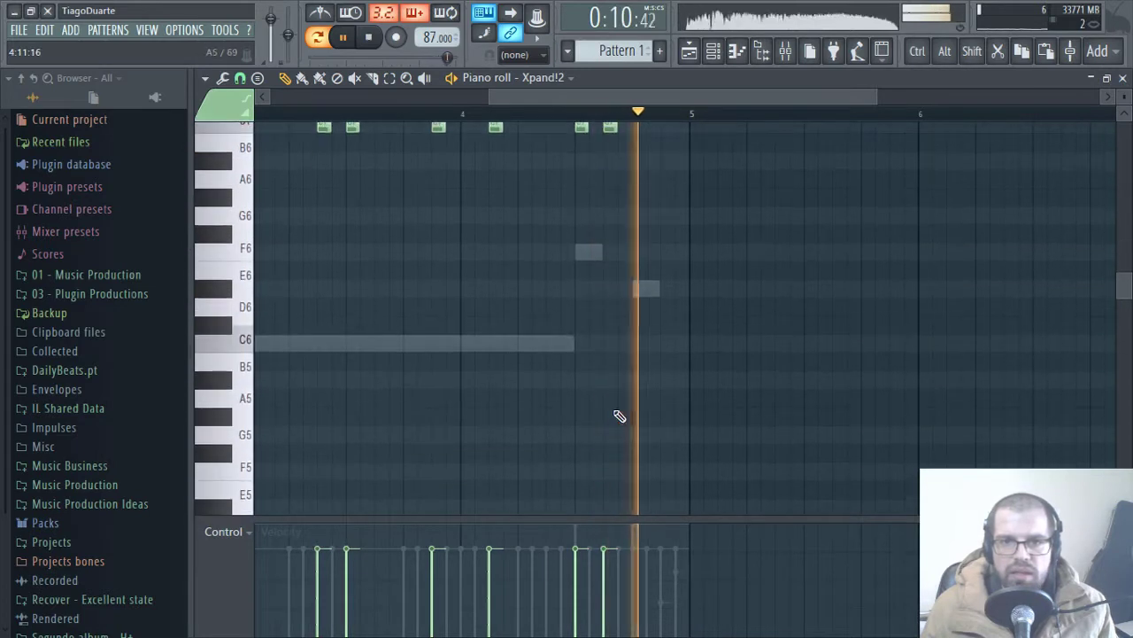
pyautogui.scroll(4, 620, 413)
pyautogui.moveTo(632, 498); pyautogui.dragTo(604, 229)
pyautogui.moveTo(610, 399); pyautogui.dragTo(639, 322)
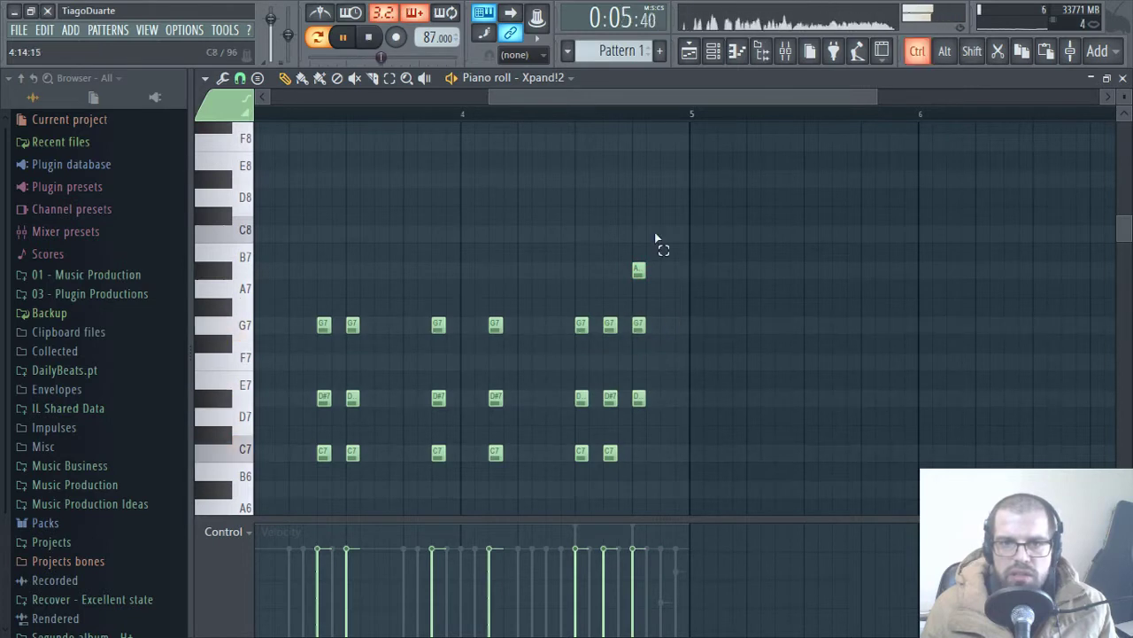
# - Copy the D#7, G7 and A#7 chord to steps 15 and 16 of bar 4 and lower the last chord's G7 to F7
pyautogui.moveTo(657, 239); pyautogui.dragTo(682, 400)
pyautogui.hotkey('ctrl', 'd')
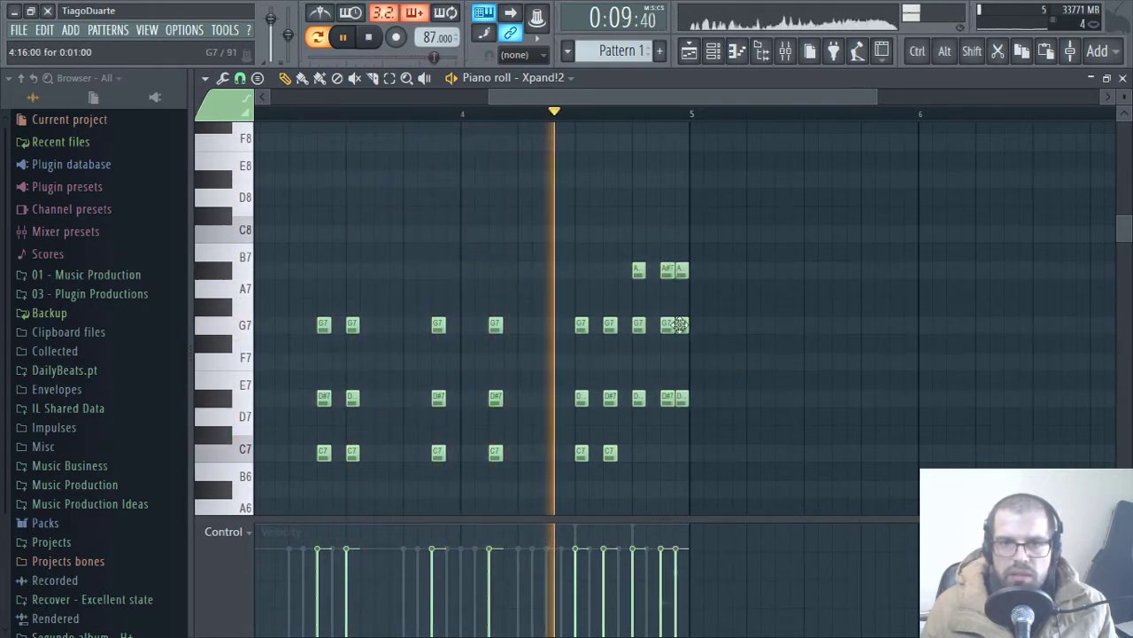
pyautogui.moveTo(678, 325); pyautogui.dragTo(678, 363)
pyautogui.keyDown('ctrl'); pyautogui.scroll(3, 673, 394); pyautogui.keyUp('ctrl')
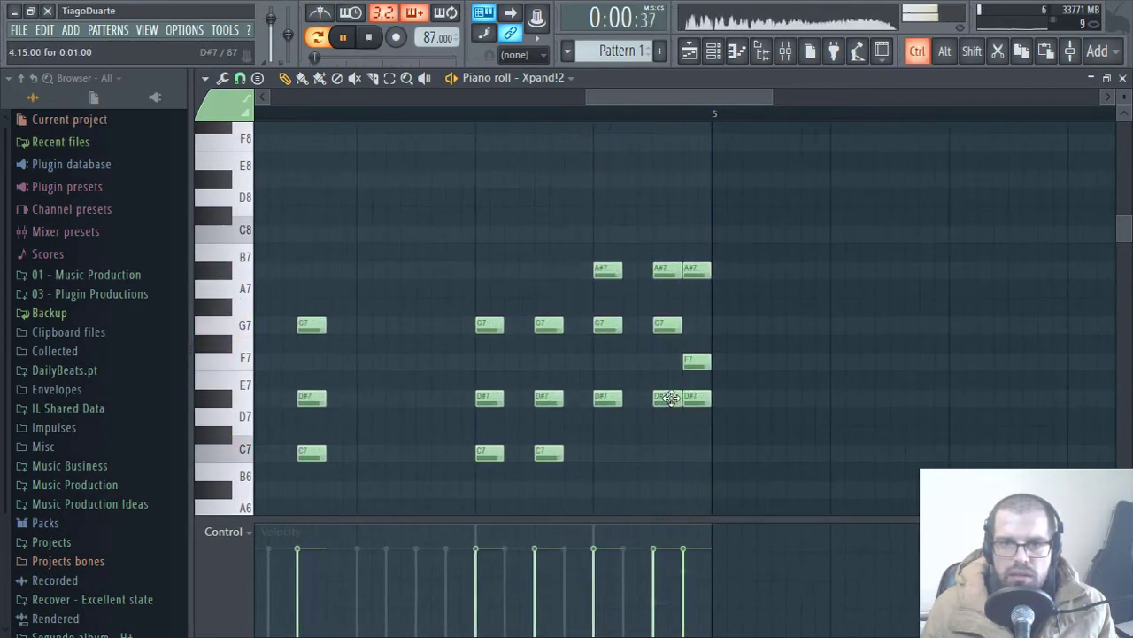
# - Shorten the notes of the last two chords just before bar 5
pyautogui.scroll(2, 671, 398)
pyautogui.moveTo(706, 209); pyautogui.dragTo(651, 467)
pyautogui.moveTo(679, 330); pyautogui.dragTo(670, 330)
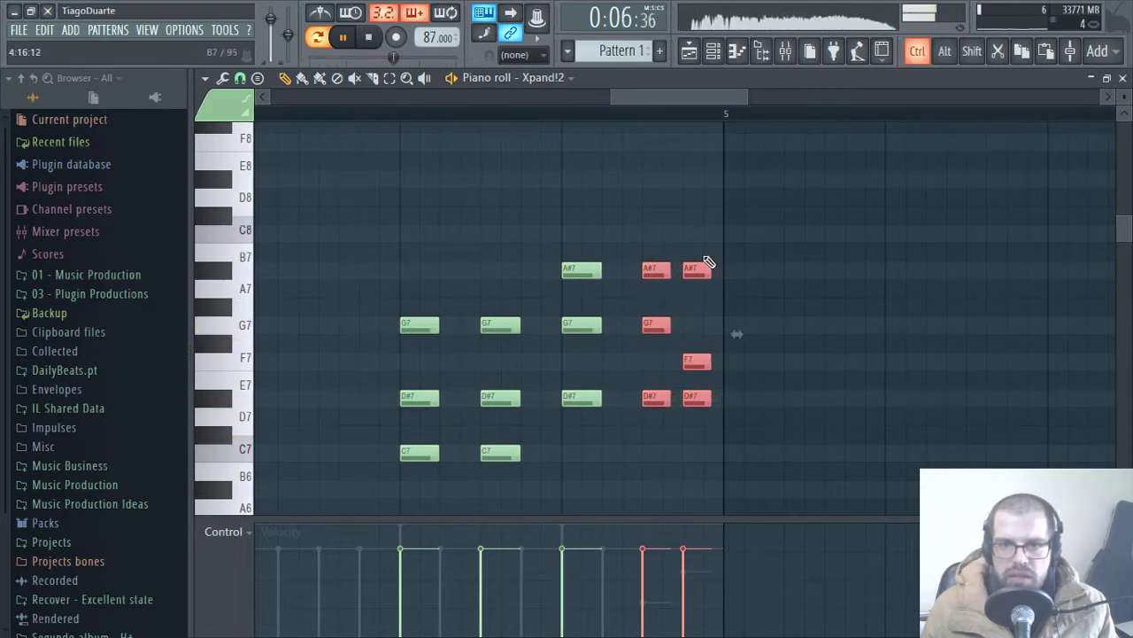
# - Lower the velocity of the final chord before bar 5 to about 50% and clear the note selection
pyautogui.moveTo(696, 207); pyautogui.dragTo(701, 462)
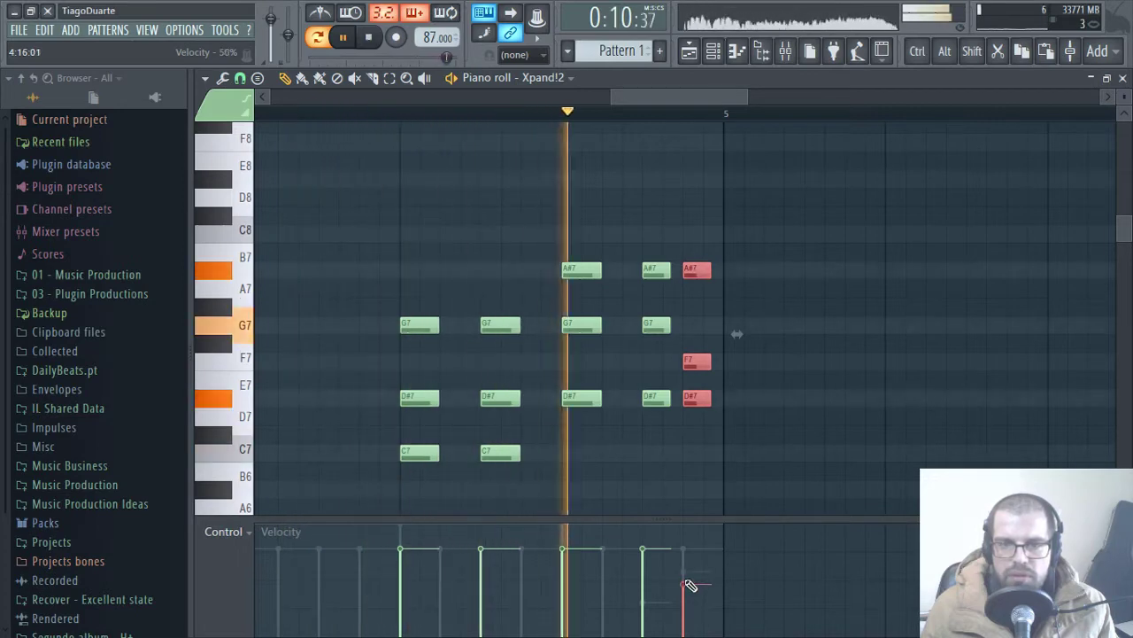
pyautogui.hotkey('ctrl', 'd')
pyautogui.scroll(-5, 718, 465)
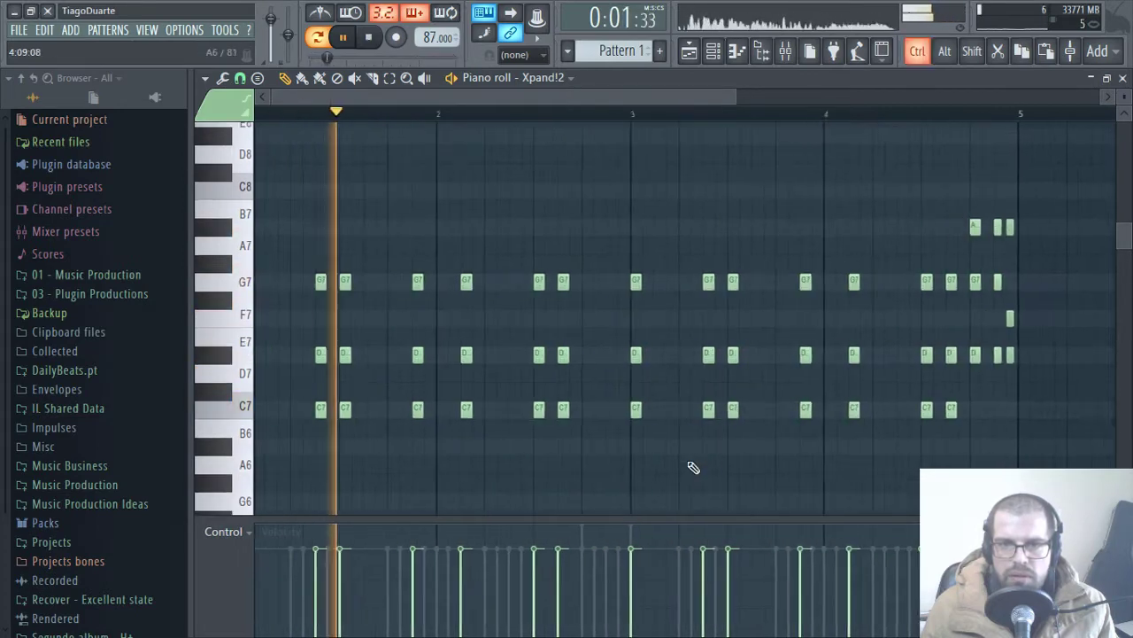
pyautogui.scroll(3, 721, 468)
pyautogui.scroll(-3, 708, 469)
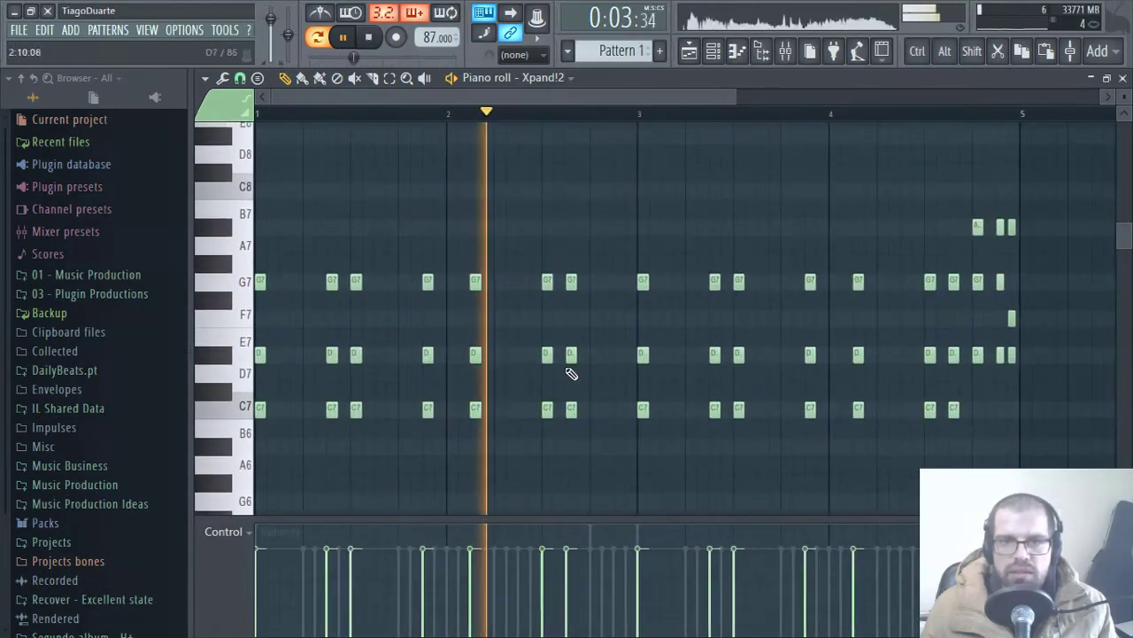
pyautogui.moveTo(1049, 168); pyautogui.dragTo(207, 475)
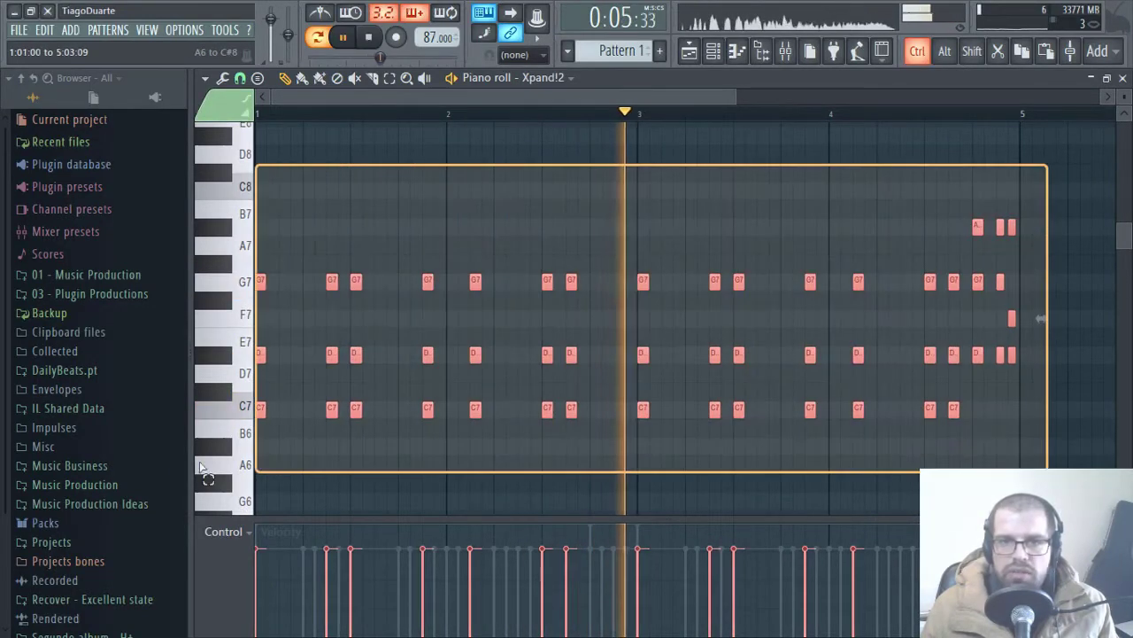
pyautogui.press('space')
pyautogui.hotkey('ctrl', 'd')
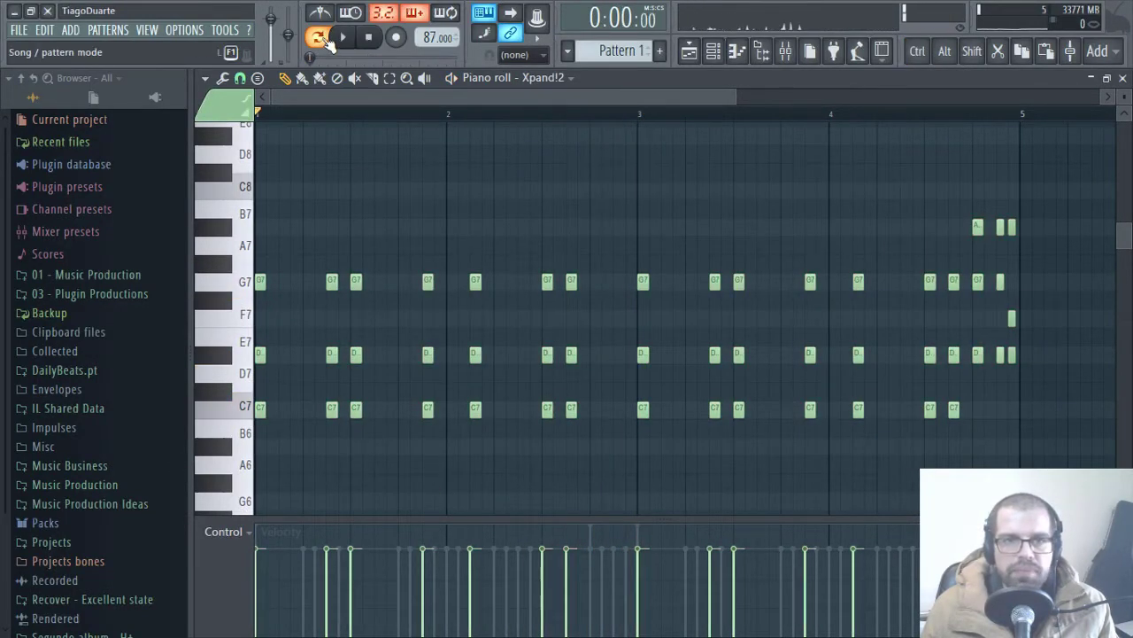
pyautogui.click(209, 82)
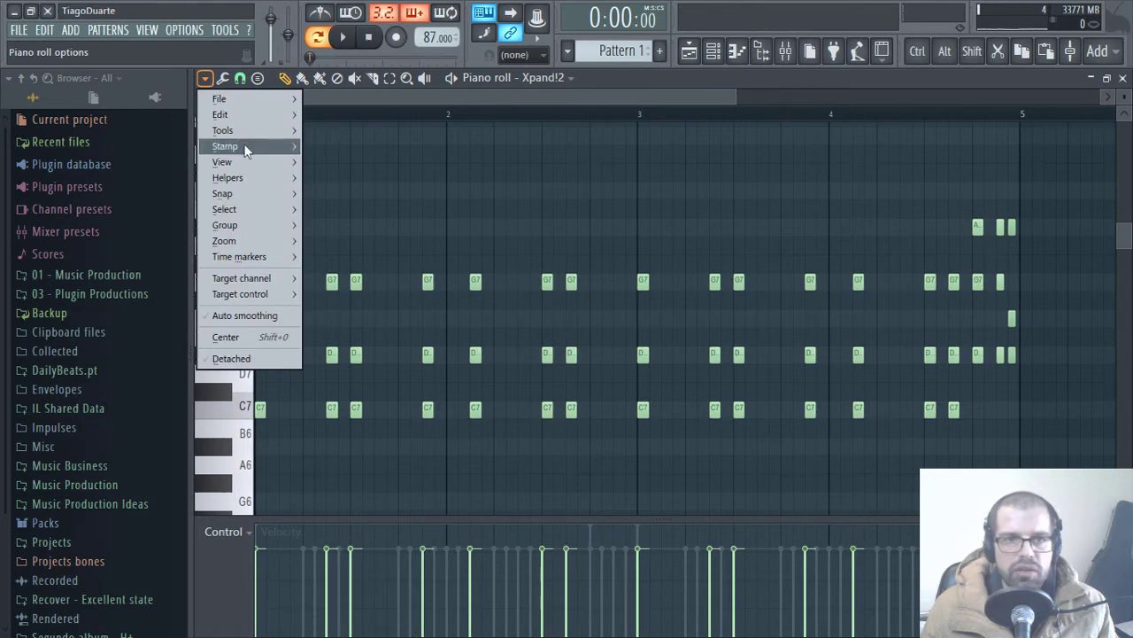
pyautogui.moveTo(248, 130)
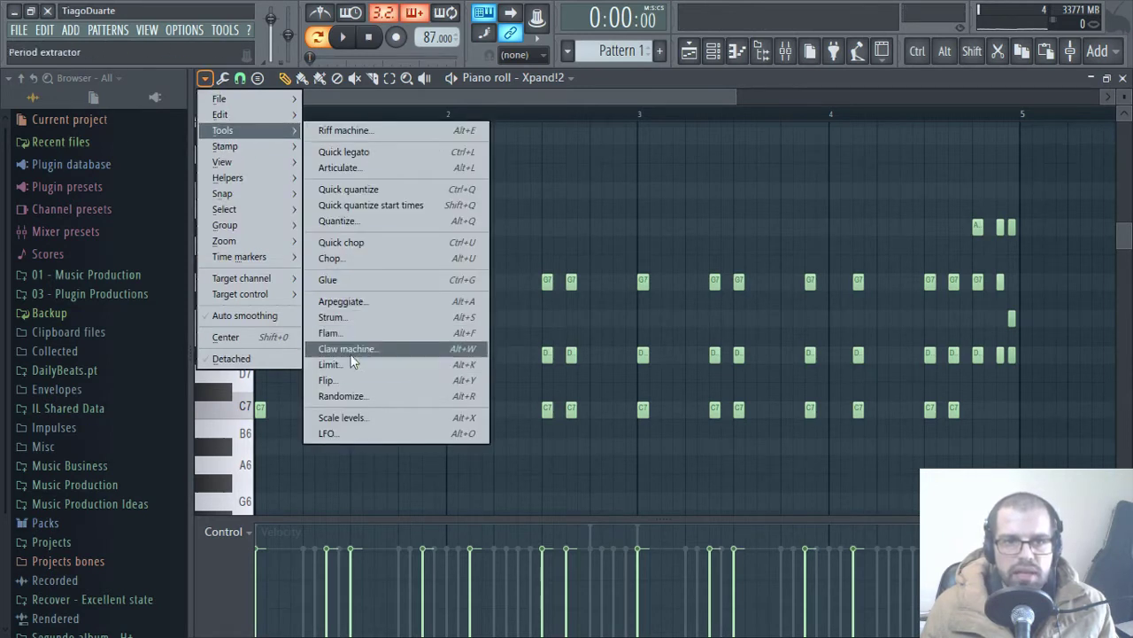
pyautogui.click(626, 234)
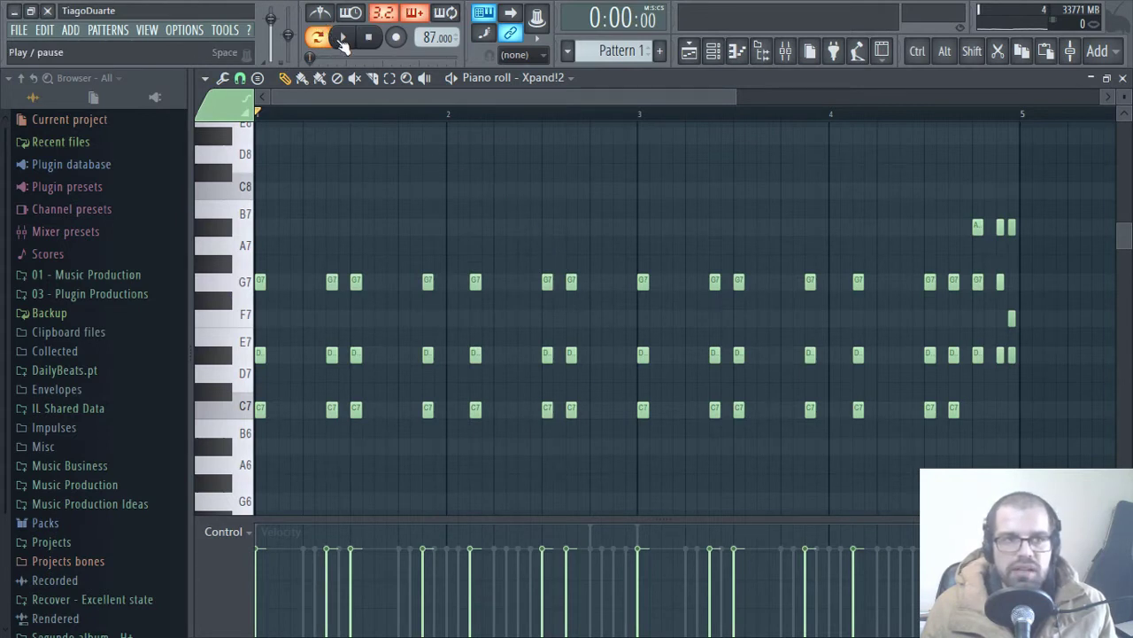
# - Strum all the chords in the pattern with the Preserve end option on, and close the piano roll
pyautogui.click(344, 37)
pyautogui.hotkey('alt', 's')
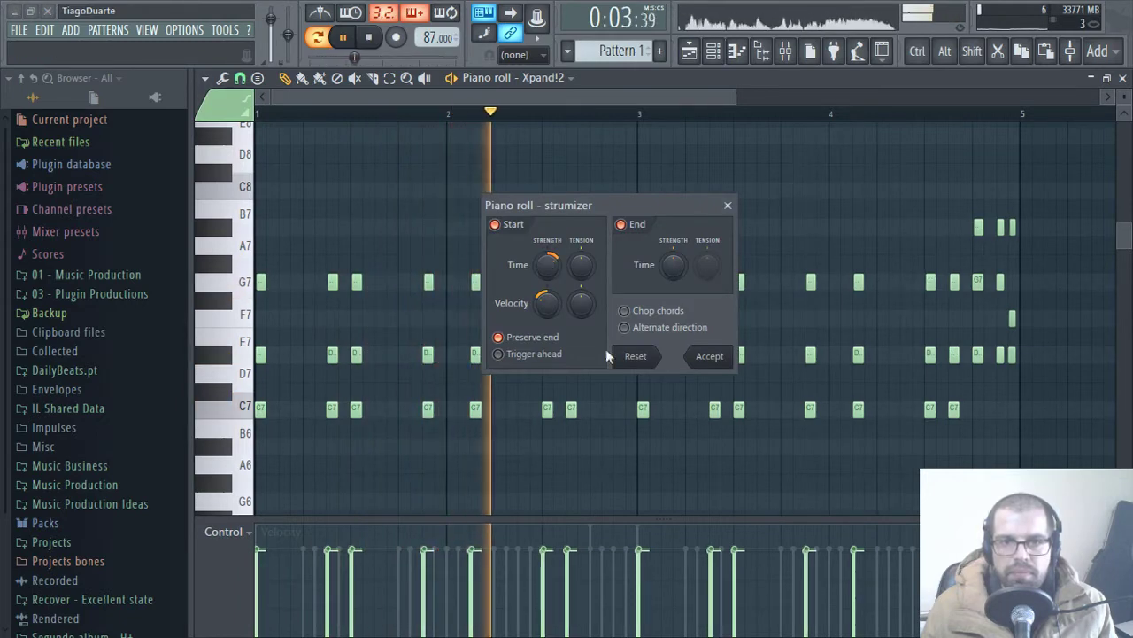
pyautogui.click(713, 356)
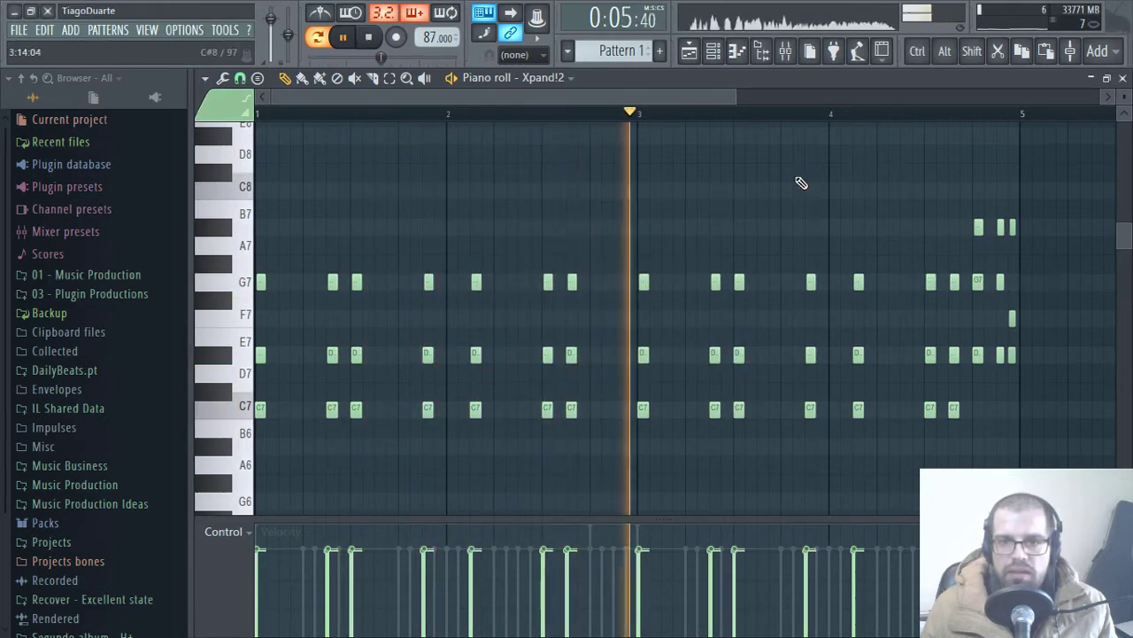
pyautogui.click(1123, 78)
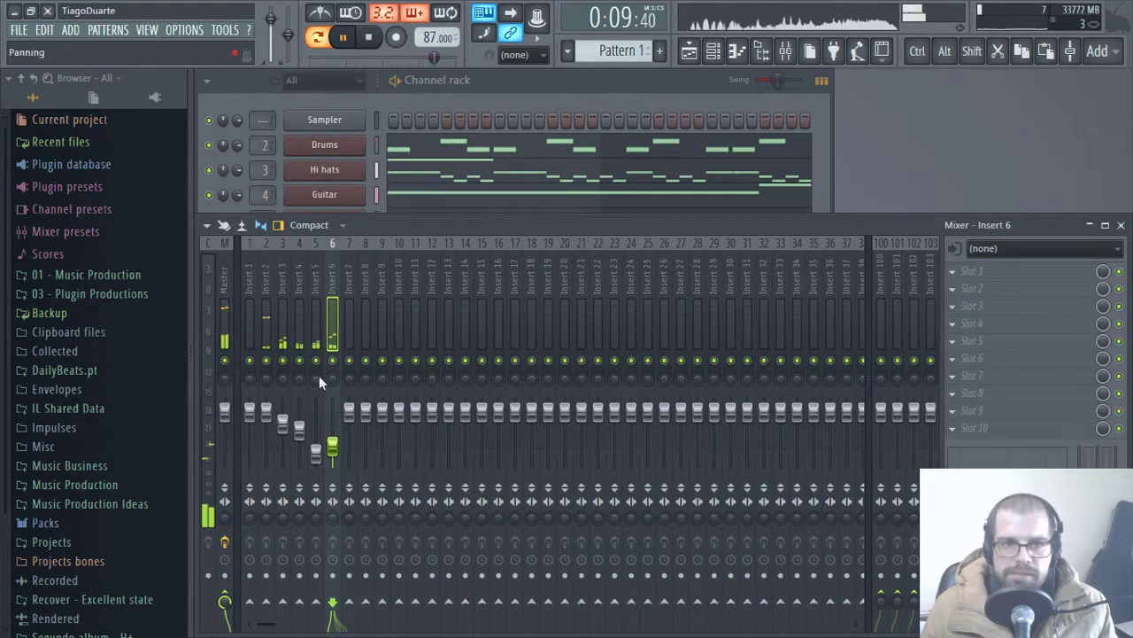
# - Route mixer Inserts 2 through 6 to Insert 1 only
pyautogui.moveTo(330, 278); pyautogui.dragTo(270, 278)
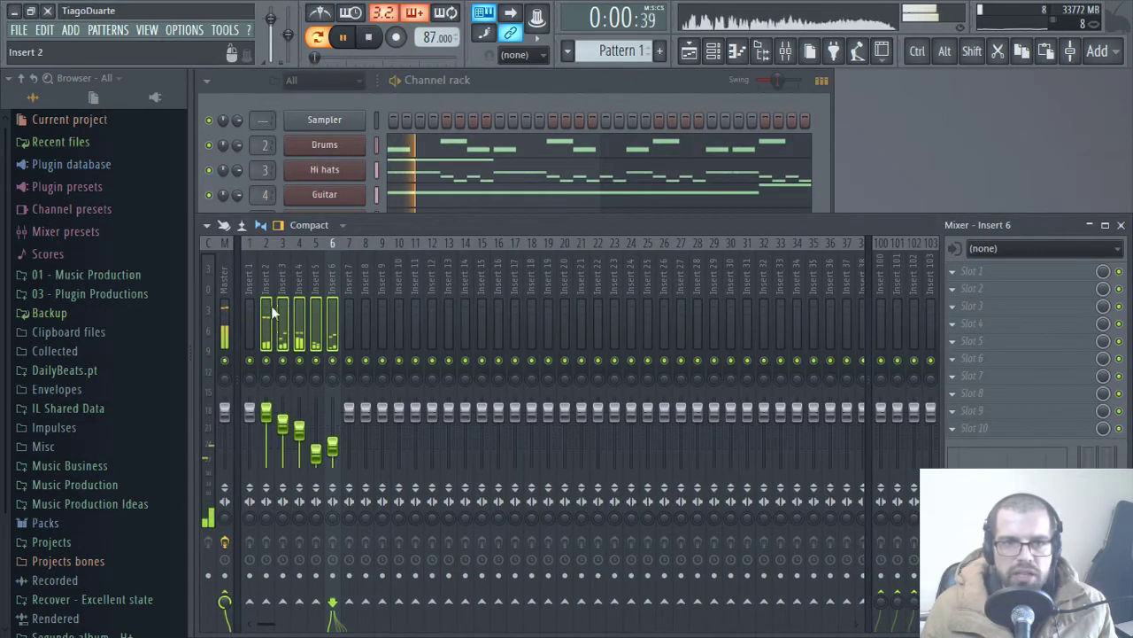
pyautogui.rightClick(251, 603)
pyautogui.click(279, 578)
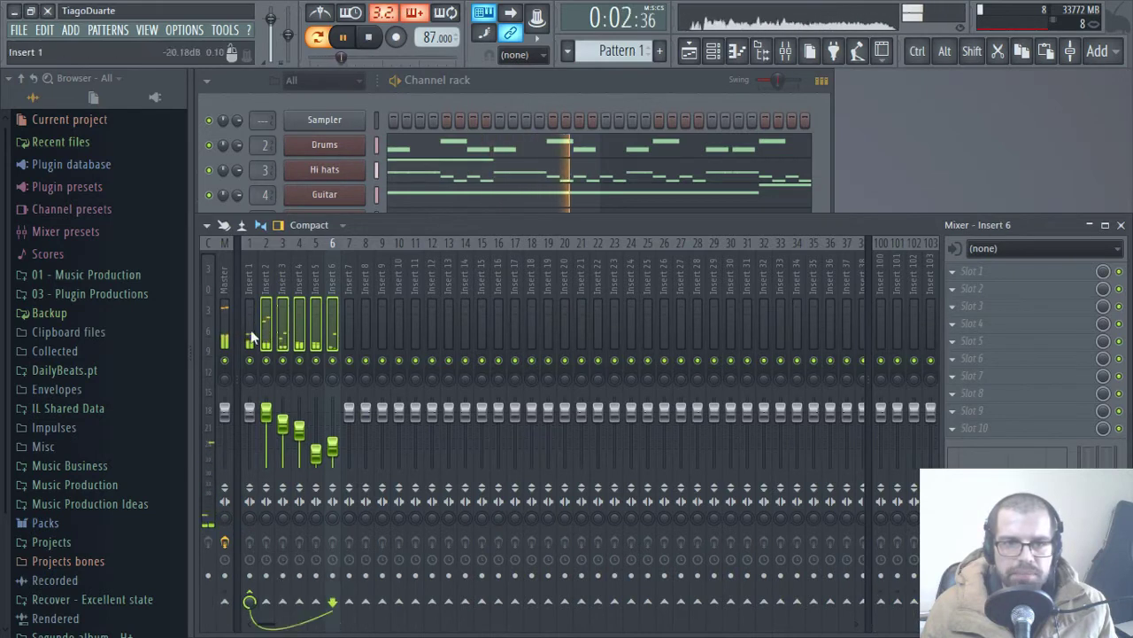
# - Rename mixer Insert 1 as Mix
pyautogui.click(253, 276)
pyautogui.doubleClick(251, 275)
pyautogui.write('Mix')
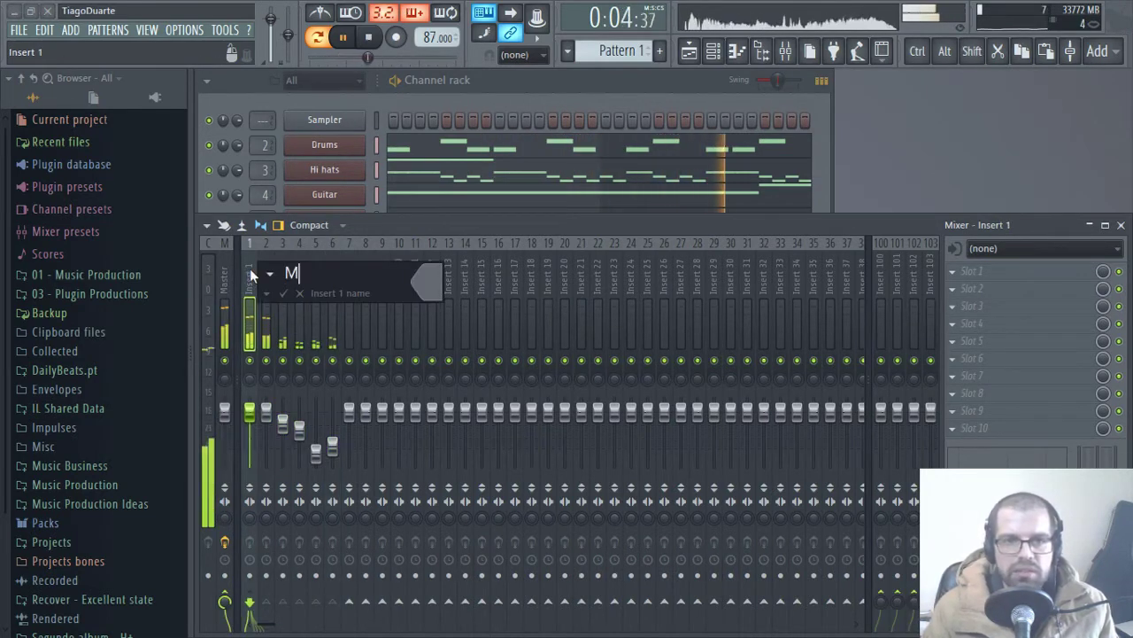
pyautogui.press('Return')
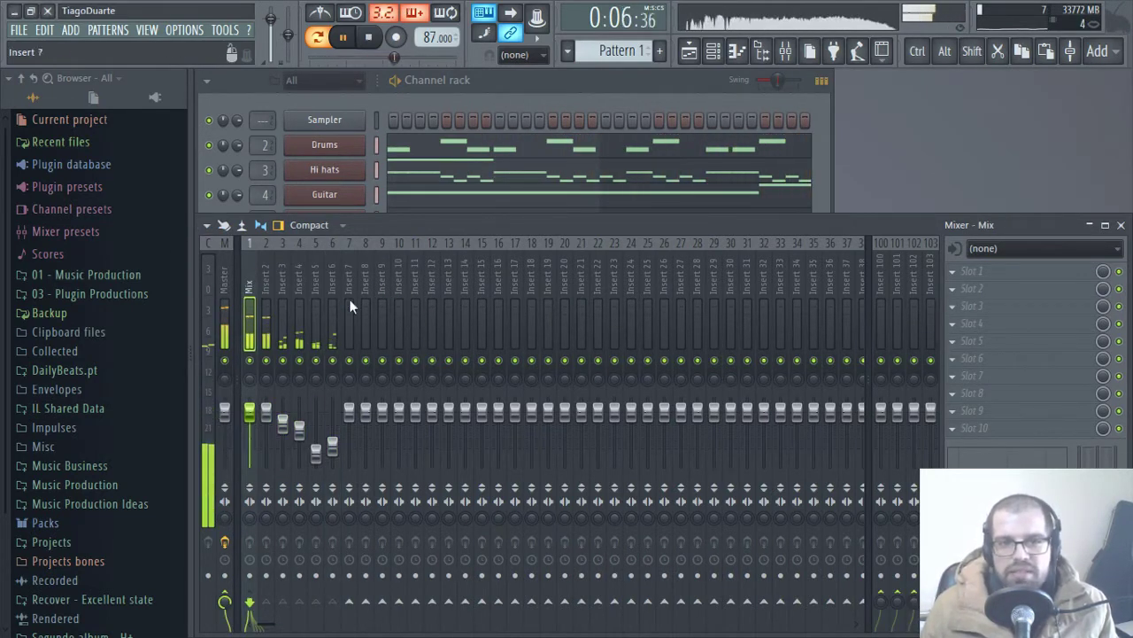
# - Rename mixer Insert 2 as Drums and Insert 3 as Cymbals
pyautogui.click(266, 286)
pyautogui.doubleClick(266, 280)
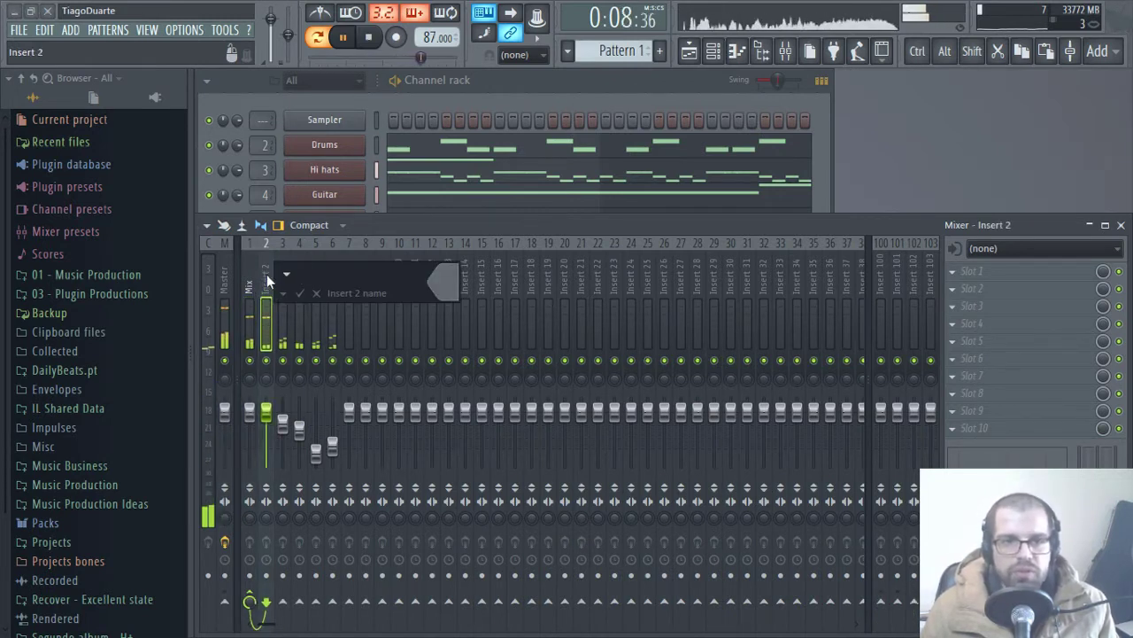
pyautogui.write('Drums')
pyautogui.press('Return')
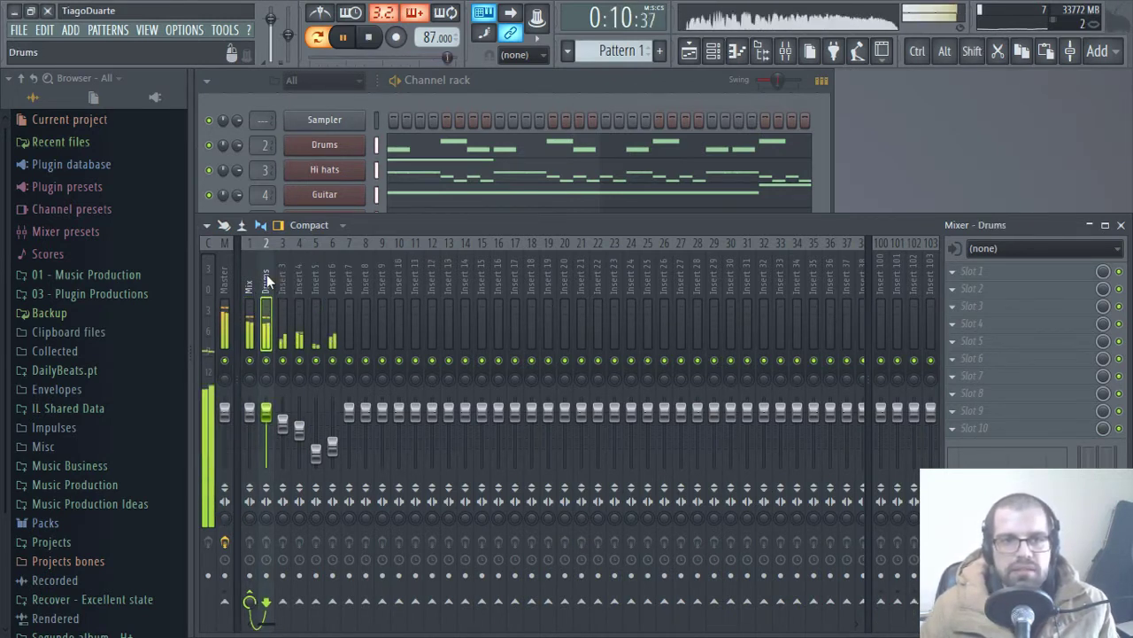
pyautogui.doubleClick(275, 282)
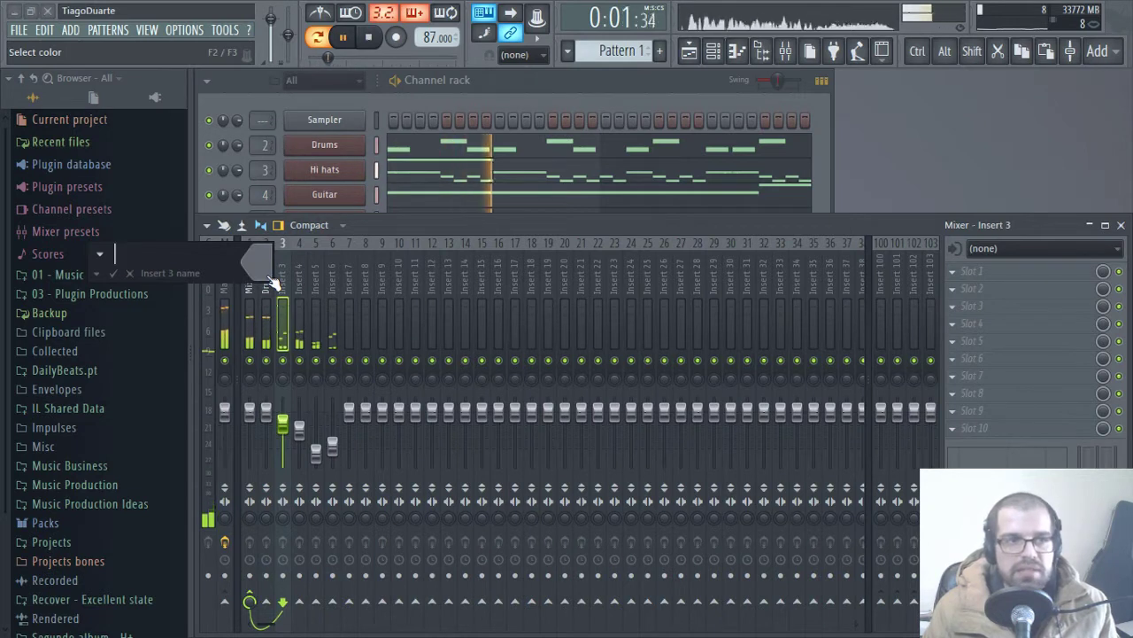
pyautogui.write('Cy')
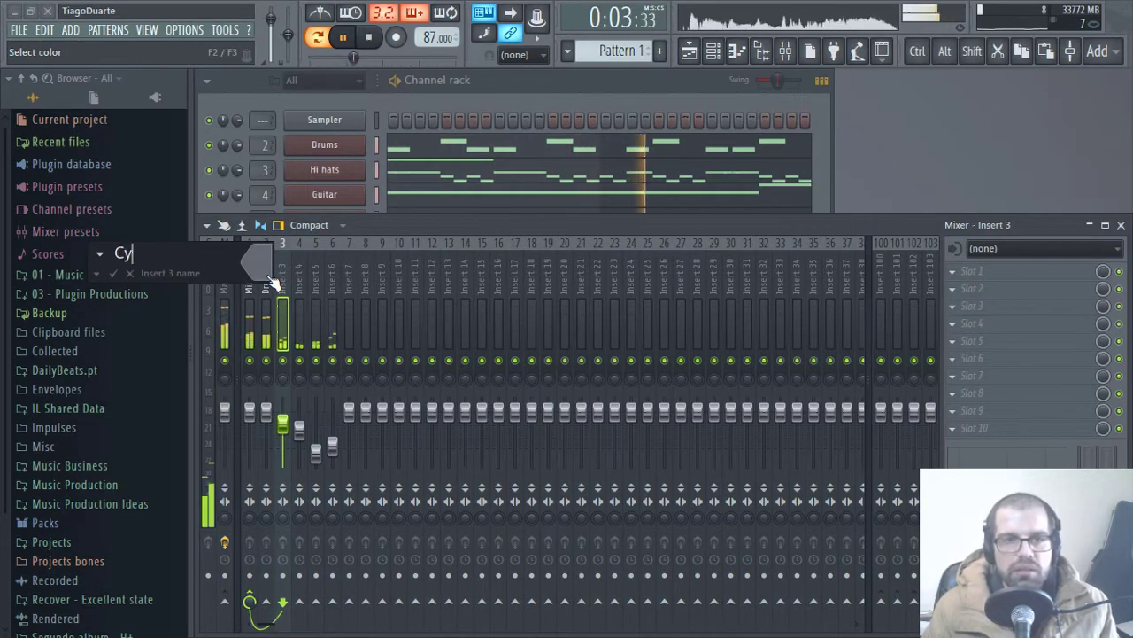
pyautogui.write('mbals')
pyautogui.press('Return')
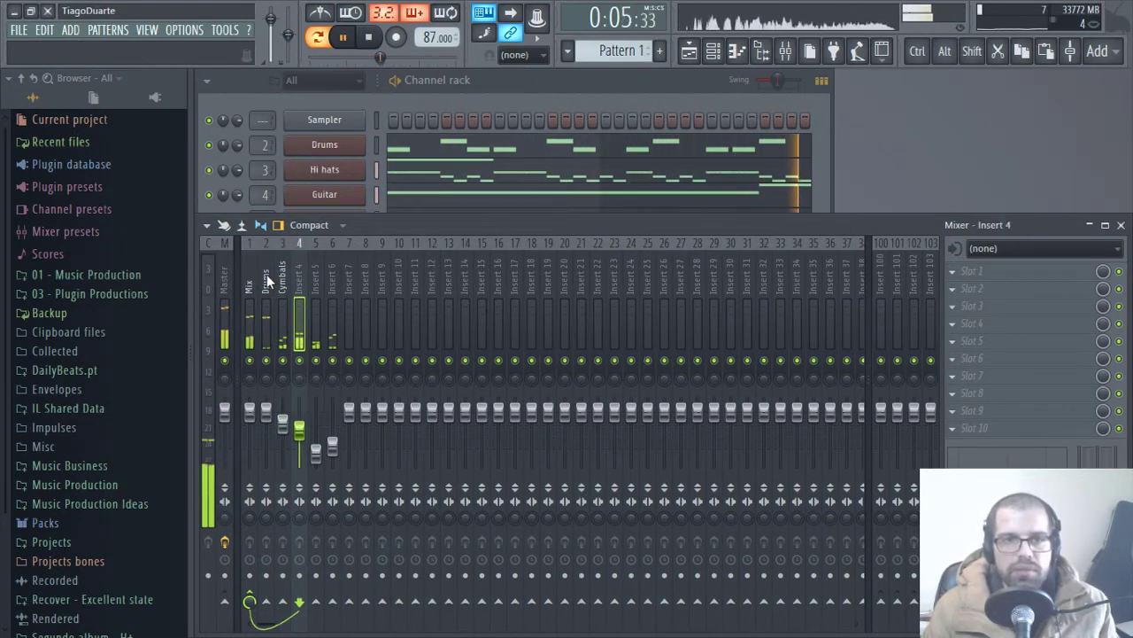
# - Name mixer Inserts 4, 5 and 6 Guitar, Pad and Piano
pyautogui.write('Guitar')
pyautogui.press('Tab')
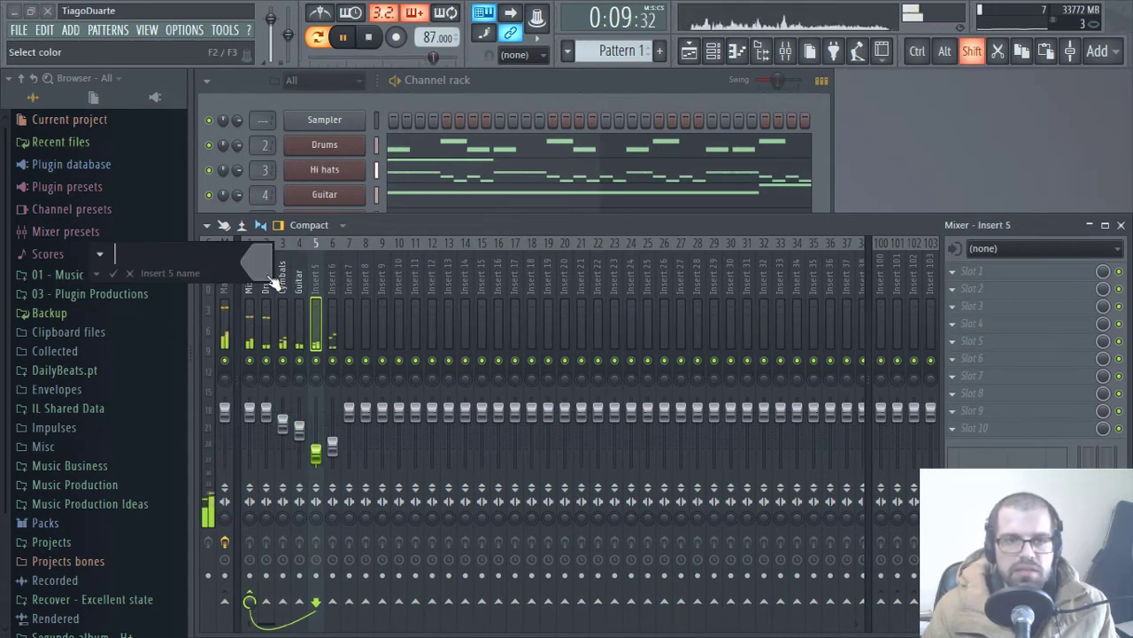
pyautogui.write('Pad')
pyautogui.press('Tab')
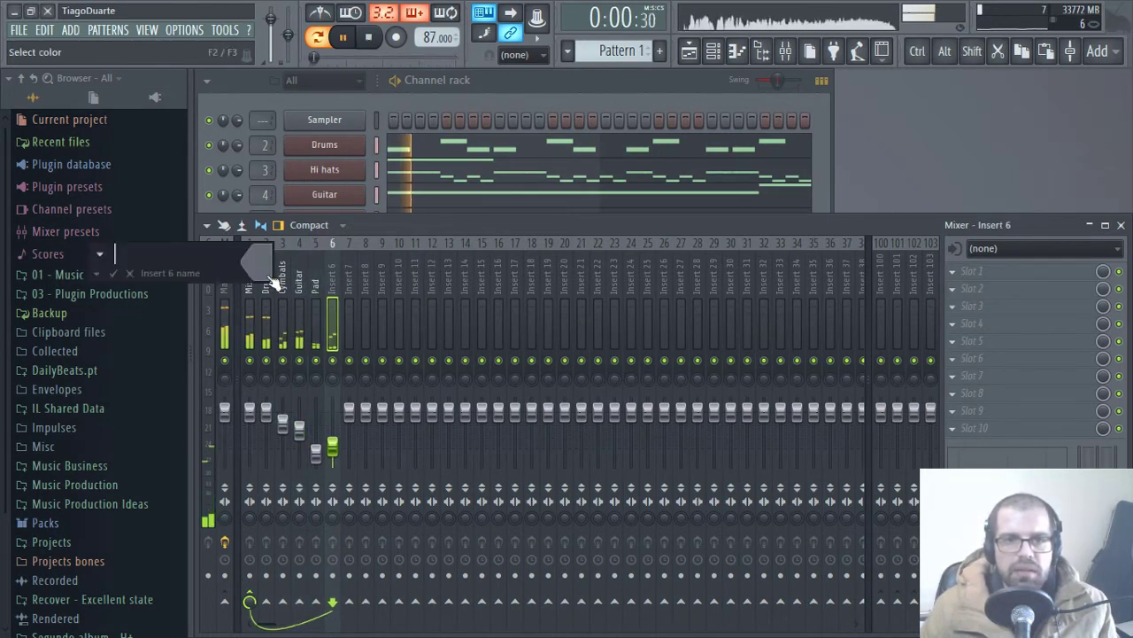
pyautogui.write('Piano')
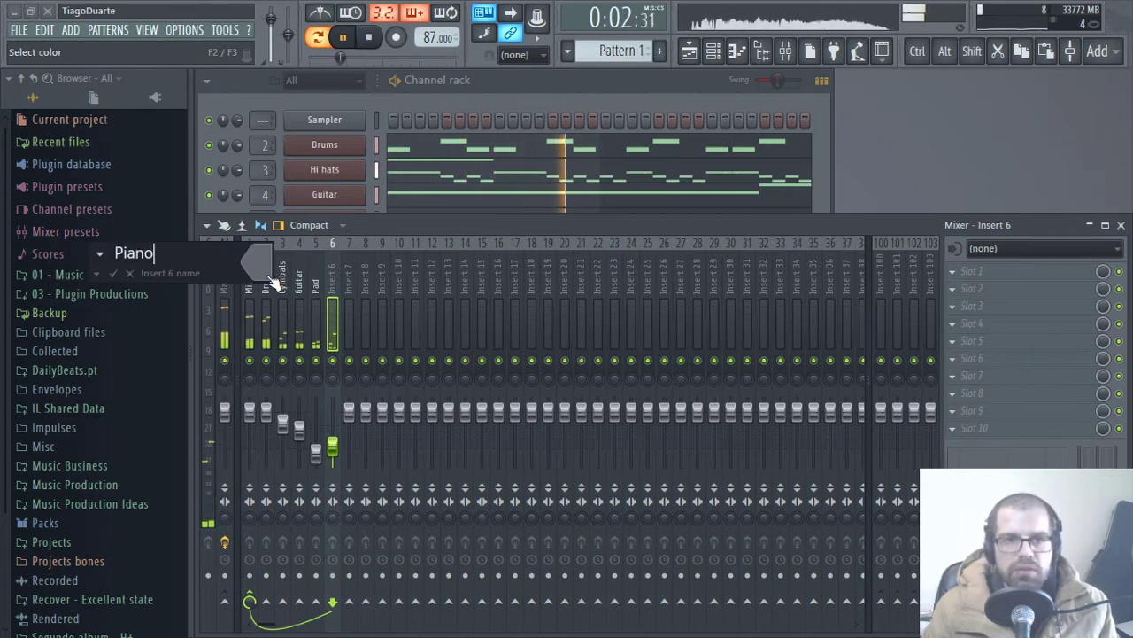
pyautogui.press('Return')
# - Send the Mix track to Insert 100 at about 36% and rename that insert as Aux rev
pyautogui.click(248, 281)
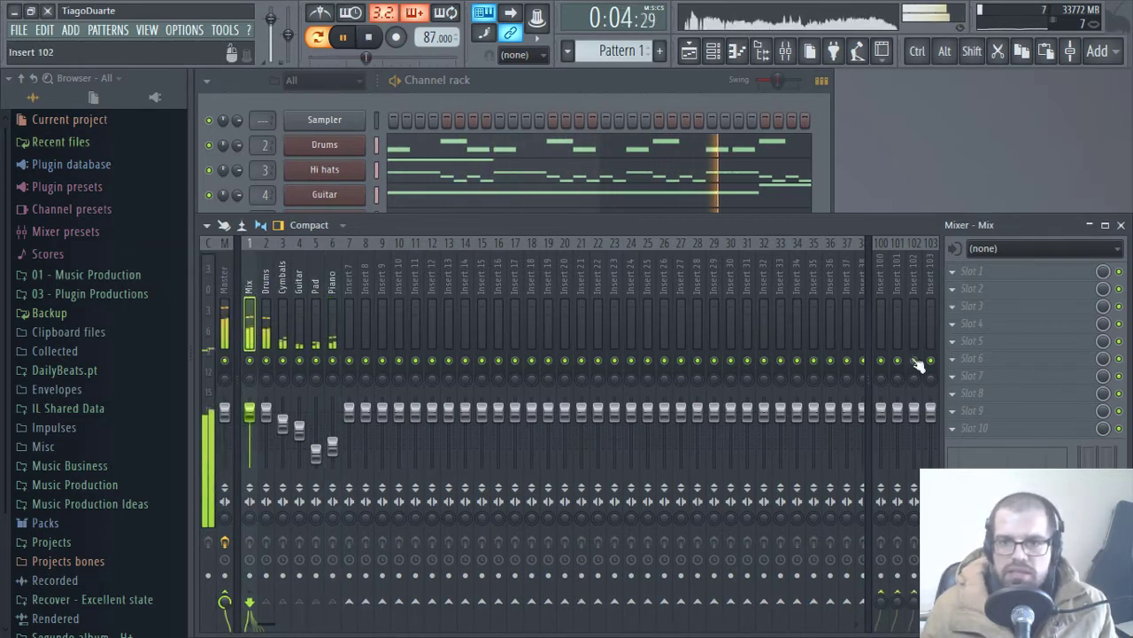
pyautogui.click(881, 609)
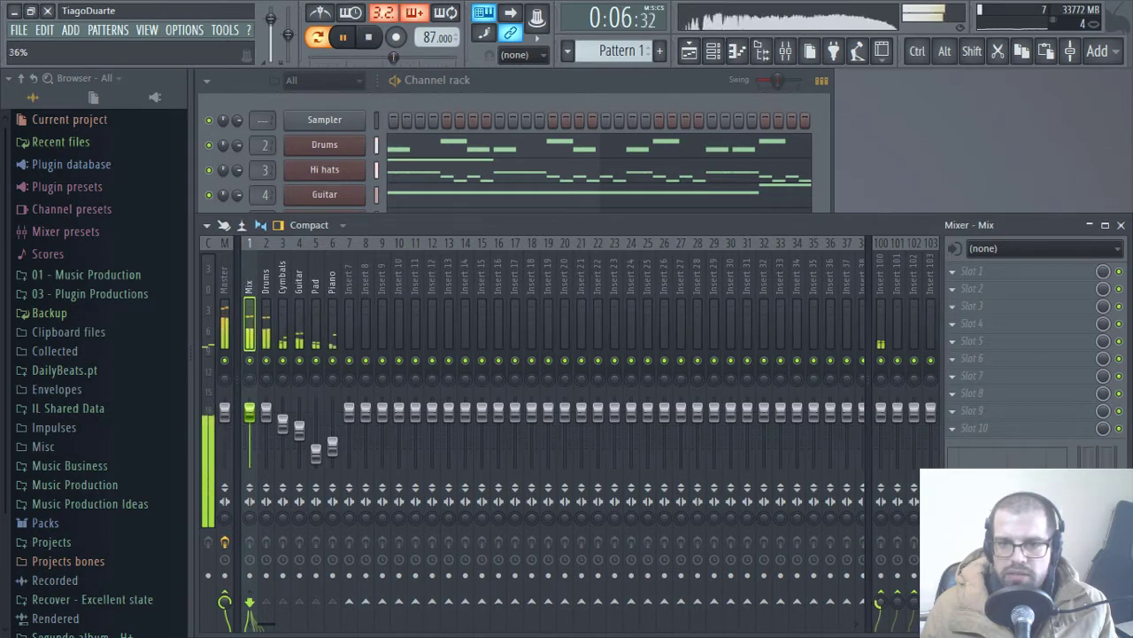
pyautogui.click(878, 269)
pyautogui.press('F2')
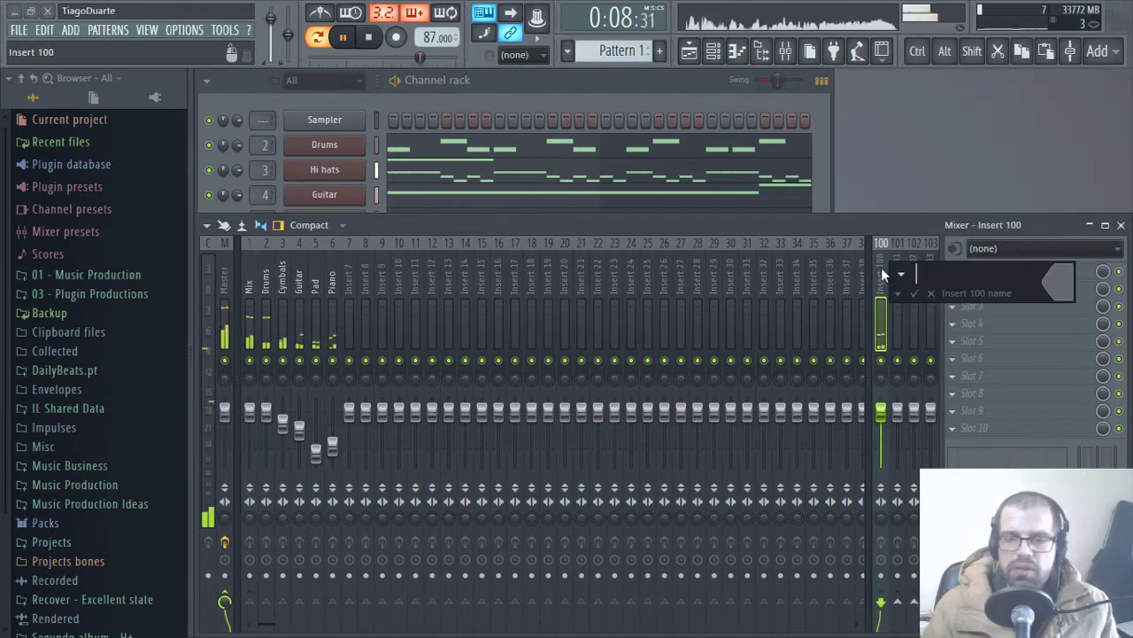
pyautogui.write('Aux rev')
pyautogui.press('Return')
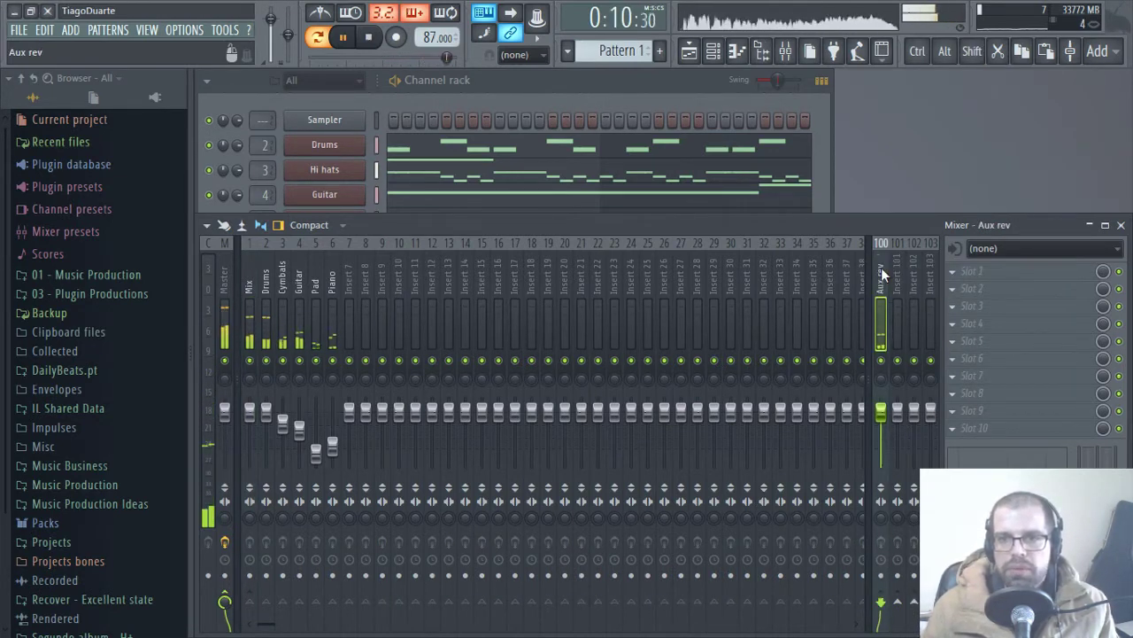
# - Load Fruity Convolver into the first effect slot of the Aux rev track
pyautogui.click(249, 282)
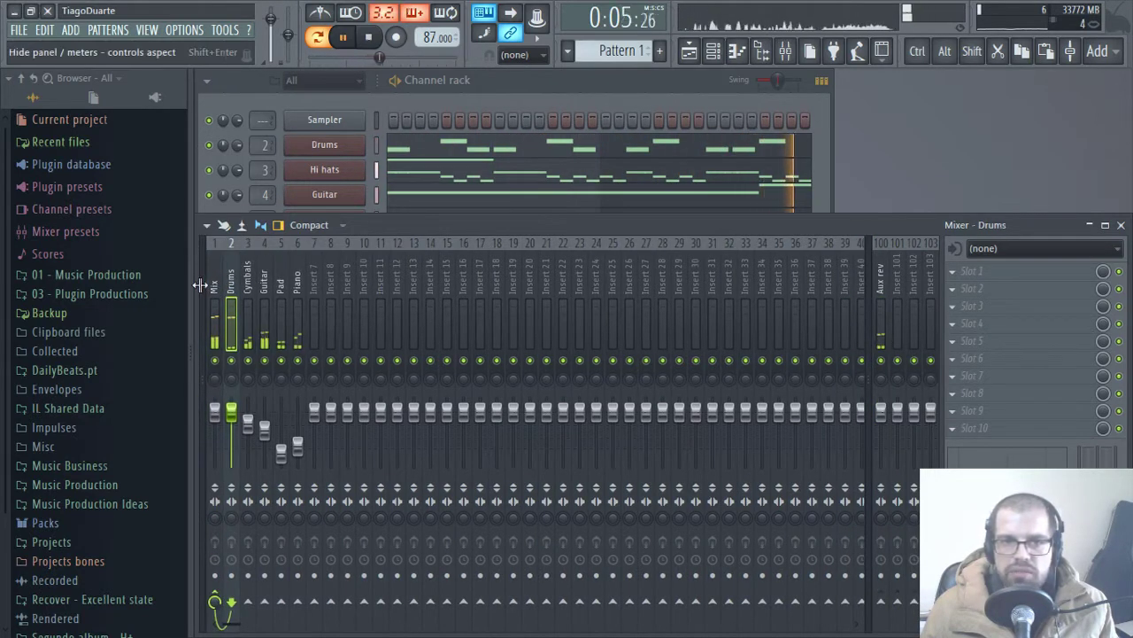
pyautogui.click(888, 291)
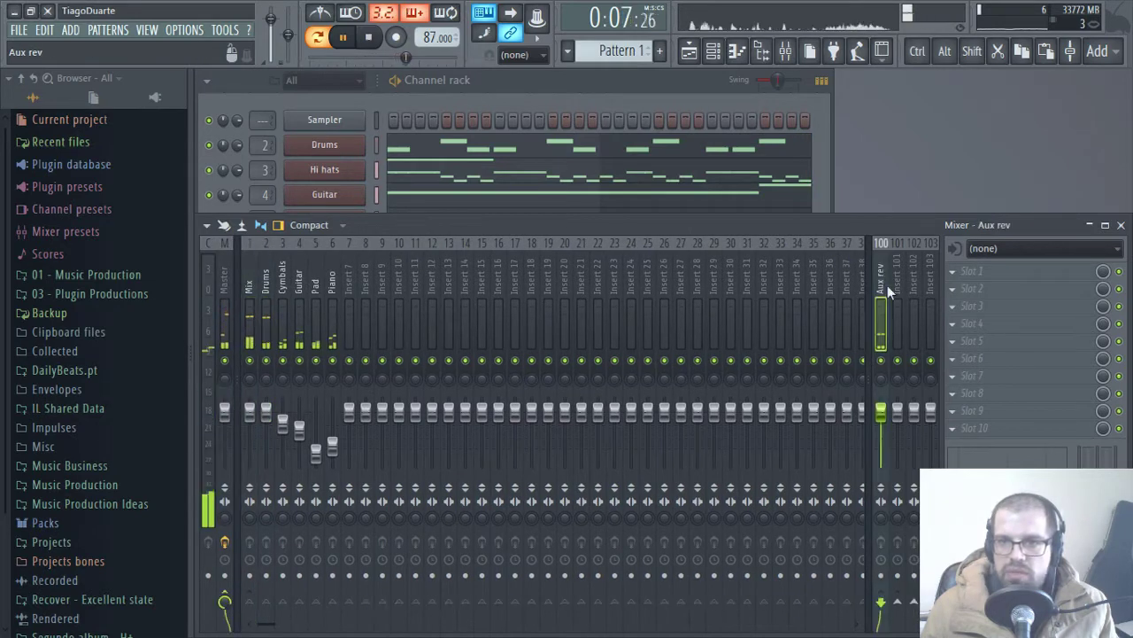
pyautogui.click(974, 271)
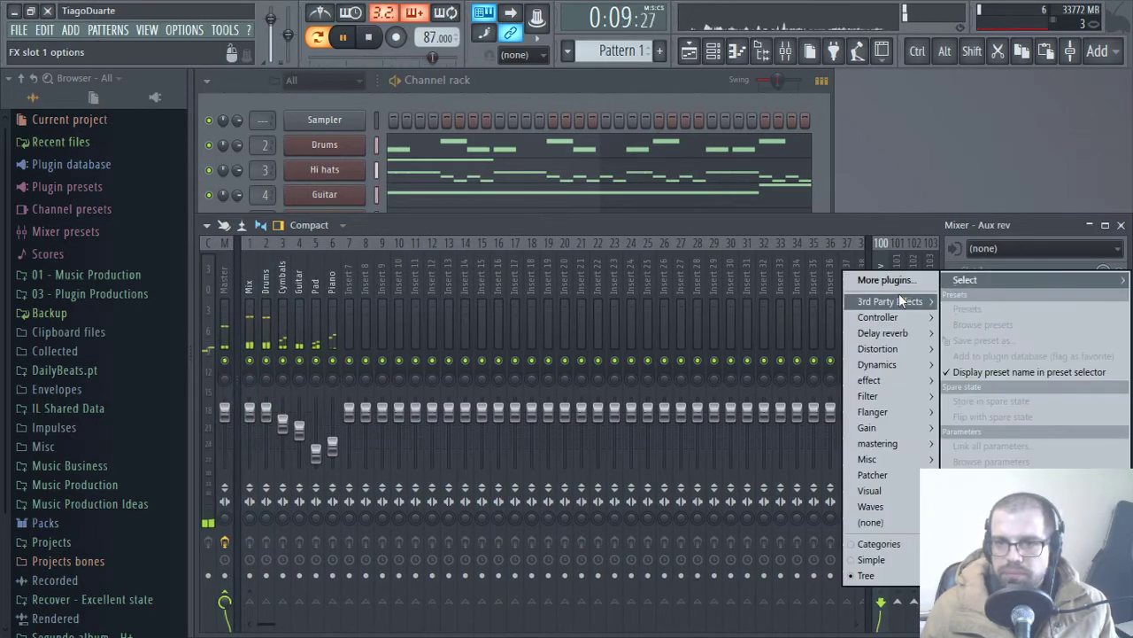
pyautogui.moveTo(900, 301)
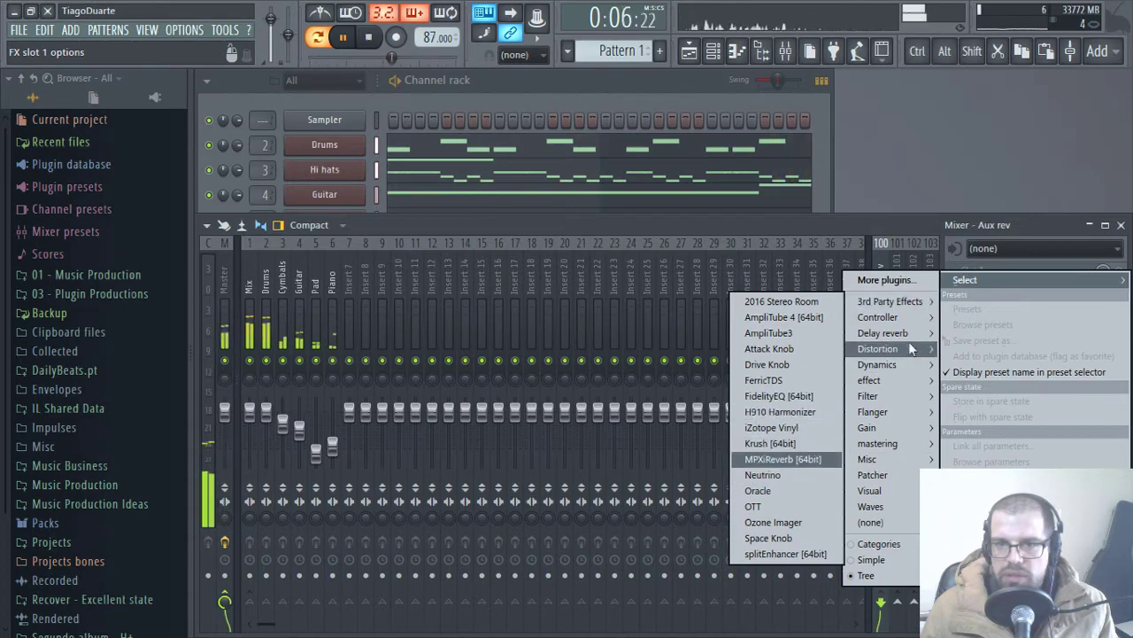
pyautogui.moveTo(886, 333)
pyautogui.click(810, 336)
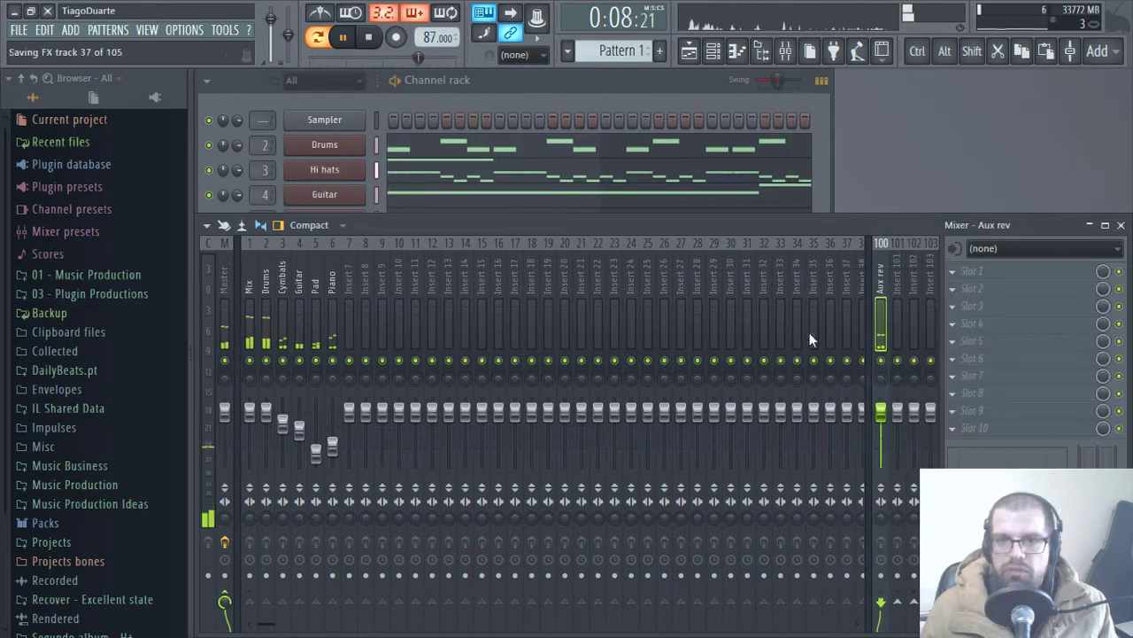
pyautogui.moveTo(350, 125); pyautogui.dragTo(563, 115)
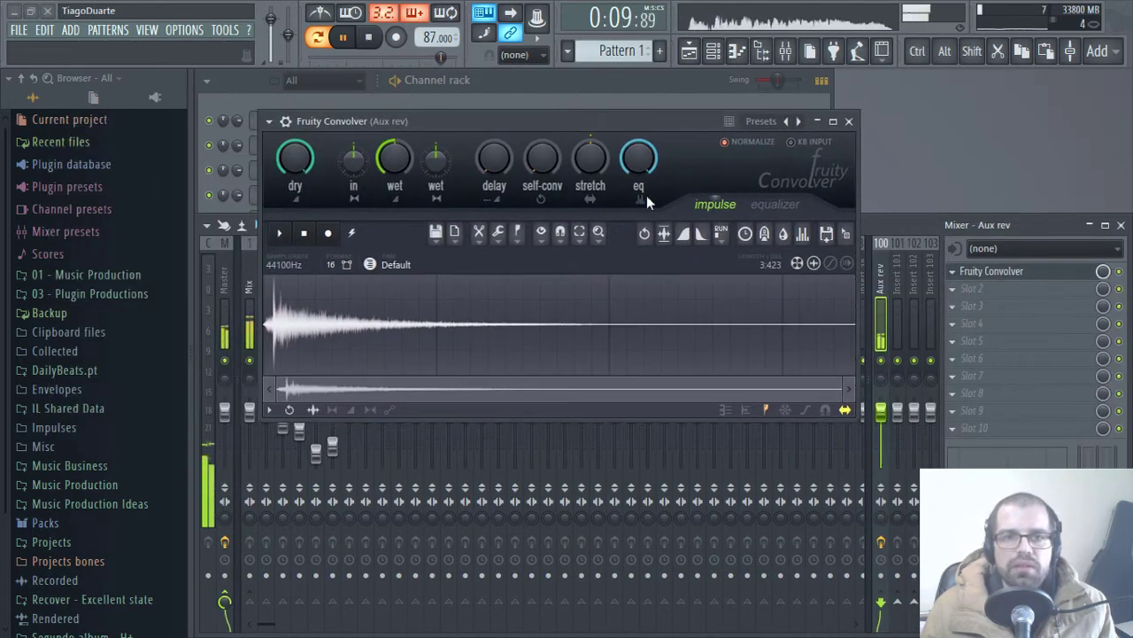
# - Load the Evnt - Cellar impulse preset in the Convolver and turn the dry level fully down
pyautogui.rightClick(799, 121)
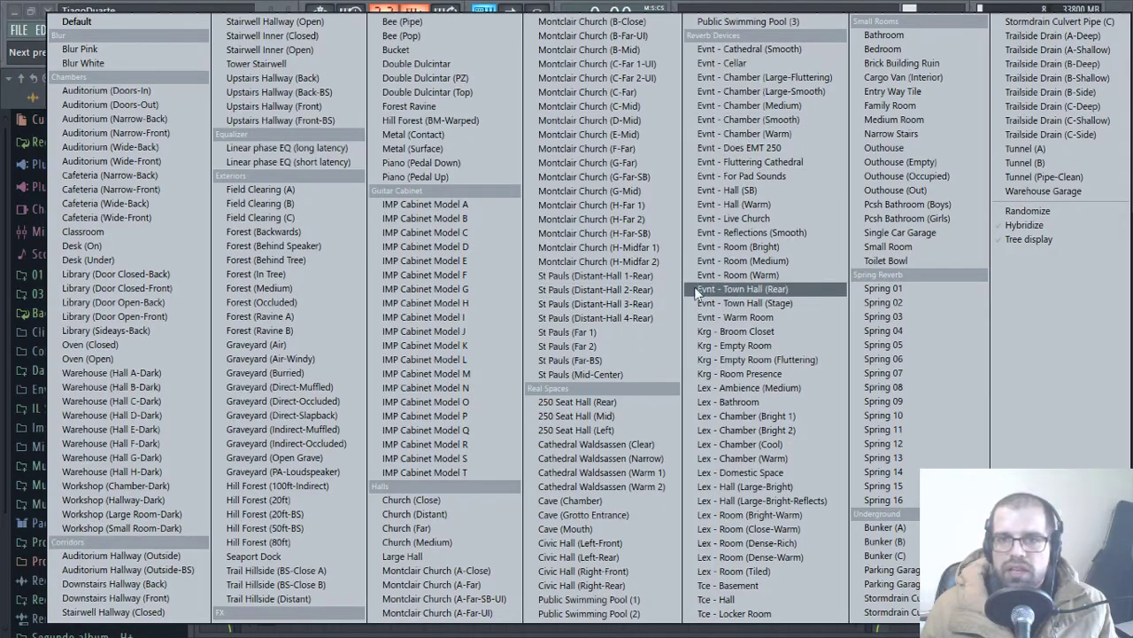
pyautogui.click(759, 49)
pyautogui.moveTo(295, 158); pyautogui.dragTo(297, 212)
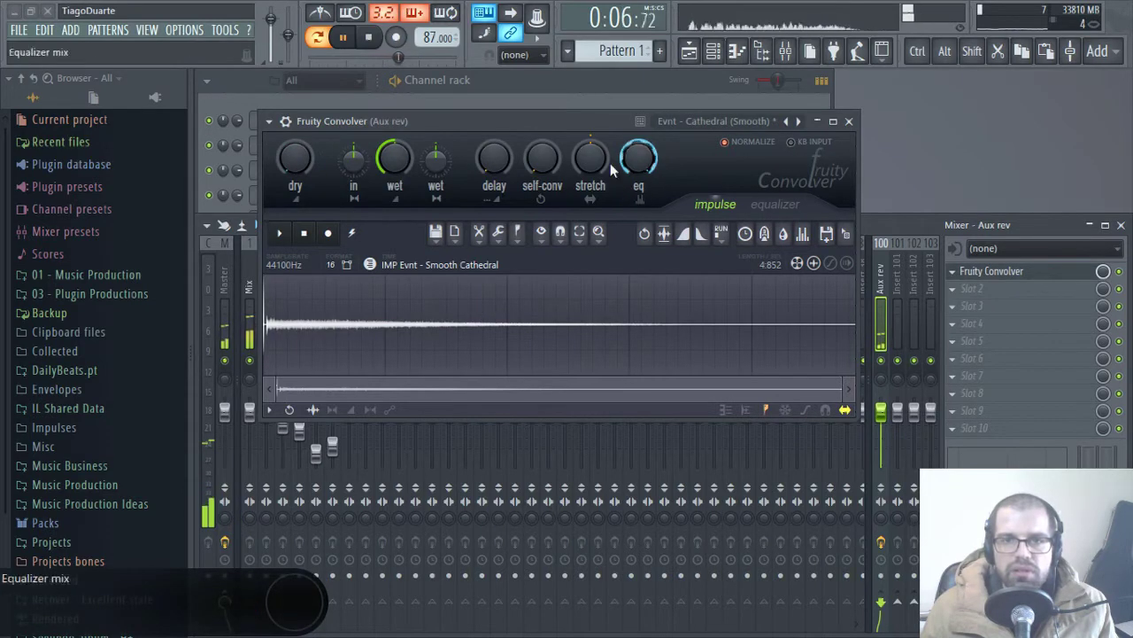
pyautogui.click(797, 121)
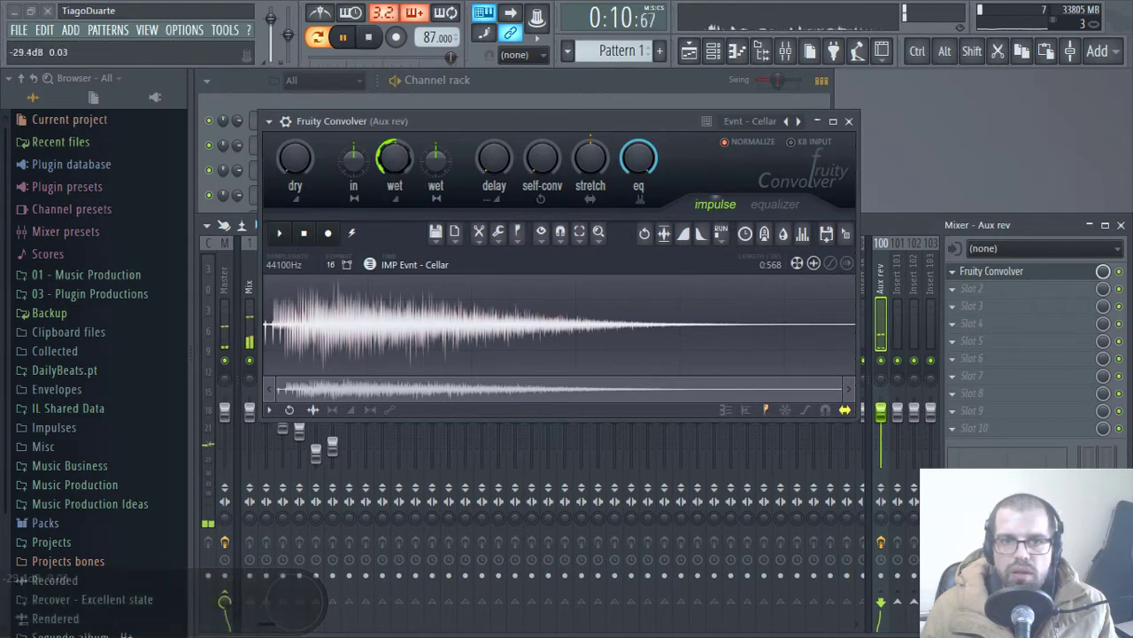
# - Raise the Convolver's wet level, set its wet stereo separation to 18%, and copy that separation value
pyautogui.moveTo(394, 158); pyautogui.dragTo(394, 149)
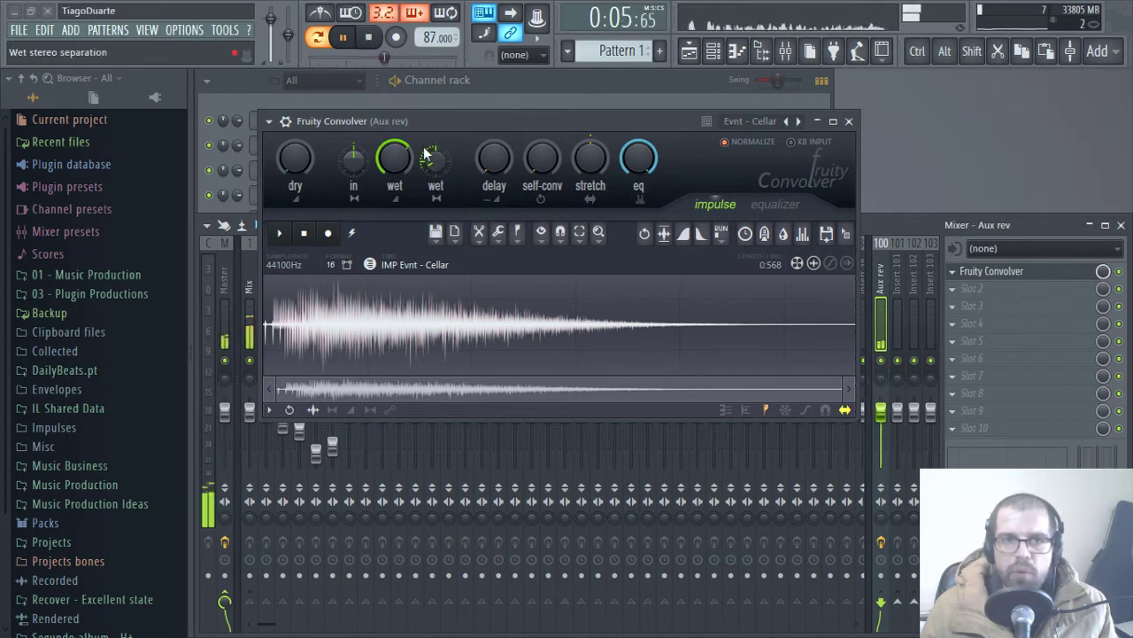
pyautogui.moveTo(441, 164); pyautogui.dragTo(442, 152)
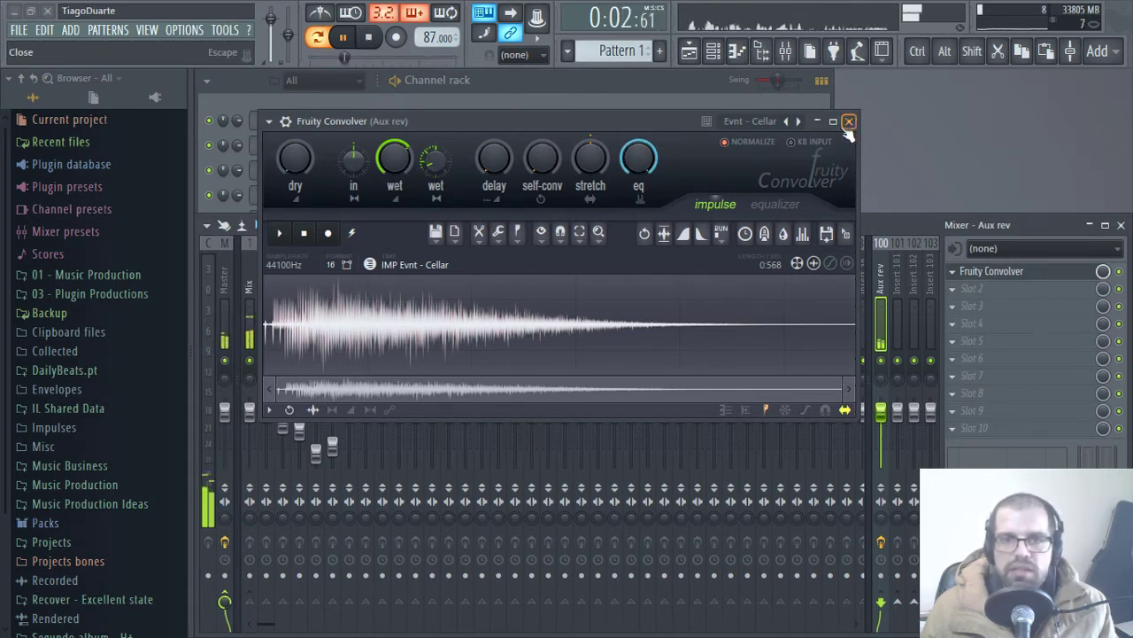
pyautogui.rightClick(441, 161)
pyautogui.click(479, 344)
# - Compare the sound by resetting the wet stereo separation and pasting the copied 18% value back
pyautogui.rightClick(451, 172)
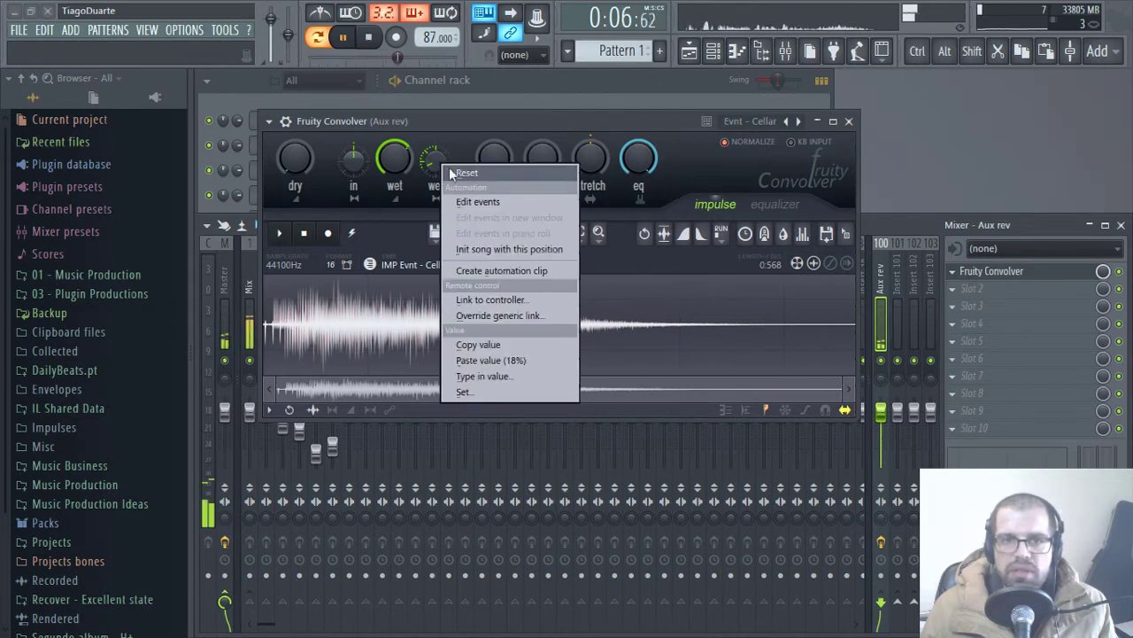
pyautogui.click(478, 173)
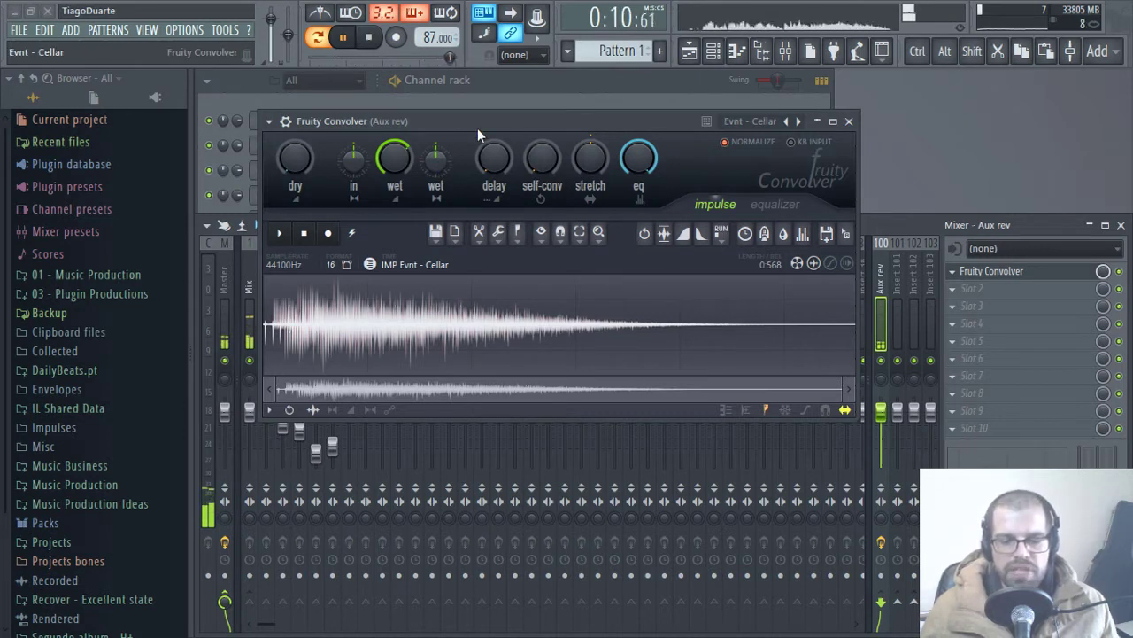
pyautogui.rightClick(437, 165)
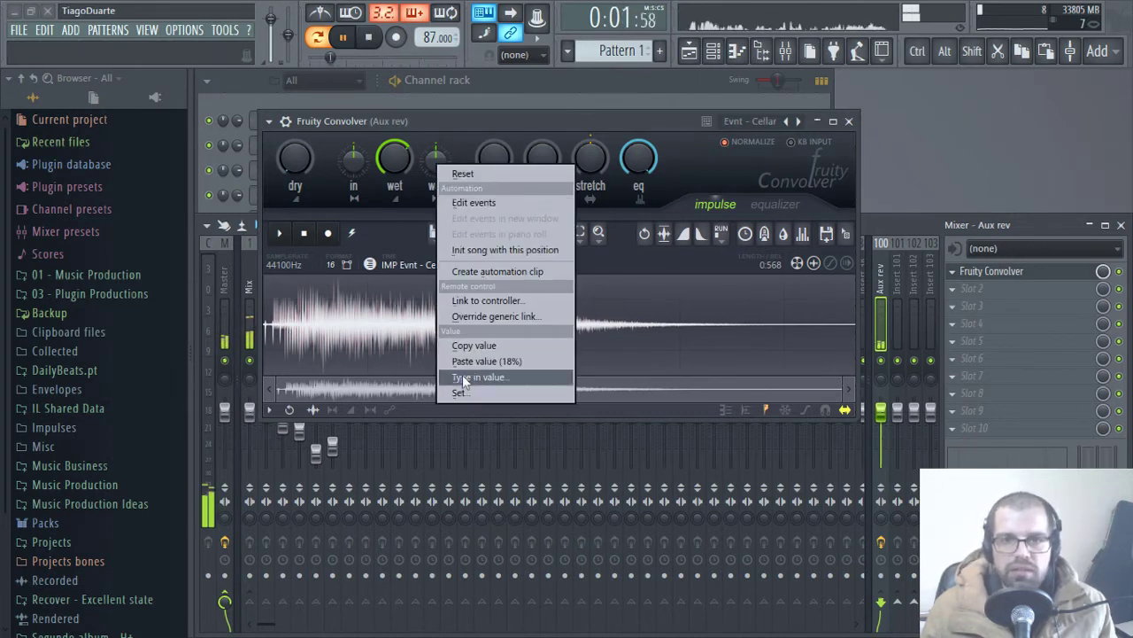
pyautogui.click(486, 365)
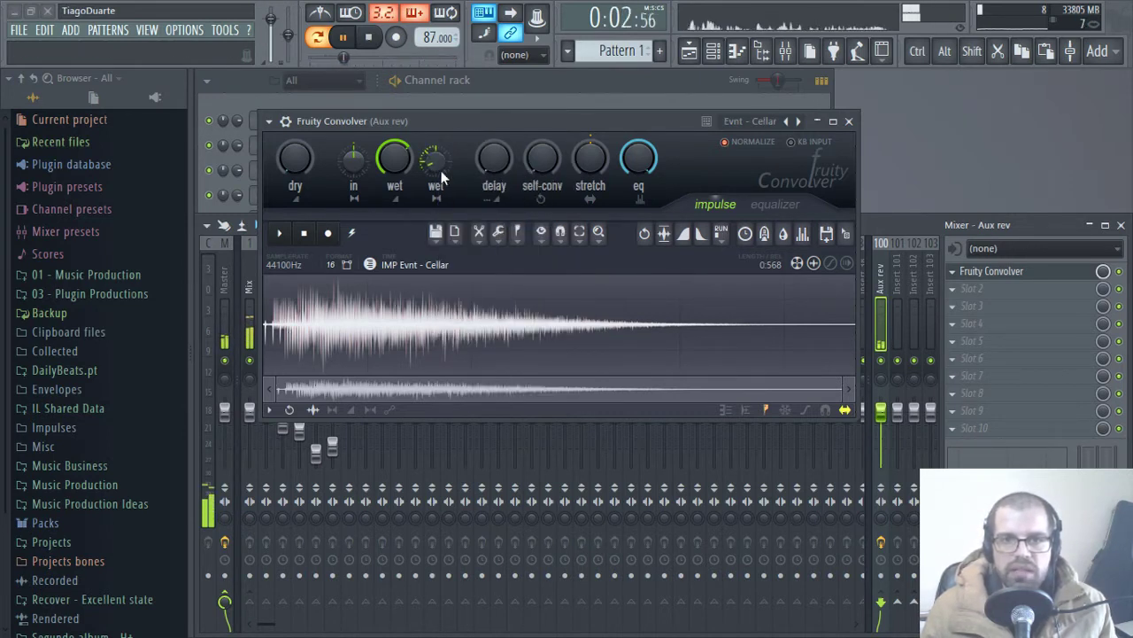
# - Close the Convolver and load FidelityEQ into the second effect slot of the Aux rev track
pyautogui.click(849, 122)
pyautogui.click(953, 287)
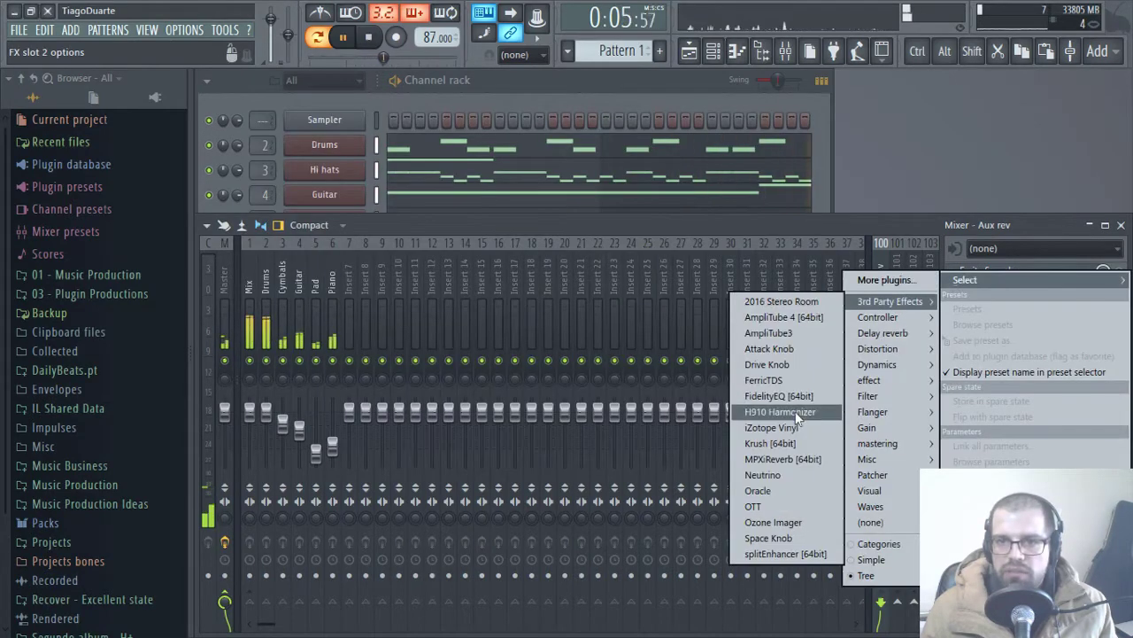
pyautogui.click(775, 396)
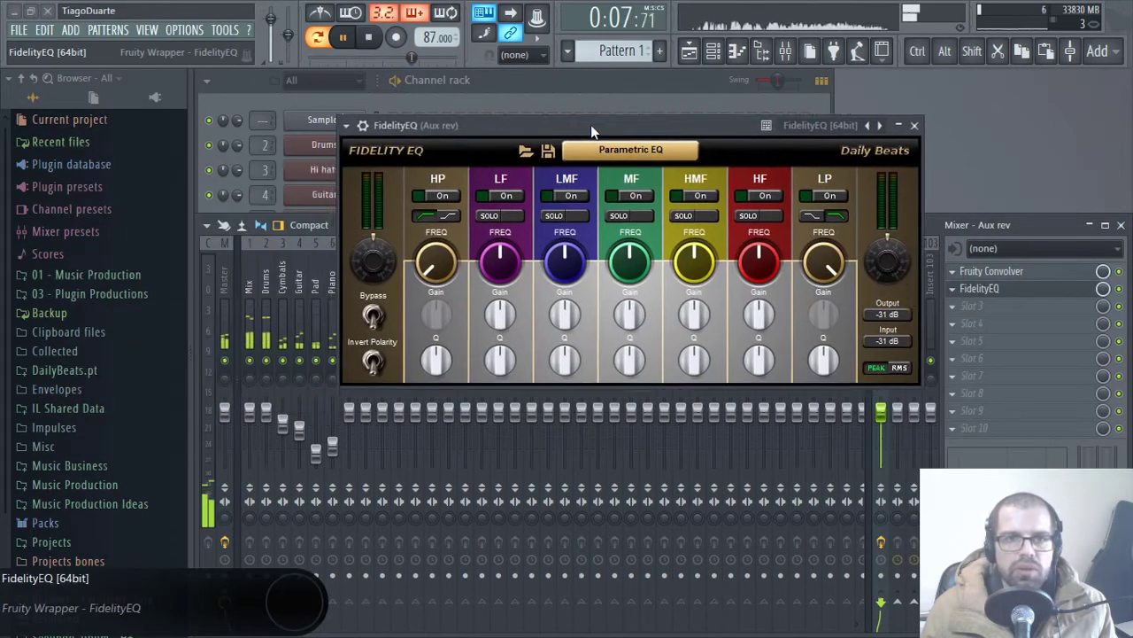
pyautogui.moveTo(329, 201); pyautogui.dragTo(431, 189)
# - Enable the high-pass filter in FidelityEQ, set its frequency to about 736 Hz, and close the equalizer
pyautogui.click(425, 184)
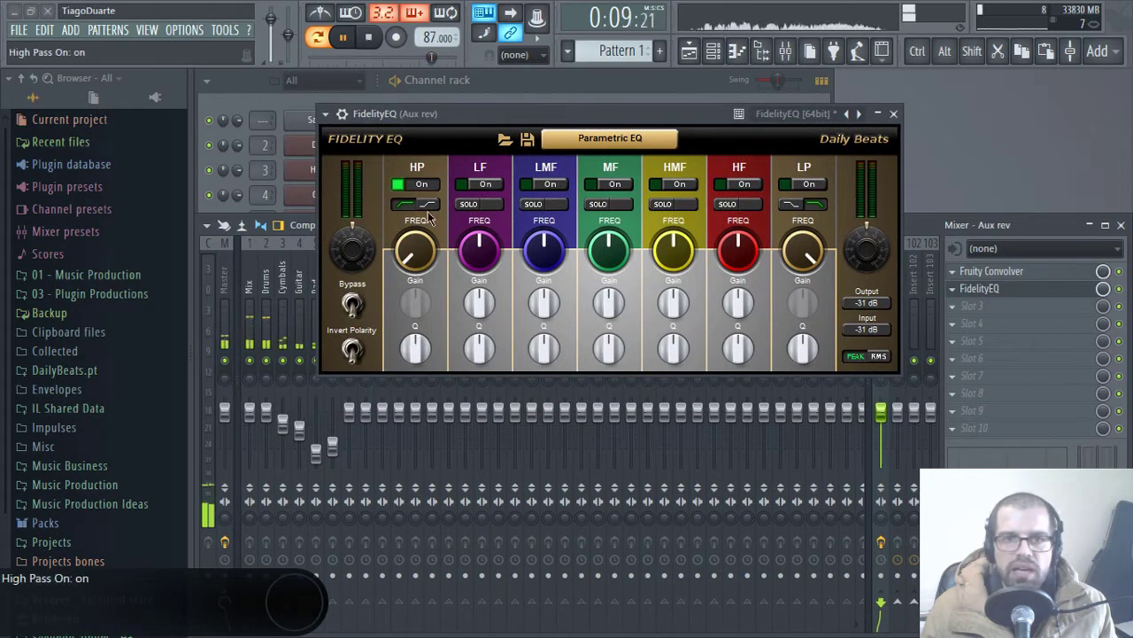
pyautogui.moveTo(427, 262); pyautogui.dragTo(425, 255)
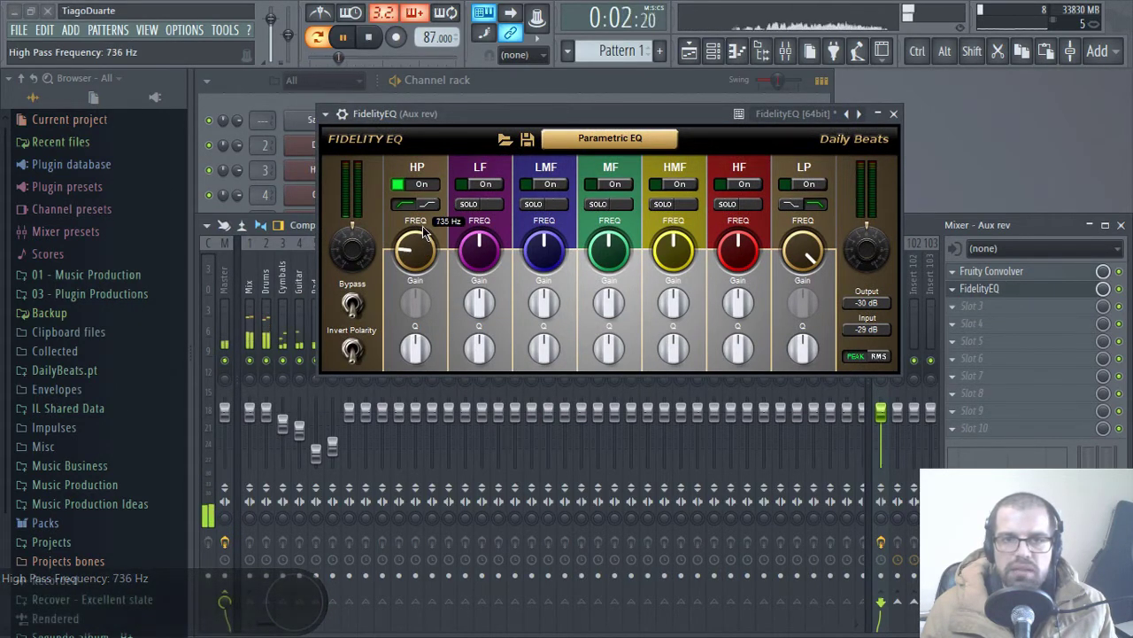
pyautogui.click(893, 113)
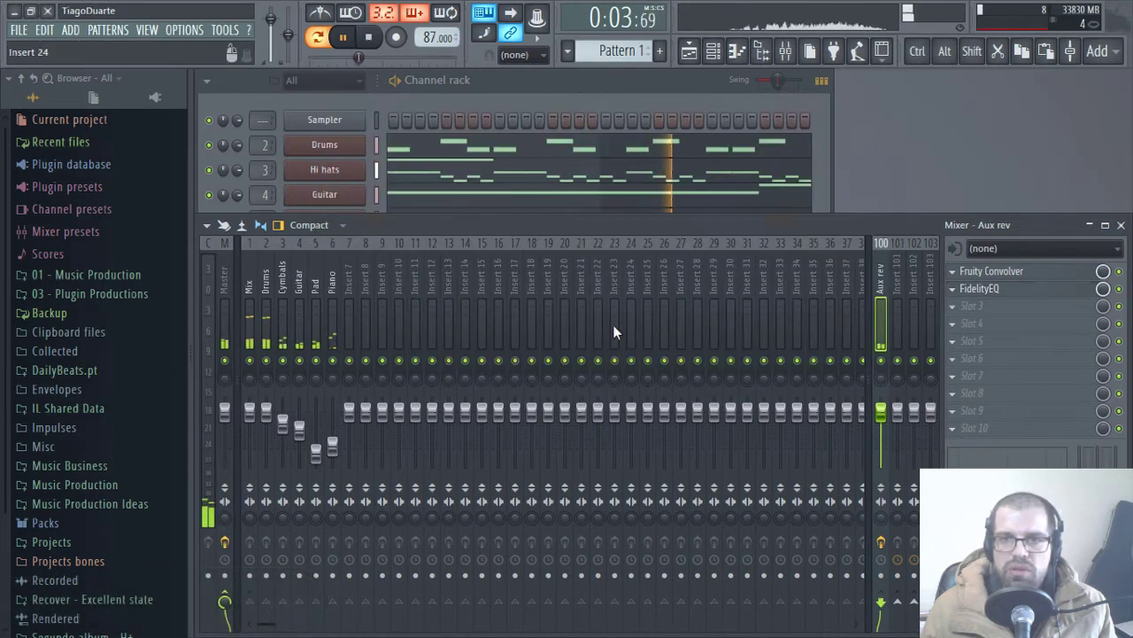
# - Route the Mix track to the Master
pyautogui.click(249, 266)
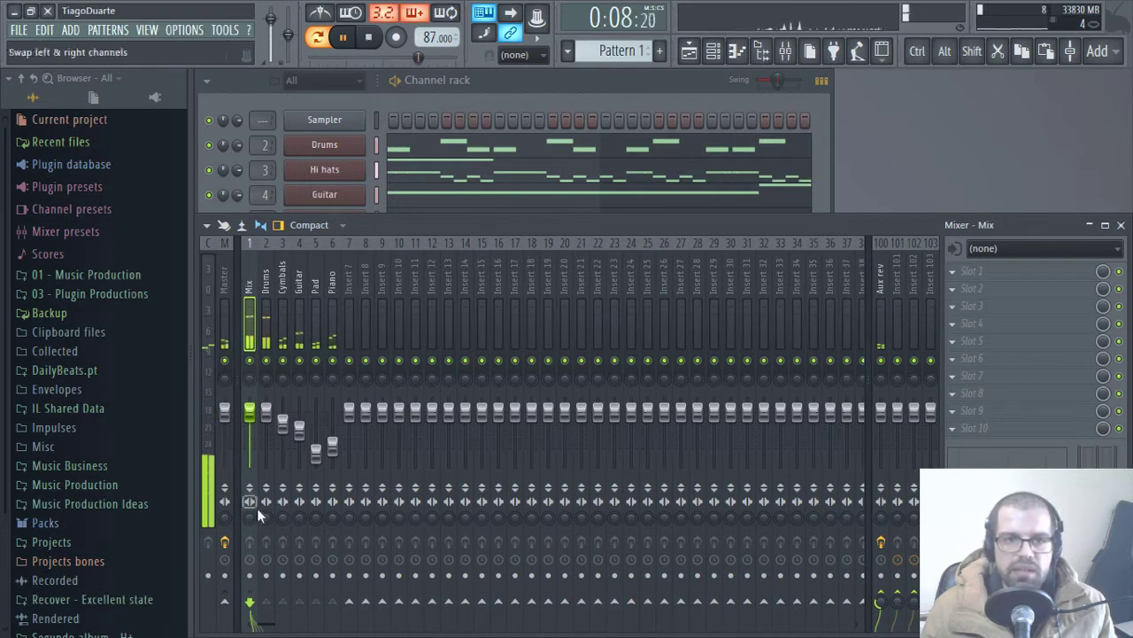
pyautogui.click(226, 604)
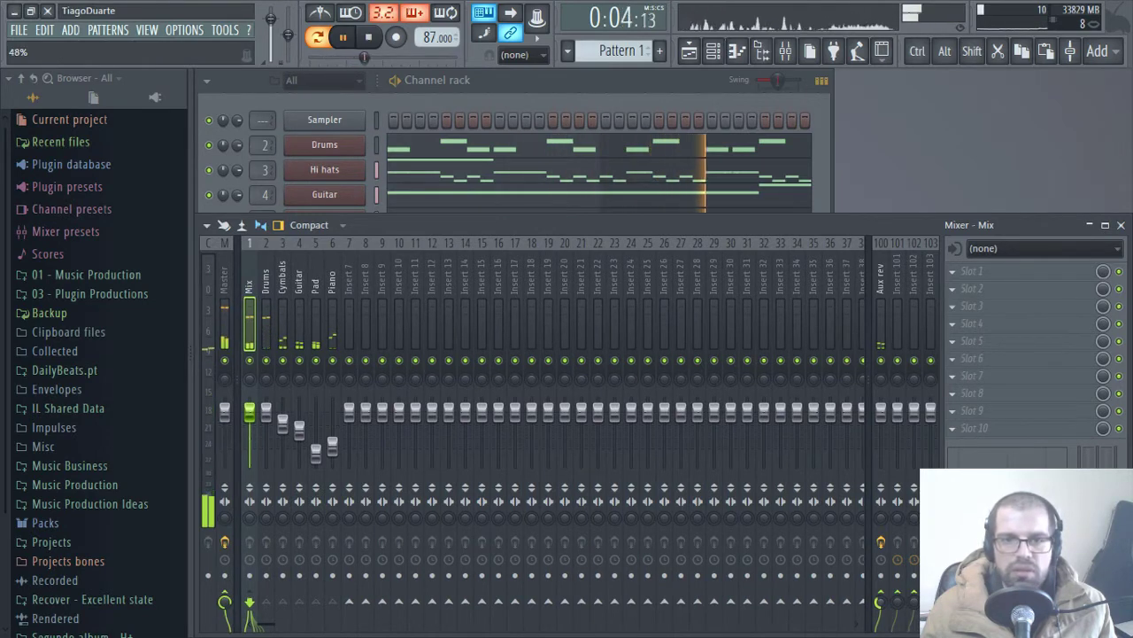
# - Raise the gain of the Fruity Limiter on the Master track to about 8.5 dB and close the limiter
pyautogui.click(221, 279)
pyautogui.click(1027, 272)
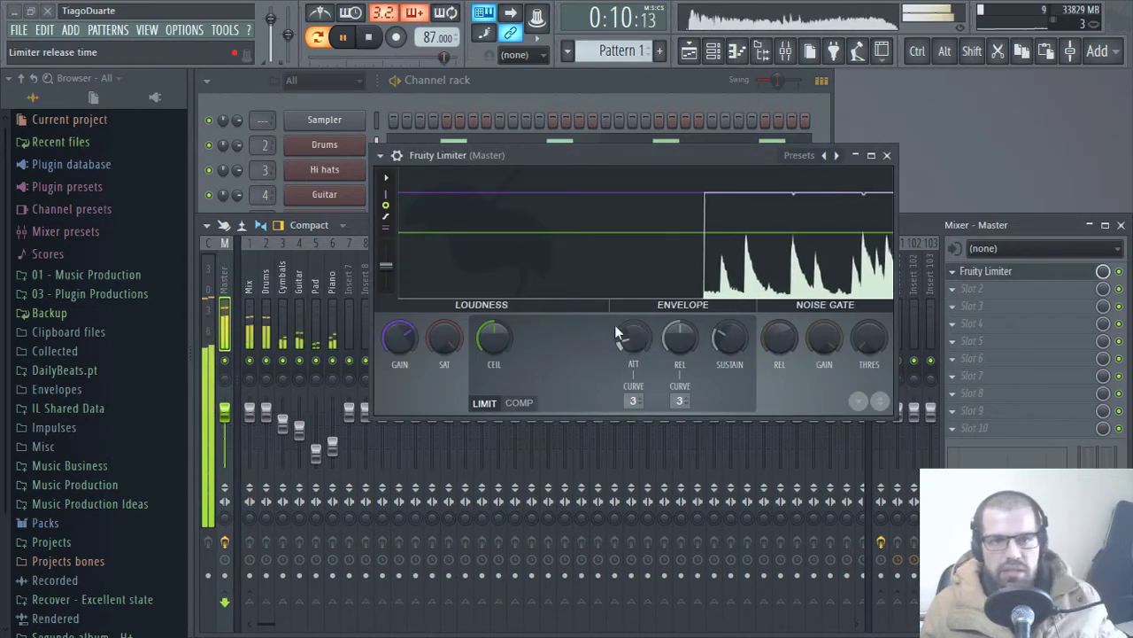
pyautogui.moveTo(401, 336); pyautogui.dragTo(400, 297)
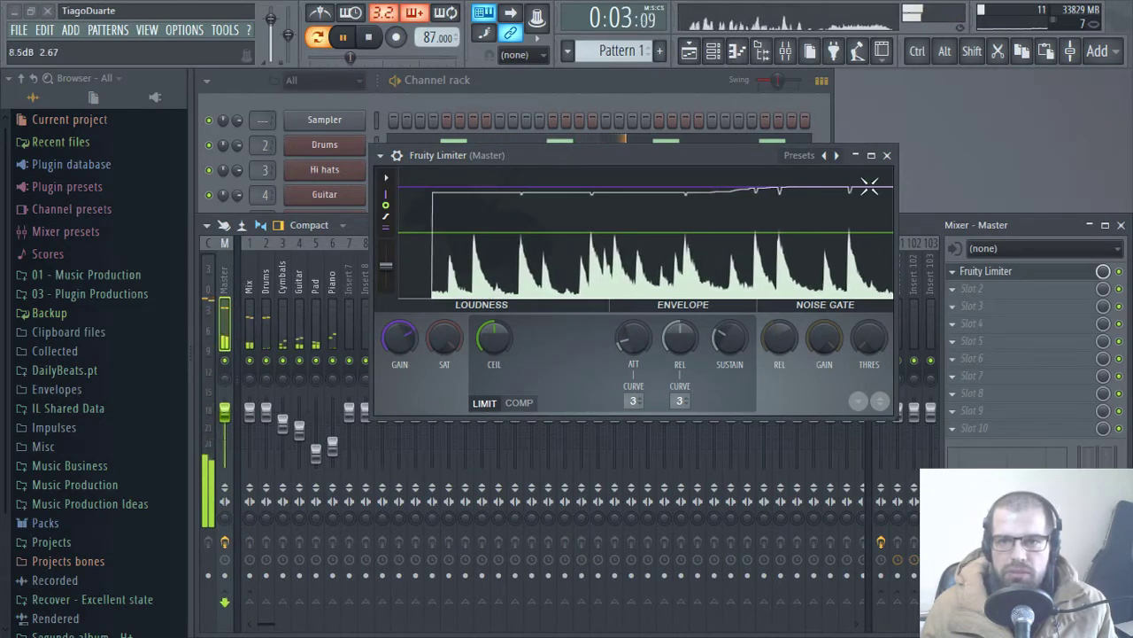
pyautogui.click(887, 155)
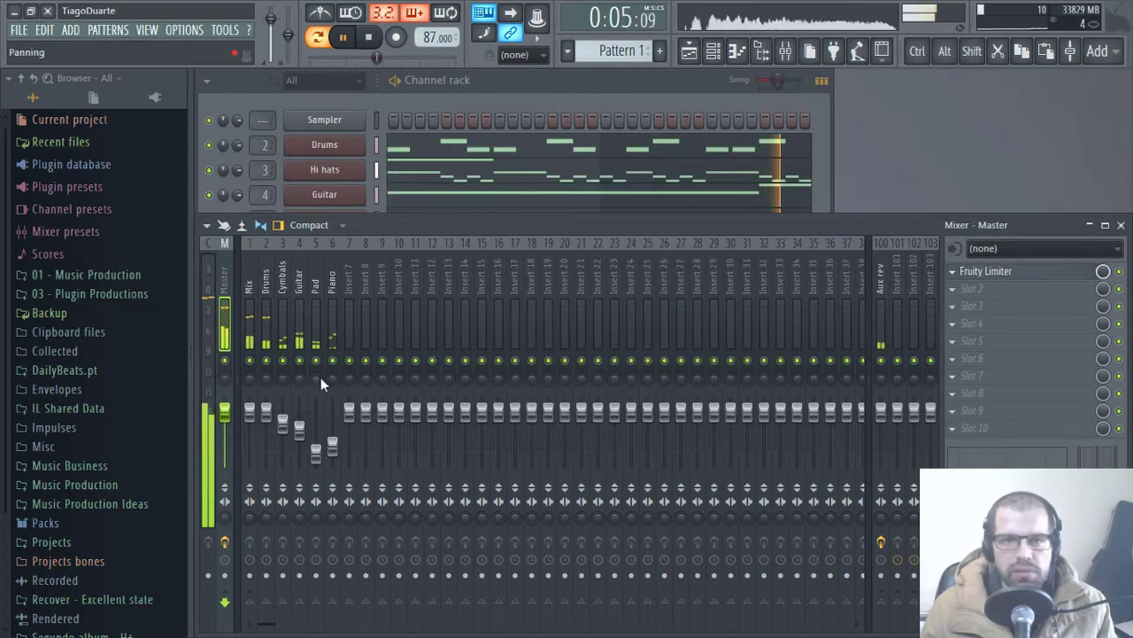
pyautogui.click(333, 283)
pyautogui.click(283, 293)
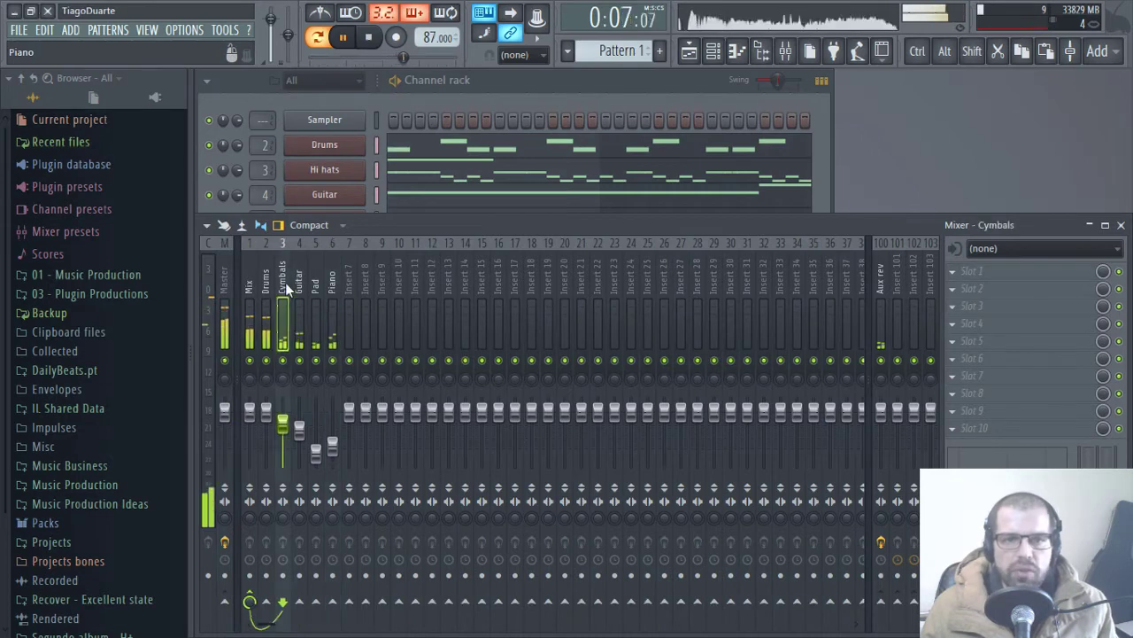
pyautogui.click(265, 292)
pyautogui.click(333, 292)
pyautogui.click(299, 292)
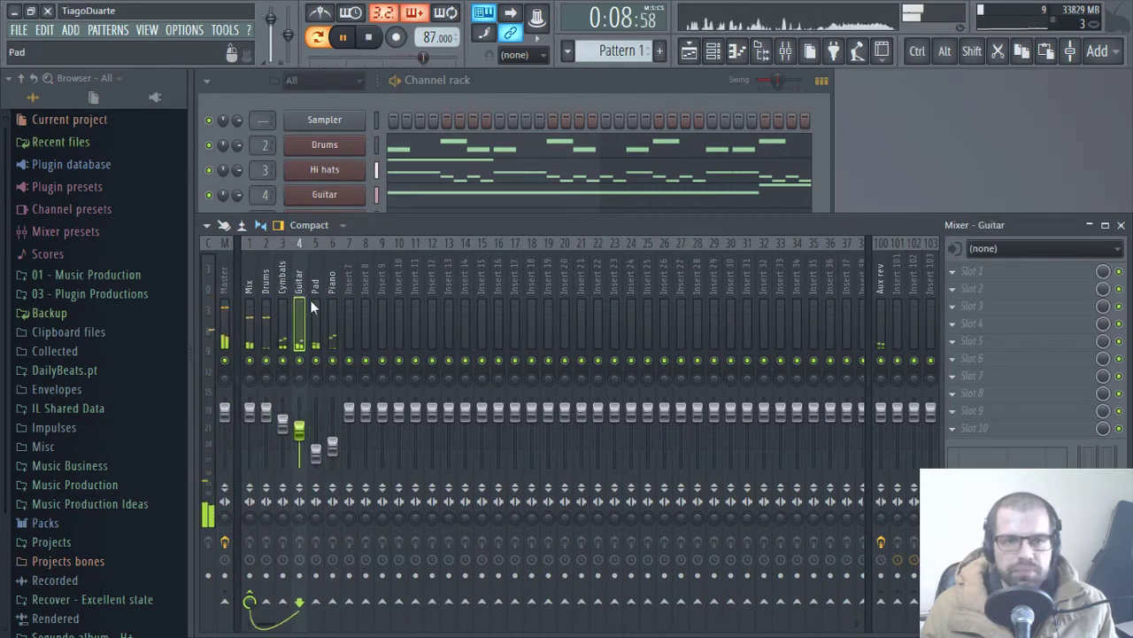
# - Rename the Xpand!2 channel in the channel rack as Piano
pyautogui.click(494, 108)
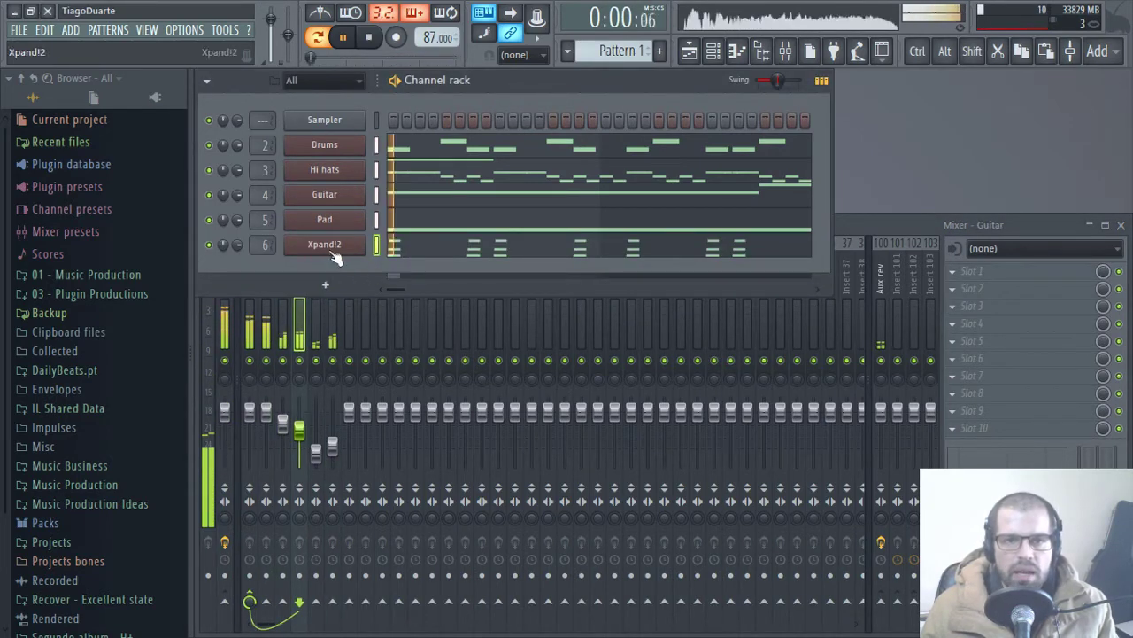
pyautogui.press('F2')
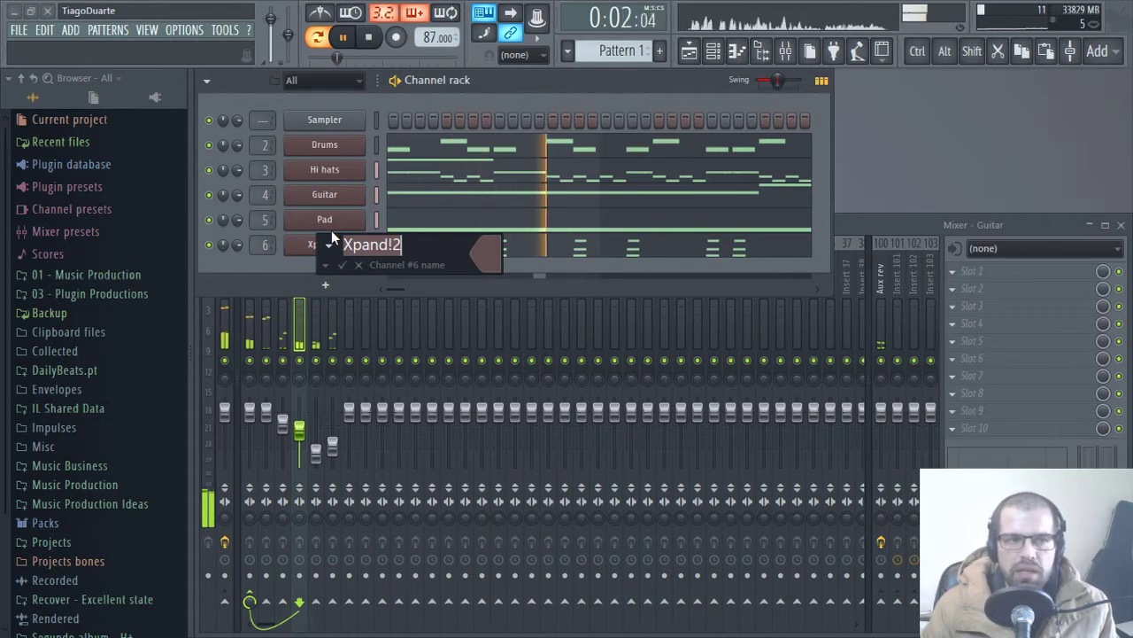
pyautogui.write('Piano')
pyautogui.press('Return')
# - Add a new Xpand!2 channel from the third-party generators and reposition its window so the full instrument shows
pyautogui.click(325, 285)
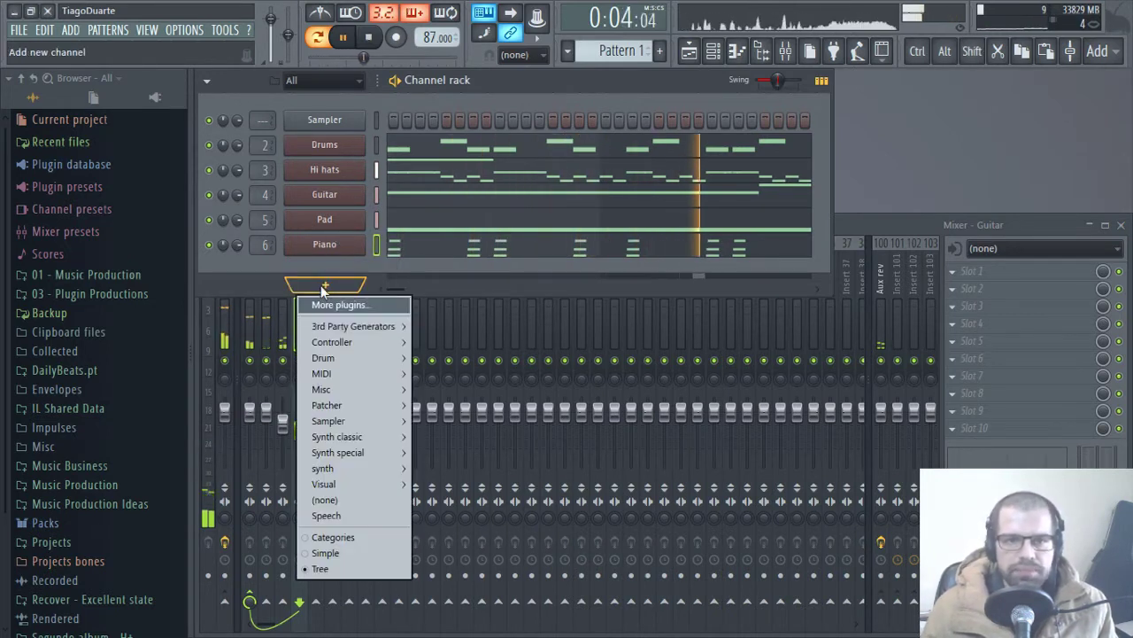
pyautogui.moveTo(379, 326)
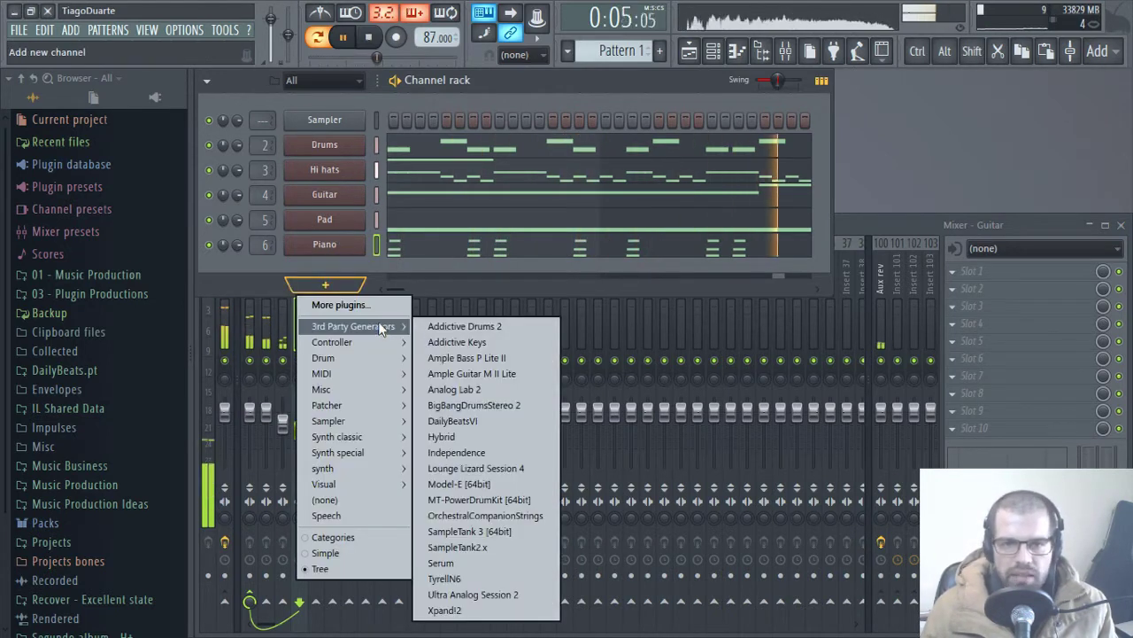
pyautogui.click(486, 611)
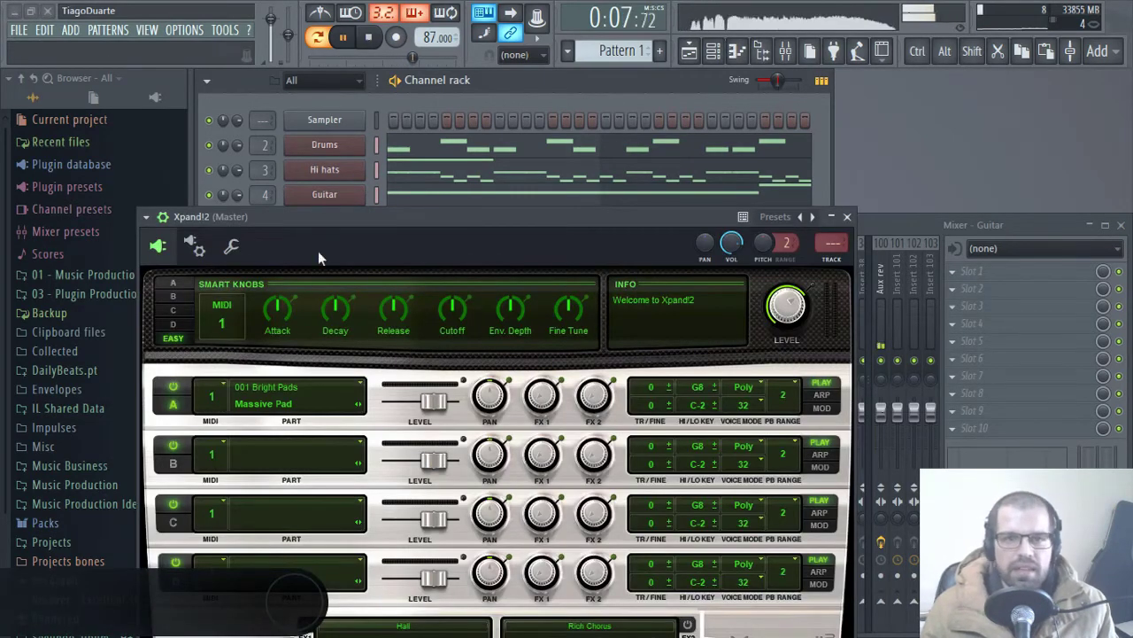
pyautogui.moveTo(318, 251); pyautogui.dragTo(429, 106)
pyautogui.moveTo(292, 76); pyautogui.dragTo(318, 137)
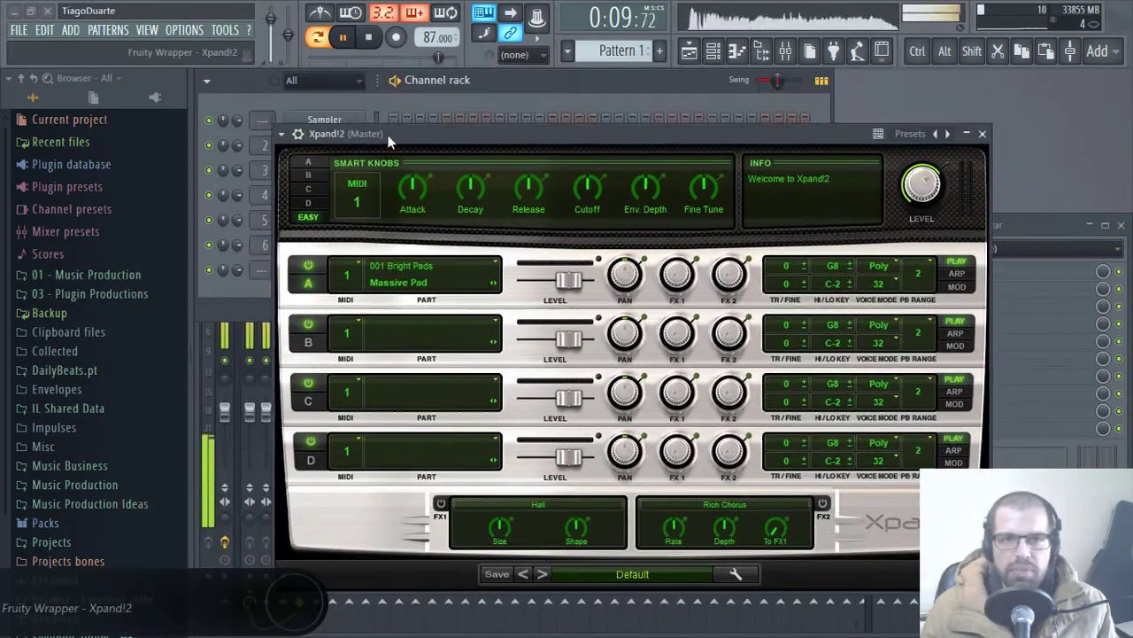
# - Stop playback and load the 35 Basic Lower Manual preset from the 15 Organs category in the new Xpand!2
pyautogui.click(636, 578)
pyautogui.moveTo(634, 582)
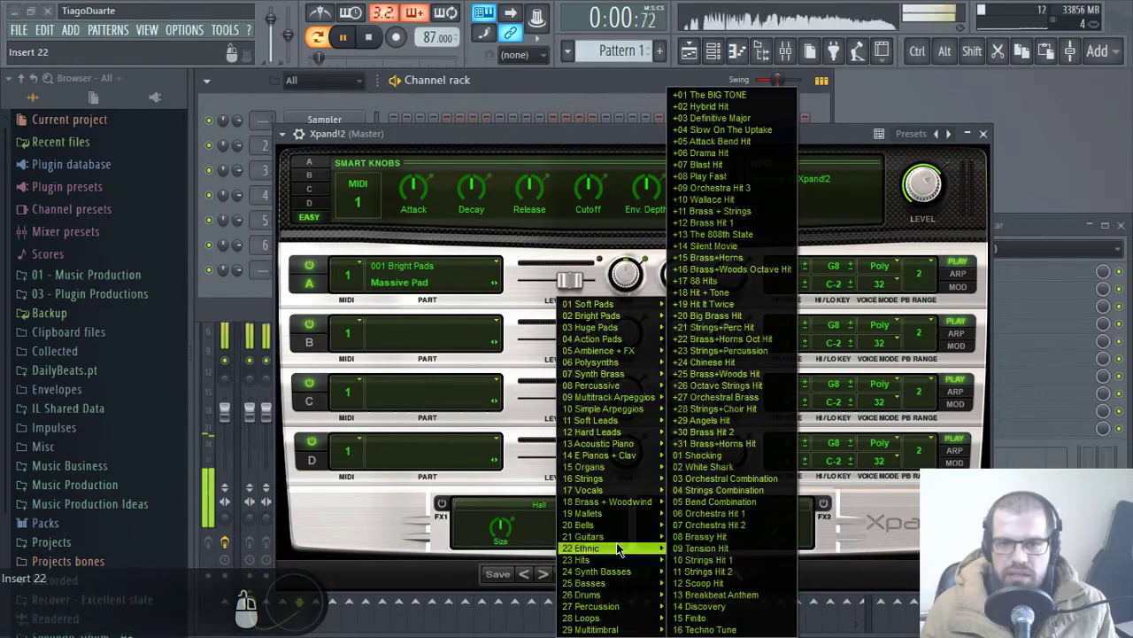
pyautogui.moveTo(628, 469)
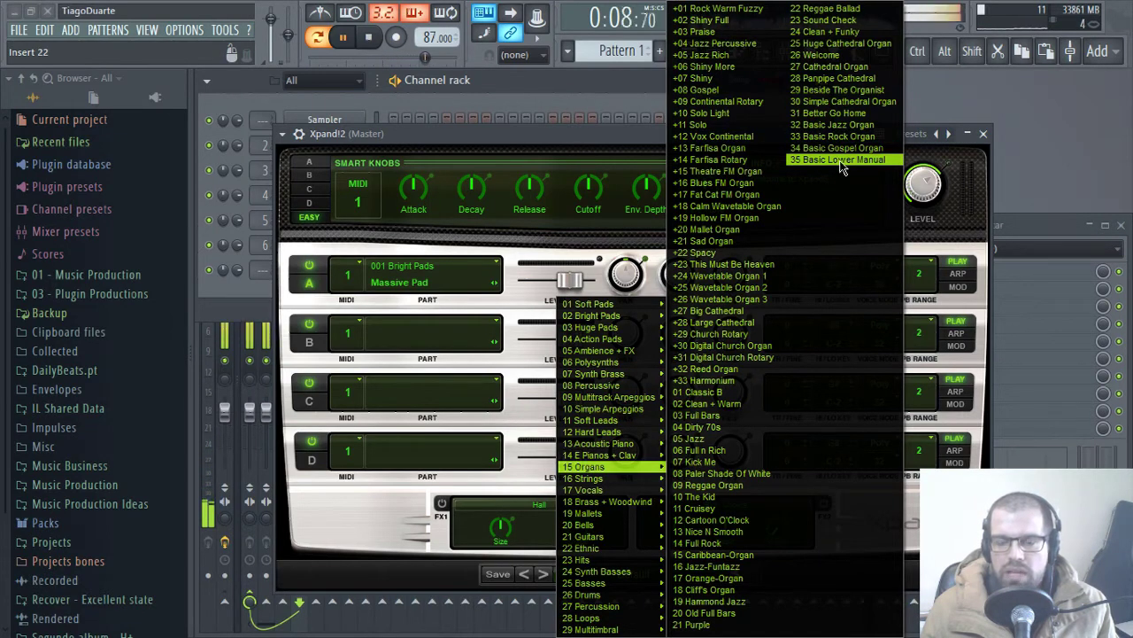
pyautogui.press('Escape')
pyautogui.press('space')
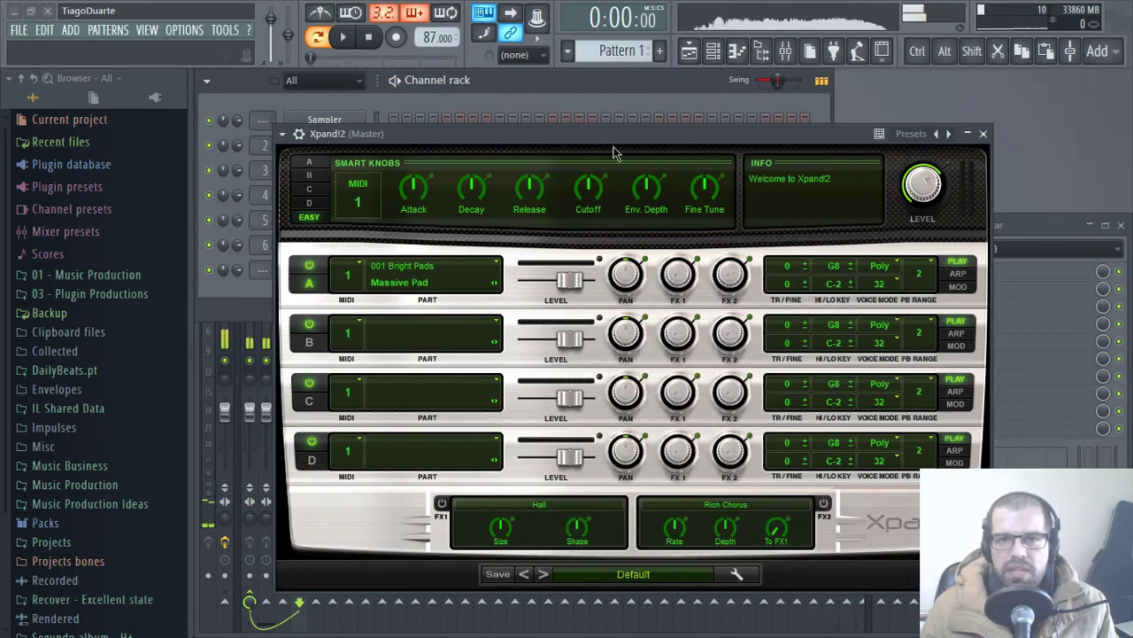
pyautogui.click(632, 573)
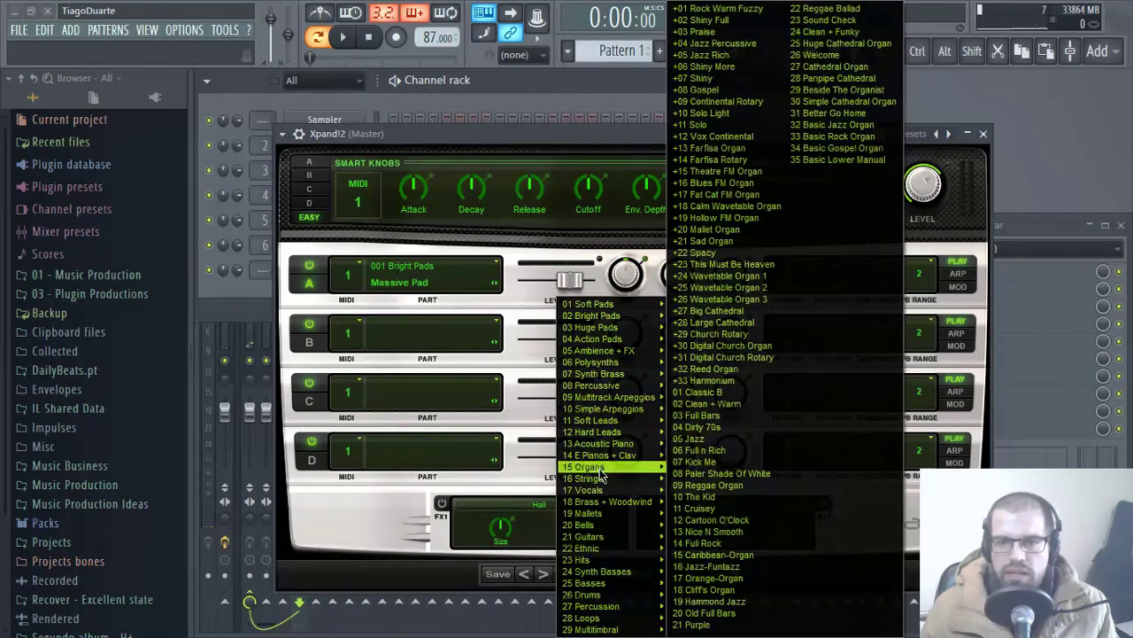
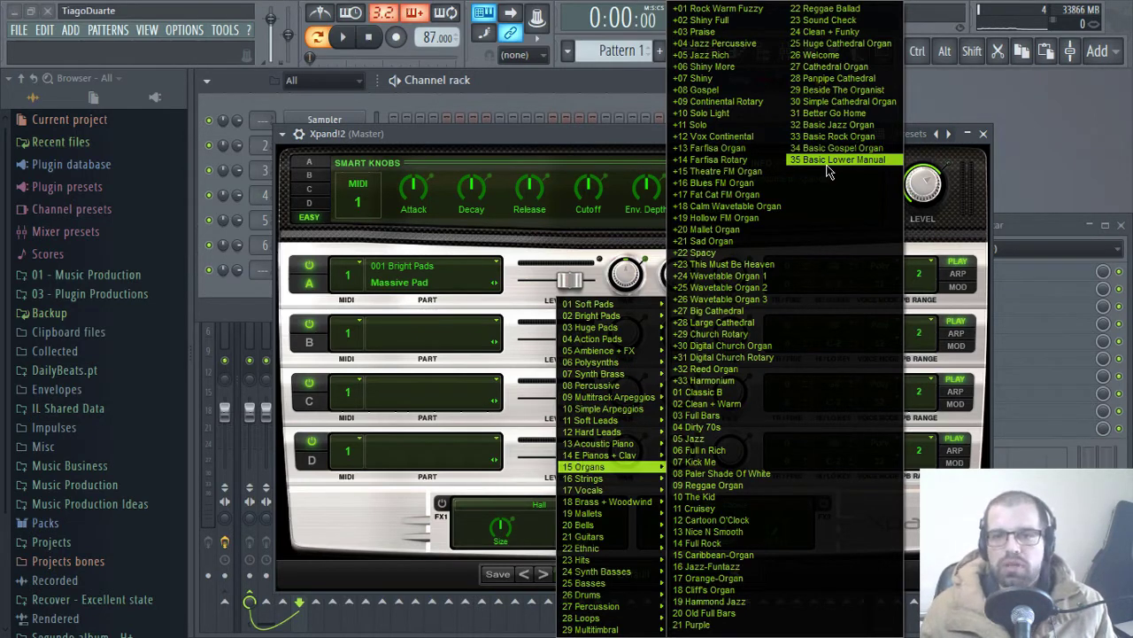
pyautogui.click(830, 169)
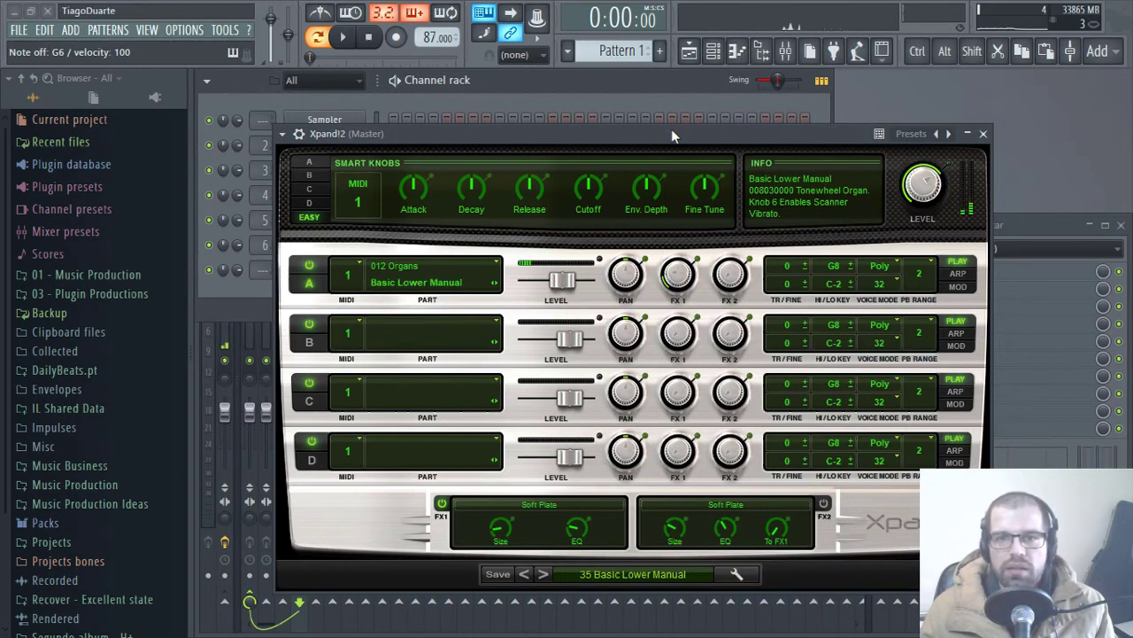
# - Set the base note of the typing keyboard to C4
pyautogui.rightClick(487, 13)
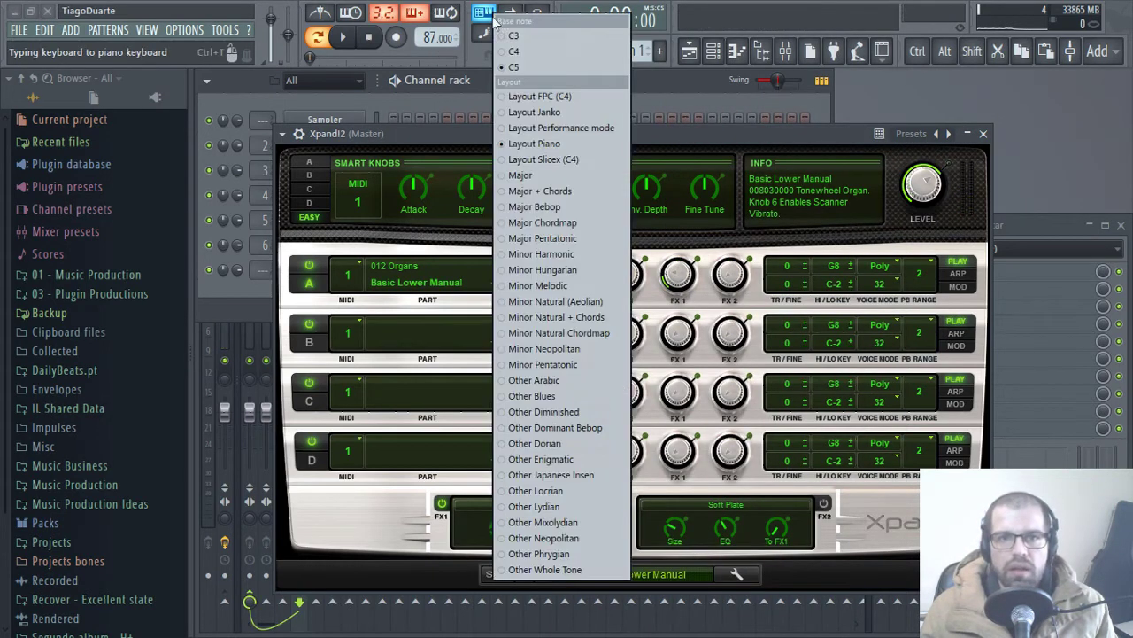
pyautogui.click(511, 53)
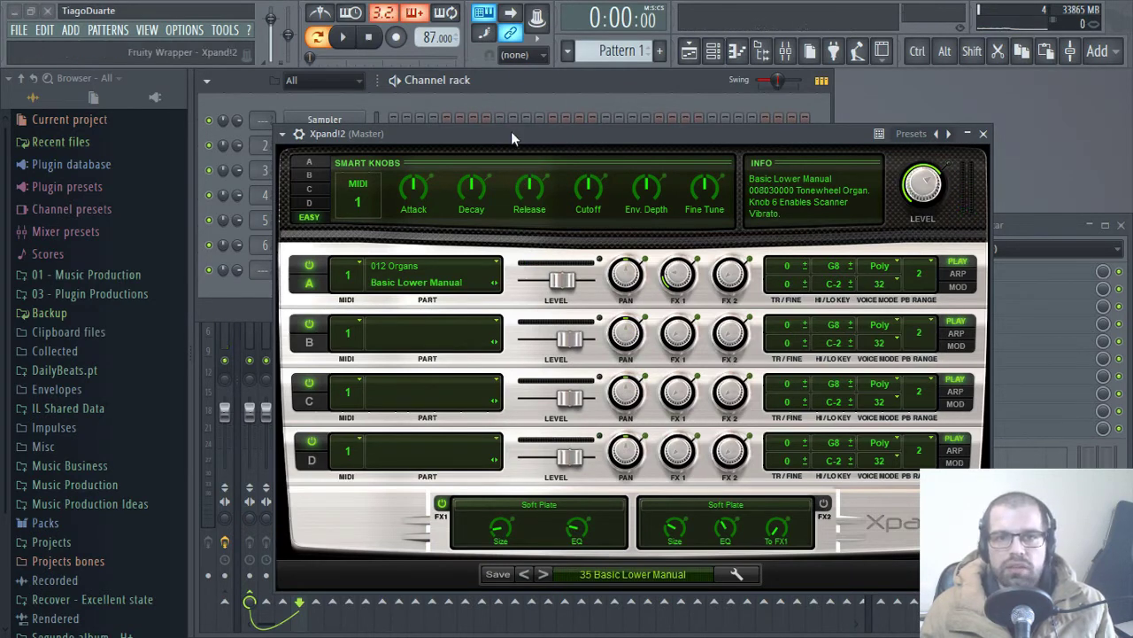
# - Route the new Xpand!2 organ channel to mixer insert 7 and lower that insert's fader while the beat plays
pyautogui.press('space')
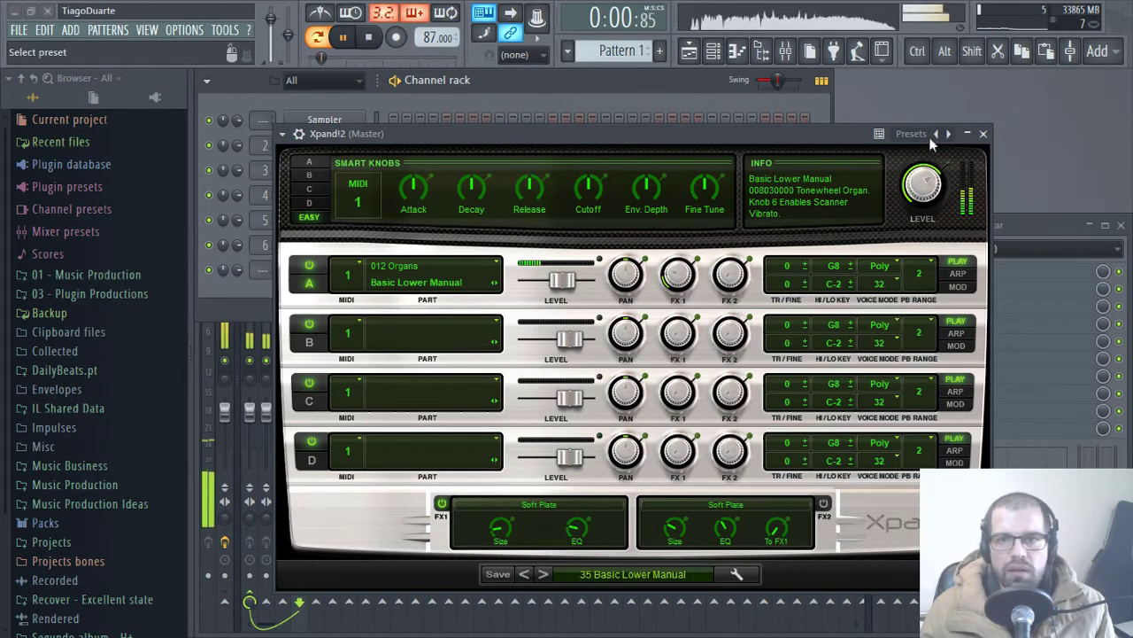
pyautogui.click(983, 133)
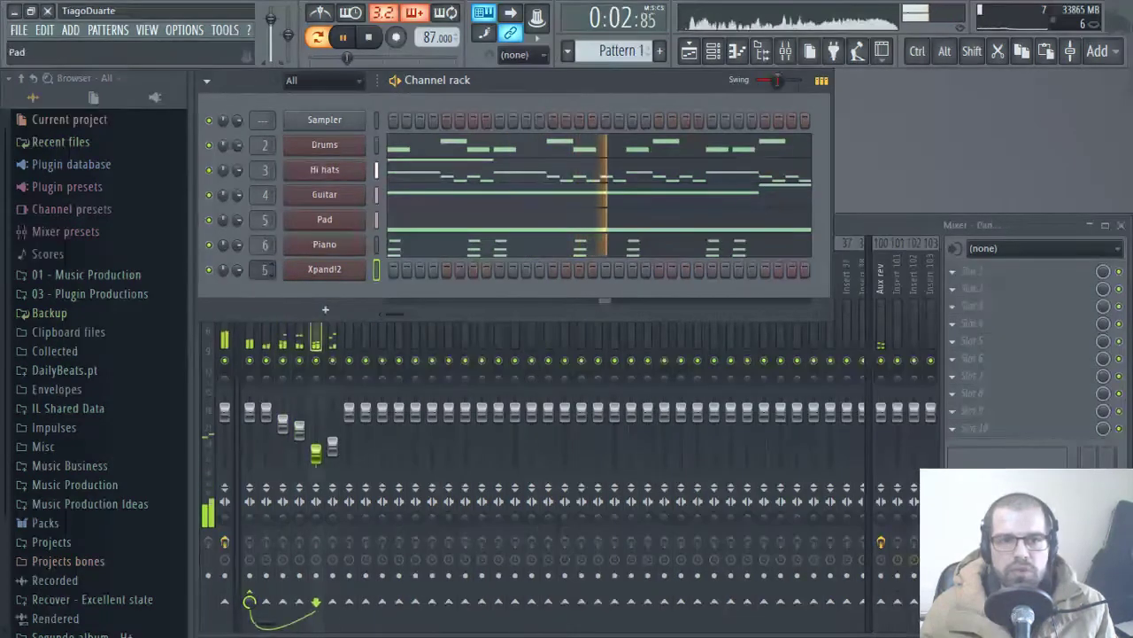
pyautogui.moveTo(349, 413); pyautogui.dragTo(349, 436)
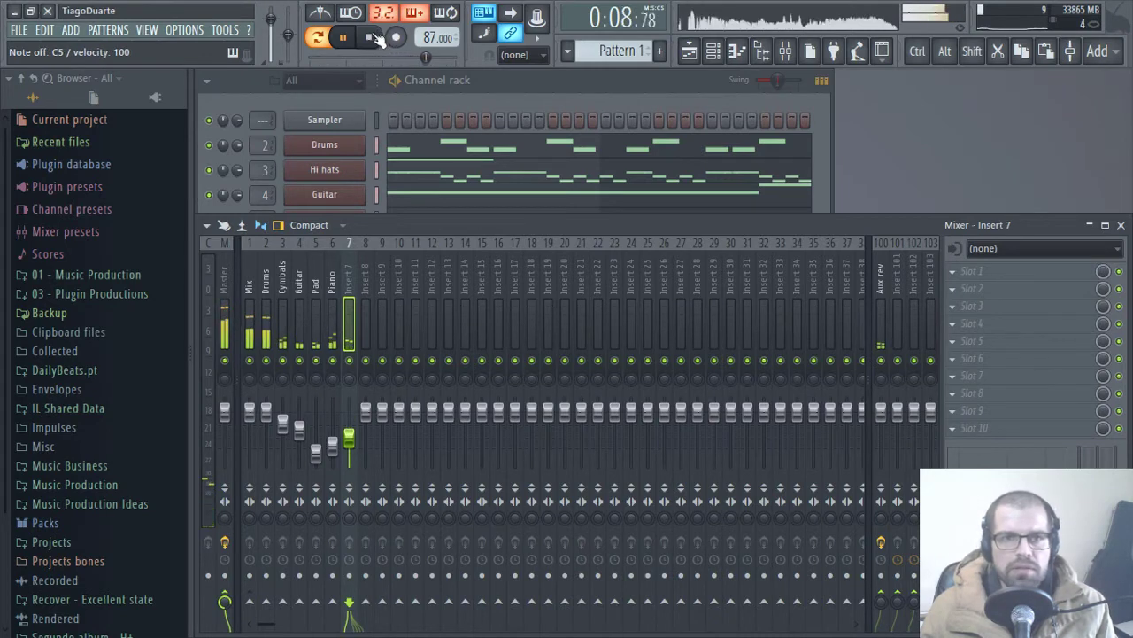
pyautogui.press('space')
pyautogui.click(492, 87)
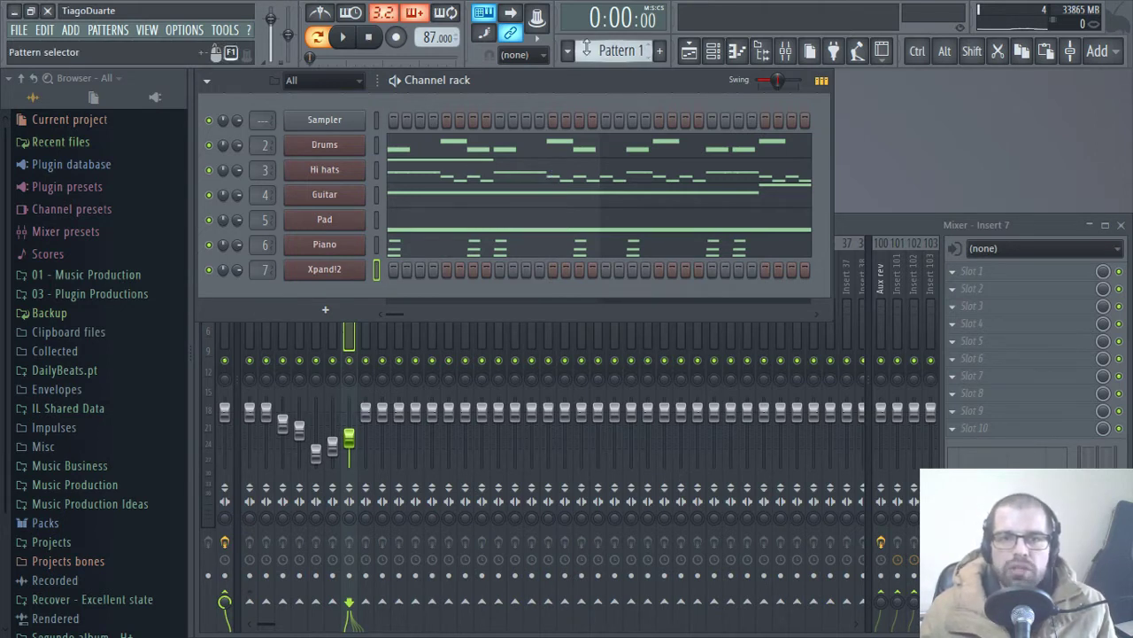
# - Switch to Pattern 2 and dump the score log into it to recover the improvised notes
pyautogui.scroll(-1, 621, 52)
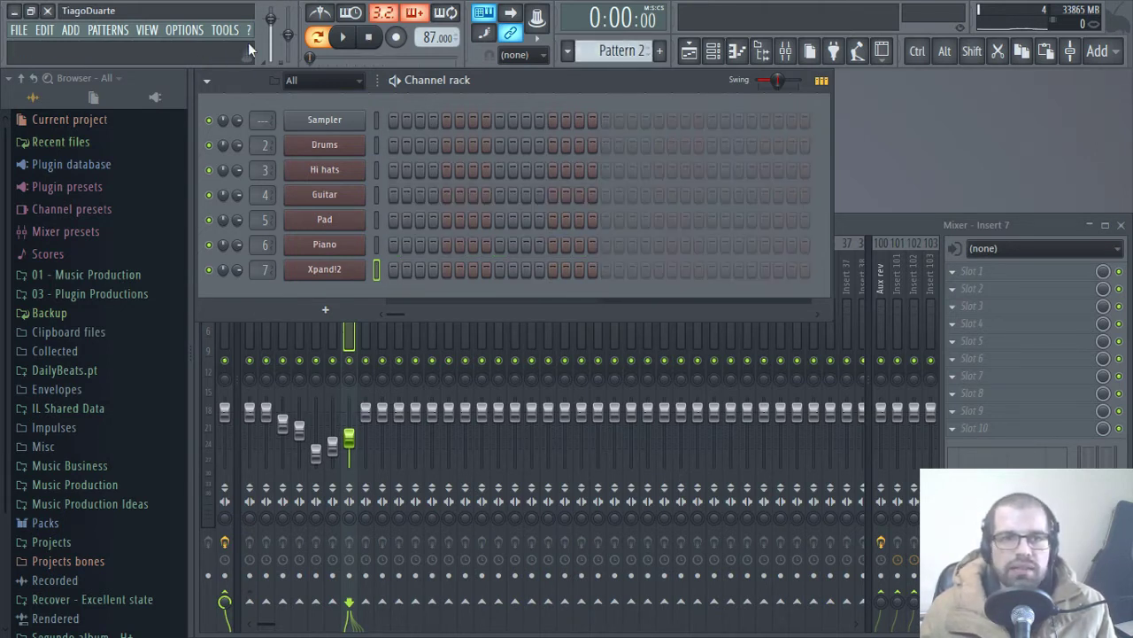
pyautogui.click(186, 30)
pyautogui.click(225, 31)
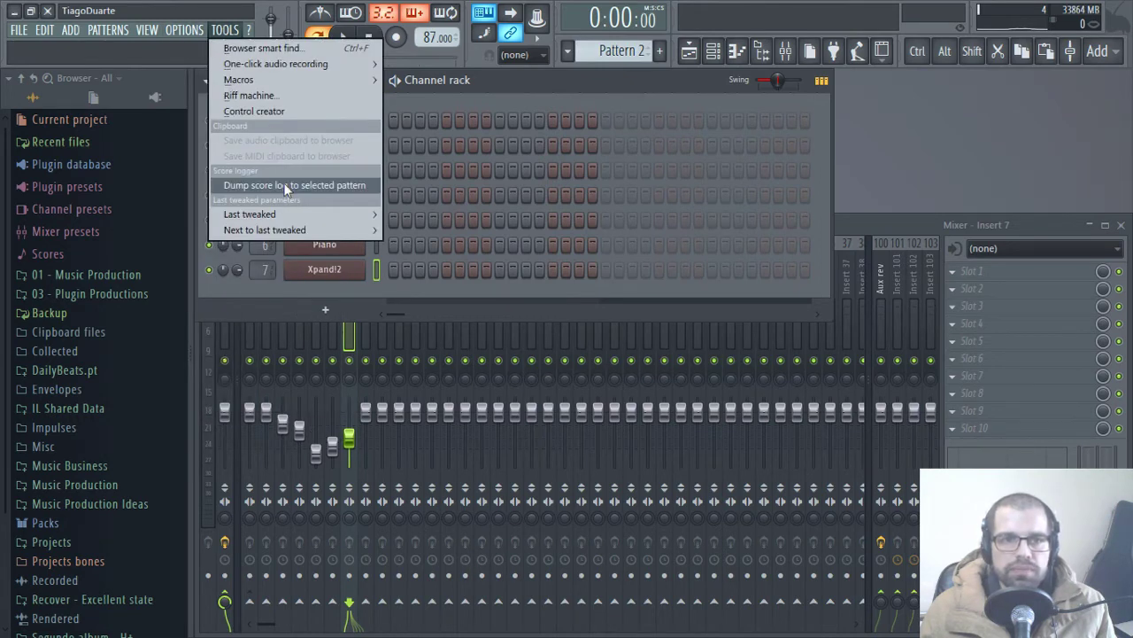
pyautogui.click(323, 187)
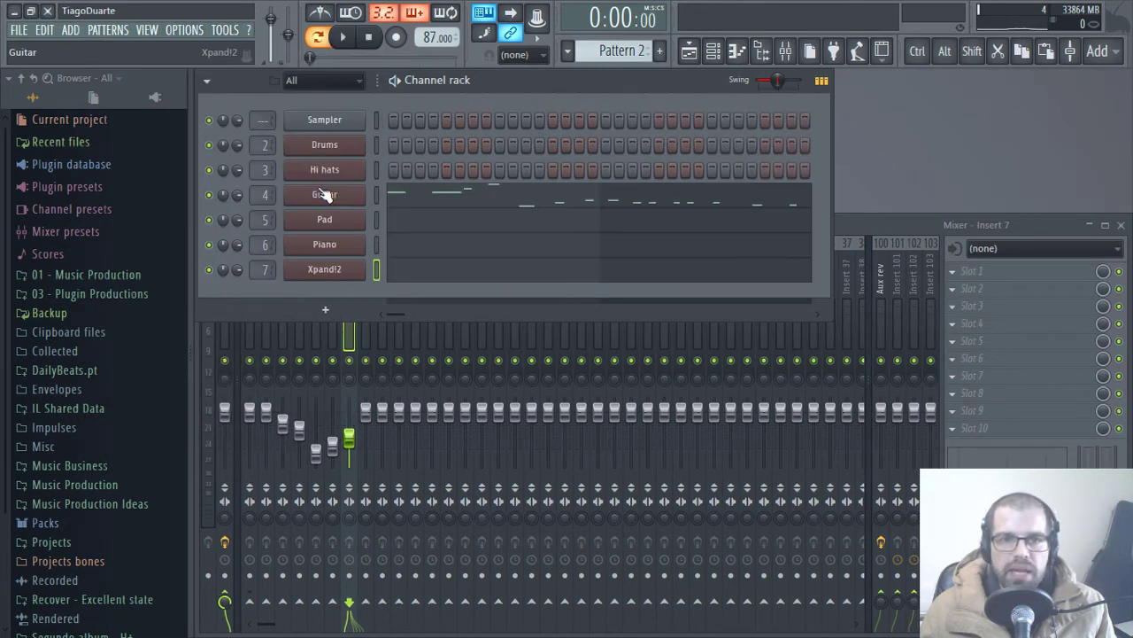
# - Cut the organ notes from bar 57 onward in Pattern 2's Xpand!2 piano roll
pyautogui.press('F7')
pyautogui.keyDown('ctrl'); pyautogui.scroll(-8, 605, 327); pyautogui.keyUp('ctrl')
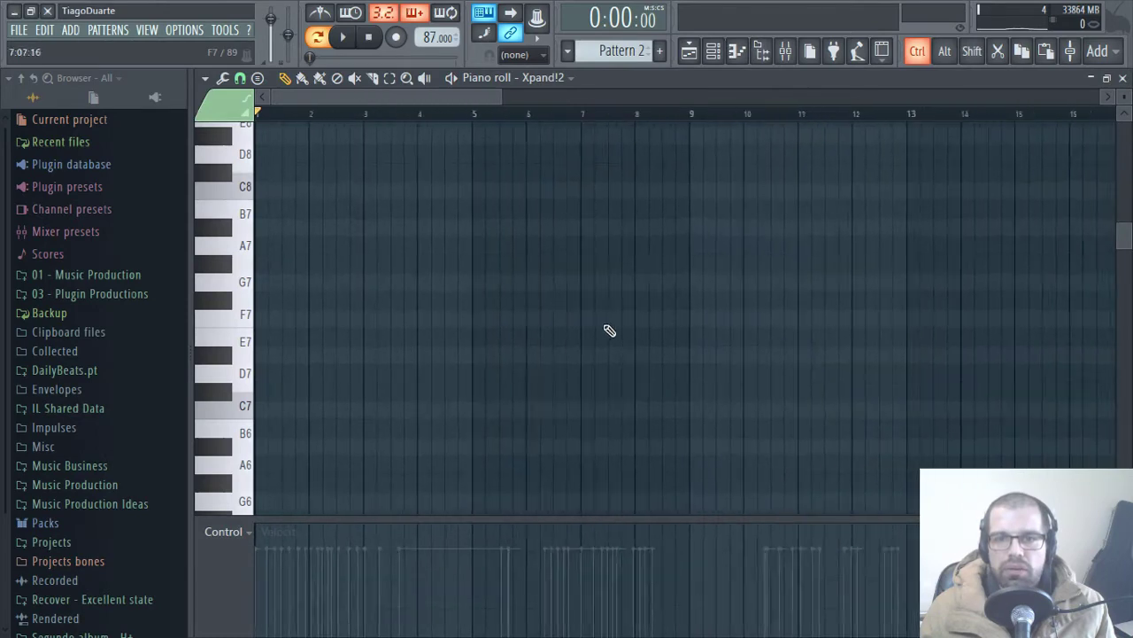
pyautogui.scroll(-4, 948, 377)
pyautogui.scroll(-5, 948, 376)
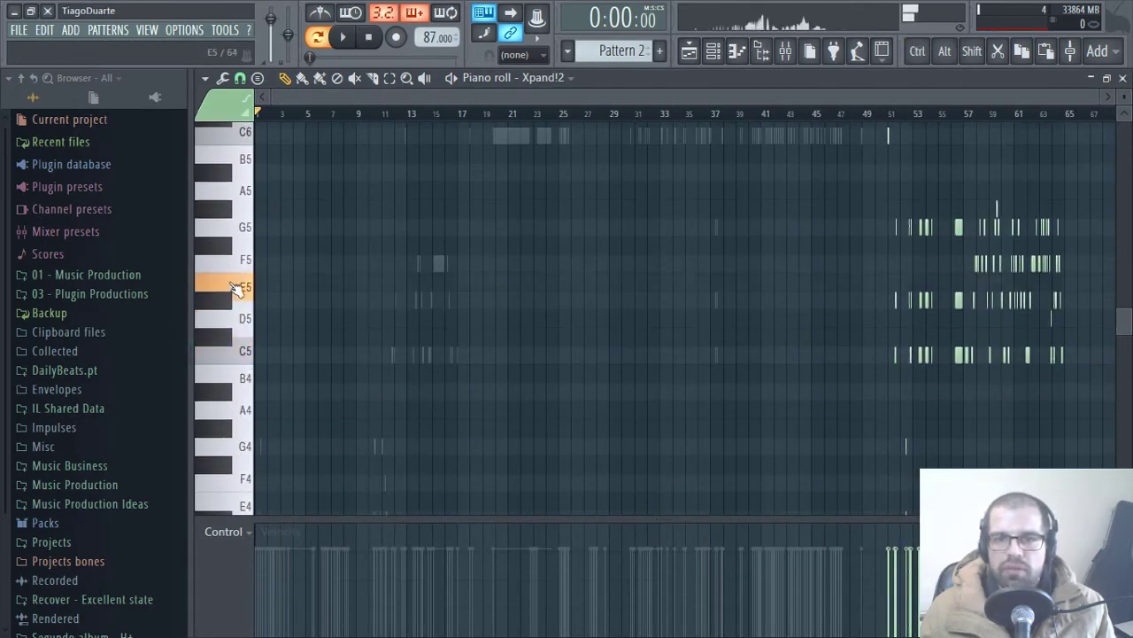
pyautogui.keyDown('ctrl'); pyautogui.scroll(4, 956, 387); pyautogui.keyUp('ctrl')
pyautogui.moveTo(1031, 403); pyautogui.dragTo(618, 382)
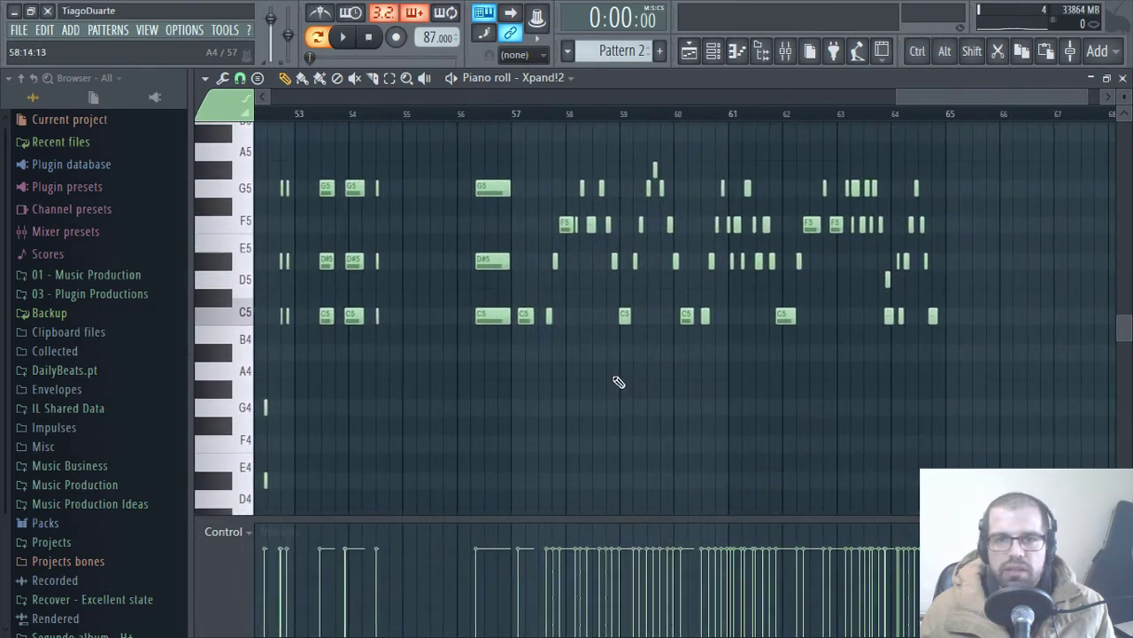
pyautogui.moveTo(988, 144); pyautogui.dragTo(536, 353)
pyautogui.hotkey('ctrl', 'x')
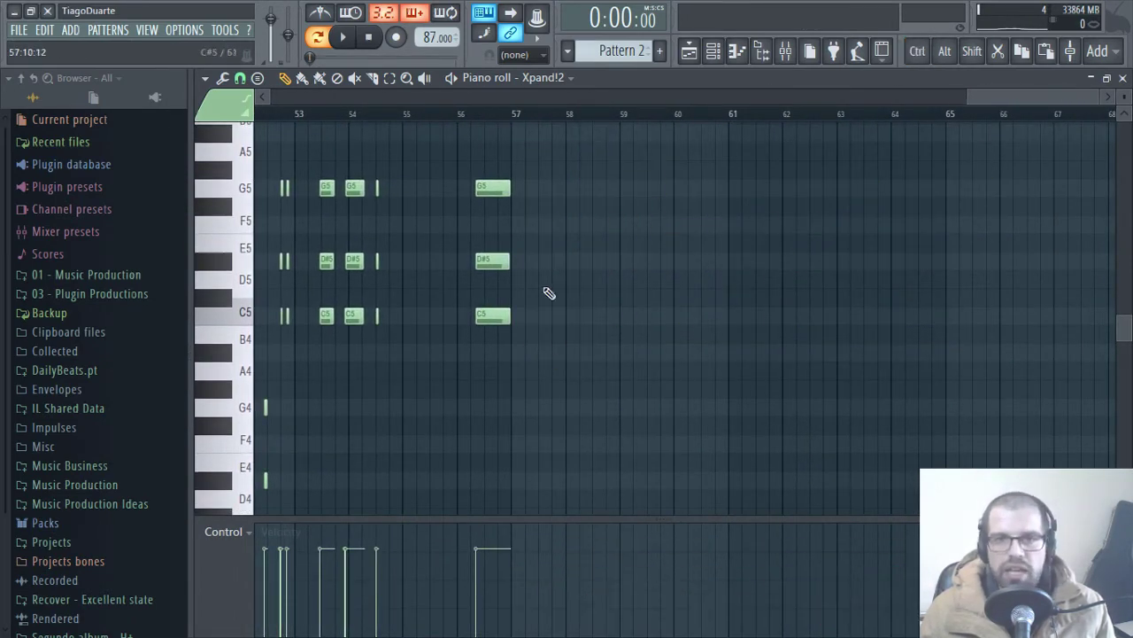
# - Paste the cut notes into the Xpand!2 piano roll of Pattern 1, starting at bar 1, and deselect them
pyautogui.press('F7')
pyautogui.scroll(1, 621, 51)
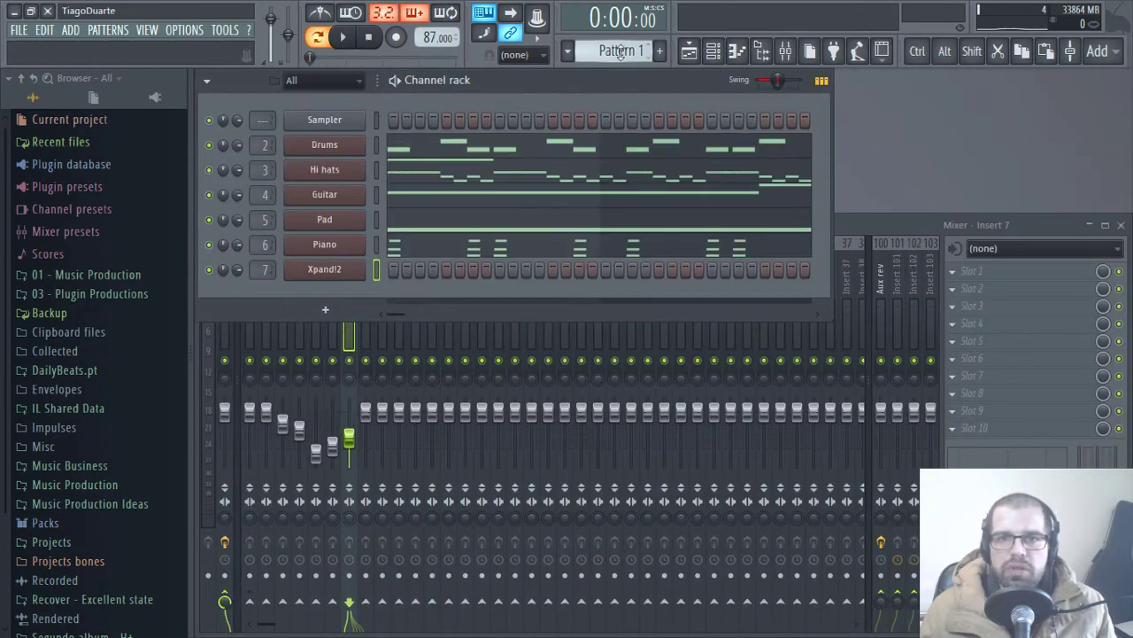
pyautogui.rightClick(363, 266)
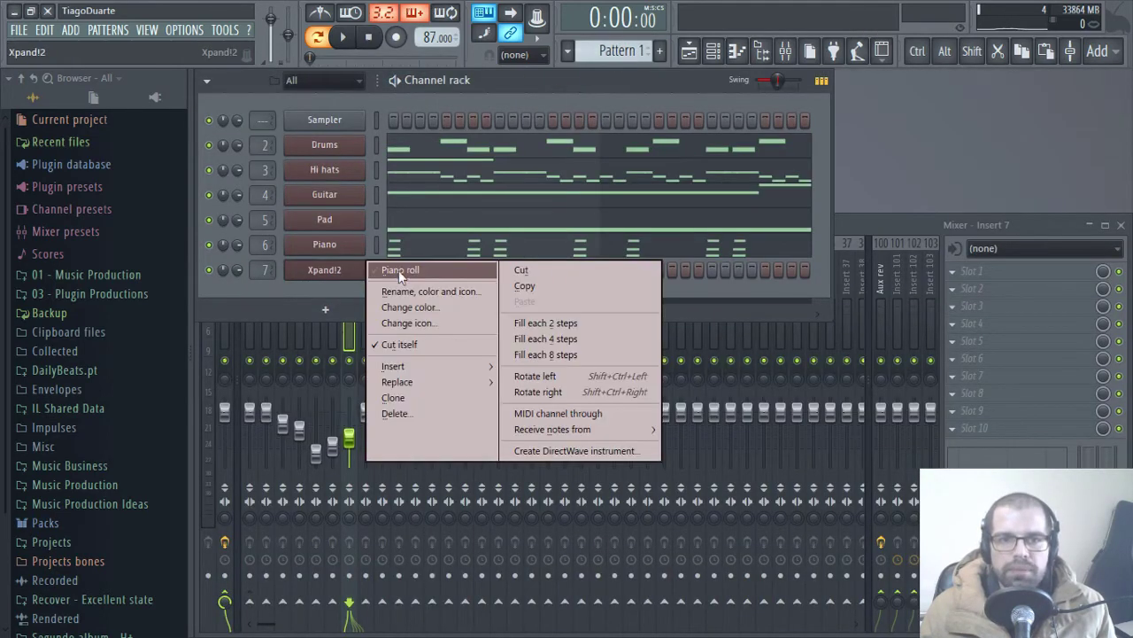
pyautogui.click(398, 270)
pyautogui.hotkey('ctrl', 'v')
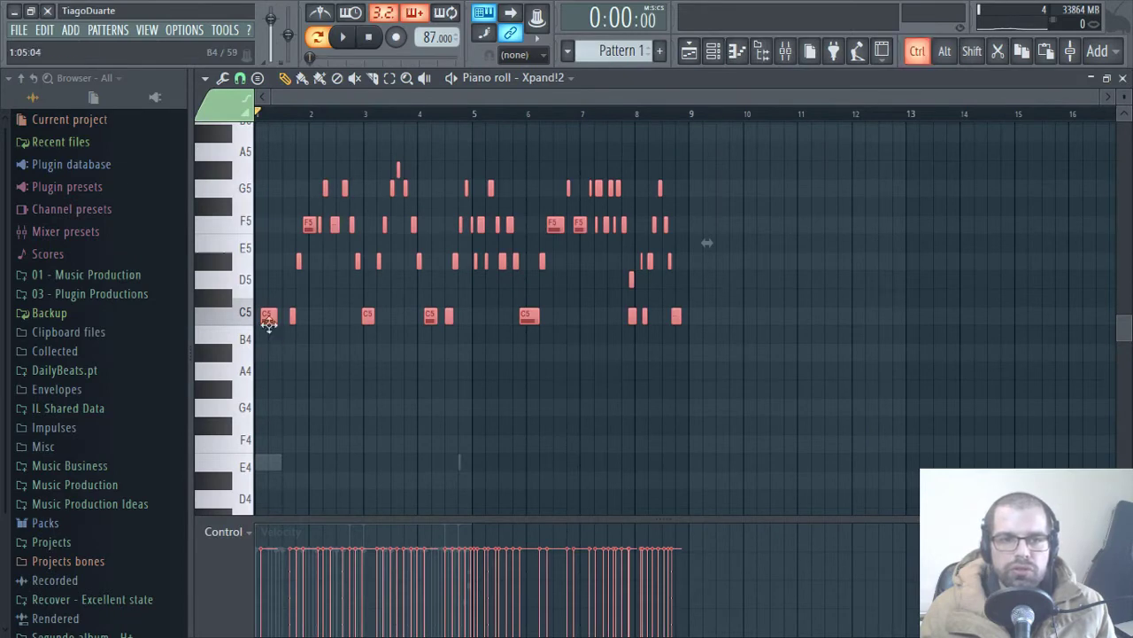
pyautogui.scroll(3, 683, 385)
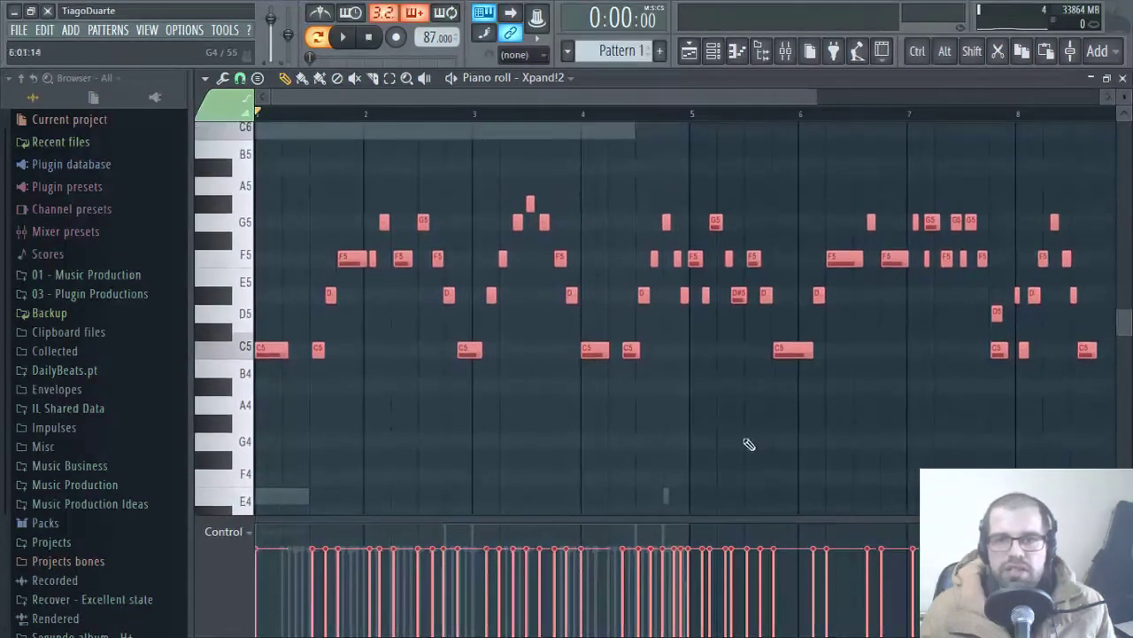
pyautogui.hotkey('ctrl', 'd')
# - Play back the pasted melody and delete its notes from bar 1 through the start of bar 4
pyautogui.press('space')
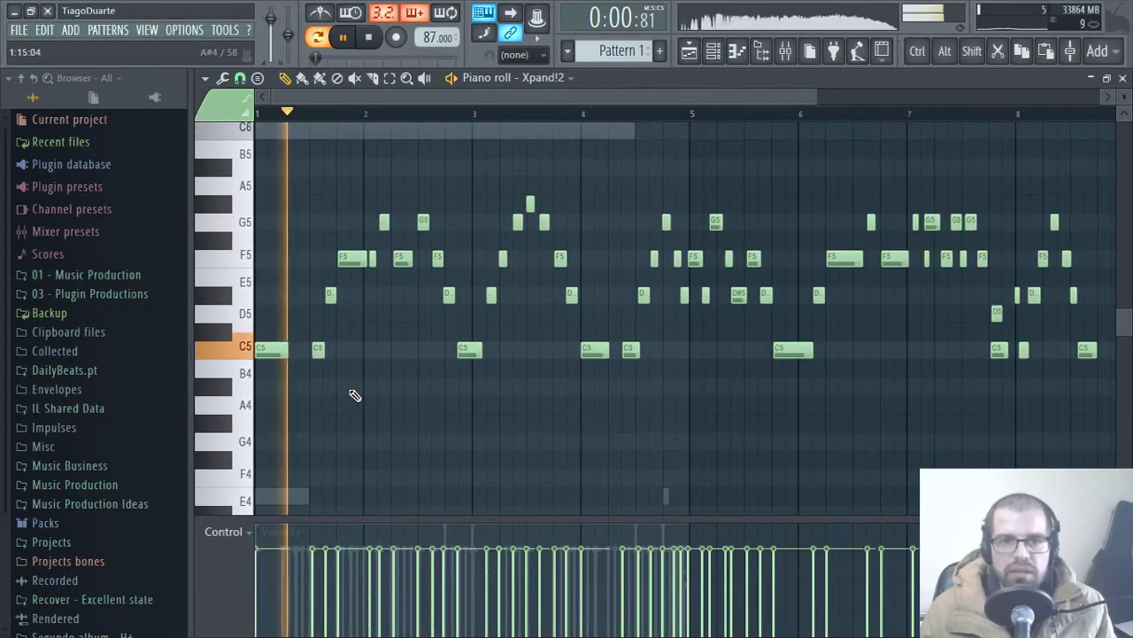
pyautogui.press('space')
pyautogui.rightClick(268, 353)
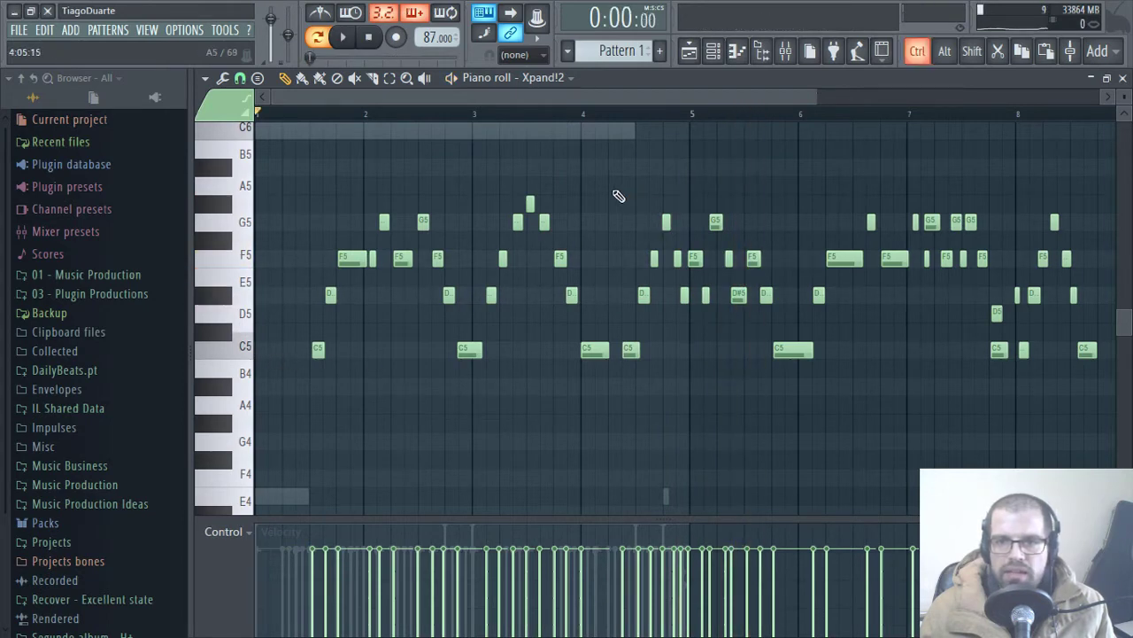
pyautogui.moveTo(616, 179); pyautogui.dragTo(1107, 496)
pyautogui.moveTo(598, 412); pyautogui.dragTo(126, 193)
pyautogui.press('Delete')
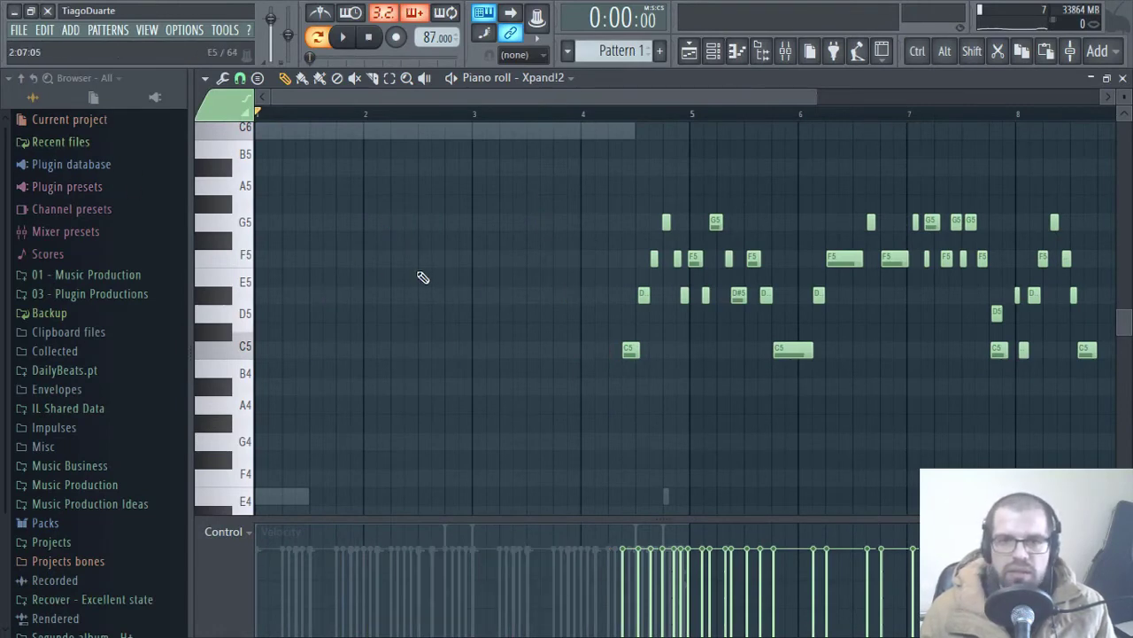
# - Move all remaining organ notes back so the phrase starts at bar 1, and deselect them
pyautogui.hotkey('ctrl', 'a')
pyautogui.moveTo(631, 349); pyautogui.dragTo(271, 372)
pyautogui.hotkey('ctrl', 'd')
pyautogui.scroll(4, 271, 379)
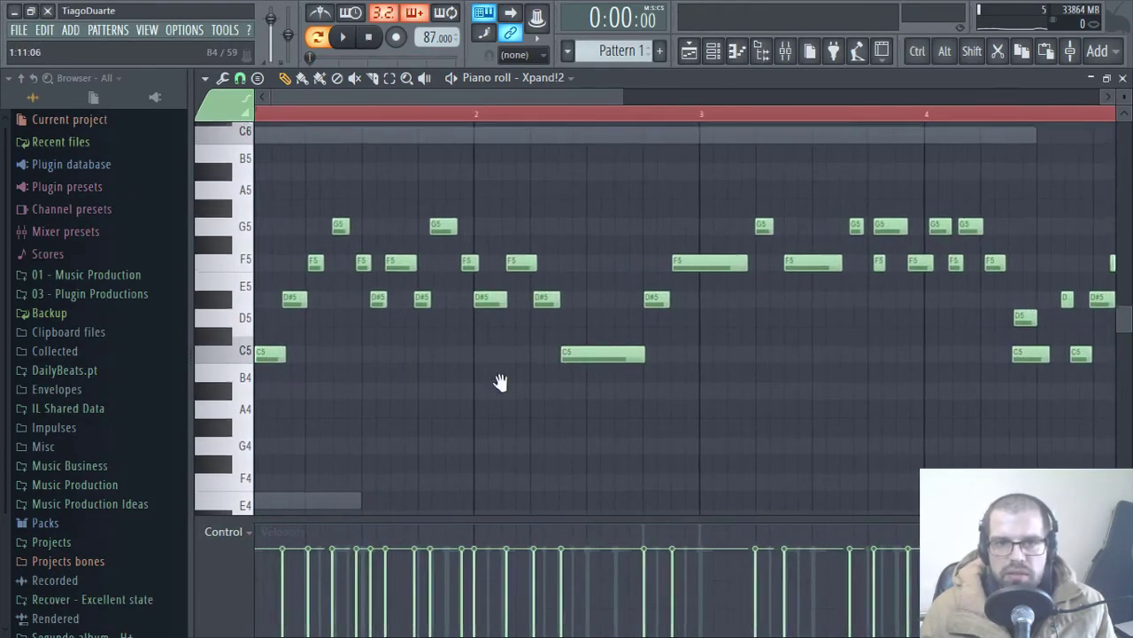
# - Clear the timeline selection and play the organ phrase through with the beat to the end of bar 4
pyautogui.scroll(1, 443, 367)
pyautogui.click(479, 115)
pyautogui.press('space')
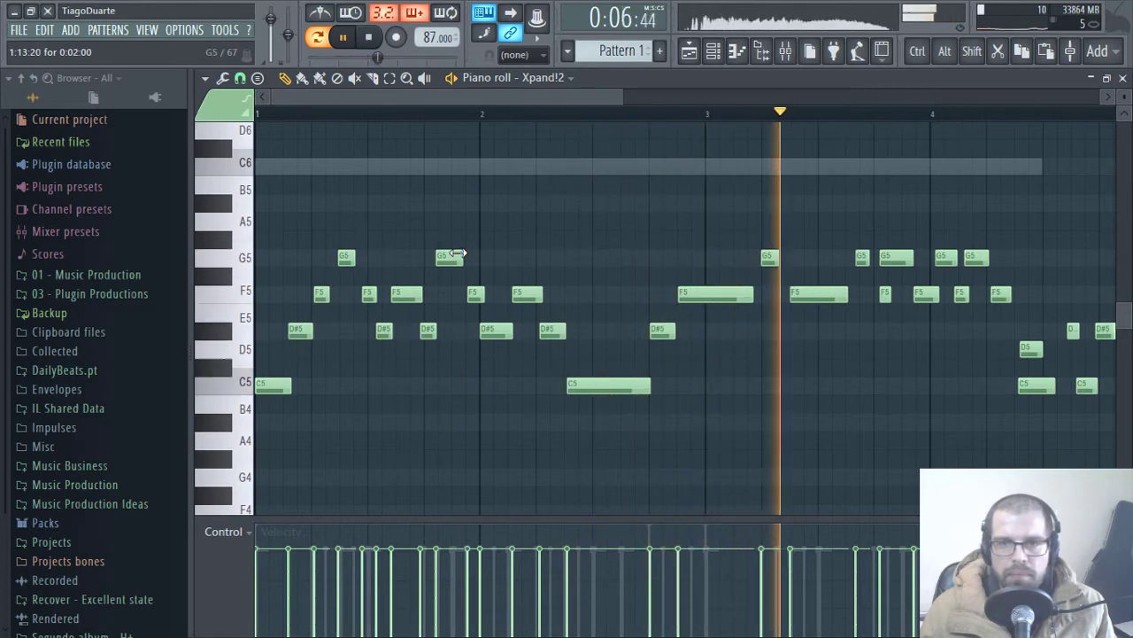
pyautogui.keyDown('ctrl'); pyautogui.scroll(-1, 731, 259); pyautogui.keyUp('ctrl')
pyautogui.keyDown('ctrl'); pyautogui.scroll(-1, 731, 259); pyautogui.keyUp('ctrl')
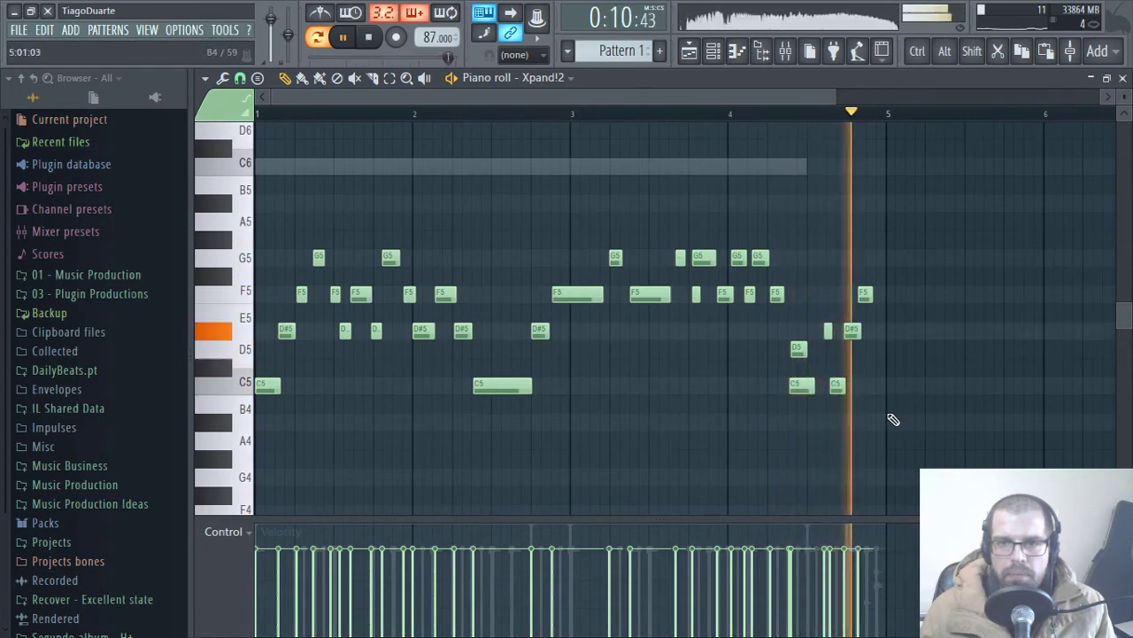
pyautogui.press('space')
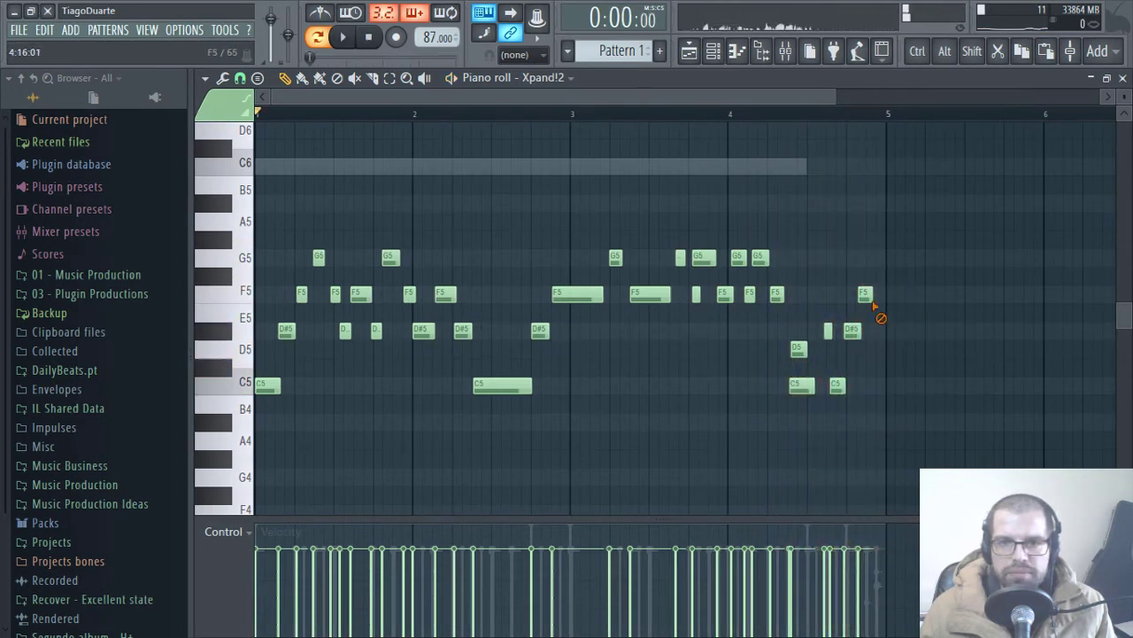
# - Delete the last six notes of the organ phrase, in the second half of bar 4
pyautogui.rightClick(865, 293)
pyautogui.rightClick(852, 329)
pyautogui.rightClick(802, 385)
pyautogui.rightClick(828, 329)
pyautogui.rightClick(837, 385)
pyautogui.rightClick(799, 348)
pyautogui.scroll(-1, 617, 366)
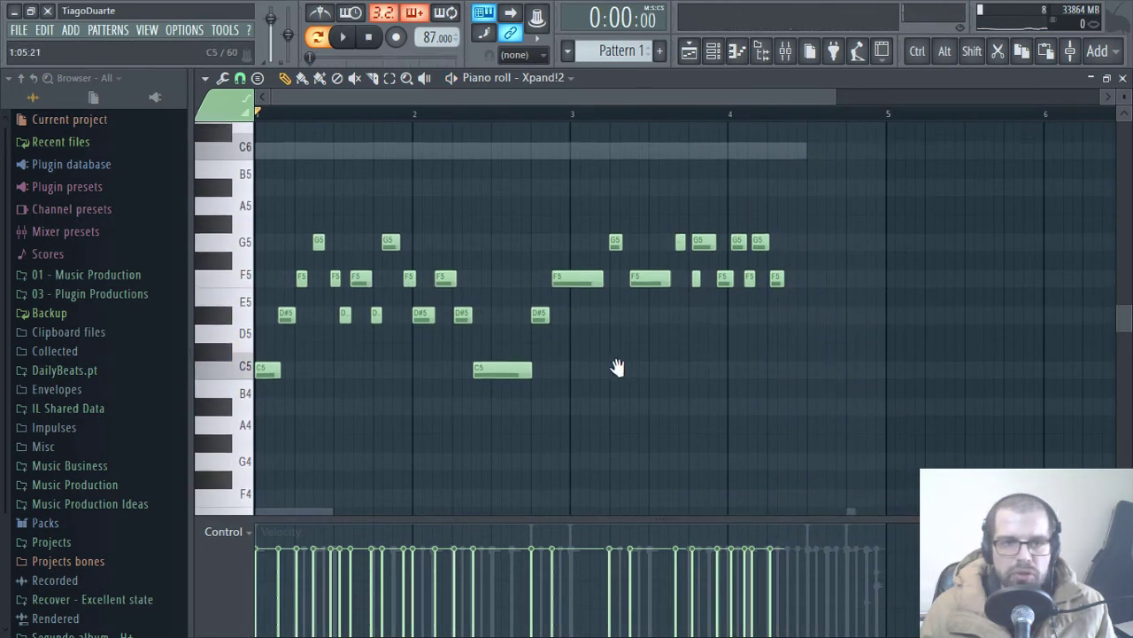
# - Shift all the organ notes slightly later so the first D#5 falls on the second beat of bar 1
pyautogui.moveTo(847, 197); pyautogui.dragTo(278, 435)
pyautogui.keyDown('ctrl'); pyautogui.scroll(2, 302, 434); pyautogui.keyUp('ctrl')
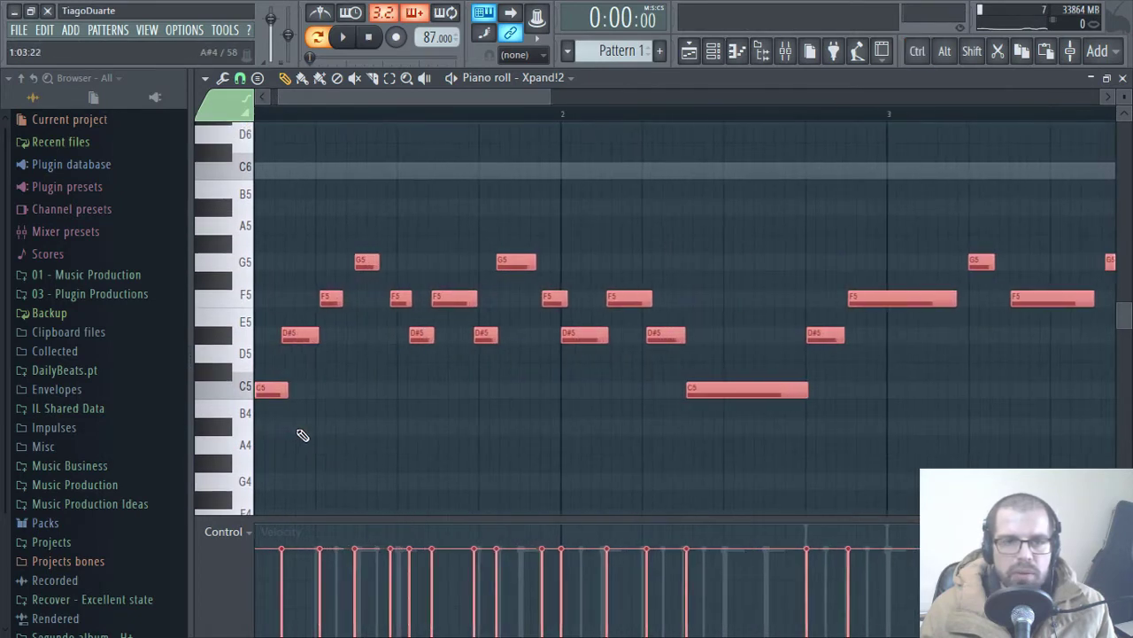
pyautogui.scroll(-1, 302, 435)
pyautogui.moveTo(317, 316); pyautogui.dragTo(356, 321)
pyautogui.click(376, 350)
# - Play back the phrase and make the first C5 start at bar 1 with a length of 0:04:04
pyautogui.press('space')
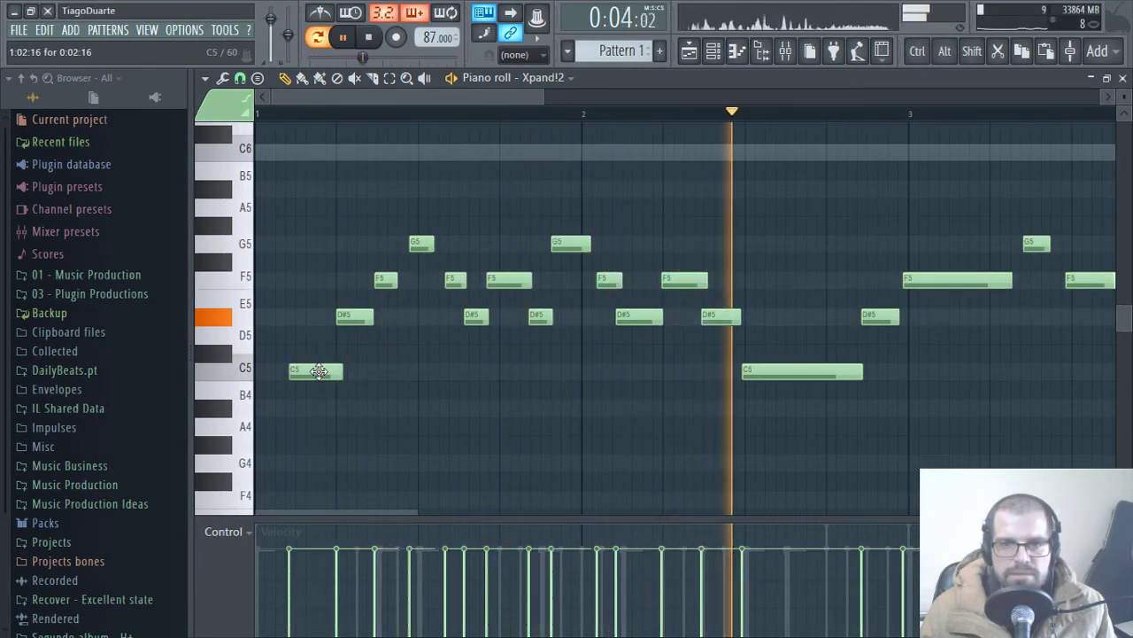
pyautogui.press('space')
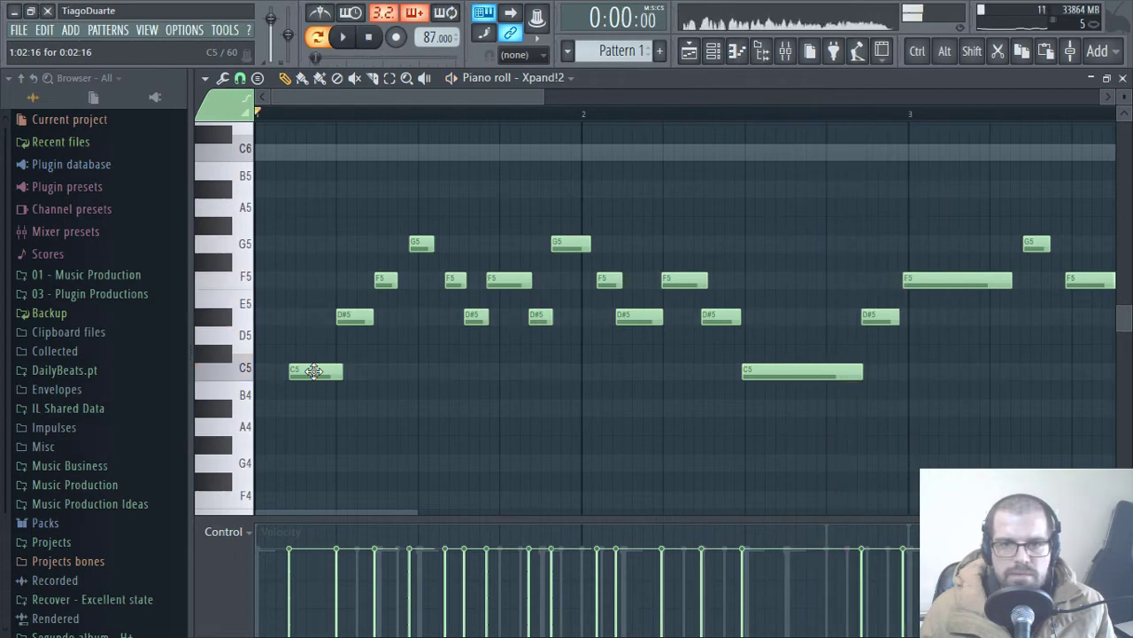
pyautogui.moveTo(314, 371)
pyautogui.mouseDown()
pyautogui.moveTo(279, 371)
pyautogui.moveTo(330, 377)
pyautogui.mouseUp()
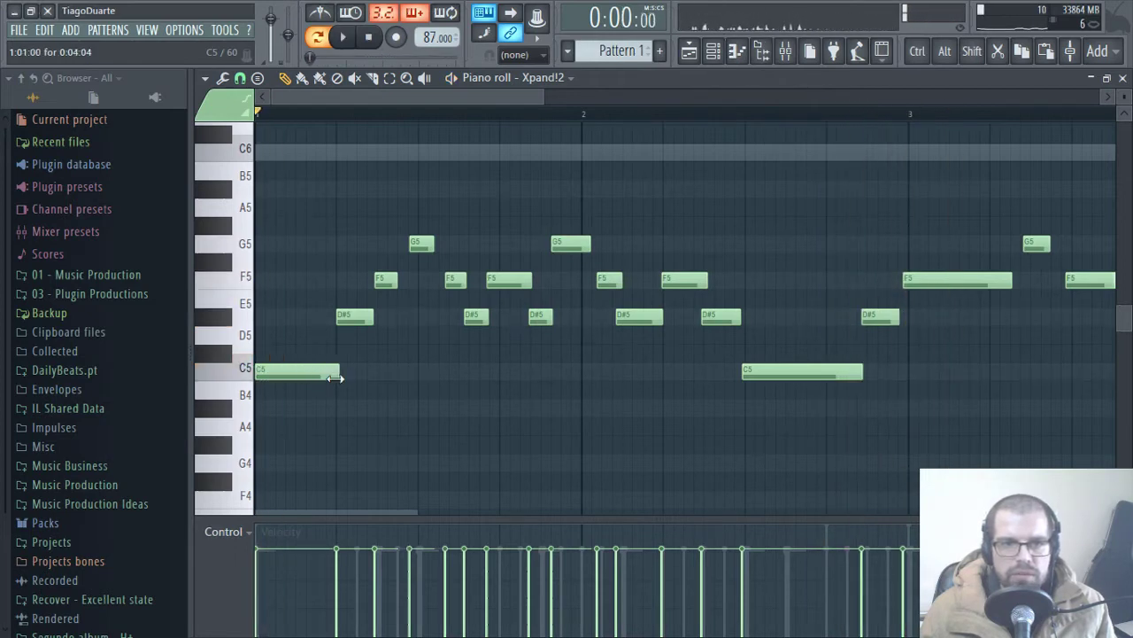
# - Raise the insert 7 fader slightly in the mixer, check the level during playback, and return to the piano roll
pyautogui.click(785, 51)
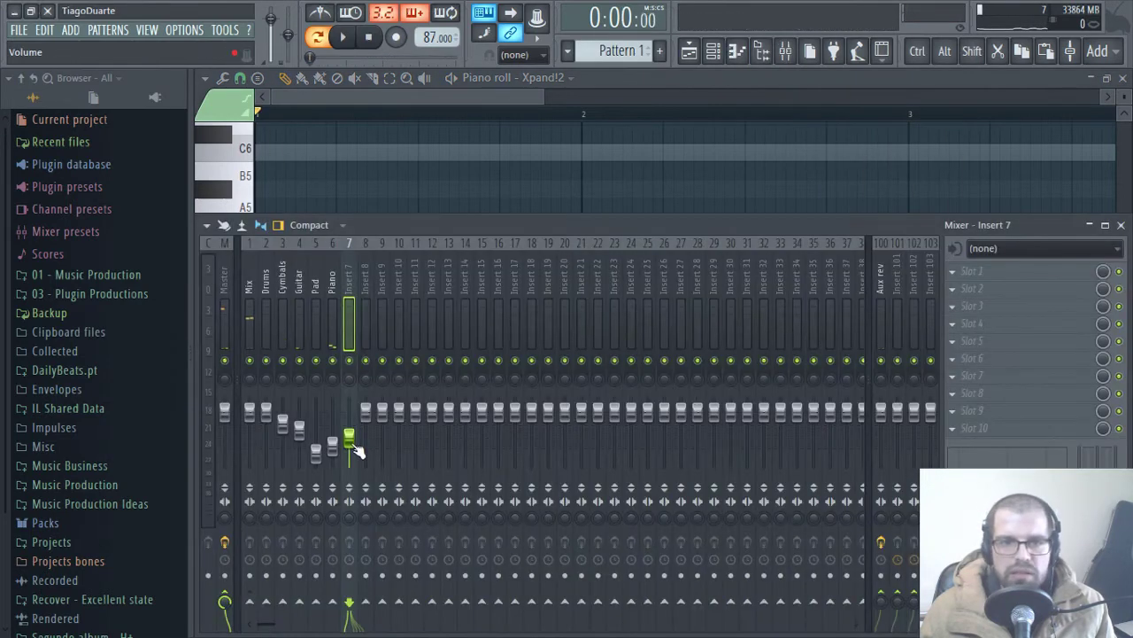
pyautogui.press('space')
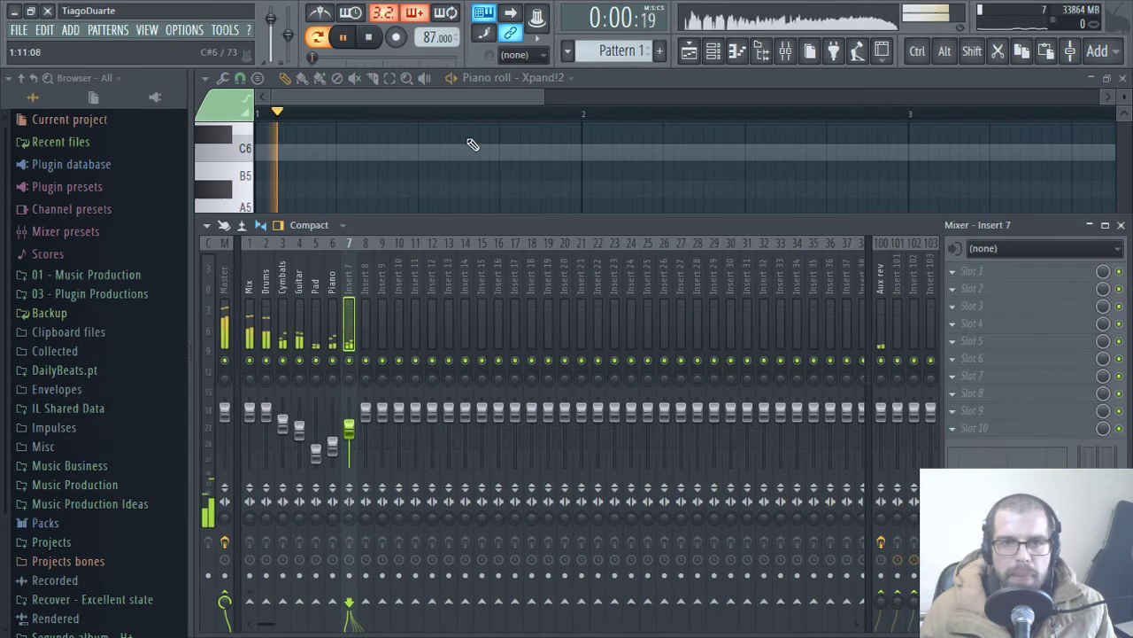
pyautogui.click(491, 100)
pyautogui.press('space')
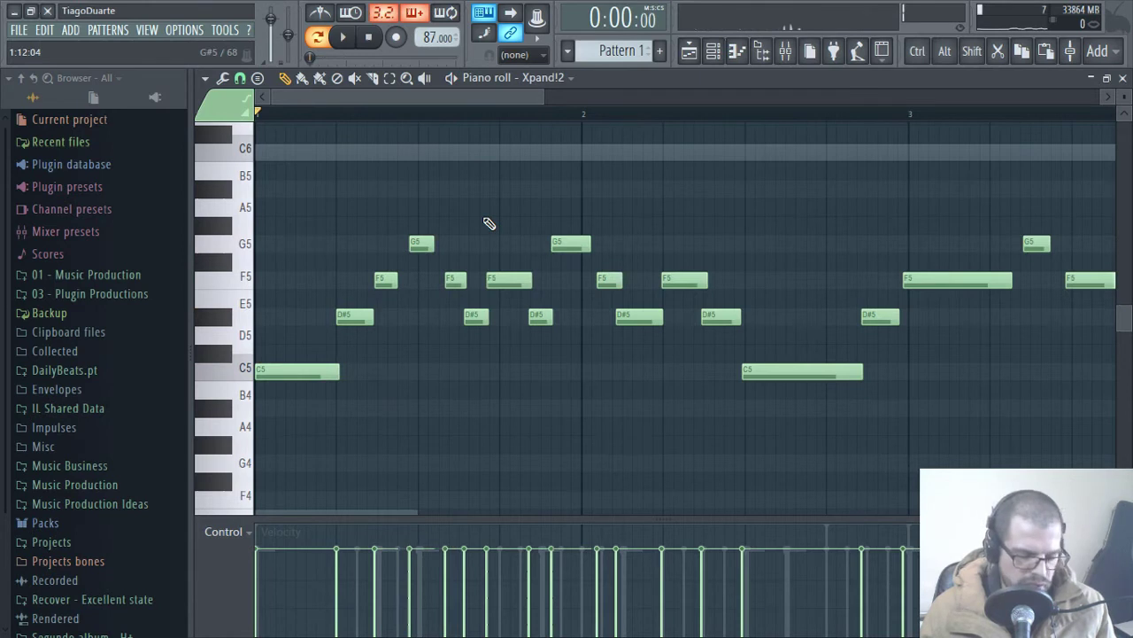
# - Quantize the organ notes with 90% start time strength, leaving their durations unchanged
pyautogui.hotkey('alt', 'q')
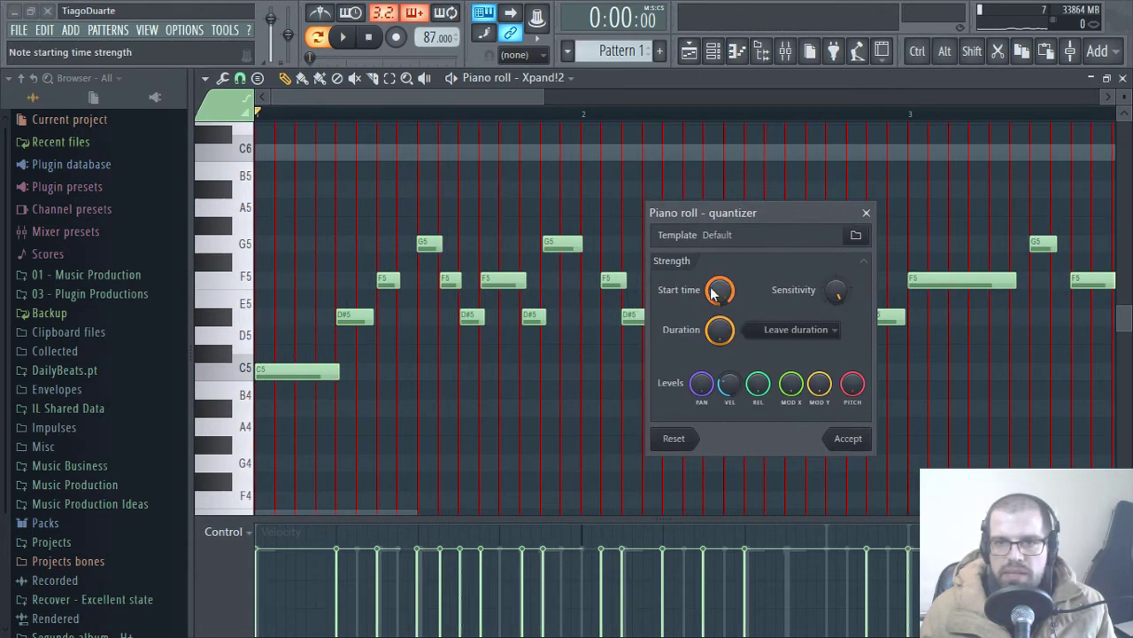
pyautogui.moveTo(720, 289); pyautogui.dragTo(720, 295)
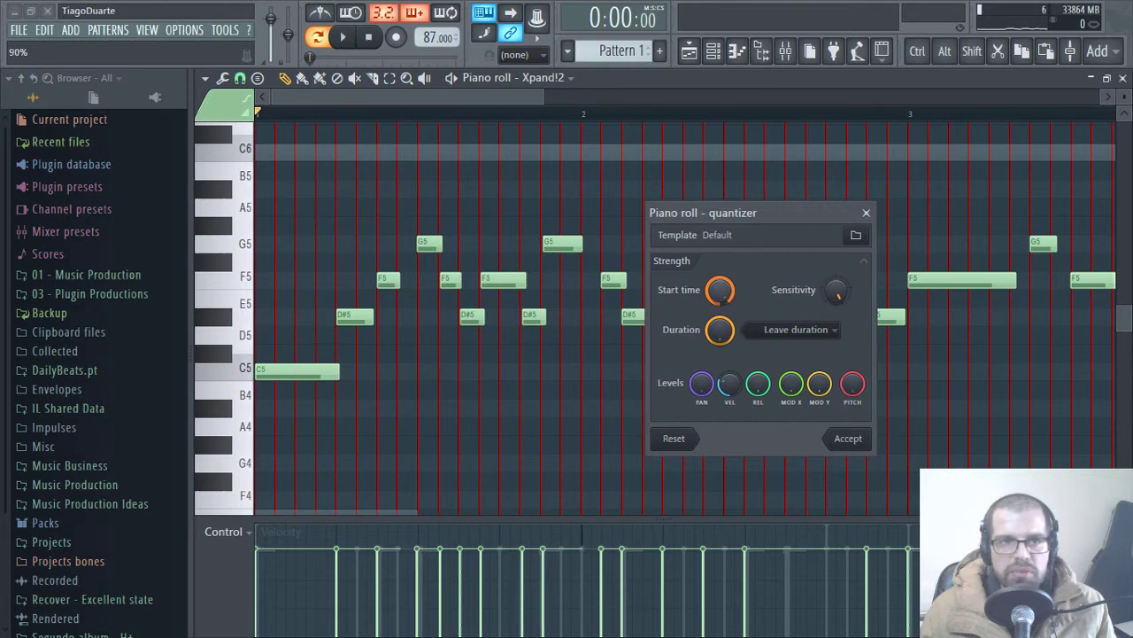
pyautogui.click(849, 437)
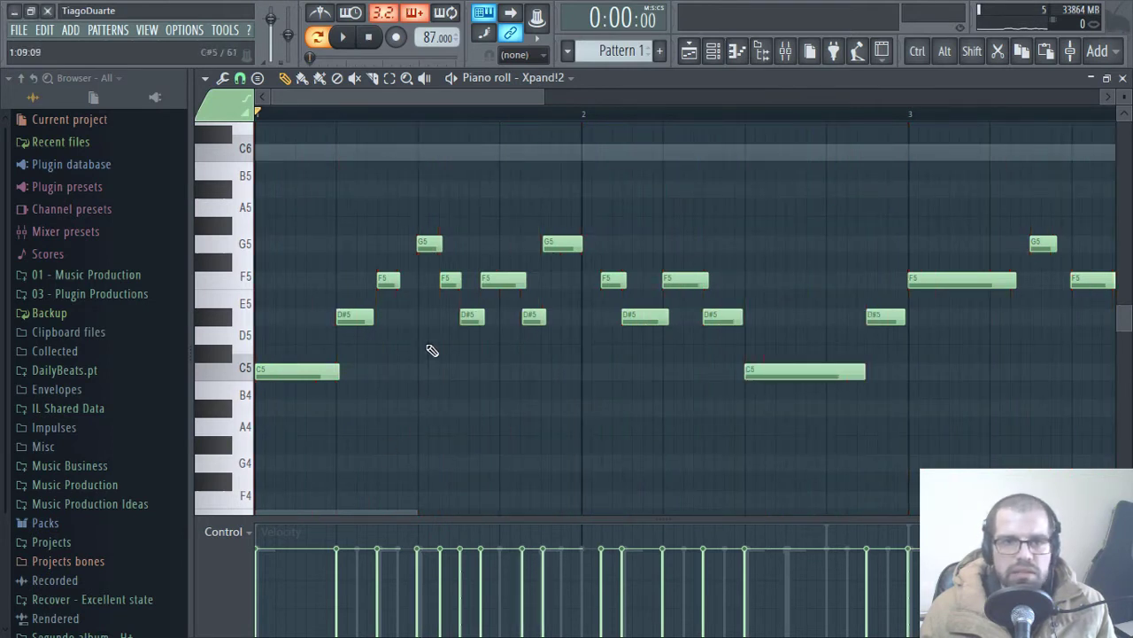
# - Shorten the first G5 note slightly without snapping and play back the phrase
pyautogui.press('alt')
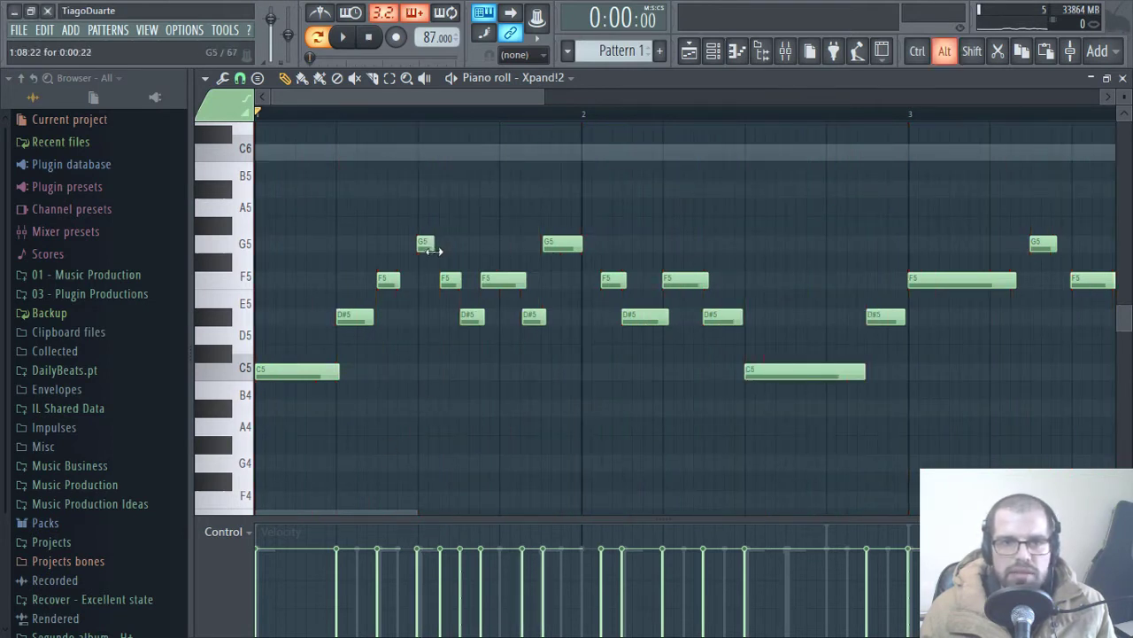
pyautogui.press('space')
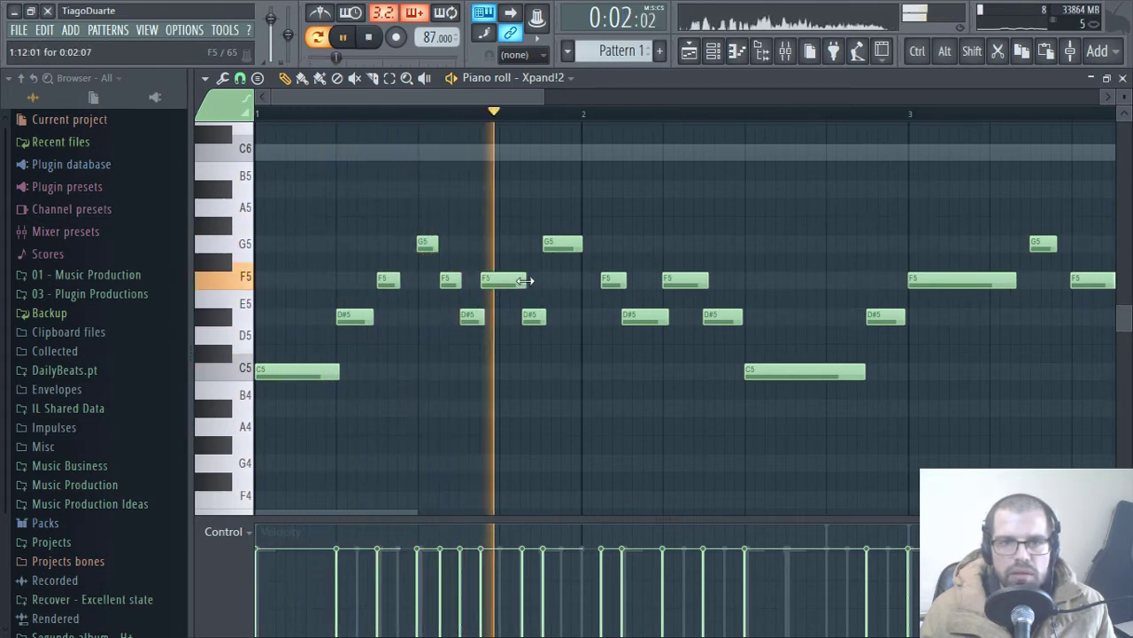
# - Play back the phrase, undo the latest note length changes, and play it back again
pyautogui.press('space')
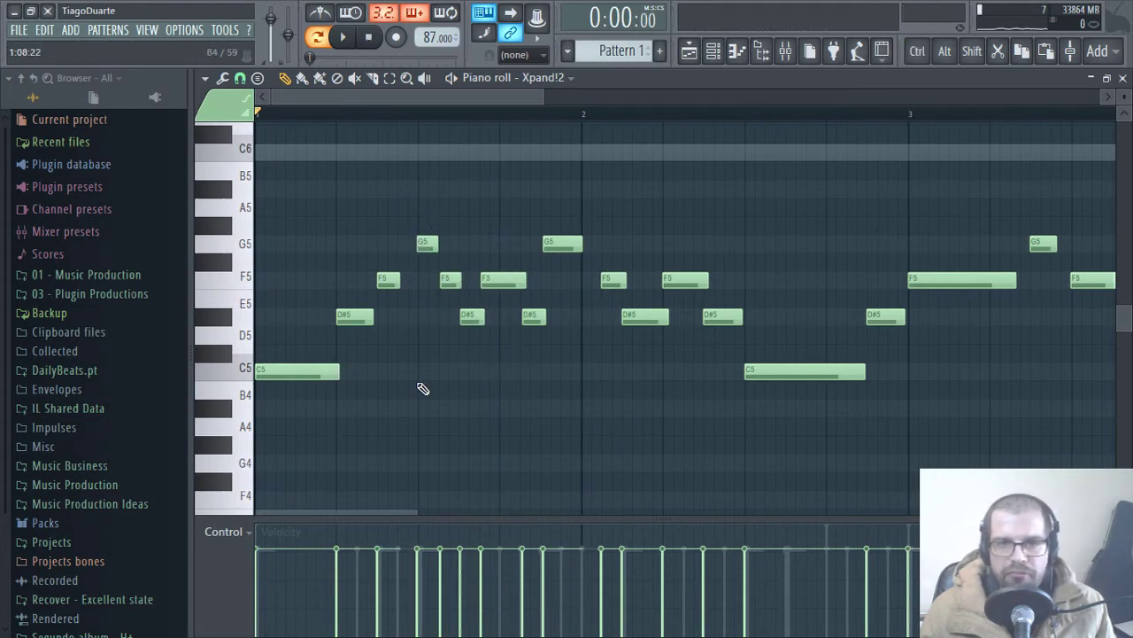
pyautogui.press('space')
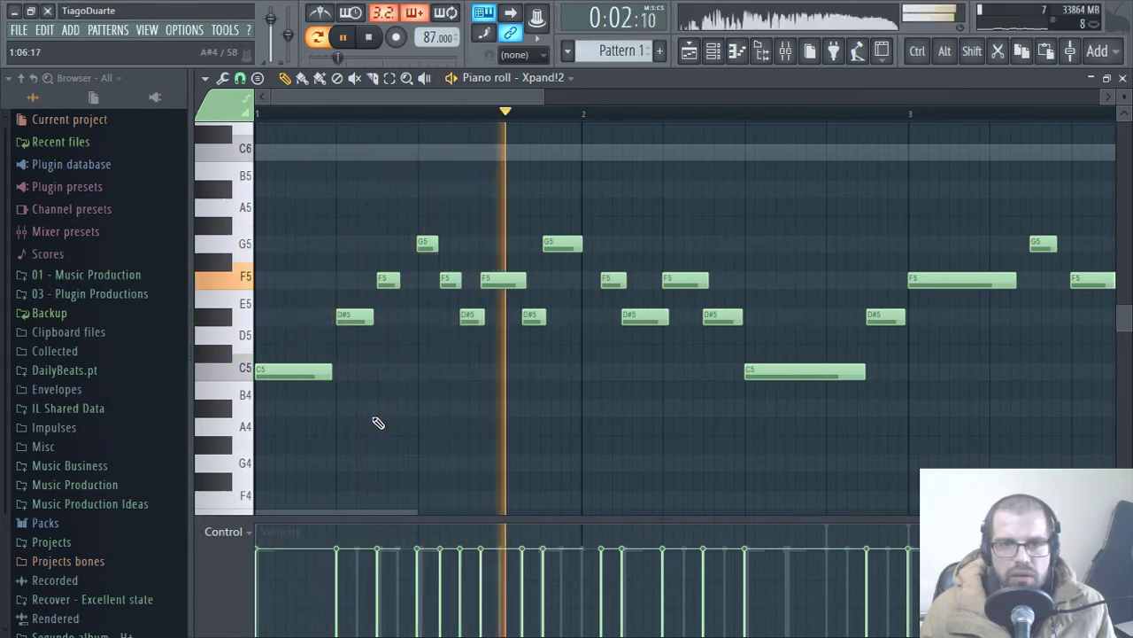
pyautogui.press('space')
pyautogui.hotkey('ctrl', 'z')
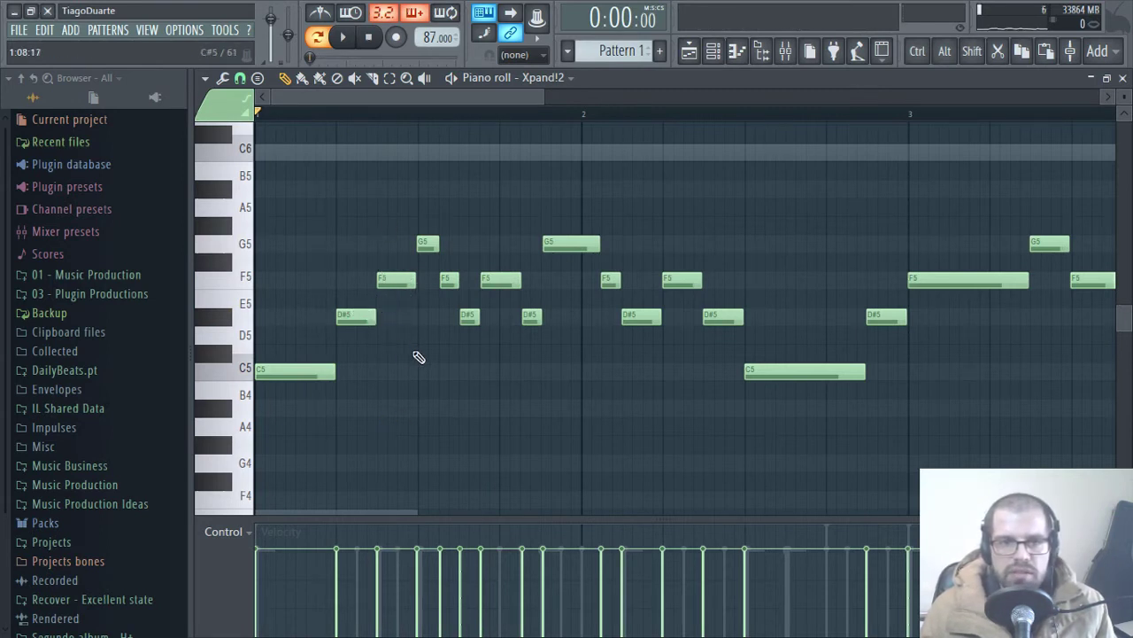
pyautogui.press('space')
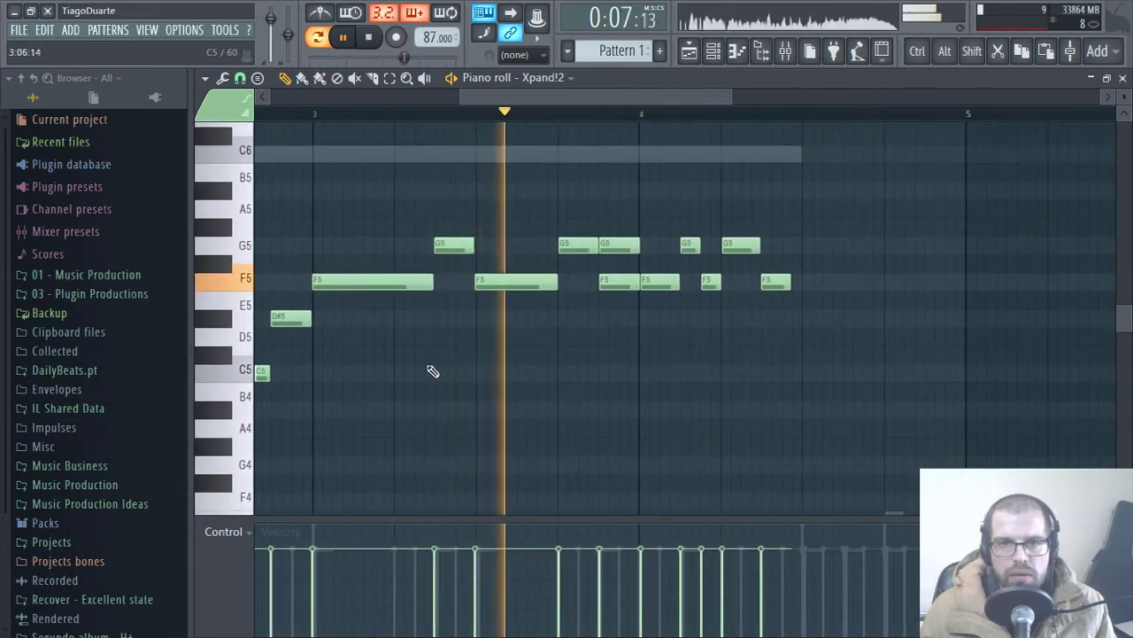
# - Remove the extra G5 just before bar 4, merge the two F5 notes below it into one four-step note, and play back
pyautogui.moveTo(469, 246); pyautogui.dragTo(458, 283)
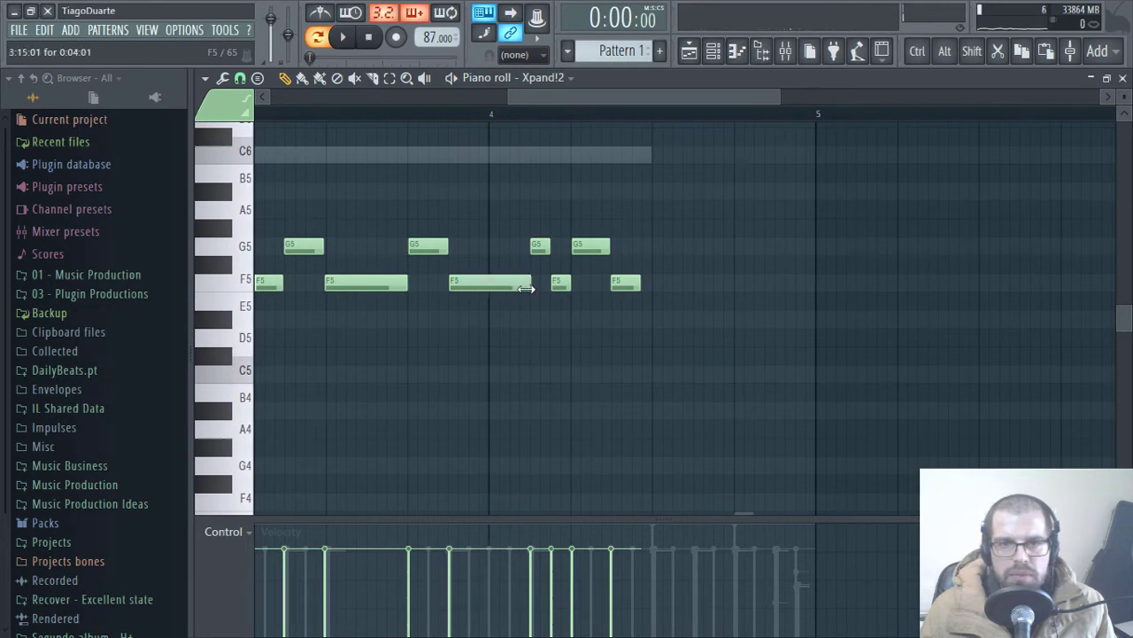
pyautogui.scroll(-3, 551, 356)
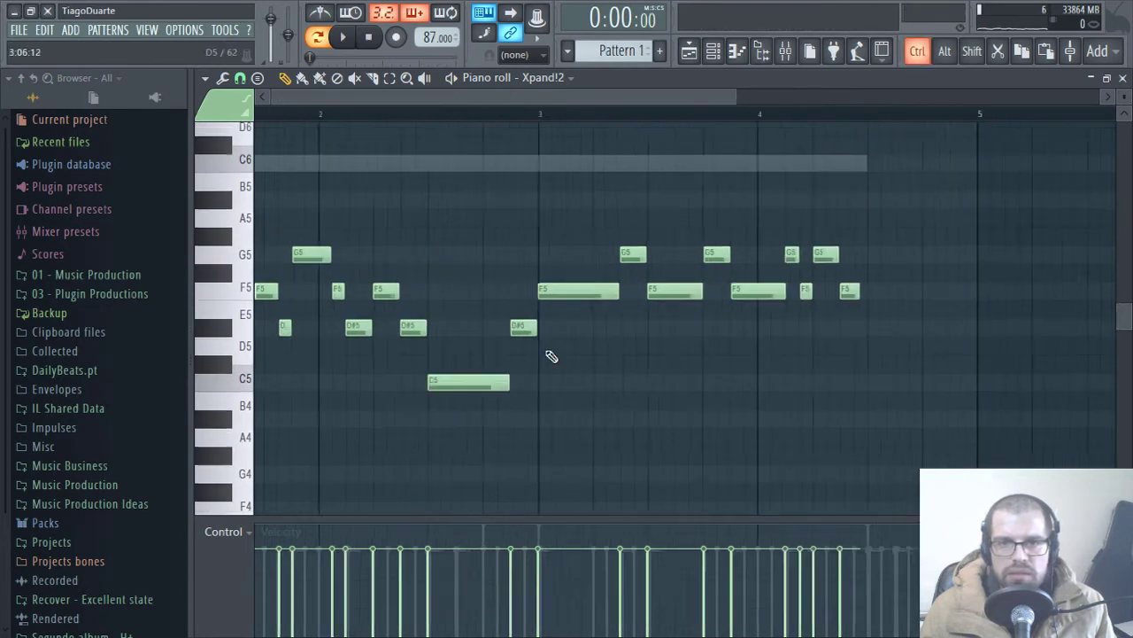
pyautogui.press('space')
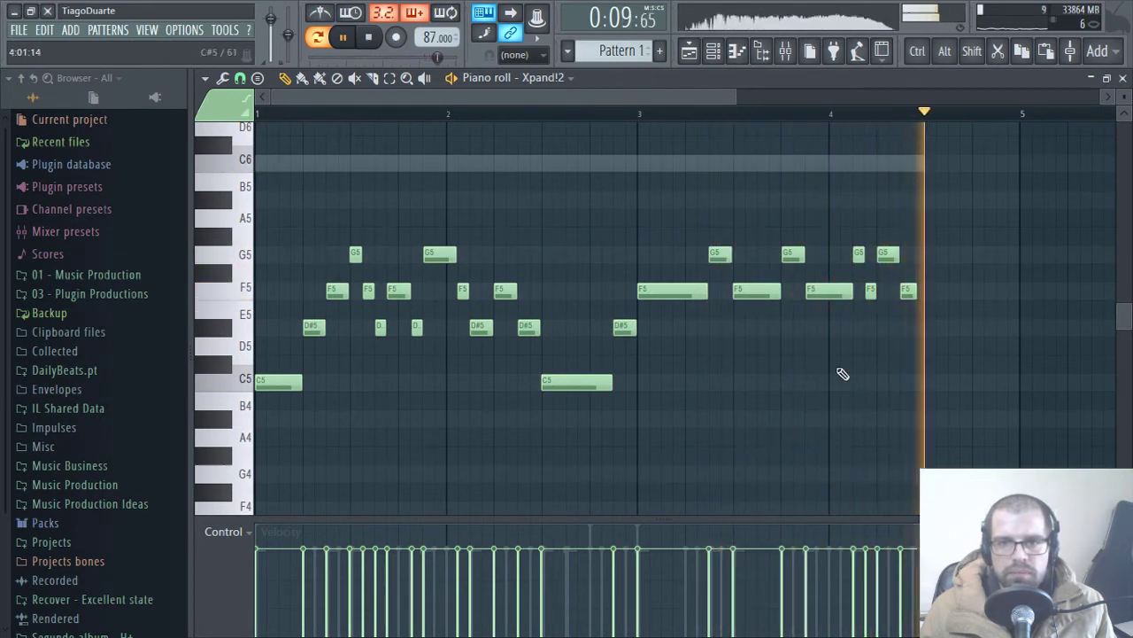
# - Add a four-step A#2 at 4:09 and a four-step G2 at 4:13, following the low ghost notes
pyautogui.scroll(-10, 960, 310)
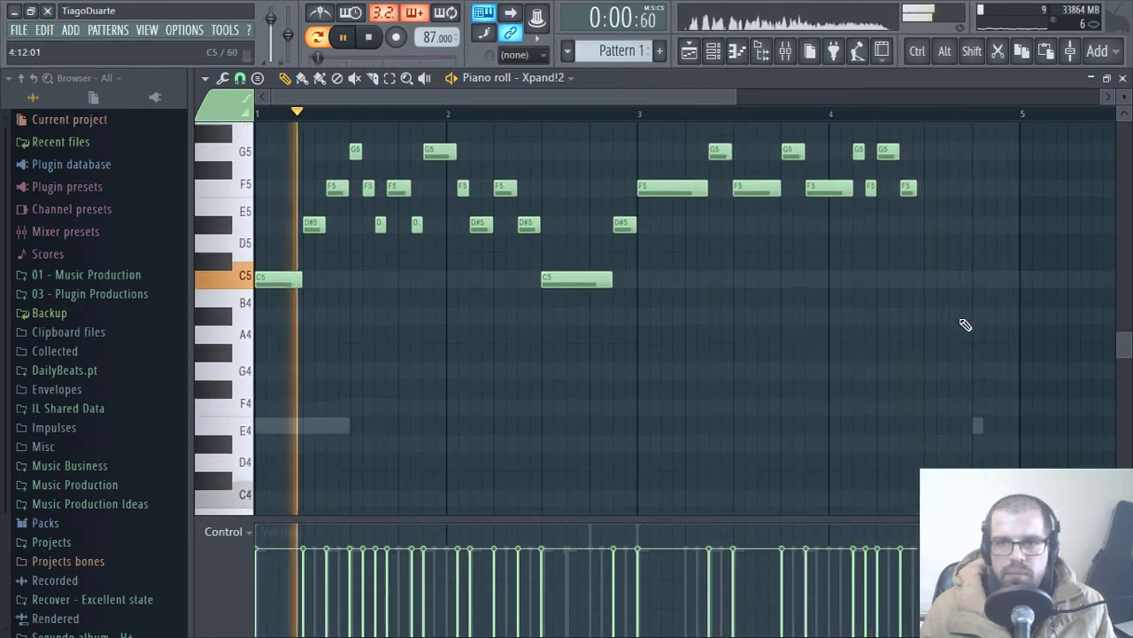
pyautogui.click(928, 199)
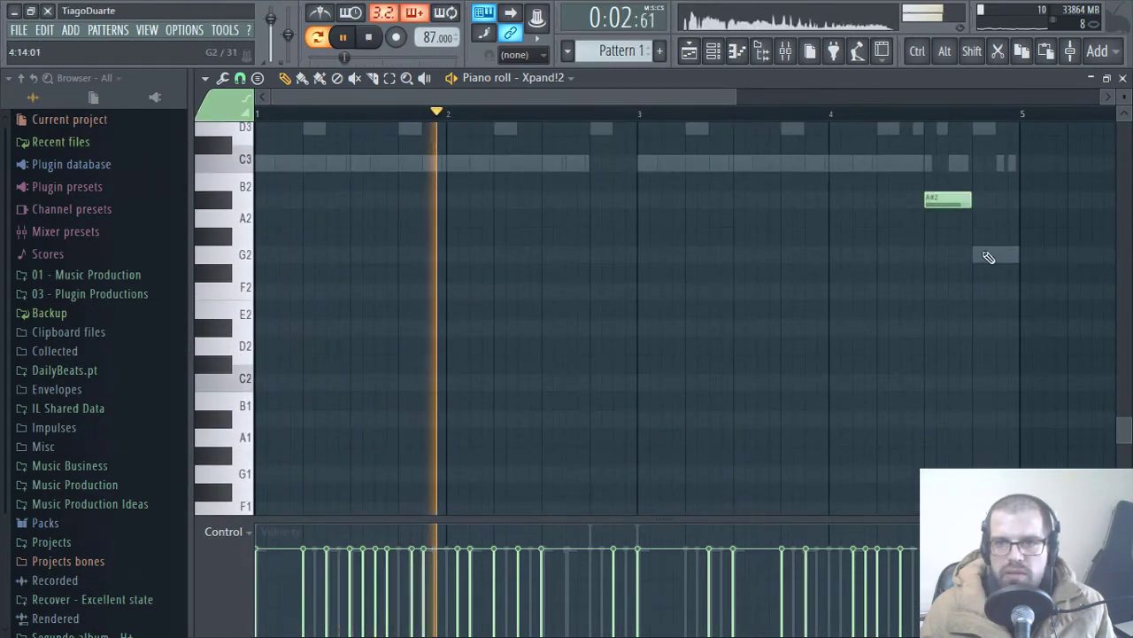
pyautogui.click(986, 254)
# - Raise the two new notes at the end of bar 4 by two octaves to A#4 and G4, and listen to the ending
pyautogui.moveTo(1031, 356); pyautogui.dragTo(925, 192)
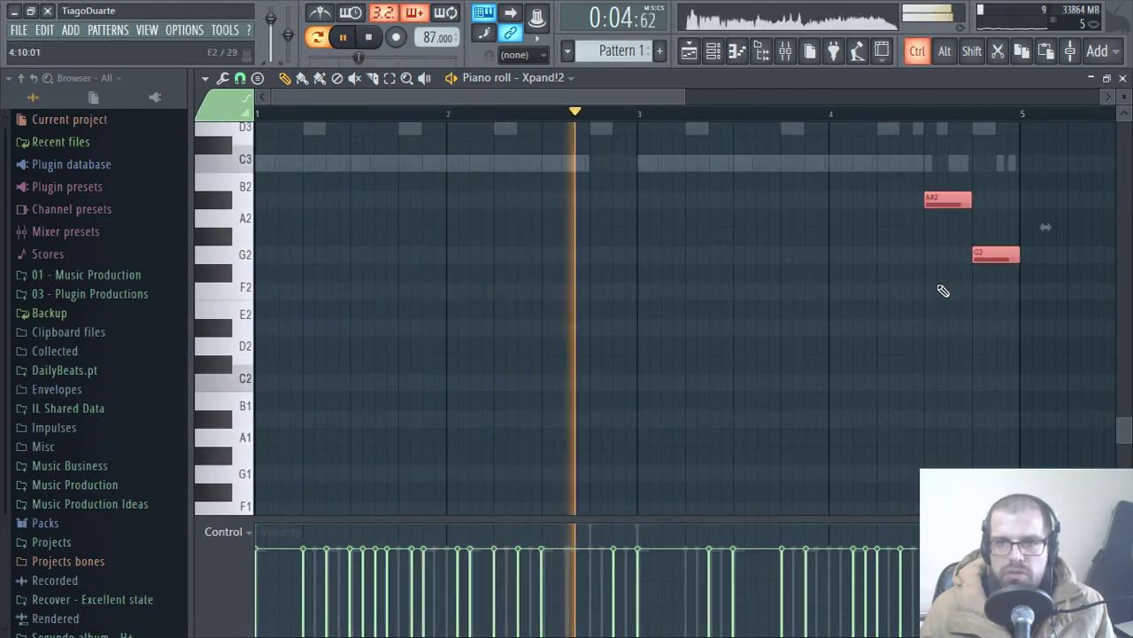
pyautogui.hotkey('ctrl', 'Up')
pyautogui.scroll(6, 919, 319)
pyautogui.scroll(5, 920, 320)
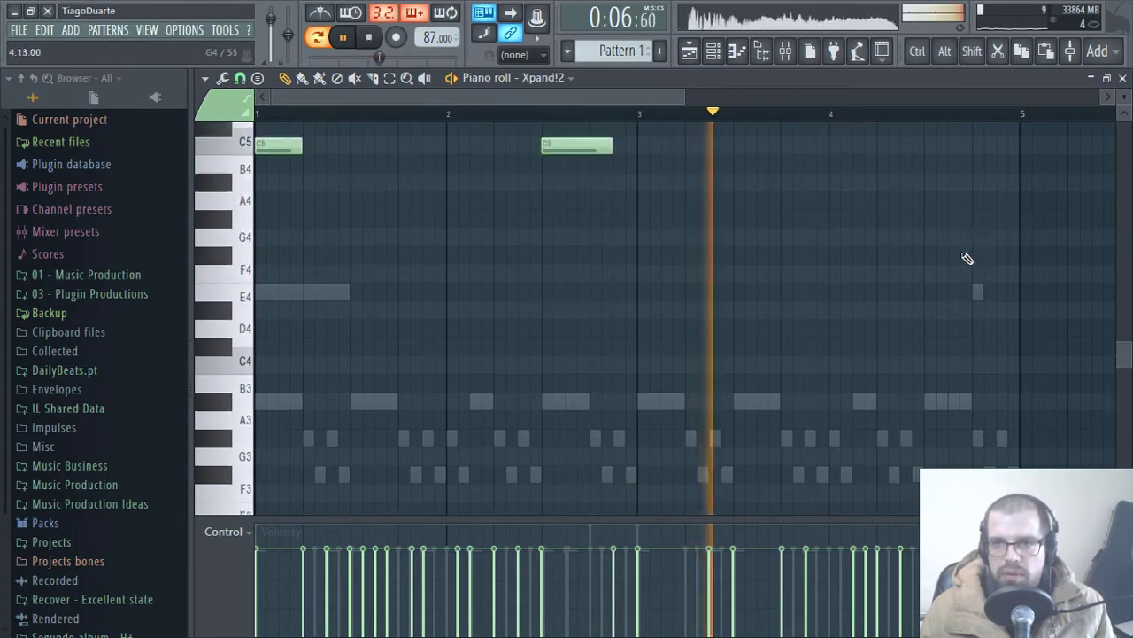
pyautogui.hotkey('ctrl', 'Up')
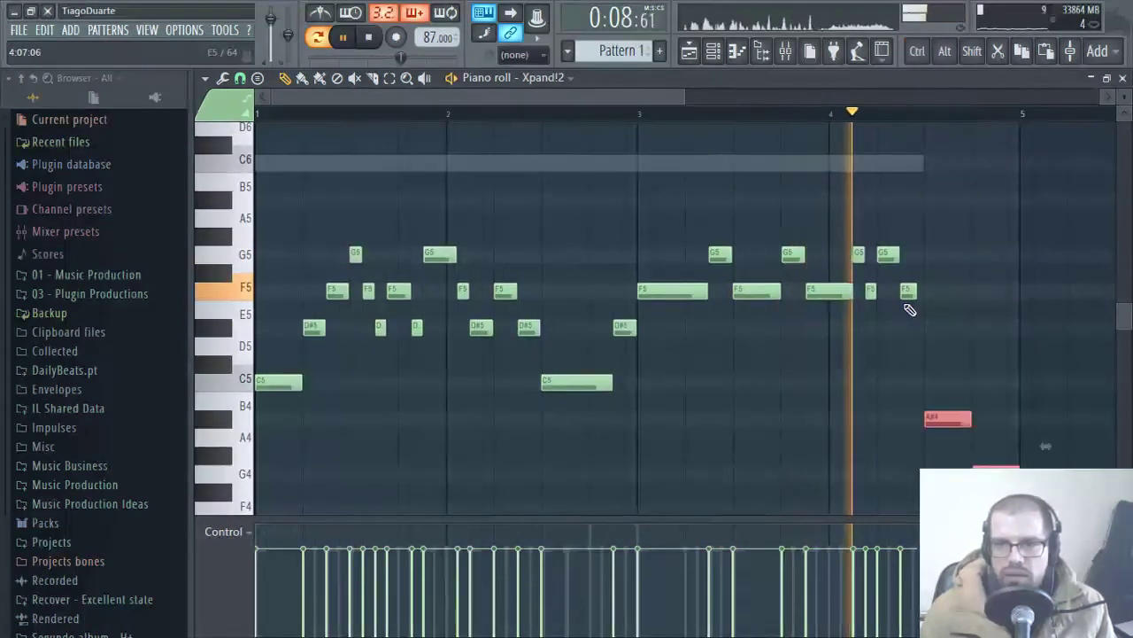
pyautogui.click(1018, 281)
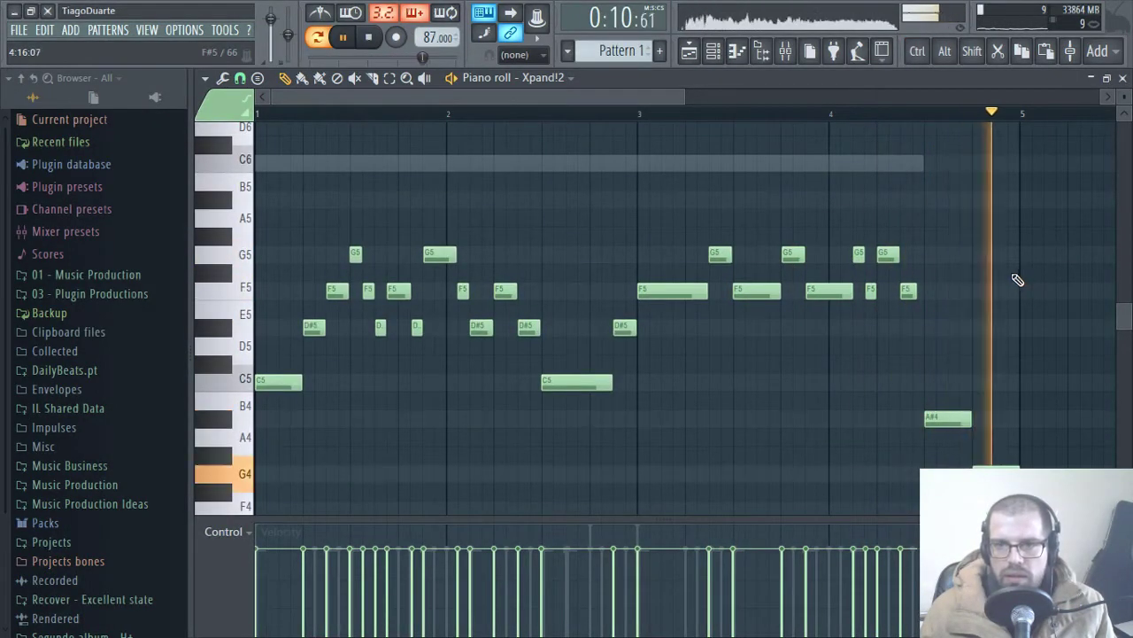
pyautogui.press('space')
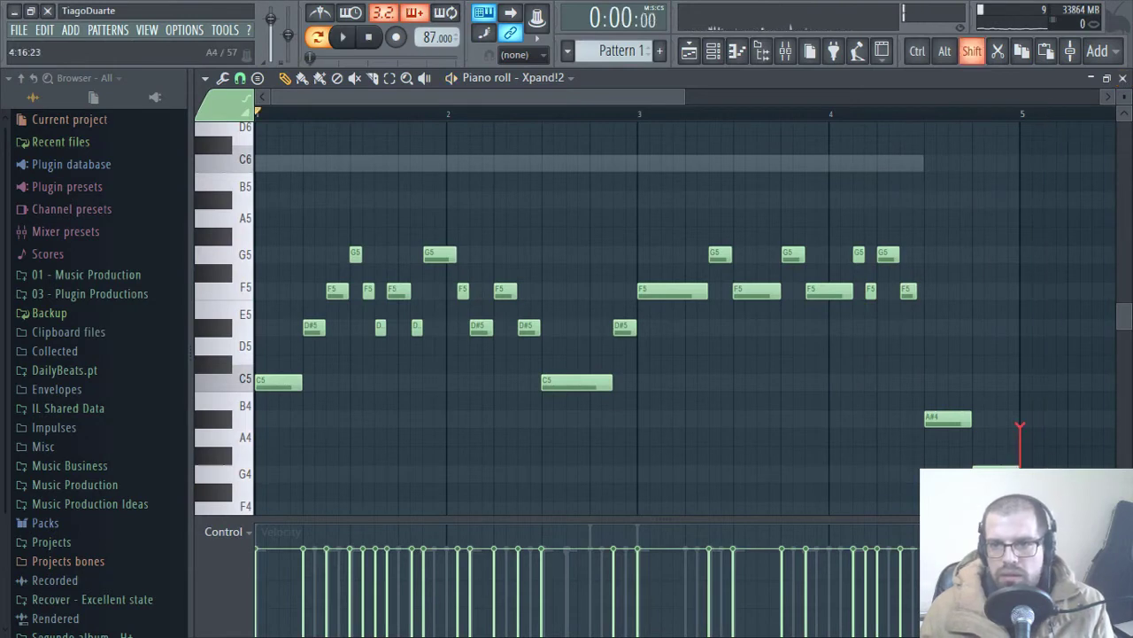
# - Play back the pattern while checking the organ preset in the Xpand!2 plugin
pyautogui.press('space')
pyautogui.click(1123, 78)
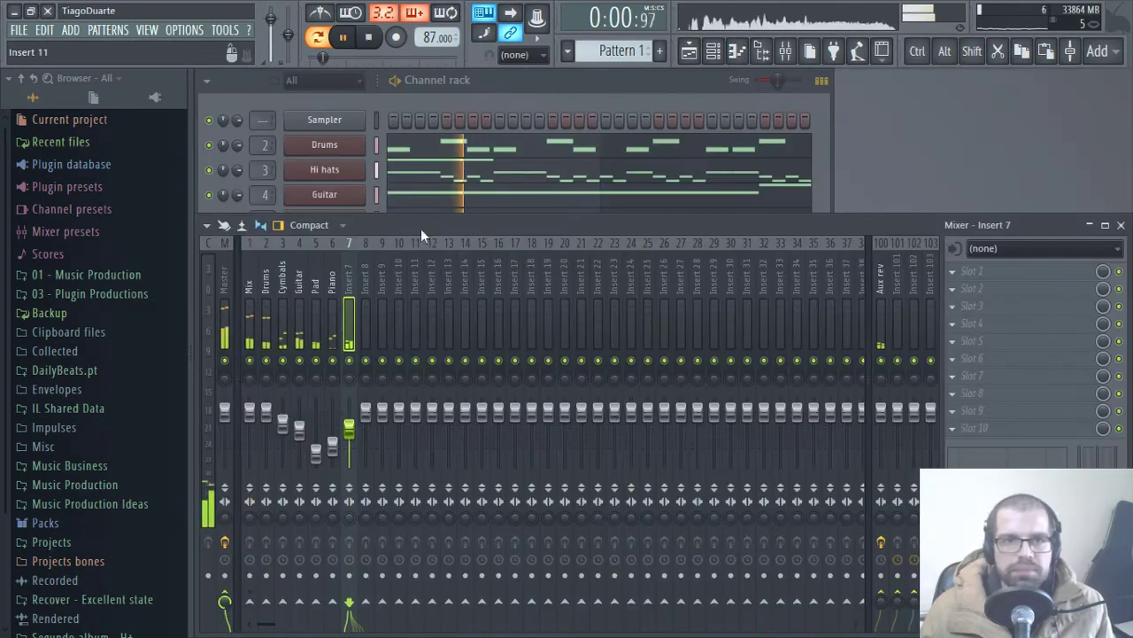
pyautogui.click(315, 275)
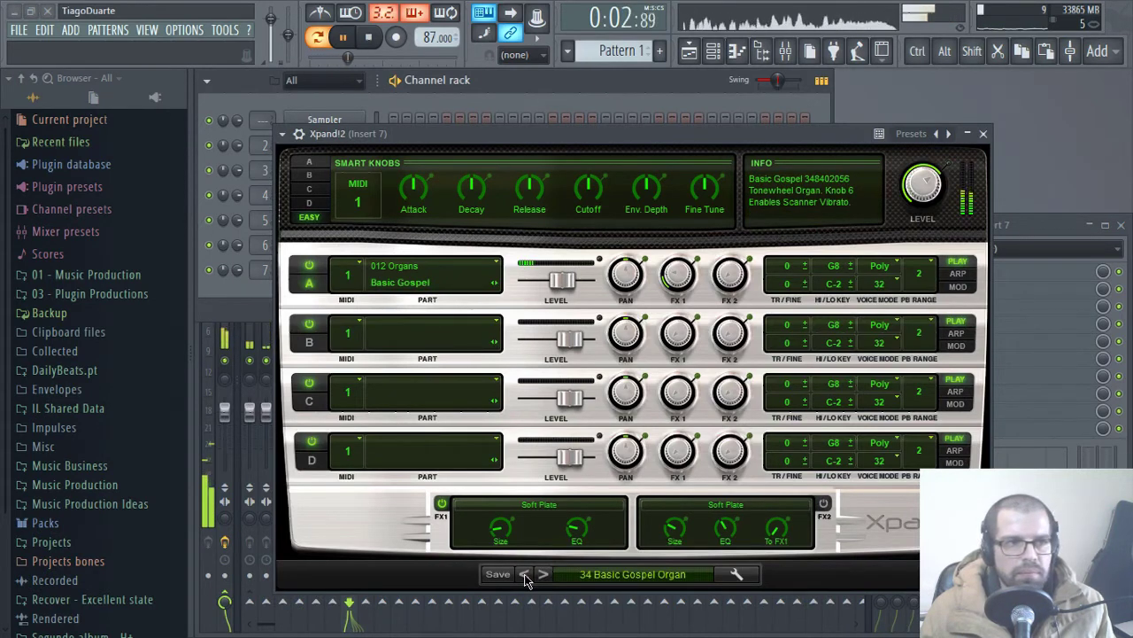
pyautogui.click(983, 134)
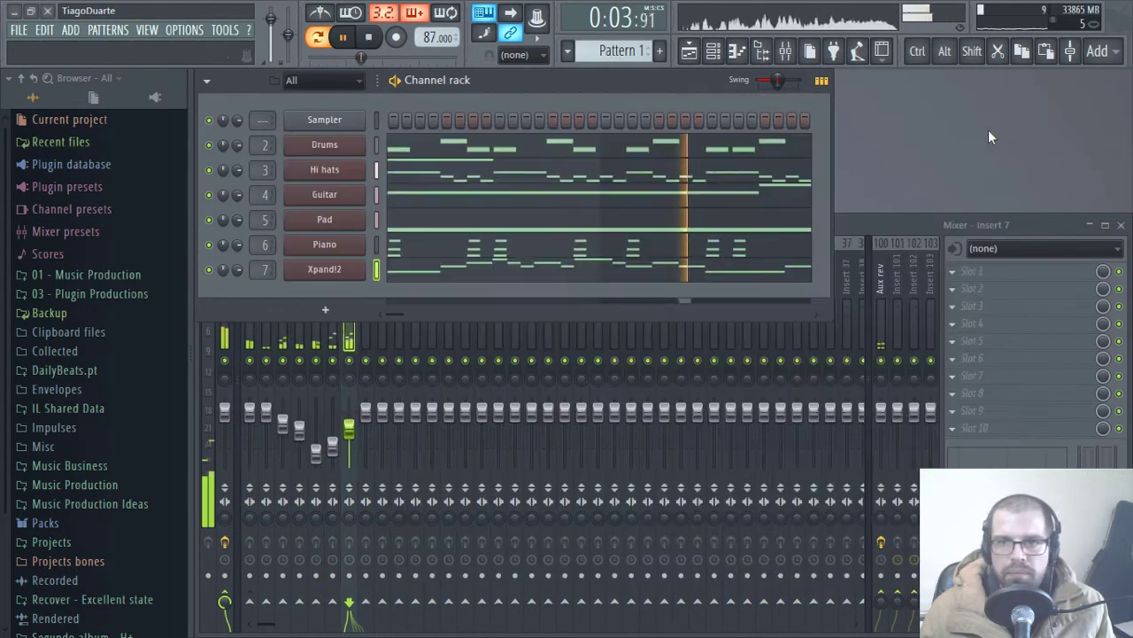
# - Lower the insert 7 fader slightly and route the insert only to the Mix track
pyautogui.click(353, 445)
pyautogui.rightClick(259, 604)
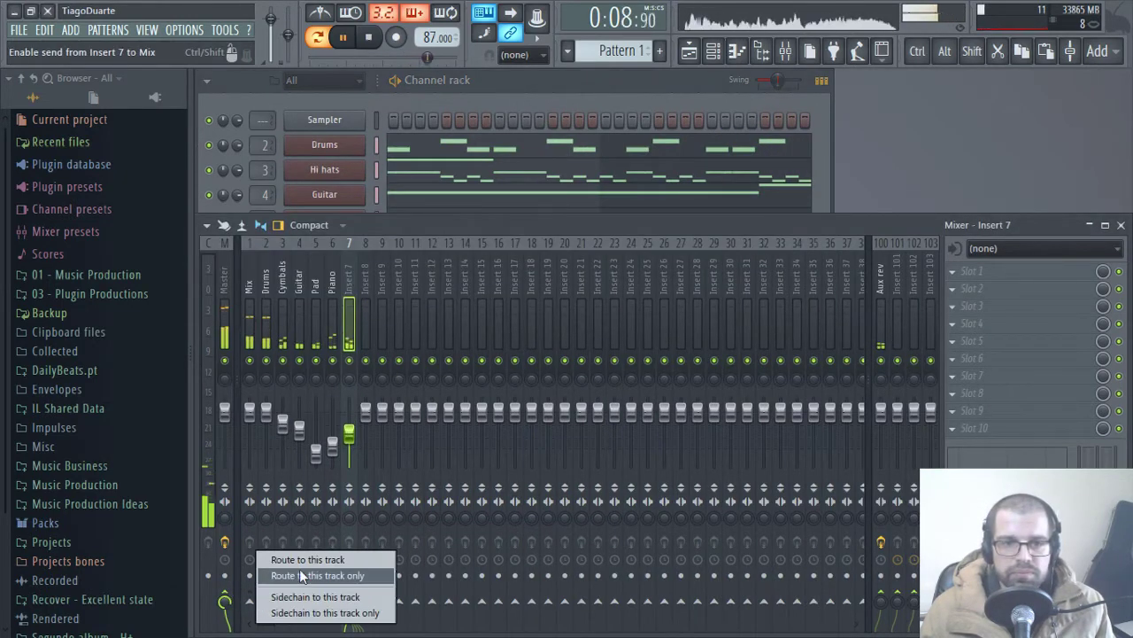
pyautogui.click(301, 571)
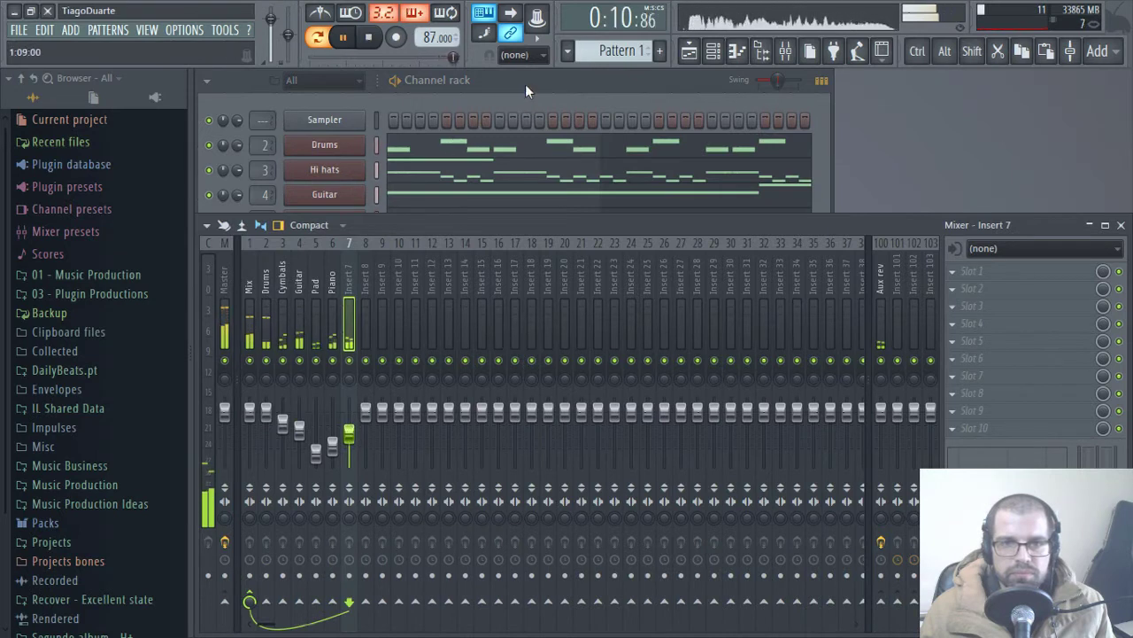
# - Rename both mixer insert 7 and the Xpand!2 channel as Organ
pyautogui.doubleClick(352, 271)
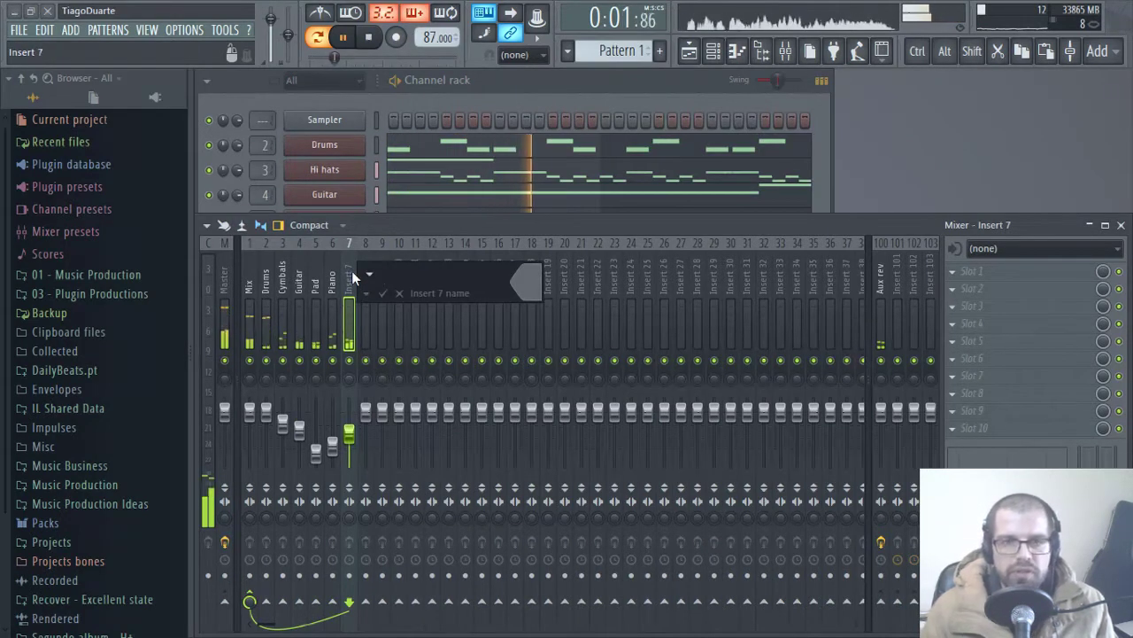
pyautogui.write('Organ')
pyautogui.press('Return')
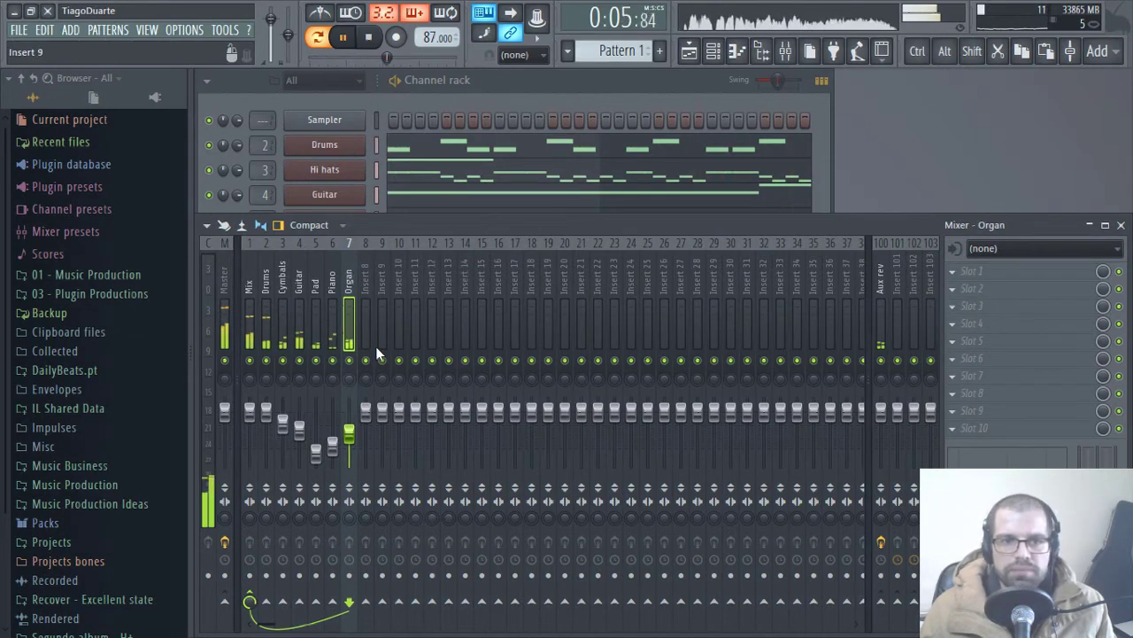
pyautogui.click(508, 82)
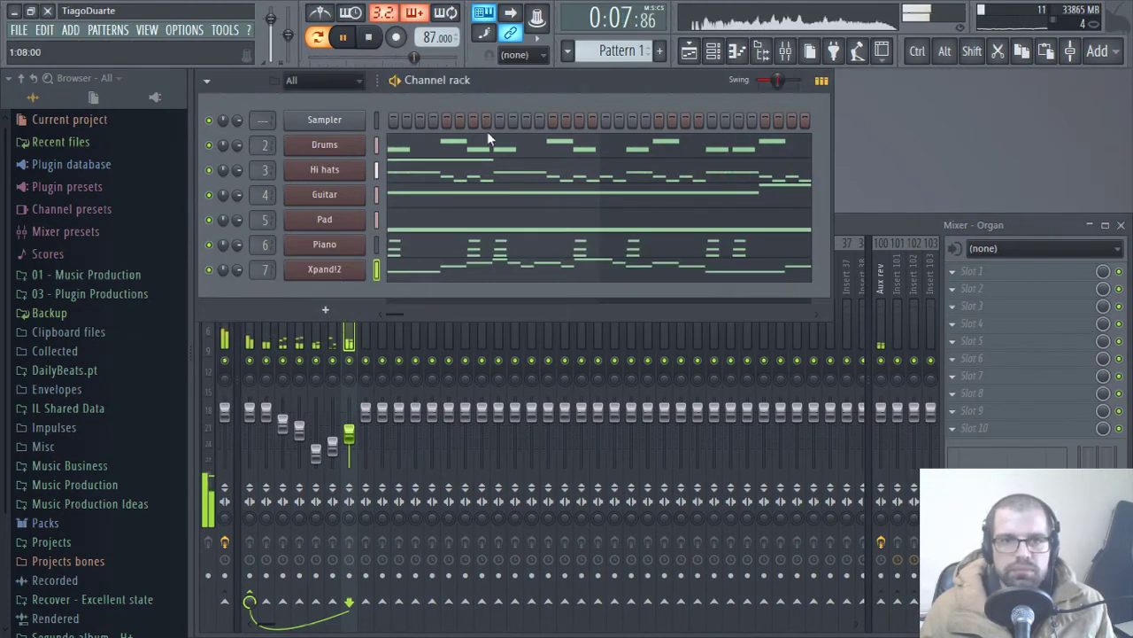
pyautogui.keyDown('shift'); pyautogui.click(326, 271); pyautogui.keyUp('shift')
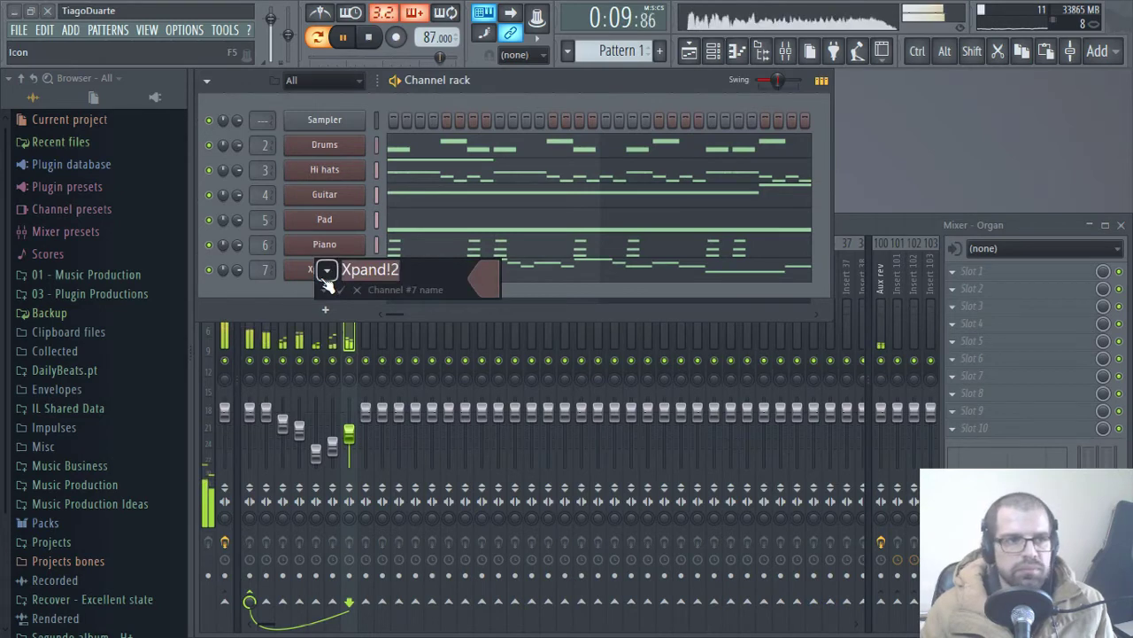
pyautogui.press('Return')
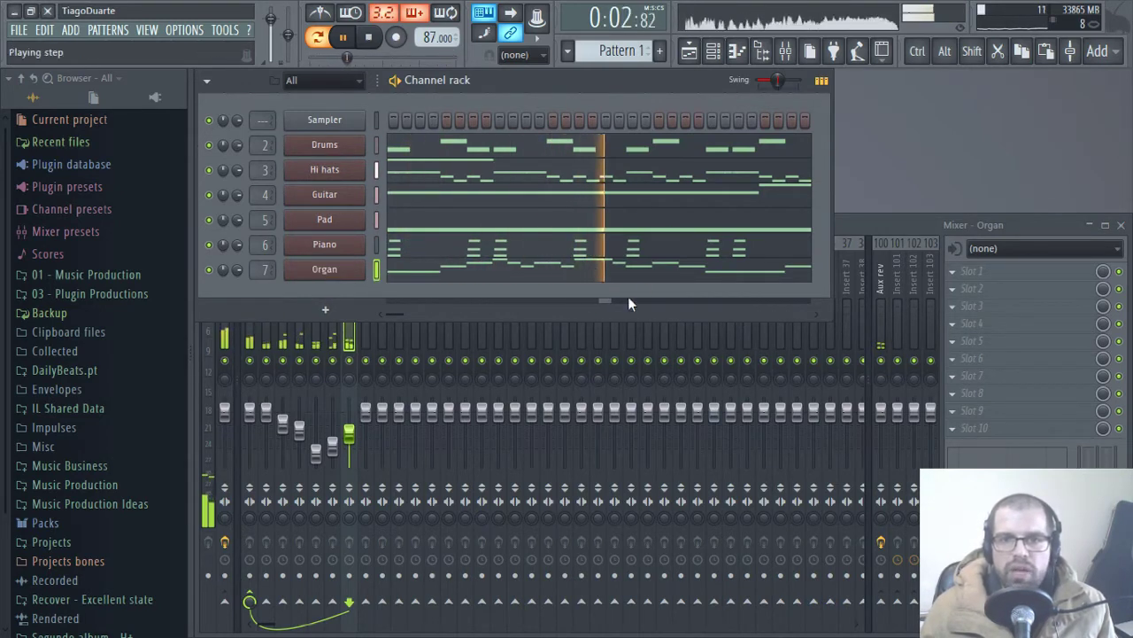
# - Lower bar 4's last G5 to D#5 and last F5 to C5, extend that C5 up to the A#4, and play back
pyautogui.click(649, 276)
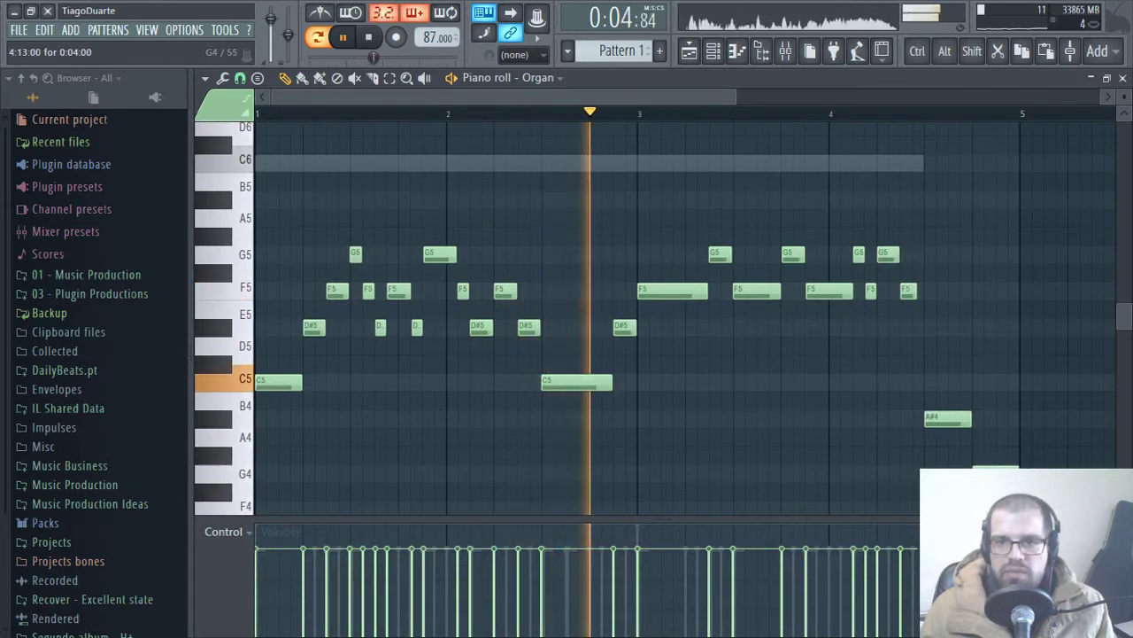
pyautogui.moveTo(909, 290); pyautogui.dragTo(910, 381)
pyautogui.moveTo(888, 254); pyautogui.dragTo(888, 326)
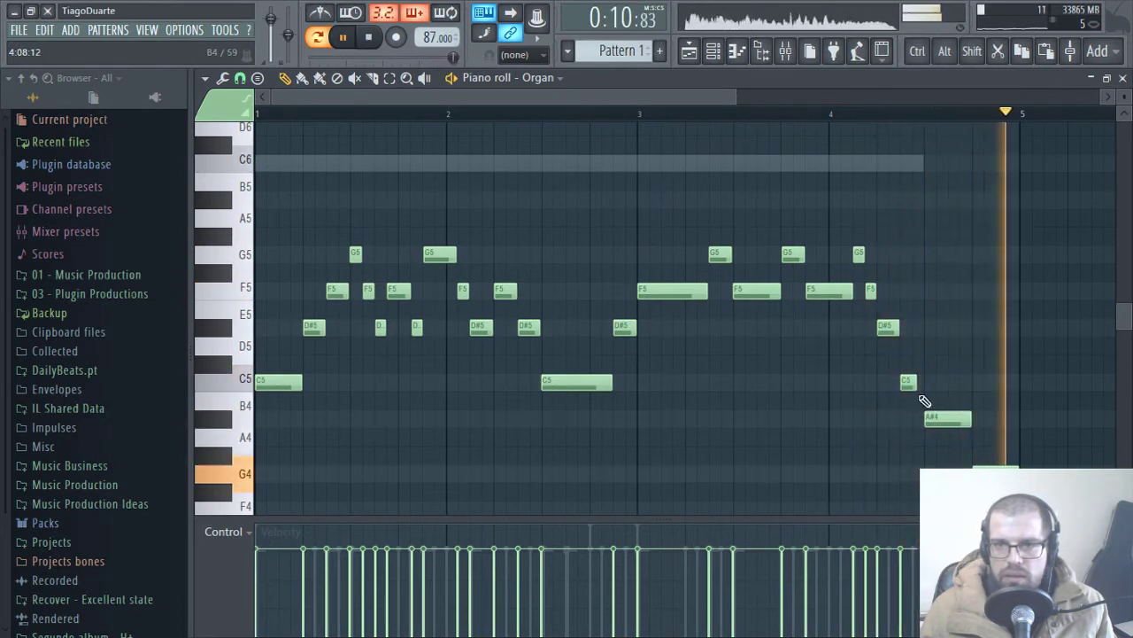
pyautogui.moveTo(916, 382); pyautogui.dragTo(923, 381)
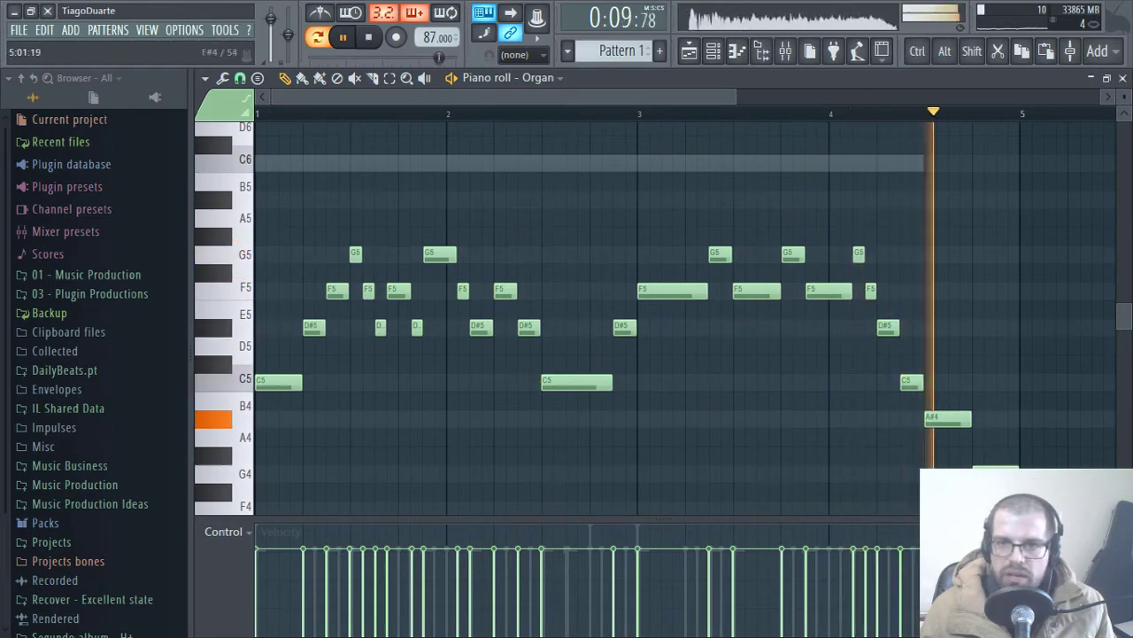
pyautogui.press('F7')
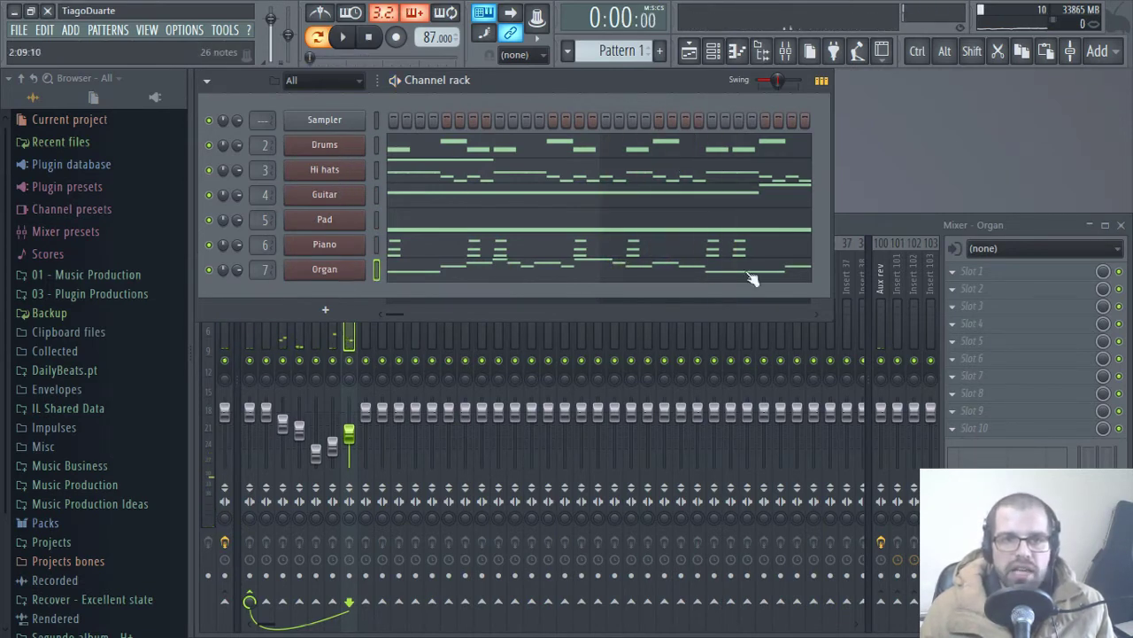
# - Split Pattern 1 by channel into separate patterns
pyautogui.click(865, 233)
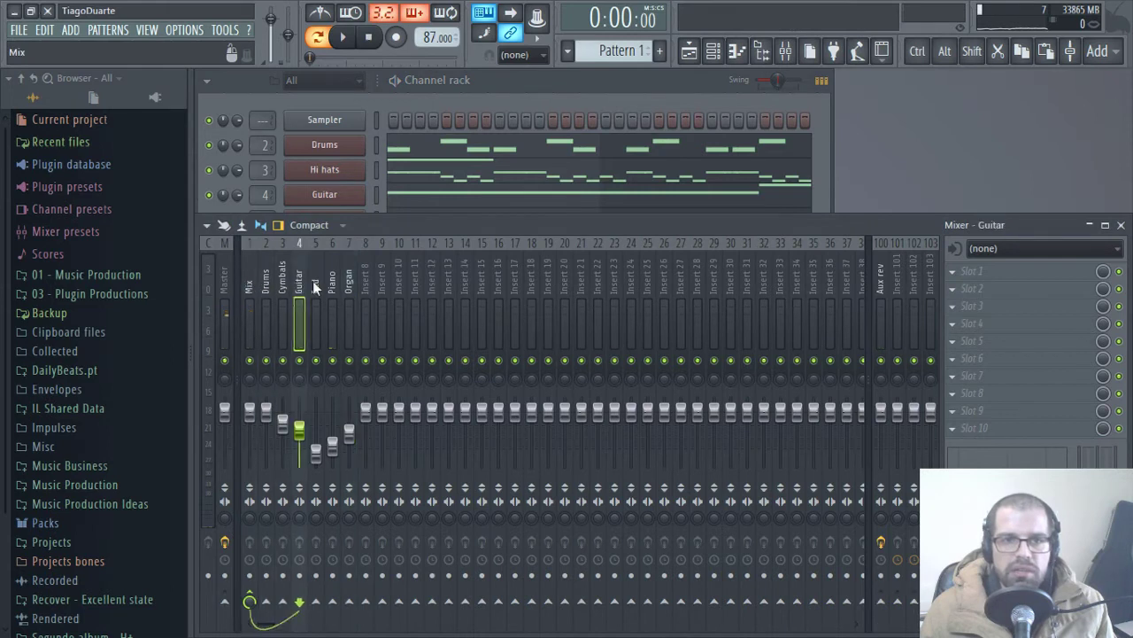
pyautogui.click(556, 100)
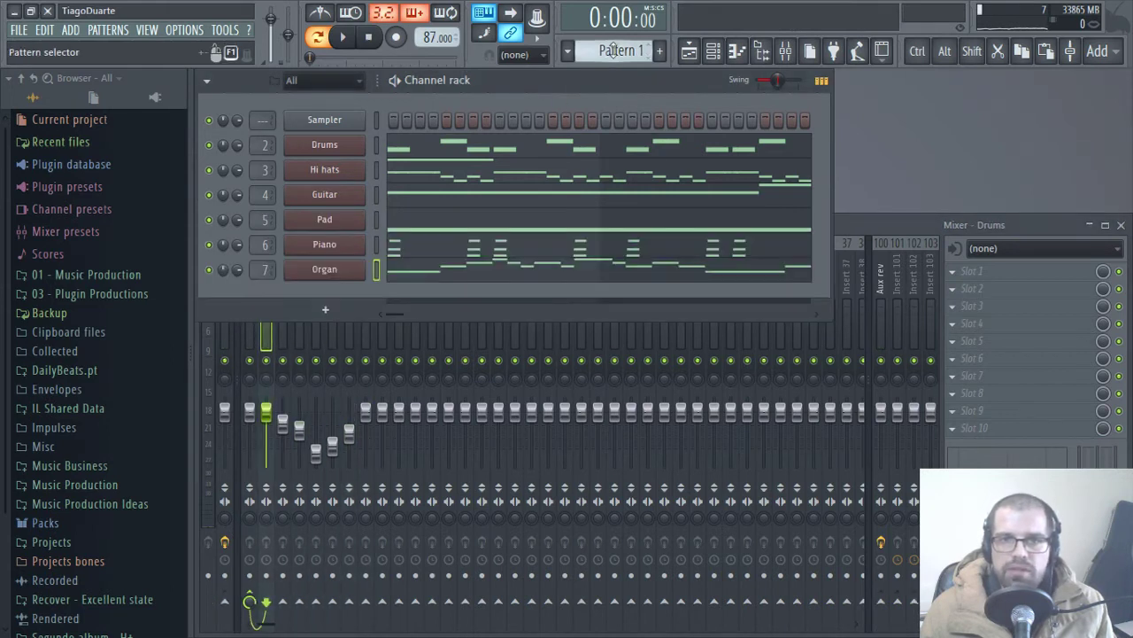
pyautogui.click(620, 50)
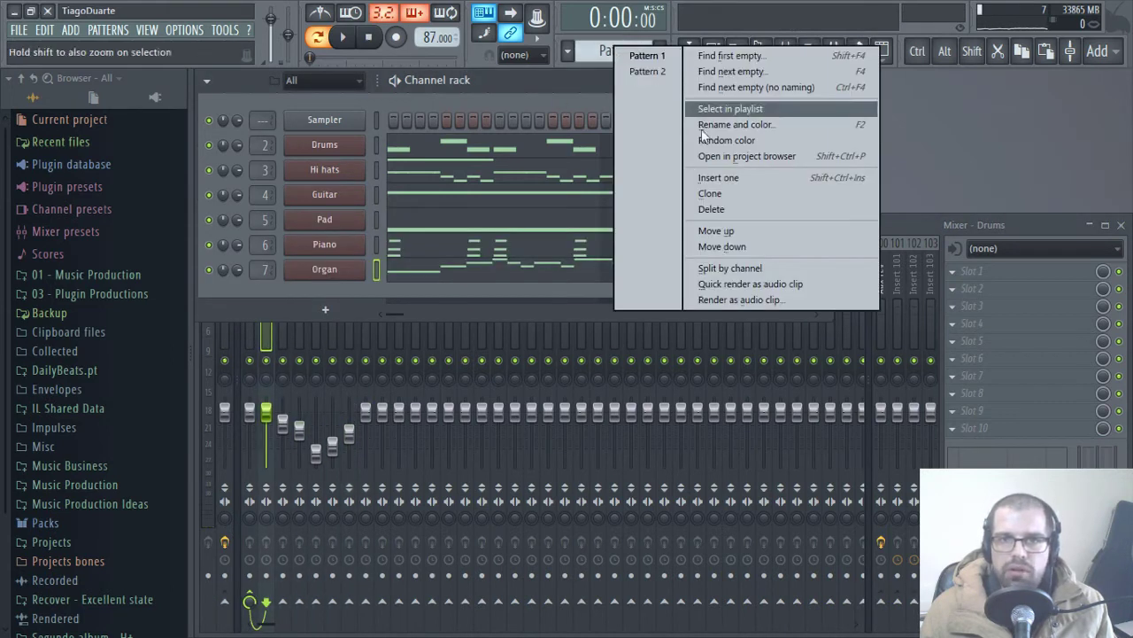
pyautogui.click(749, 269)
# - Place the Drums, Hi hats, Guitar, Pad, Piano and Organ patterns at bar 1 on playlist tracks 1 to 6, and hide the browser
pyautogui.click(689, 51)
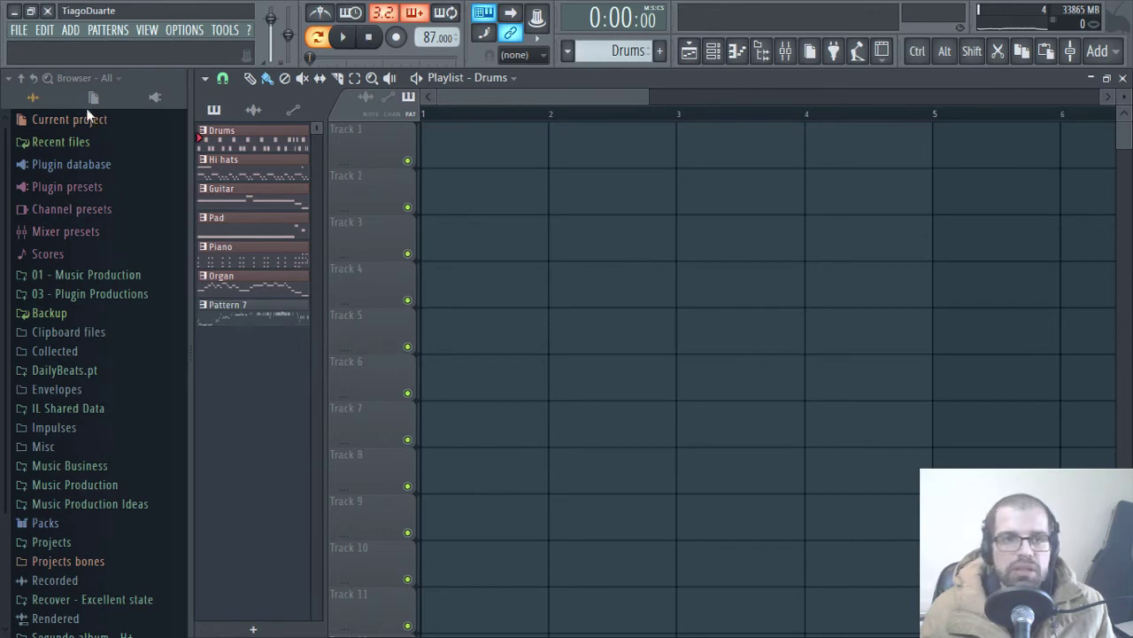
pyautogui.moveTo(233, 144); pyautogui.dragTo(426, 159)
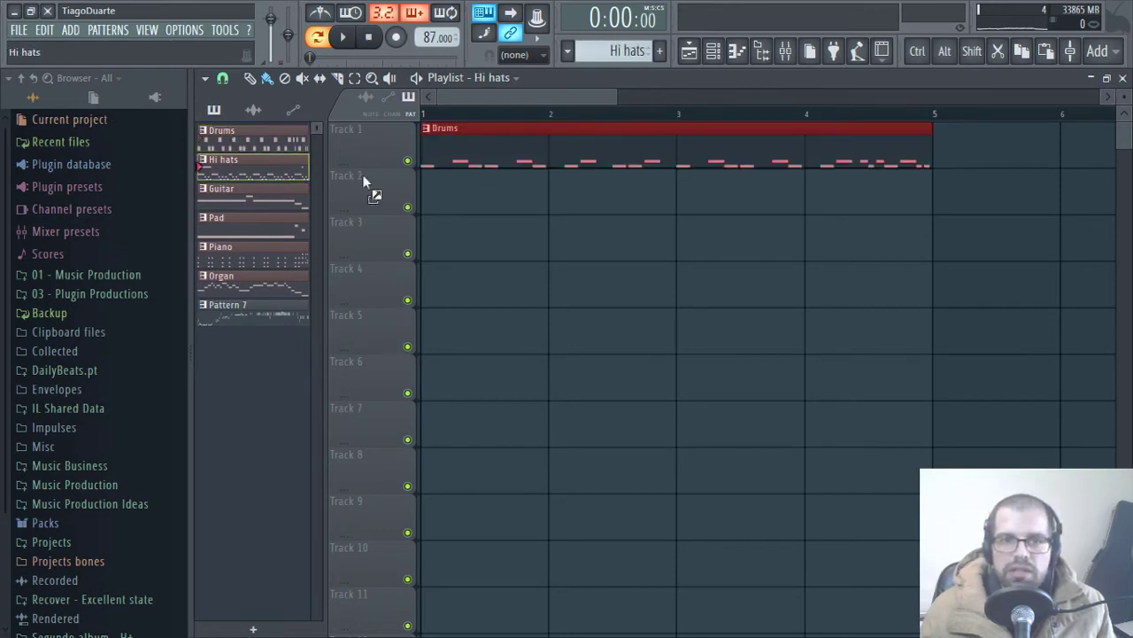
pyautogui.moveTo(363, 181); pyautogui.dragTo(365, 184)
pyautogui.moveTo(398, 235); pyautogui.dragTo(403, 239)
pyautogui.moveTo(253, 228); pyautogui.dragTo(407, 284)
pyautogui.moveTo(316, 293); pyautogui.dragTo(491, 386)
pyautogui.keyDown('ctrl'); pyautogui.scroll(2, 723, 493); pyautogui.keyUp('ctrl')
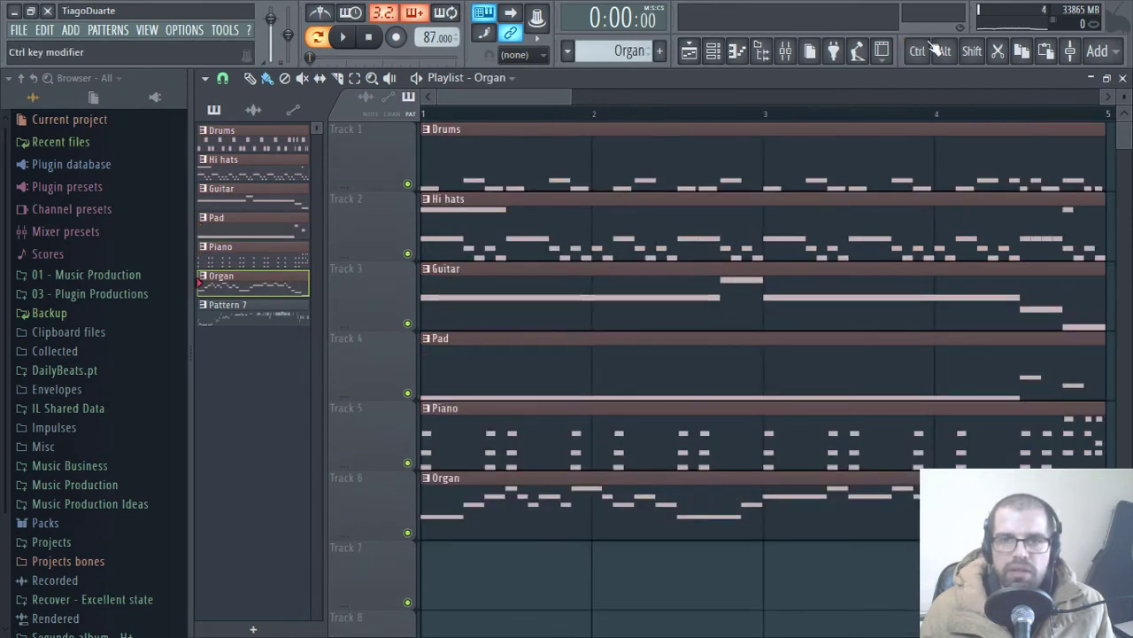
pyautogui.click(764, 52)
pyautogui.keyDown('ctrl'); pyautogui.scroll(-4, 567, 405); pyautogui.keyUp('ctrl')
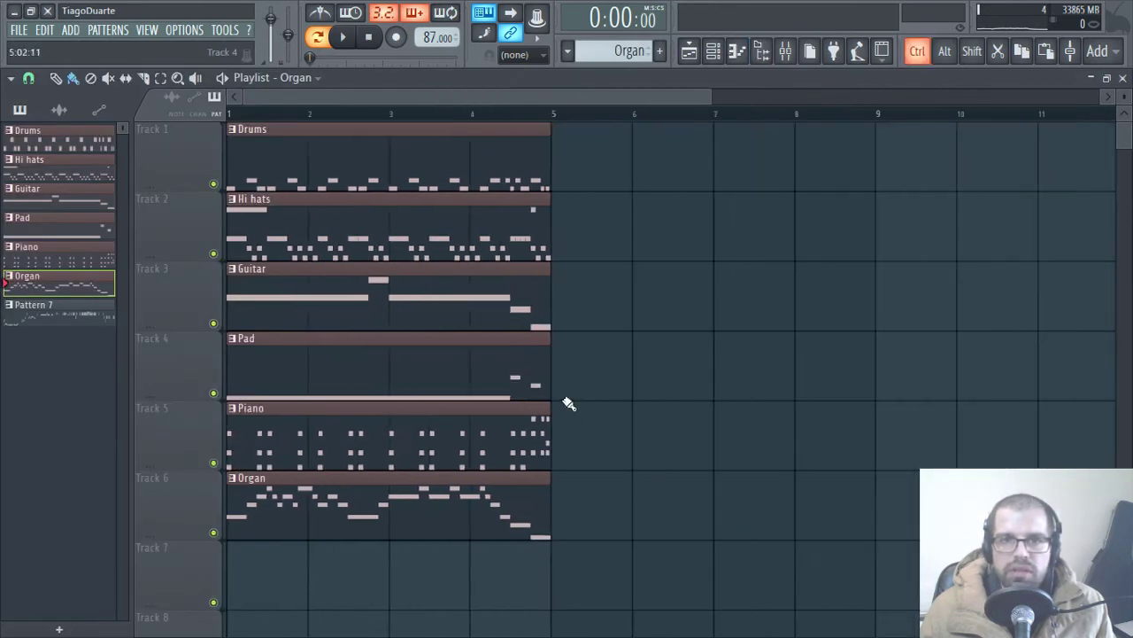
# - Duplicate the six four-bar clips three times on tracks 1 to 6 so that they fill bars 1 to 16
pyautogui.keyDown('ctrl'); pyautogui.moveTo(612, 534); pyautogui.dragTo(217, 93); pyautogui.keyUp('ctrl')
pyautogui.moveTo(284, 152)
pyautogui.keyDown('shift'); pyautogui.mouseDown()
pyautogui.moveTo(483, 168)
pyautogui.moveTo(698, 169)
pyautogui.moveTo(663, 157)
pyautogui.moveTo(886, 170)
pyautogui.moveTo(863, 164)
pyautogui.mouseUp(); pyautogui.keyUp('shift')
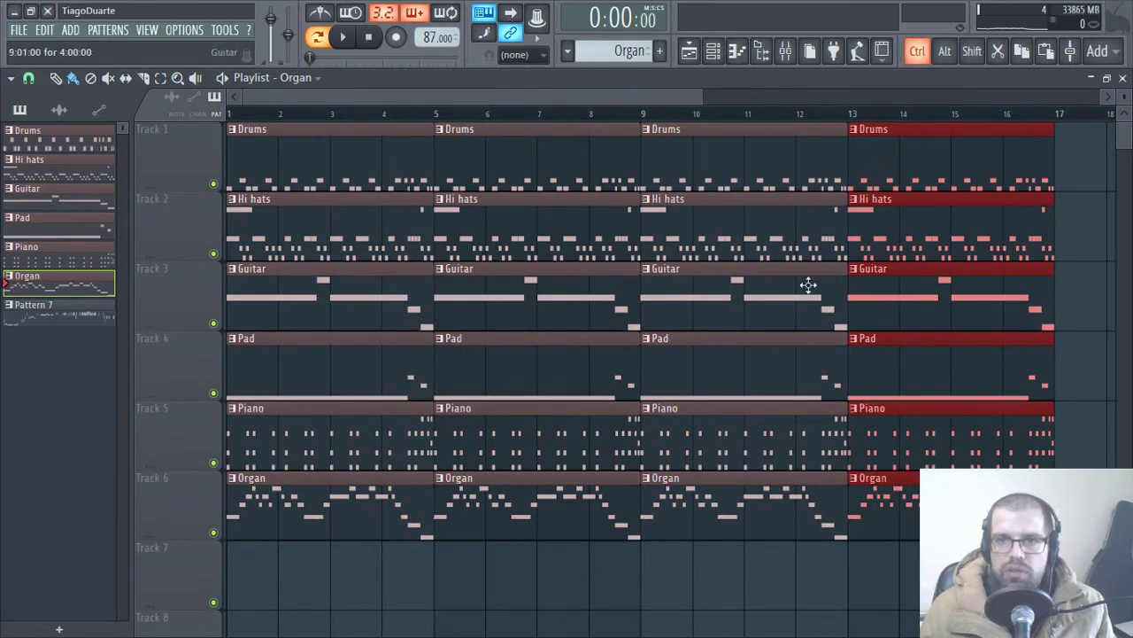
pyautogui.keyDown('ctrl'); pyautogui.scroll(-3, 809, 284); pyautogui.keyUp('ctrl')
pyautogui.click(877, 493)
# - Move the whole arrangement so it starts at bar 5, and copy two of its four-bar blocks to bars 21 to 28
pyautogui.keyDown('ctrl'); pyautogui.moveTo(825, 553); pyautogui.dragTo(228, 121); pyautogui.keyUp('ctrl')
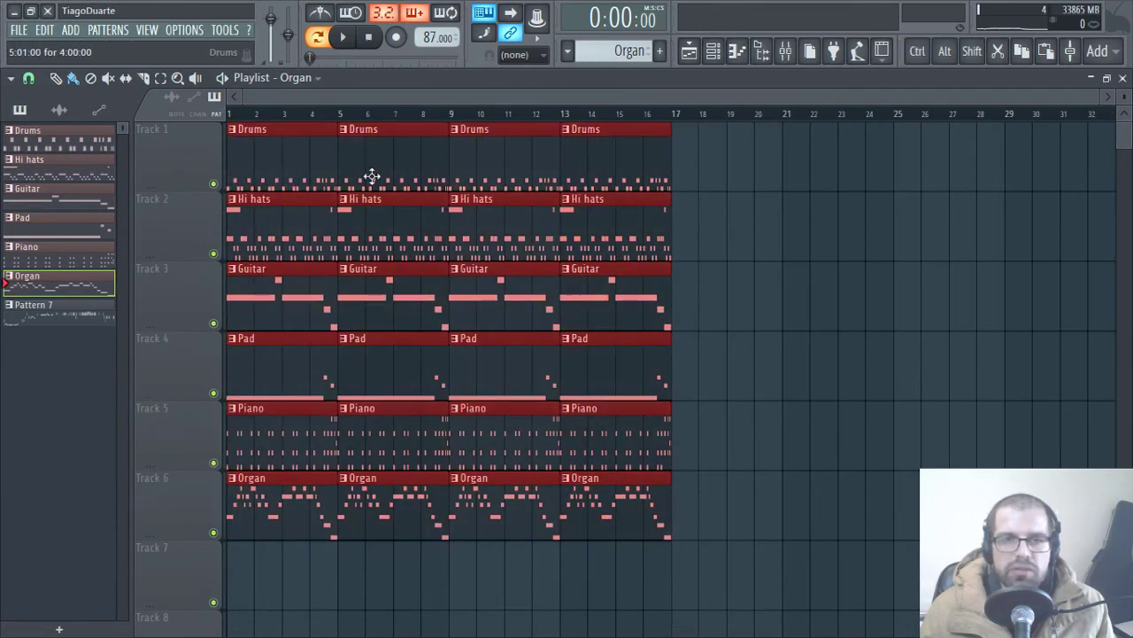
pyautogui.keyDown('ctrl'); pyautogui.moveTo(775, 478); pyautogui.dragTo(317, 121); pyautogui.keyUp('ctrl')
pyautogui.keyDown('ctrl'); pyautogui.moveTo(817, 537); pyautogui.dragTo(228, 121); pyautogui.keyUp('ctrl')
pyautogui.moveTo(282, 198); pyautogui.dragTo(370, 152)
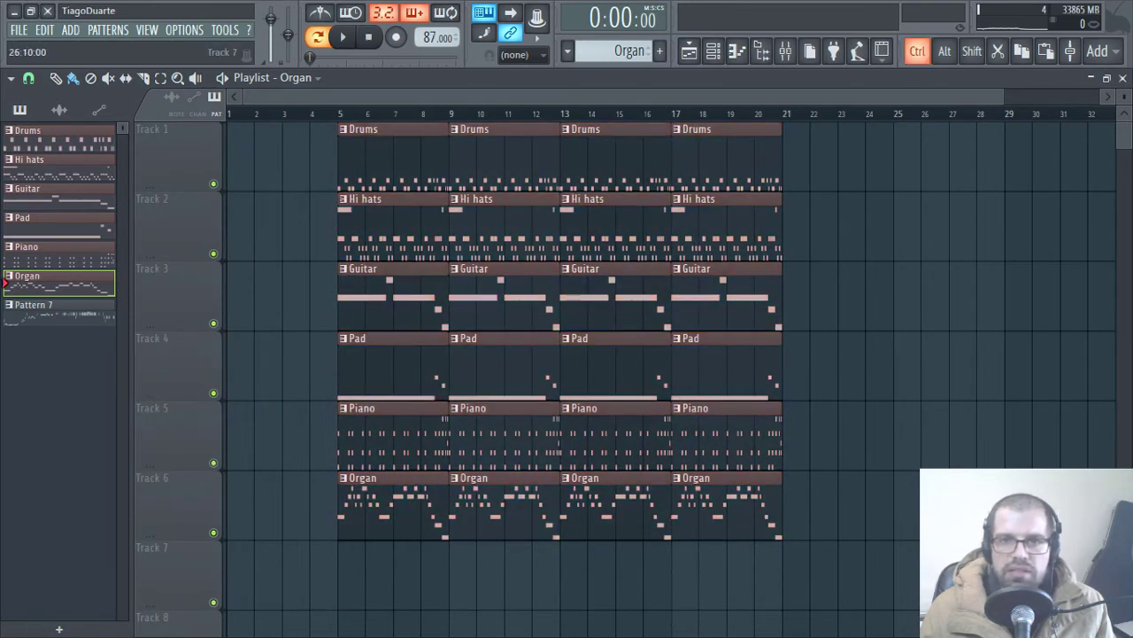
pyautogui.keyDown('ctrl'); pyautogui.moveTo(887, 608); pyautogui.dragTo(823, 166); pyautogui.keyUp('ctrl')
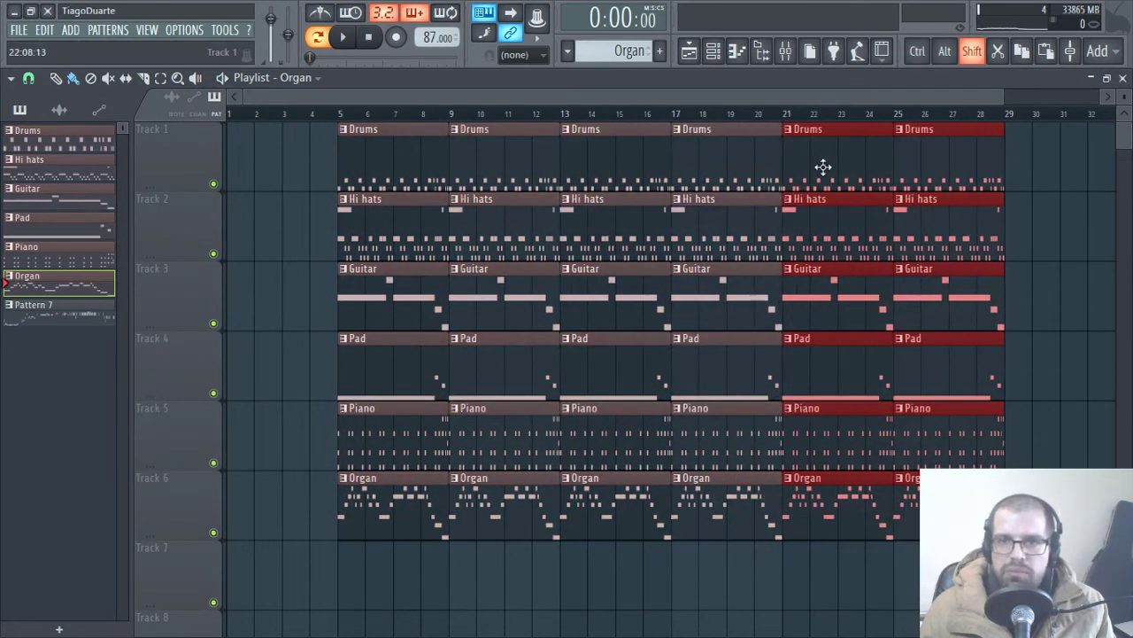
pyautogui.click(1029, 237)
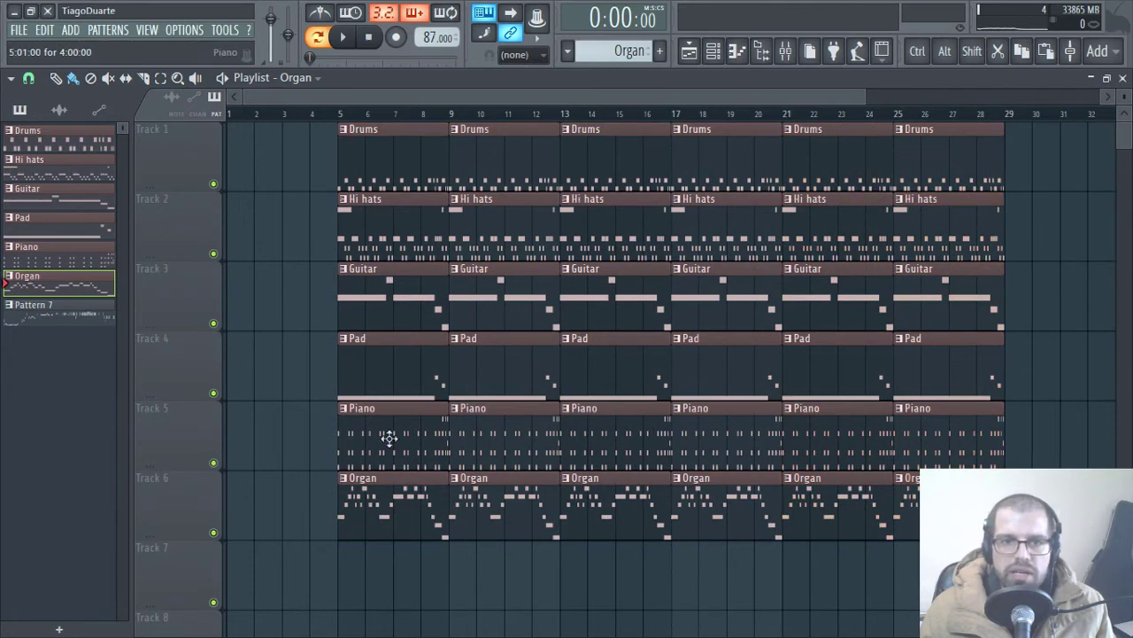
# - Delete the four Organ clips in bars 5 to 20
pyautogui.rightClick(412, 485)
pyautogui.rightClick(519, 506)
pyautogui.rightClick(611, 513)
pyautogui.rightClick(708, 522)
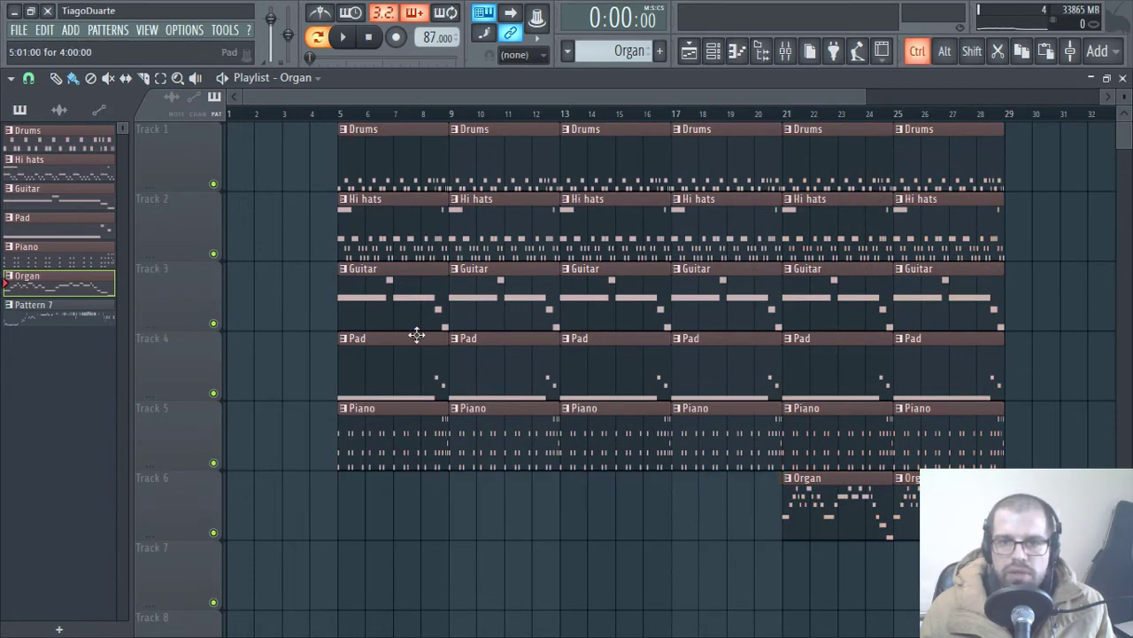
# - Copy the bar 5 Piano clip to bar 1, and trim the bar 5 Piano clip to five steps with a finer snap
pyautogui.keyDown('ctrl'); pyautogui.scroll(2, 417, 334); pyautogui.keyUp('ctrl')
pyautogui.moveTo(437, 453); pyautogui.dragTo(284, 453)
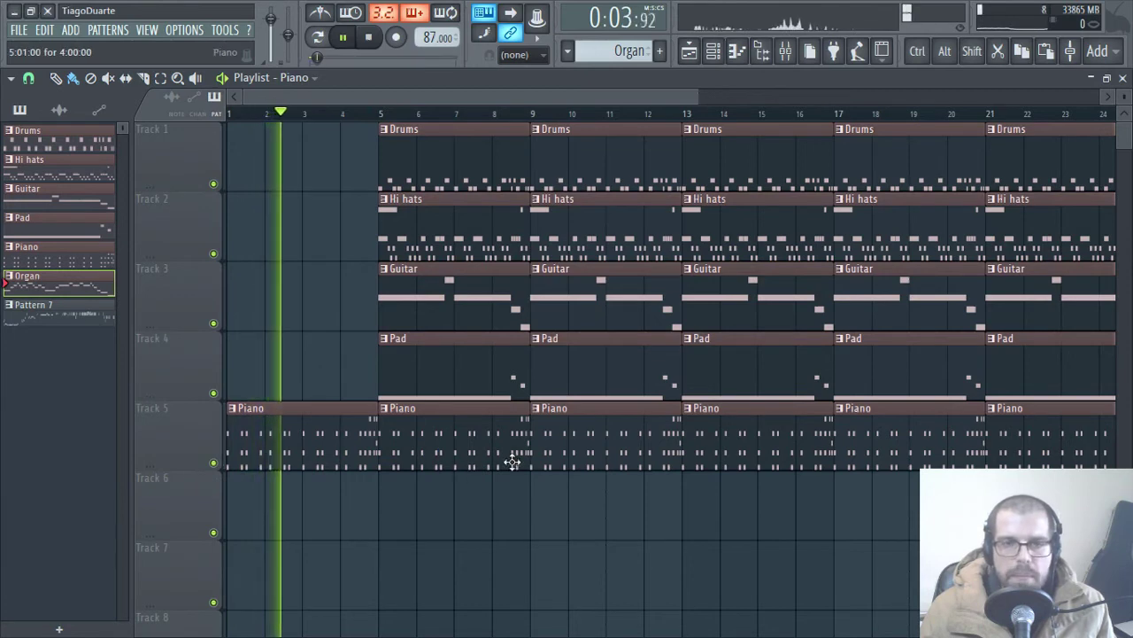
pyautogui.moveTo(526, 453); pyautogui.dragTo(413, 458)
pyautogui.scroll(3, 379, 473)
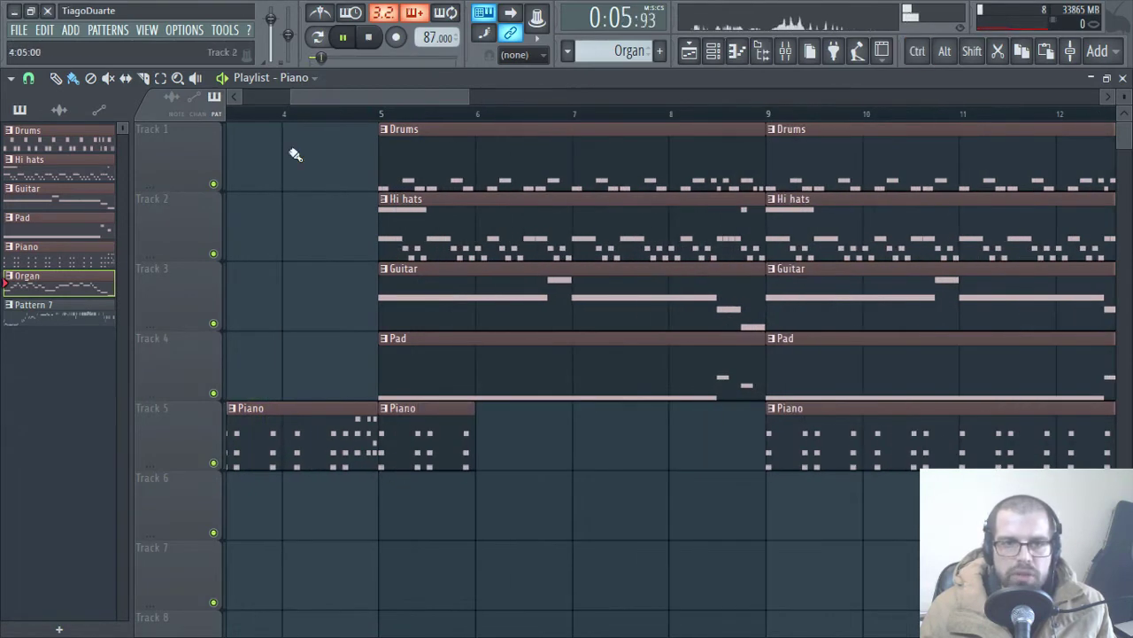
pyautogui.click(11, 78)
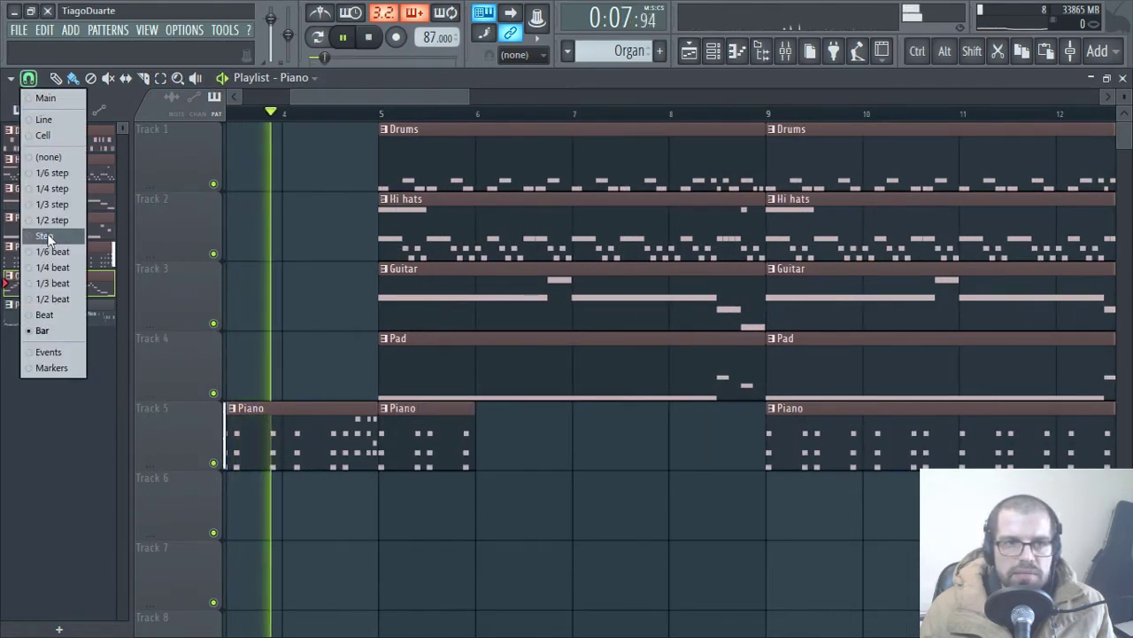
pyautogui.click(35, 168)
pyautogui.moveTo(469, 454); pyautogui.dragTo(403, 454)
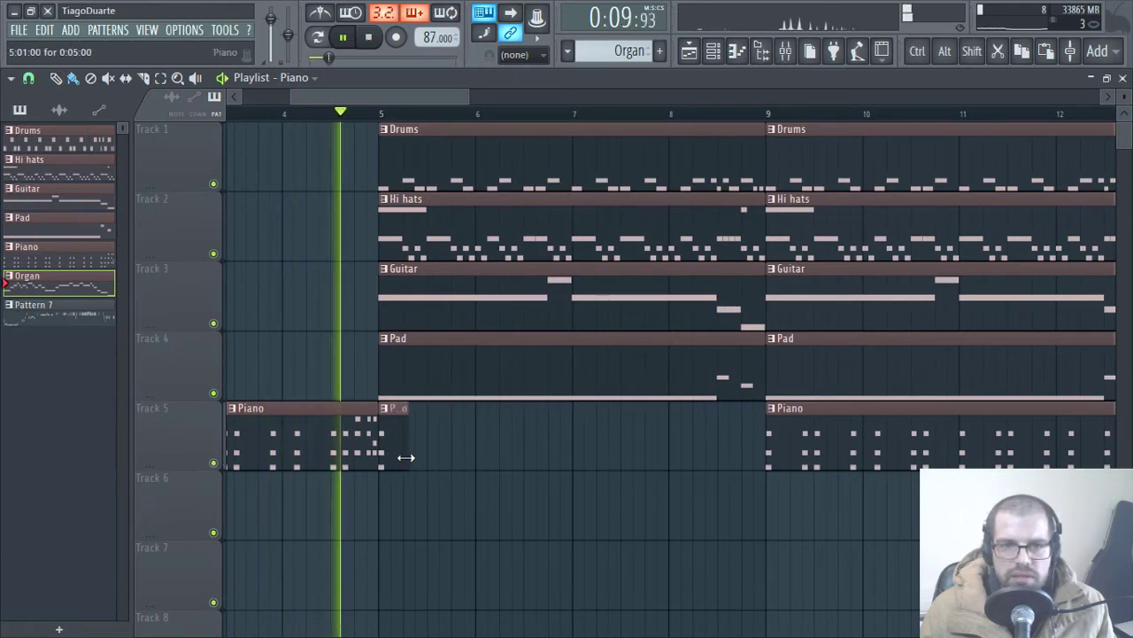
pyautogui.scroll(-4, 514, 480)
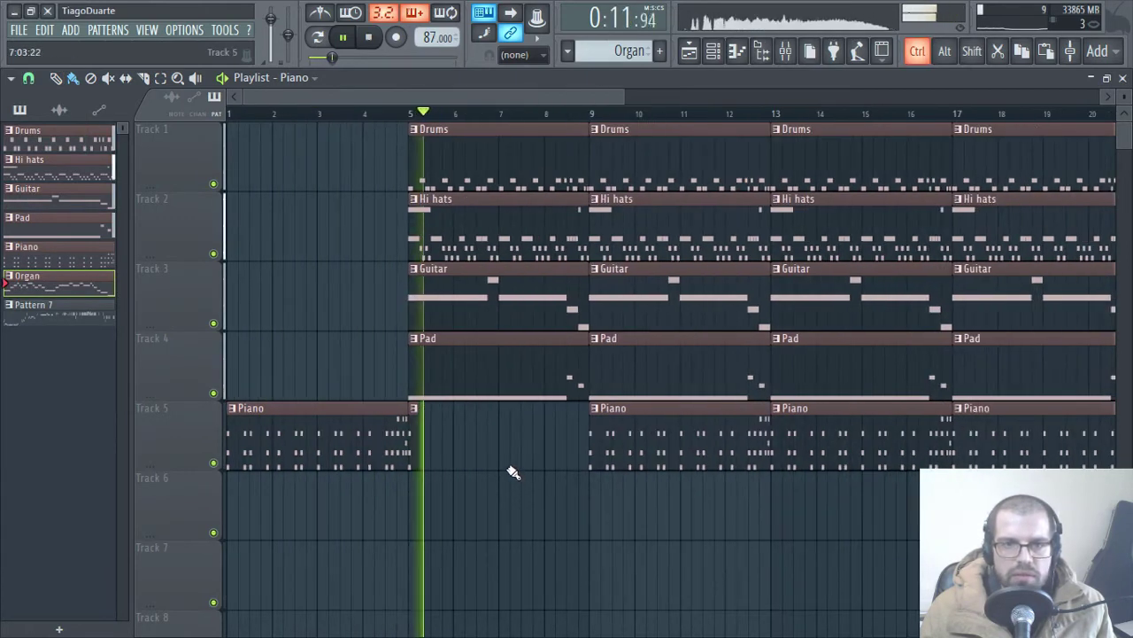
# - Delete the Pad clips at bars 5, 9 and 13, and copy the bar 17 Pad clip back to bar 13
pyautogui.rightClick(486, 384)
pyautogui.rightClick(647, 375)
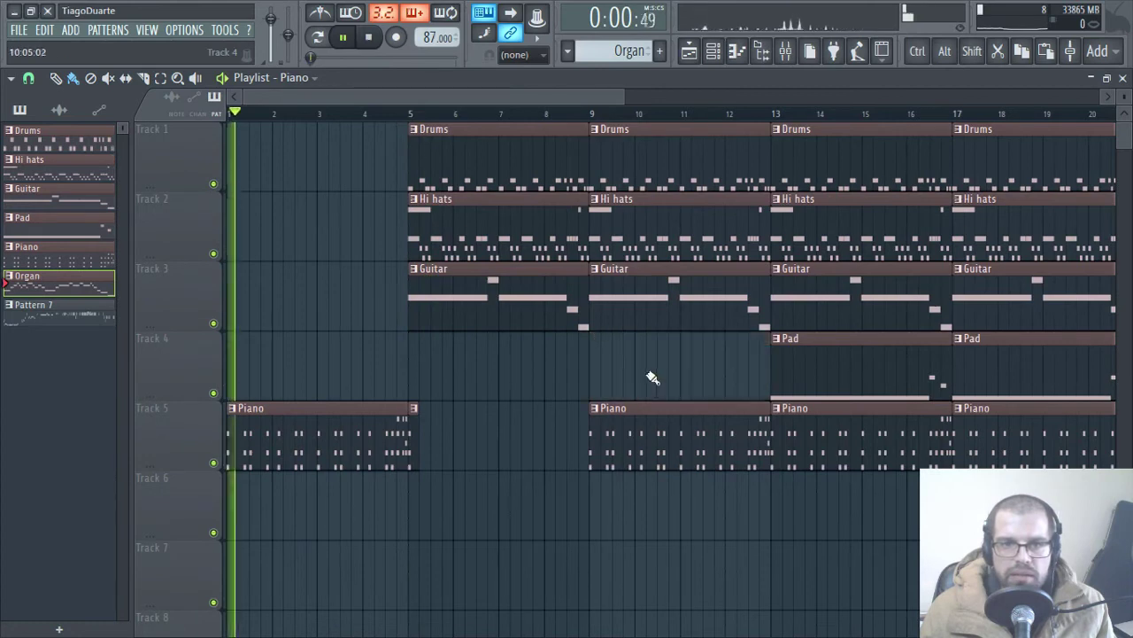
pyautogui.rightClick(820, 373)
pyautogui.click(974, 369)
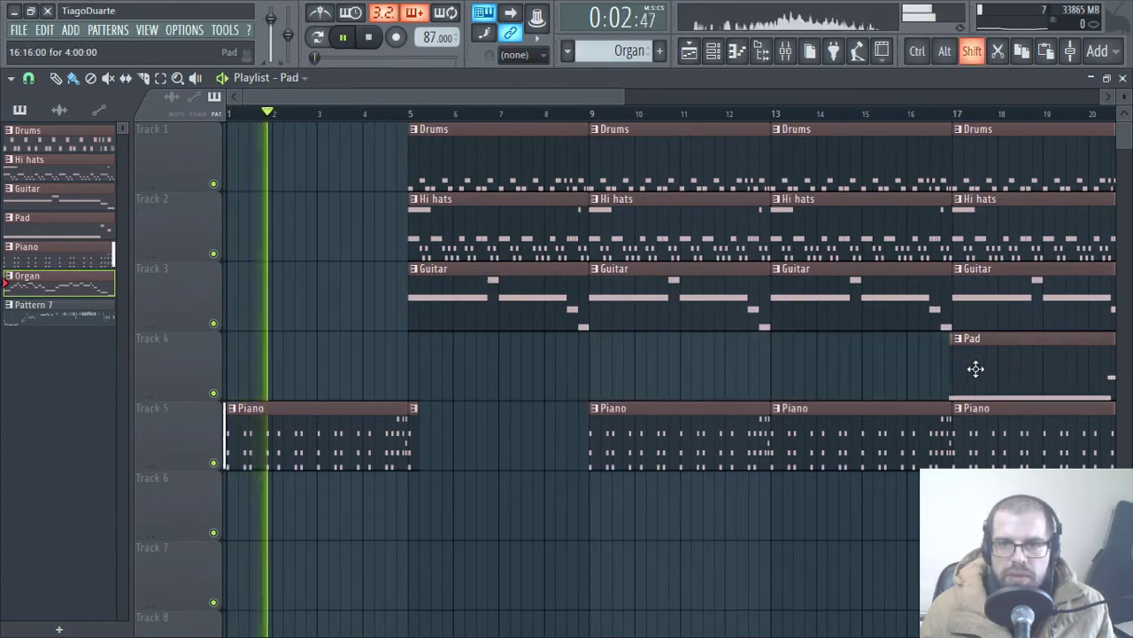
pyautogui.click(853, 375)
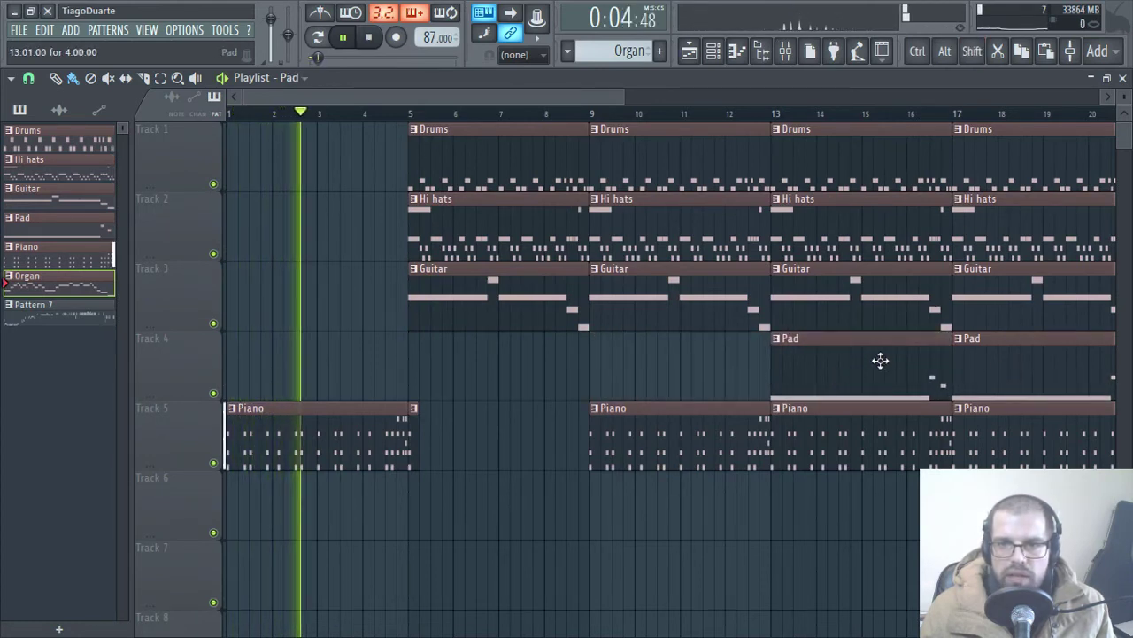
# - Delete the Piano clips at bars 9, 13 and 17
pyautogui.scroll(-1, 680, 453)
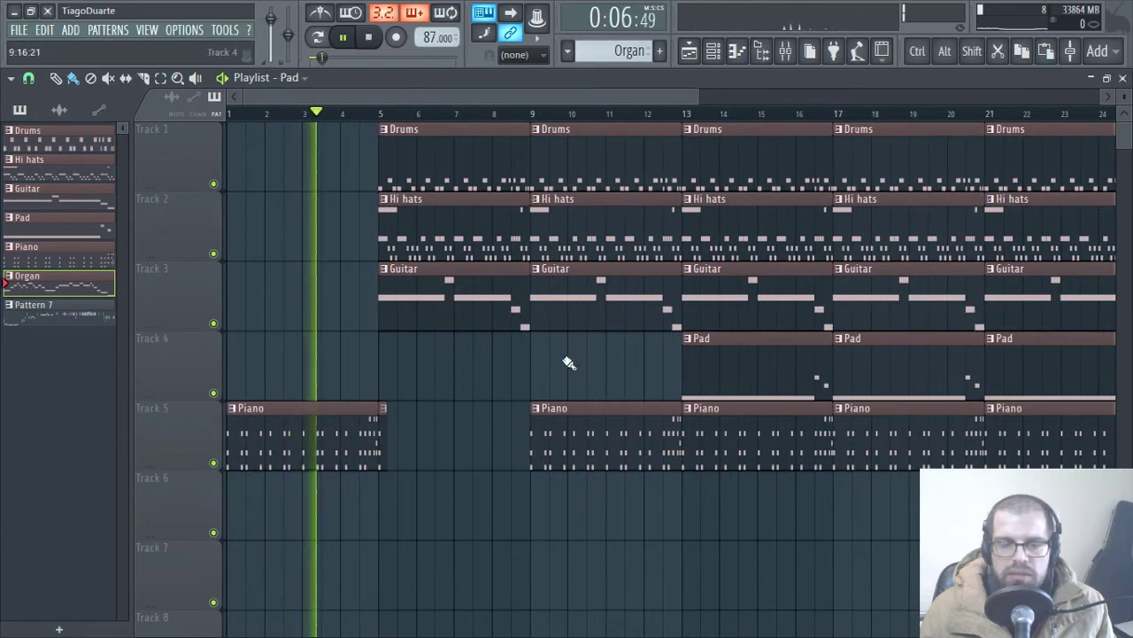
pyautogui.rightClick(632, 449)
pyautogui.rightClick(733, 459)
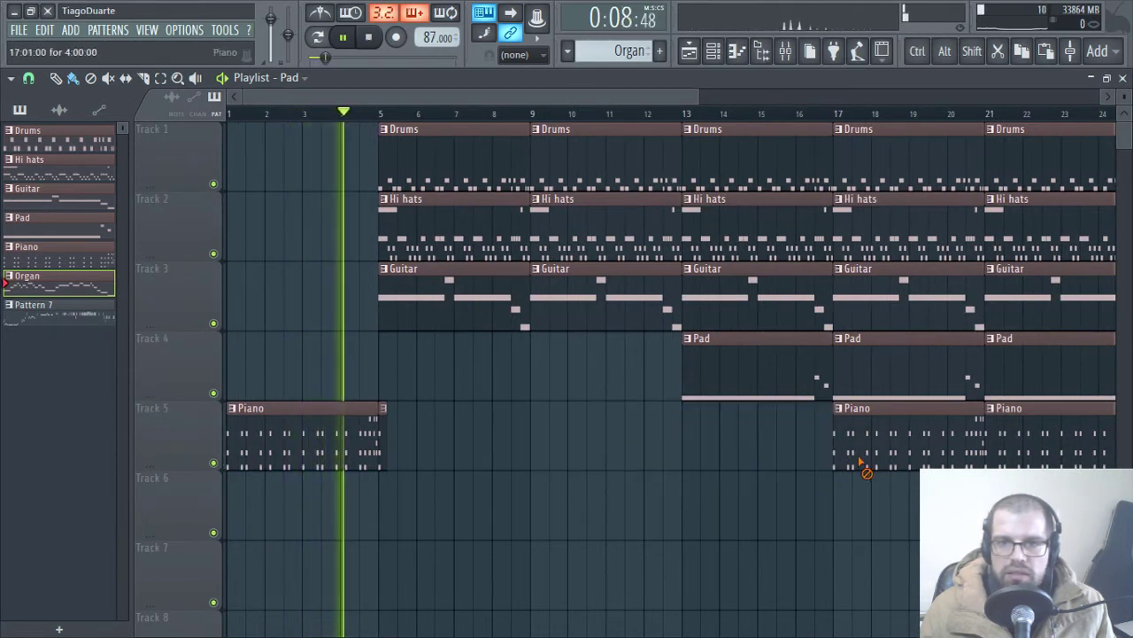
pyautogui.rightClick(860, 462)
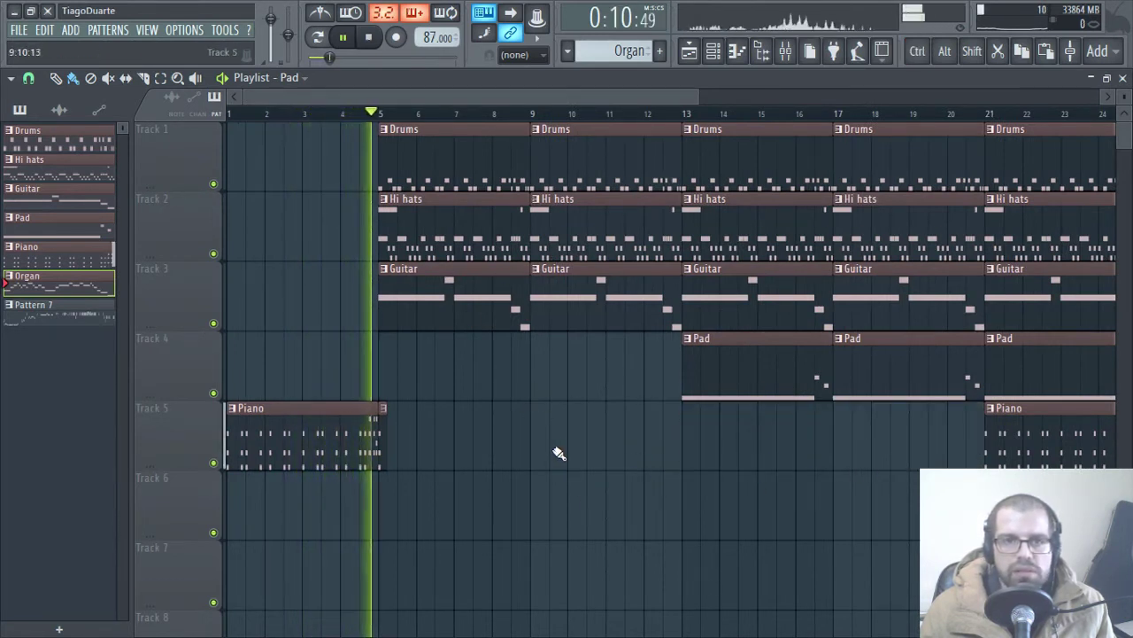
# - Set the playlist snap to Bar and select the time range covering bars 5 to 28
pyautogui.scroll(-2, 537, 425)
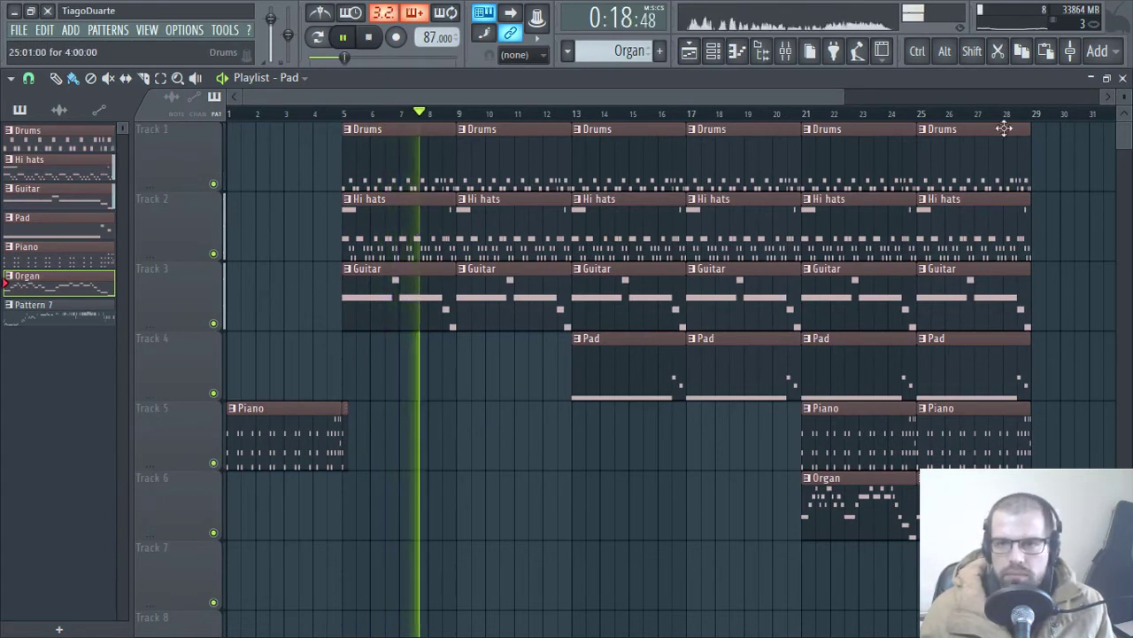
pyautogui.moveTo(1034, 126); pyautogui.dragTo(369, 144)
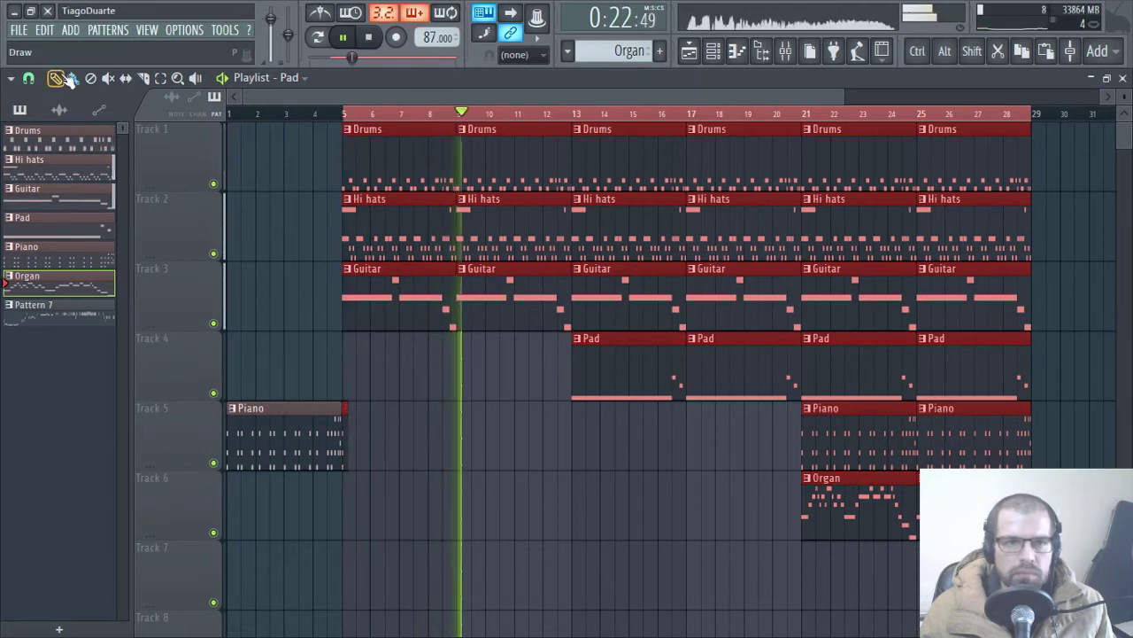
pyautogui.click(29, 78)
pyautogui.click(62, 328)
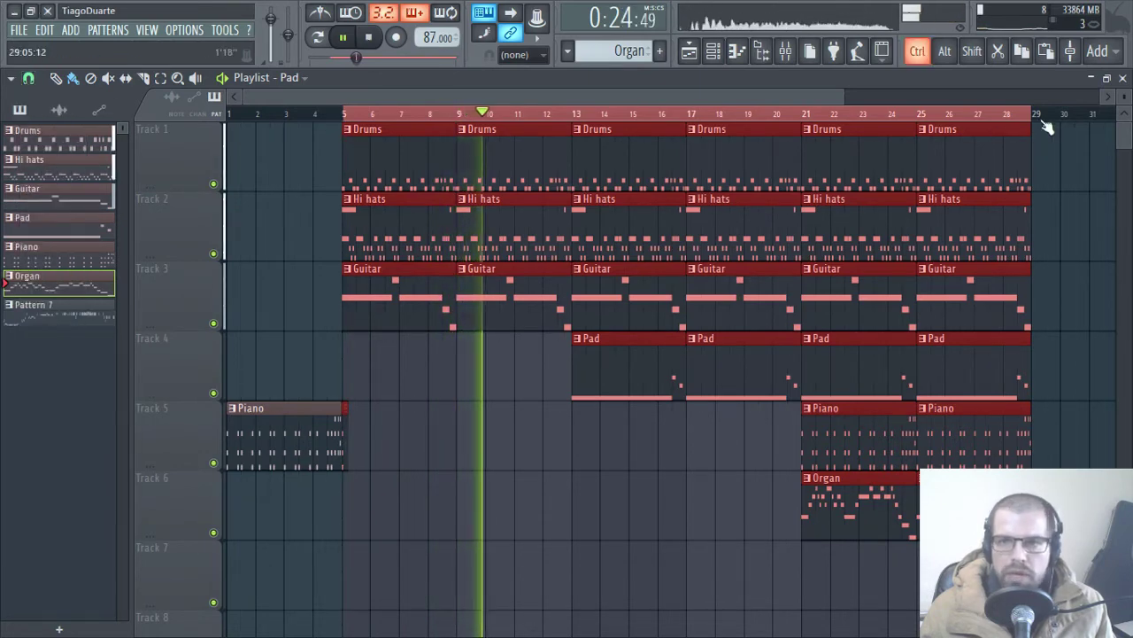
pyautogui.moveTo(1038, 120); pyautogui.dragTo(354, 133)
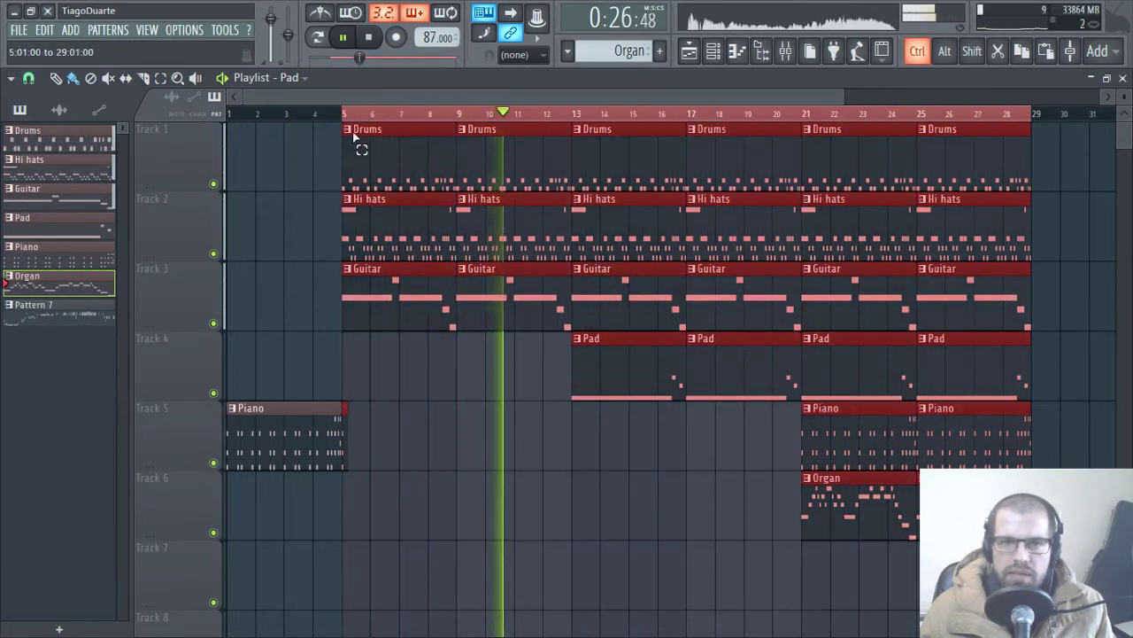
# - Delete the Hi hats clip at bar 13
pyautogui.scroll(3, 506, 338)
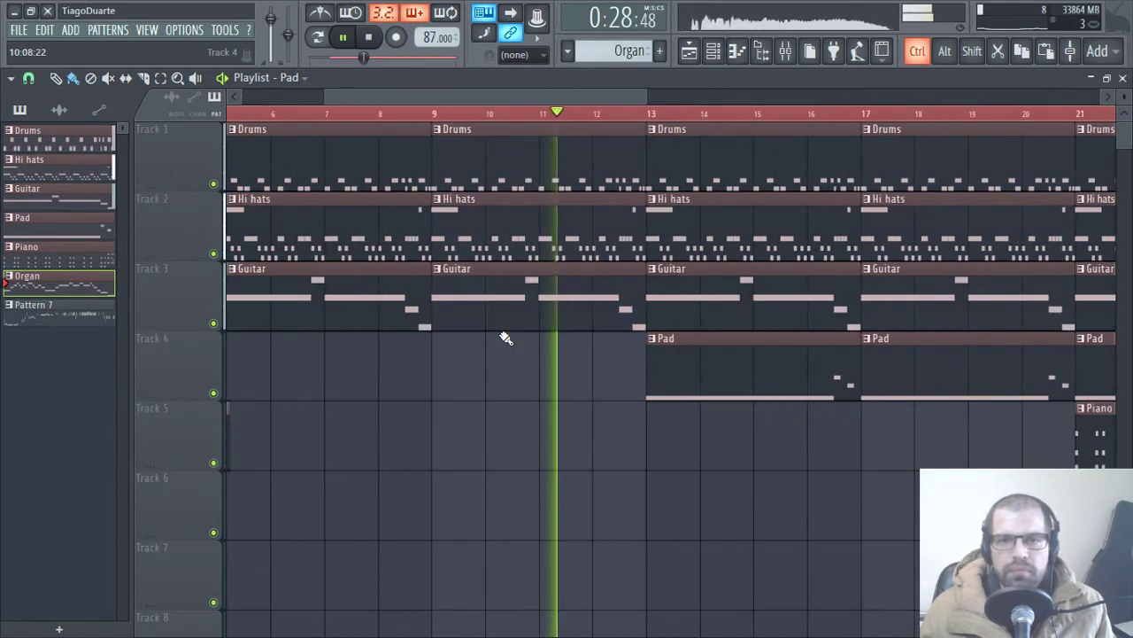
pyautogui.scroll(-2, 505, 342)
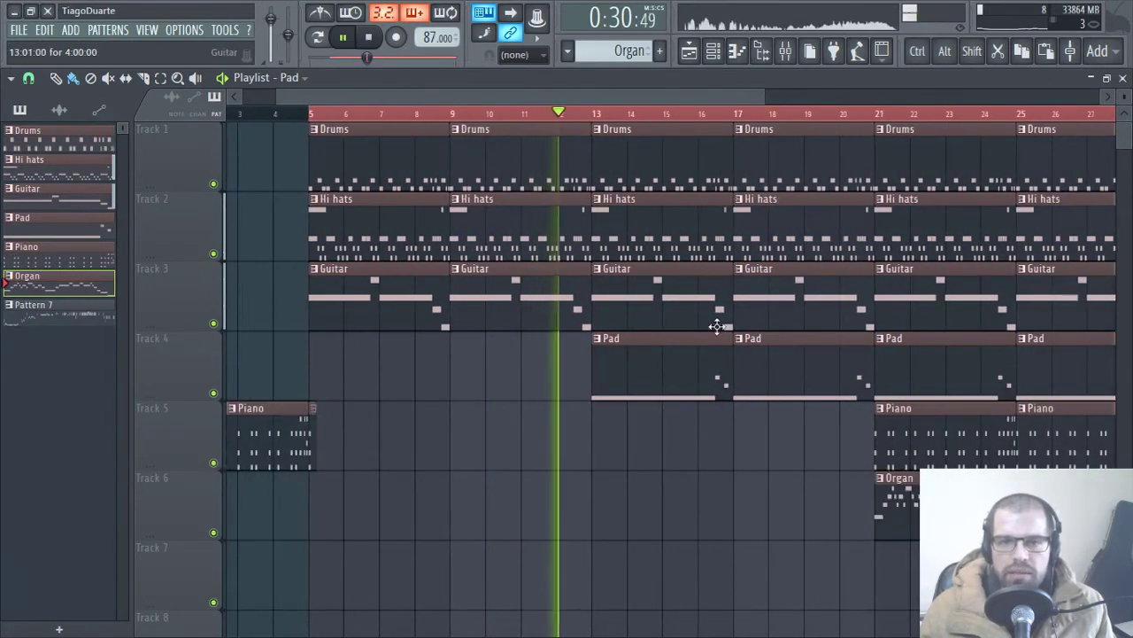
pyautogui.rightClick(706, 237)
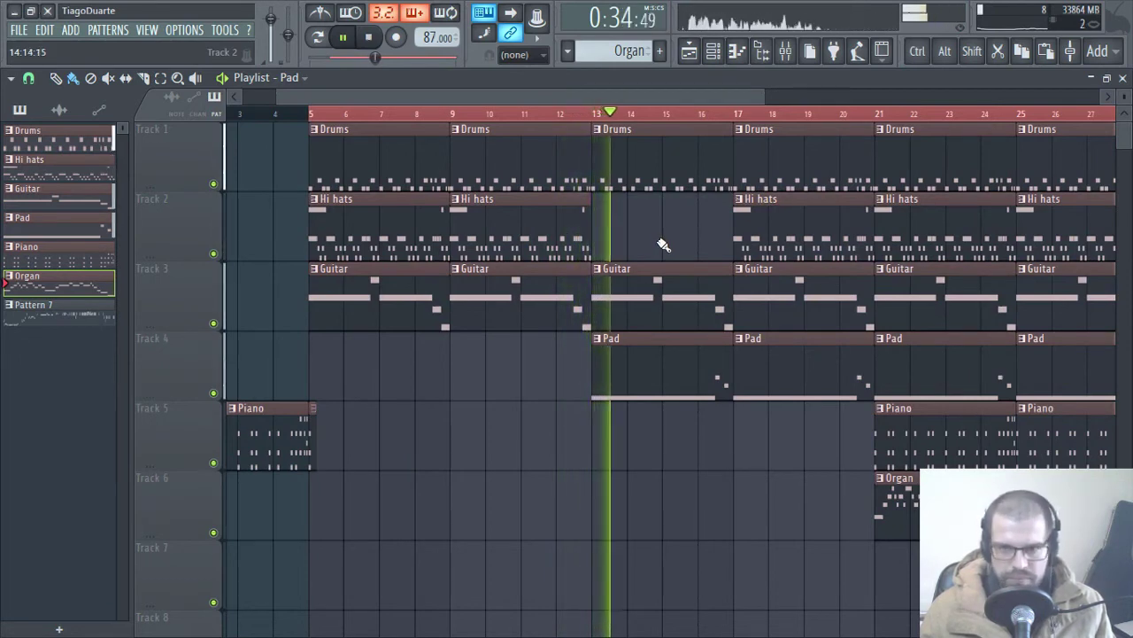
# - Place a Piano clip at bar 17 on track 5 and listen to the arrangement
pyautogui.scroll(-2, 670, 245)
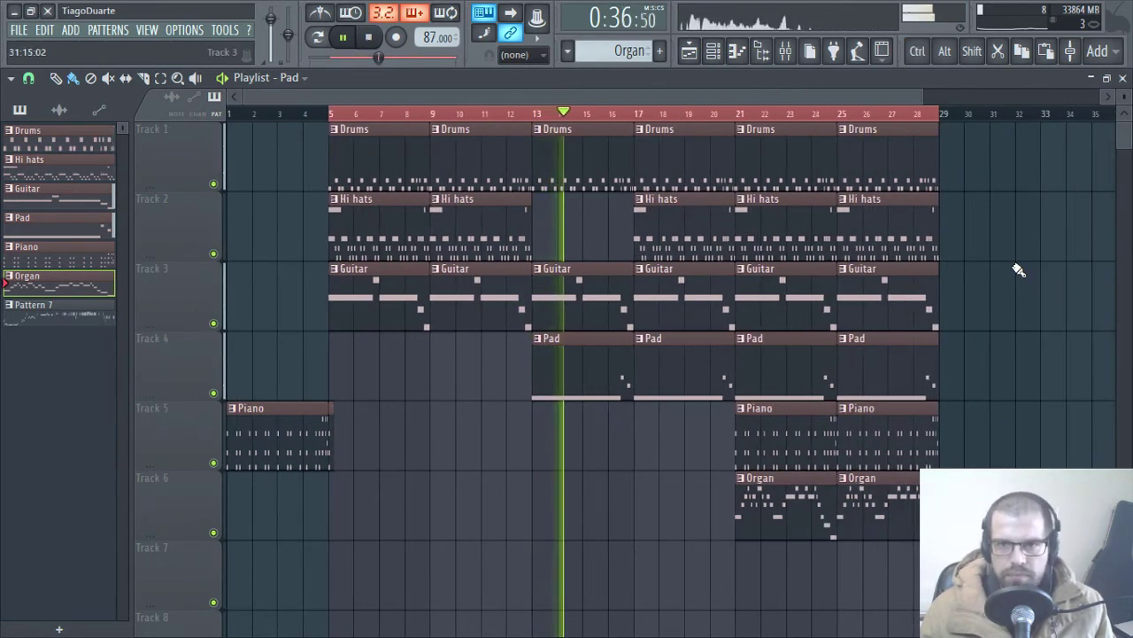
pyautogui.click(651, 445)
pyautogui.click(651, 445)
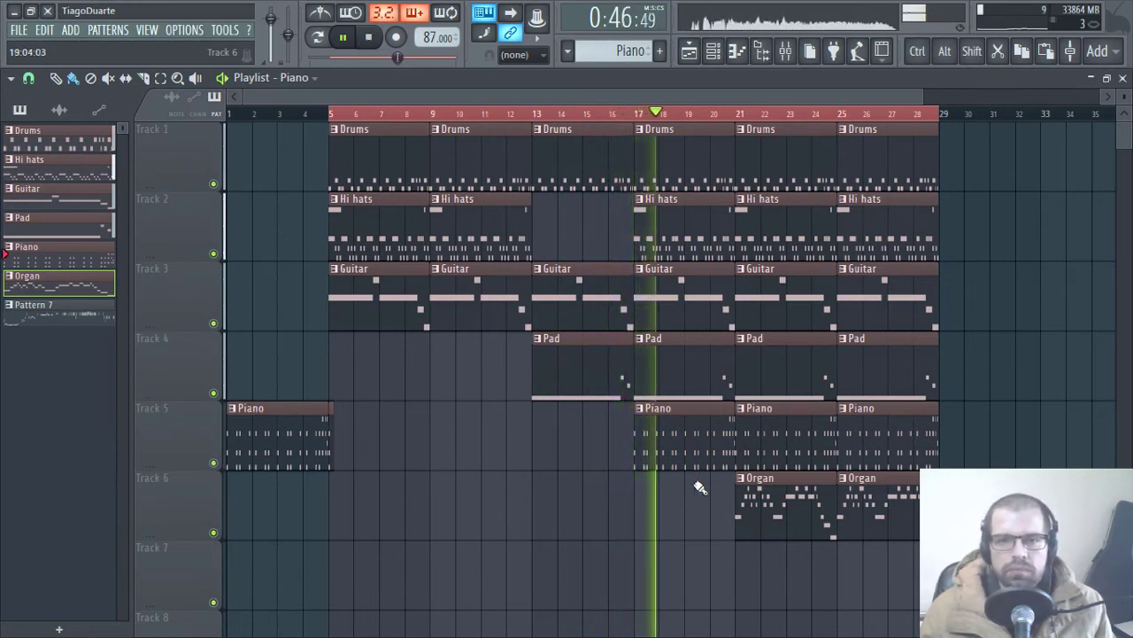
pyautogui.moveTo(993, 608); pyautogui.dragTo(1020, 367)
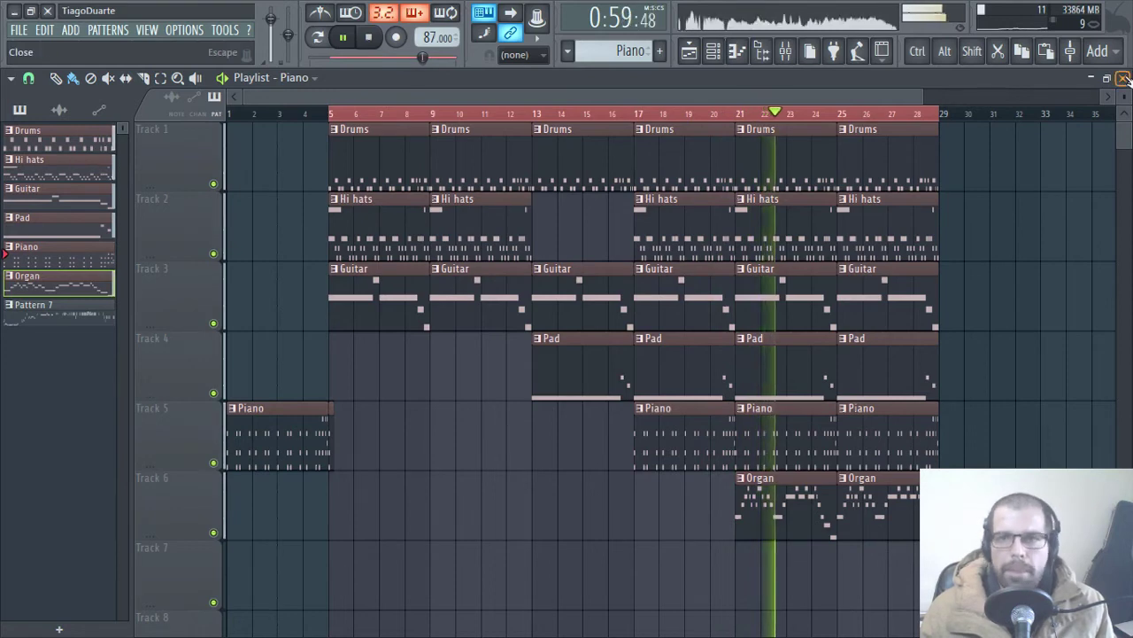
# - Leave the playlist, open the Organ pattern's notes in the piano roll to review the melody, and stop playback
pyautogui.press('F5')
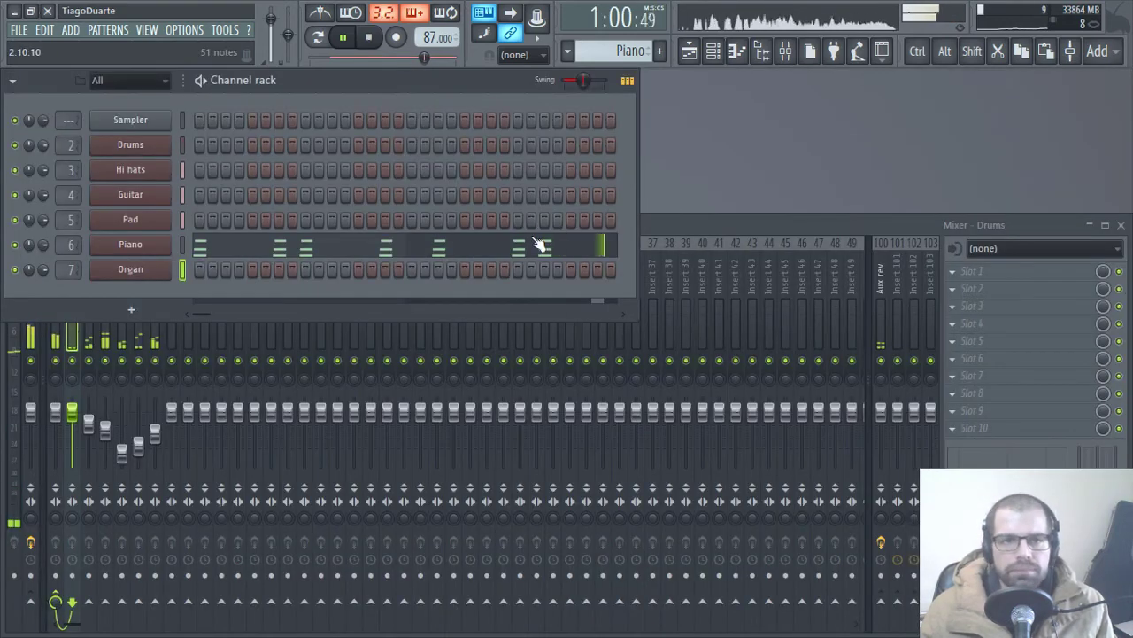
pyautogui.scroll(-3, 602, 51)
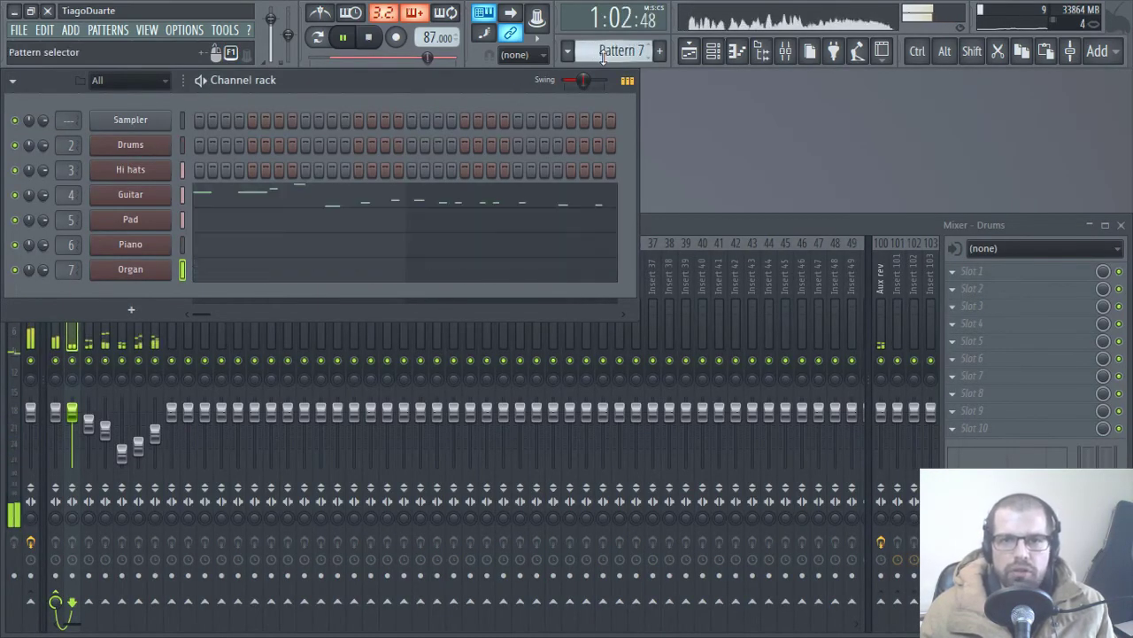
pyautogui.scroll(1, 626, 50)
pyautogui.click(452, 280)
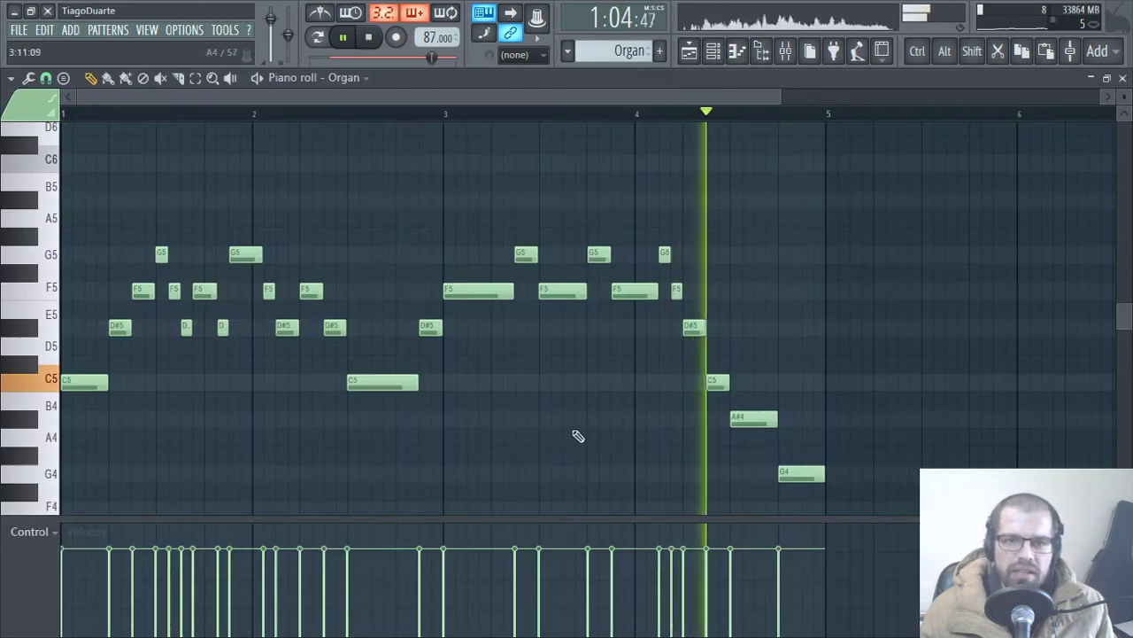
pyautogui.scroll(-2, 301, 478)
pyautogui.scroll(-2, 624, 313)
pyautogui.scroll(3, 623, 314)
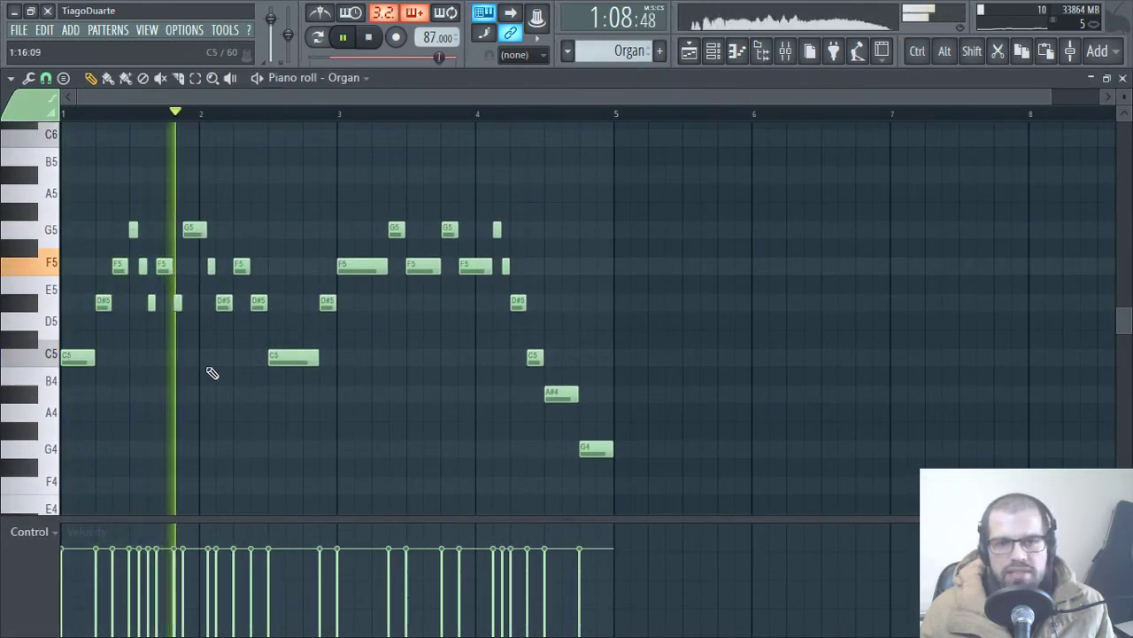
pyautogui.press('space')
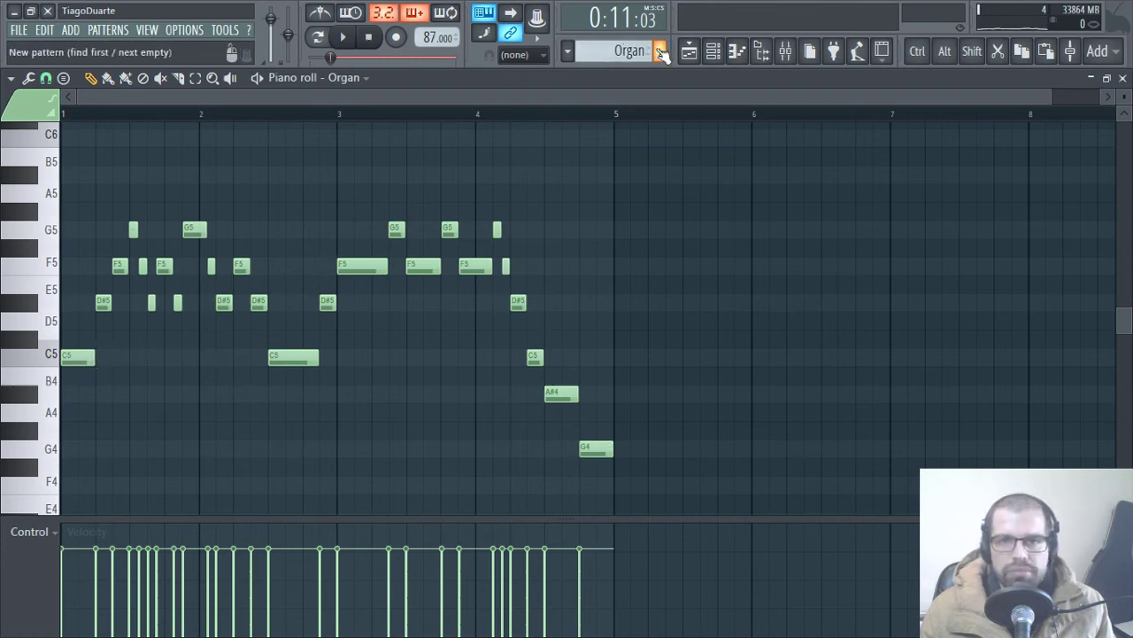
# - Return to the playlist and copy the arrangement clips from bars 5 to 28 to start at bar 29
pyautogui.press('F5')
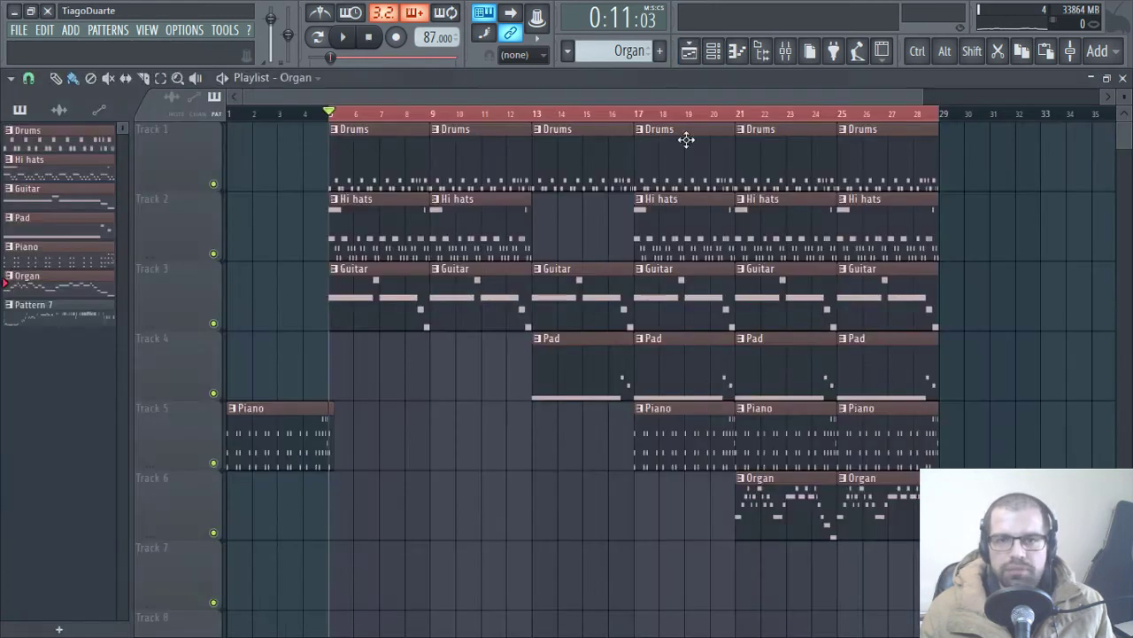
pyautogui.moveTo(982, 539); pyautogui.dragTo(430, 114)
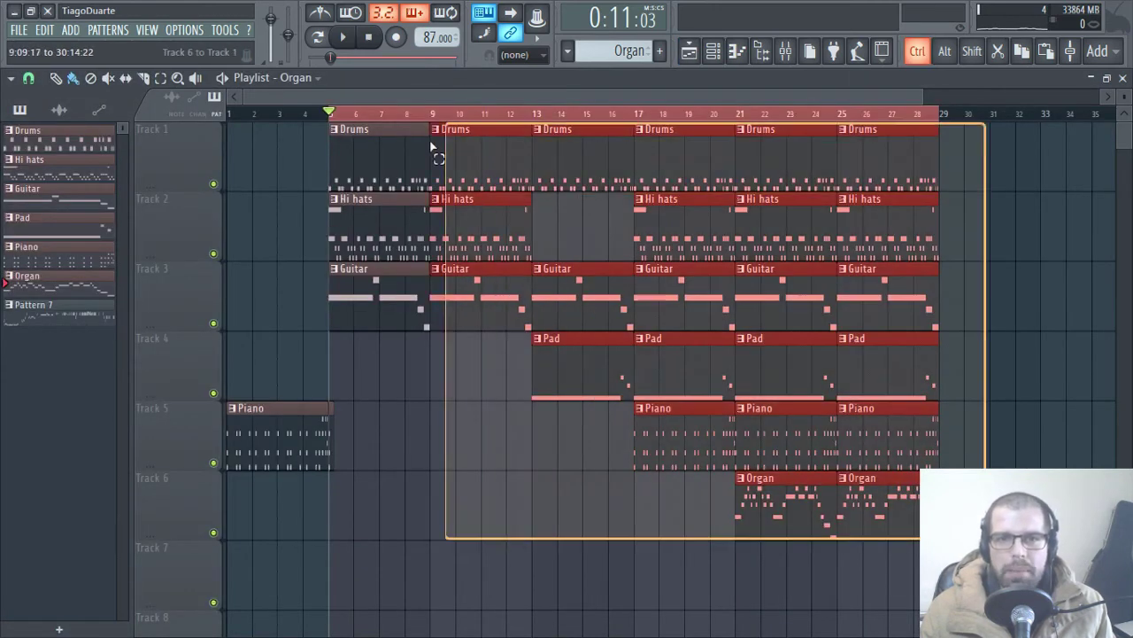
pyautogui.moveTo(352, 139); pyautogui.dragTo(963, 168)
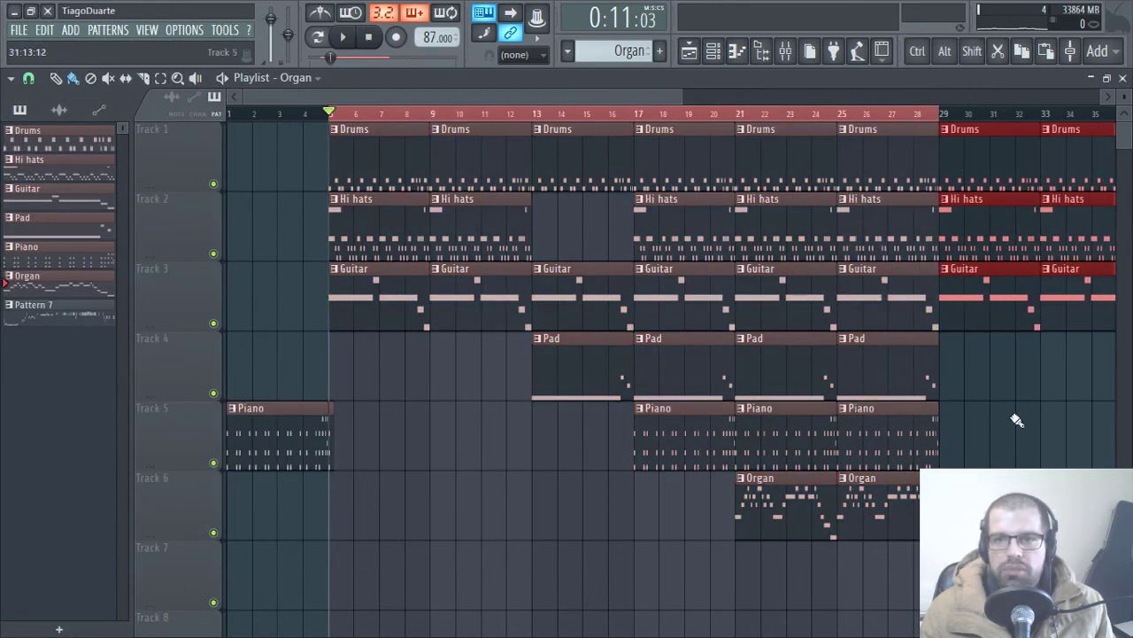
# - Place an Organ clip at bar 29 on track 6 of the playlist
pyautogui.hscroll(5, 1013, 422)
pyautogui.rightClick(671, 364)
pyautogui.click(659, 374)
pyautogui.hscroll(3, 659, 374)
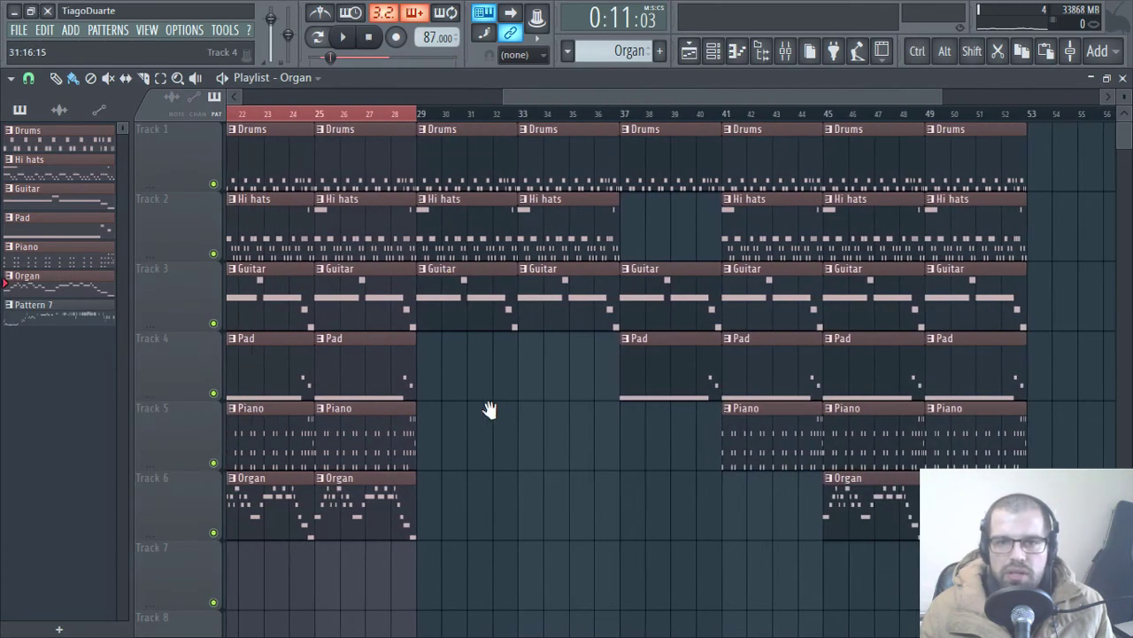
pyautogui.click(432, 522)
pyautogui.hscroll(-3, 635, 481)
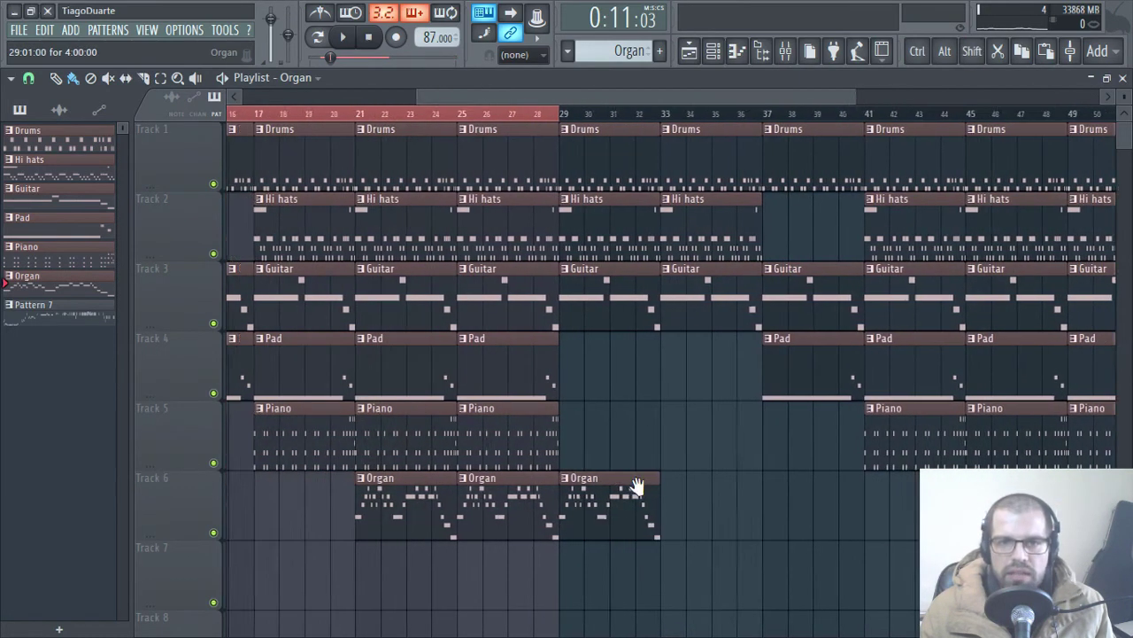
# - Delete the Organ clip at bar 25, make the Organ clip at bar 21 unique, and place the unique version at bar 25 too
pyautogui.moveTo(589, 117); pyautogui.dragTo(398, 124)
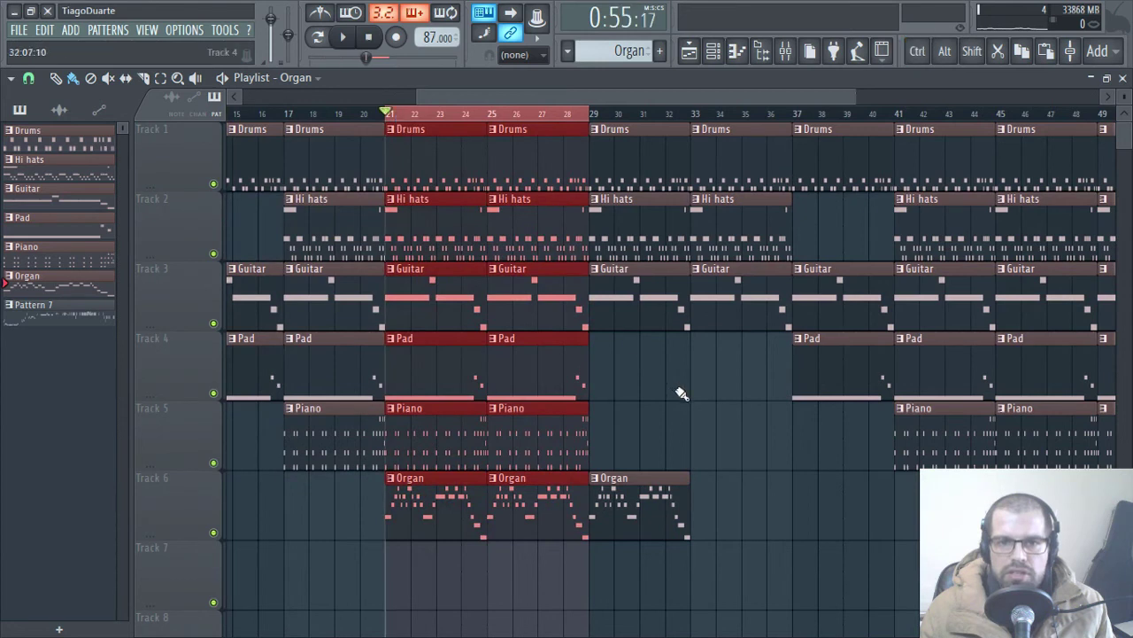
pyautogui.click(468, 515)
pyautogui.rightClick(536, 515)
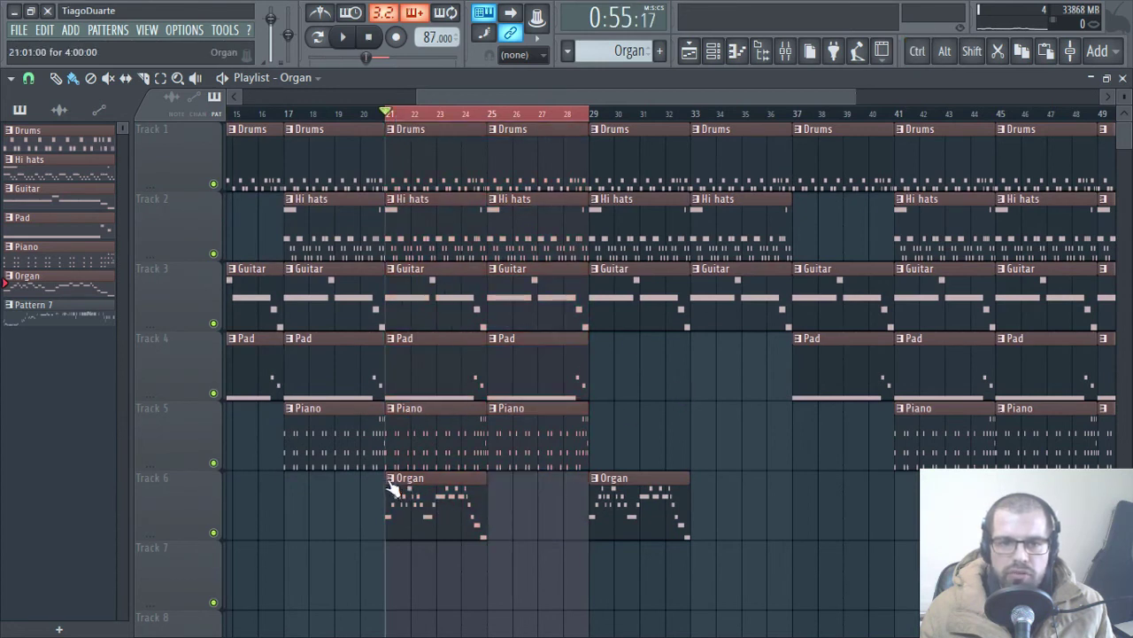
pyautogui.rightClick(393, 487)
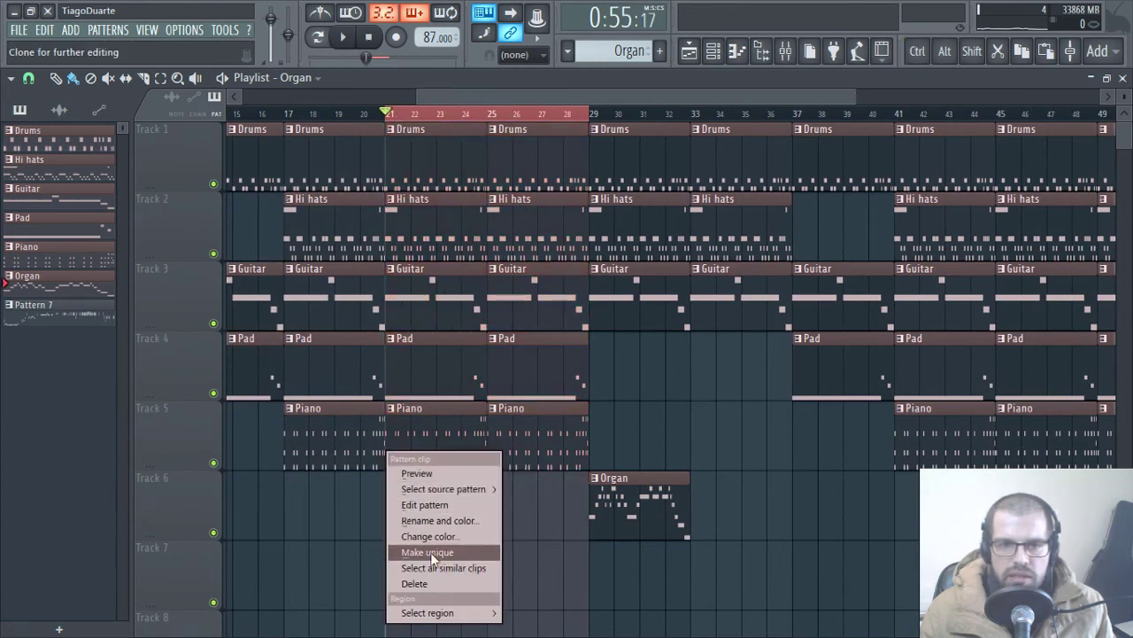
pyautogui.click(433, 552)
pyautogui.moveTo(425, 510); pyautogui.dragTo(530, 520)
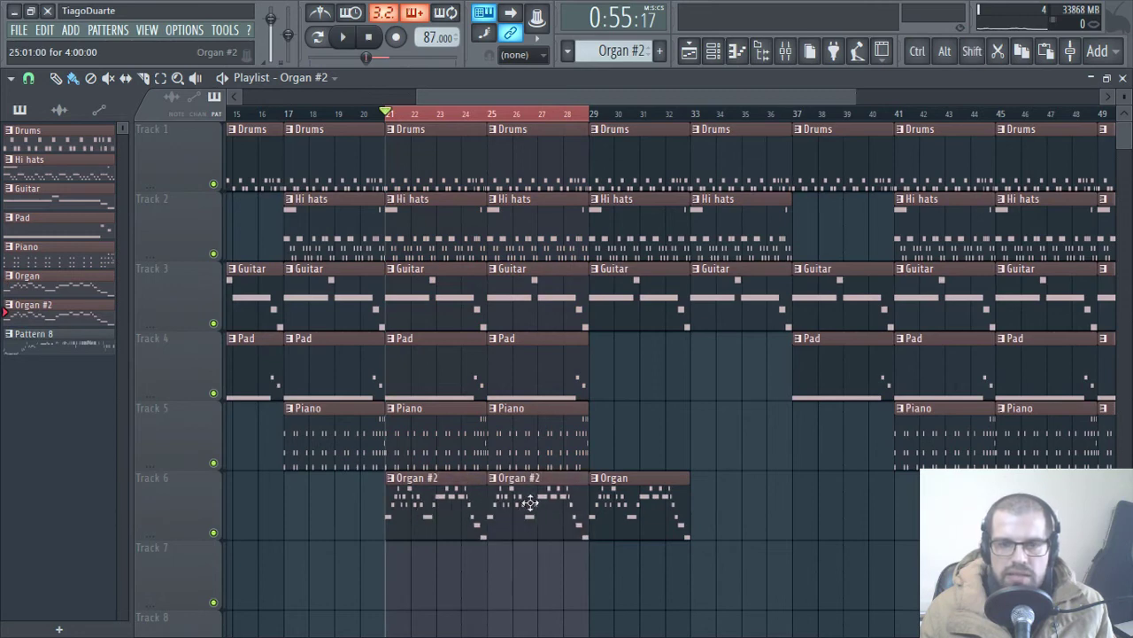
# - In the unique organ pattern's piano roll, simplify the first three bars to one-bar notes C5, D#5 and F5
pyautogui.click(1123, 78)
pyautogui.click(345, 274)
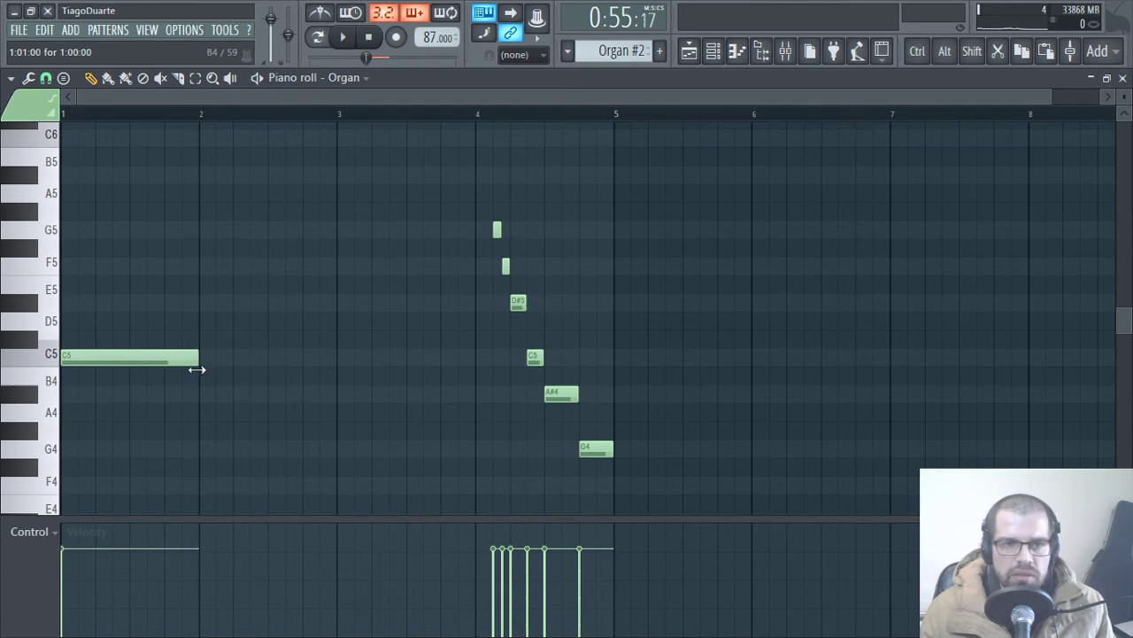
pyautogui.moveTo(193, 356); pyautogui.dragTo(355, 266)
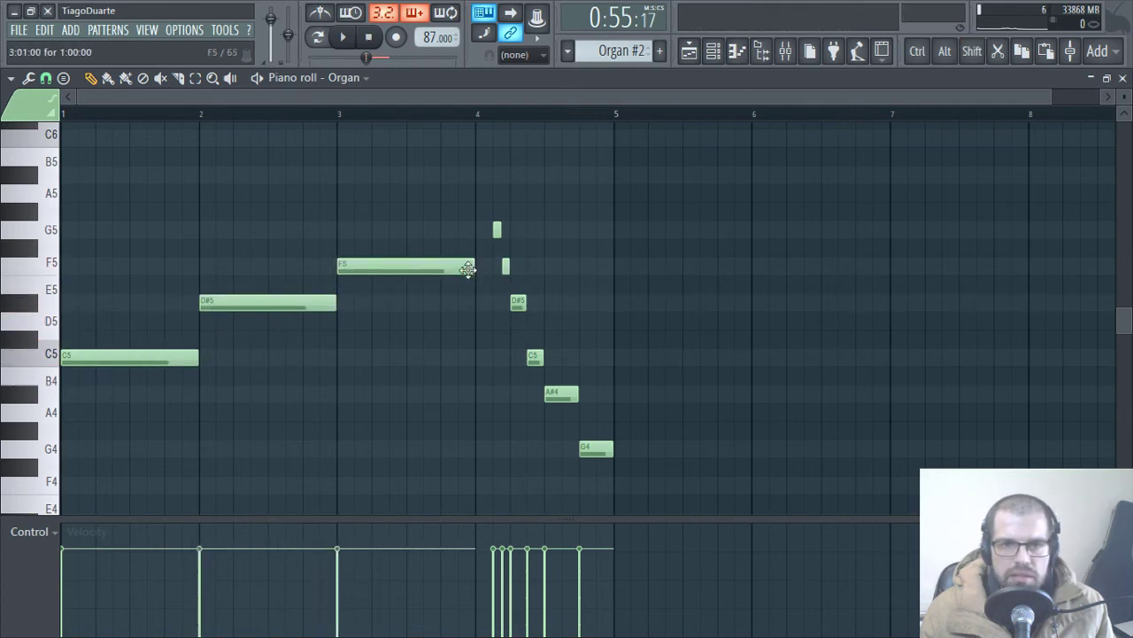
# - Move the G5 and F5 notes in bar 4 earlier and lengthen them to form a continuous run from the bar's start, then play it
pyautogui.scroll(5, 476, 262)
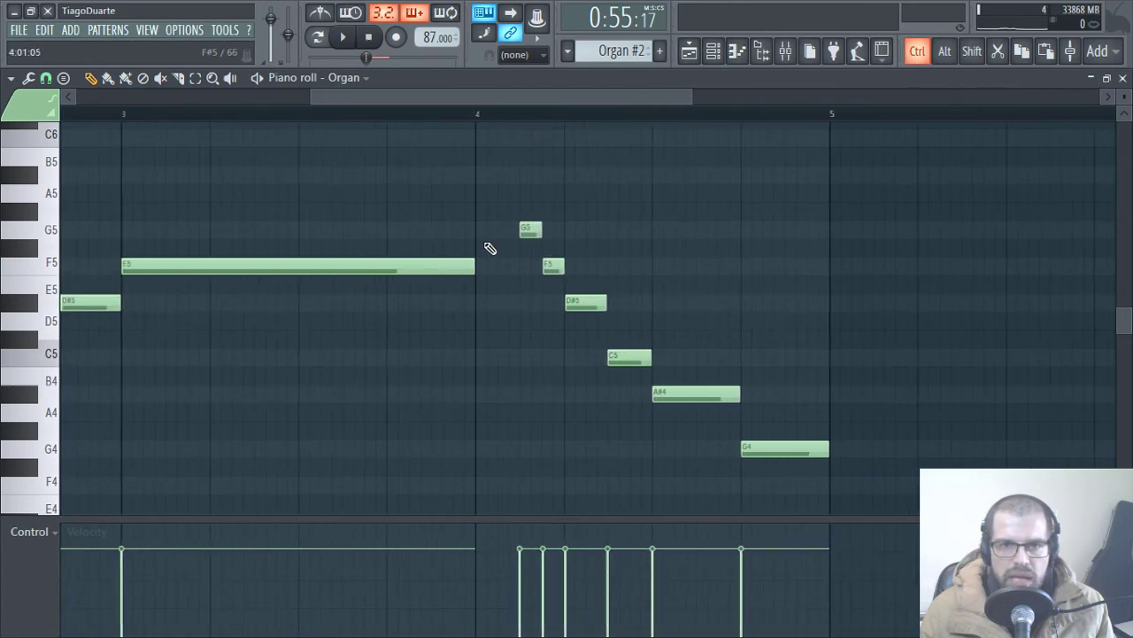
pyautogui.moveTo(530, 228); pyautogui.dragTo(485, 232)
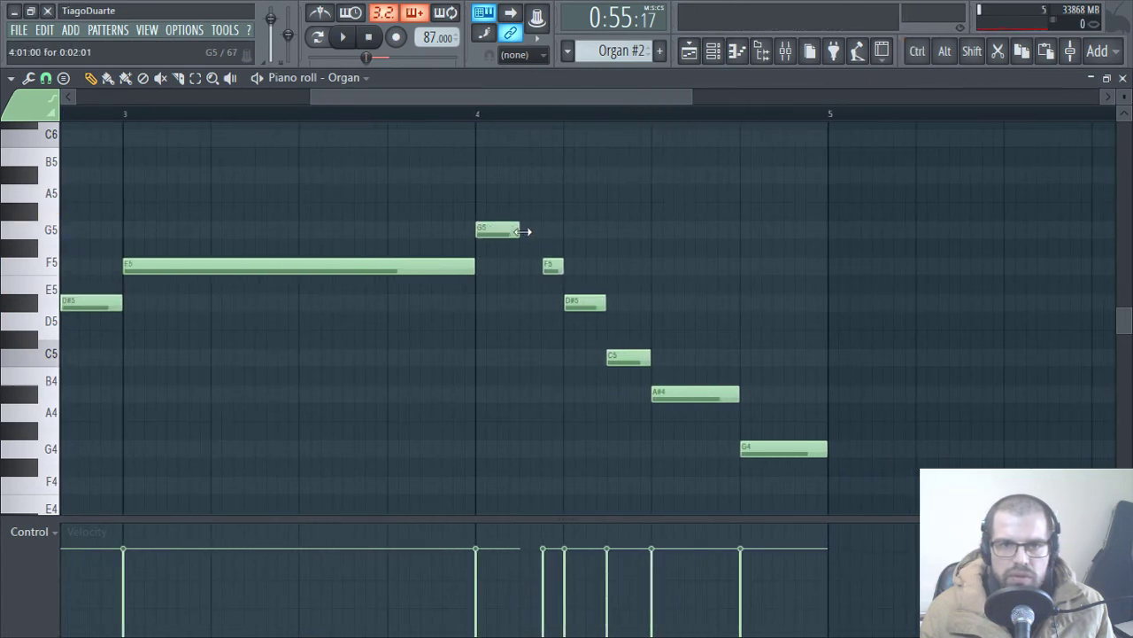
pyautogui.moveTo(552, 267); pyautogui.dragTo(531, 269)
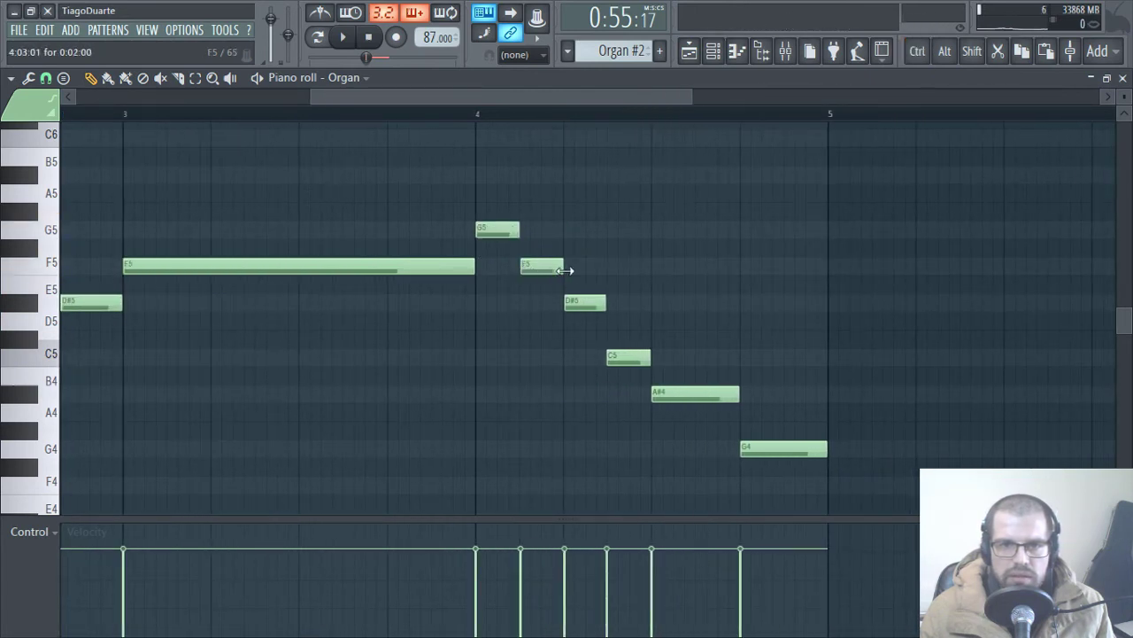
pyautogui.scroll(-3, 659, 263)
pyautogui.press('space')
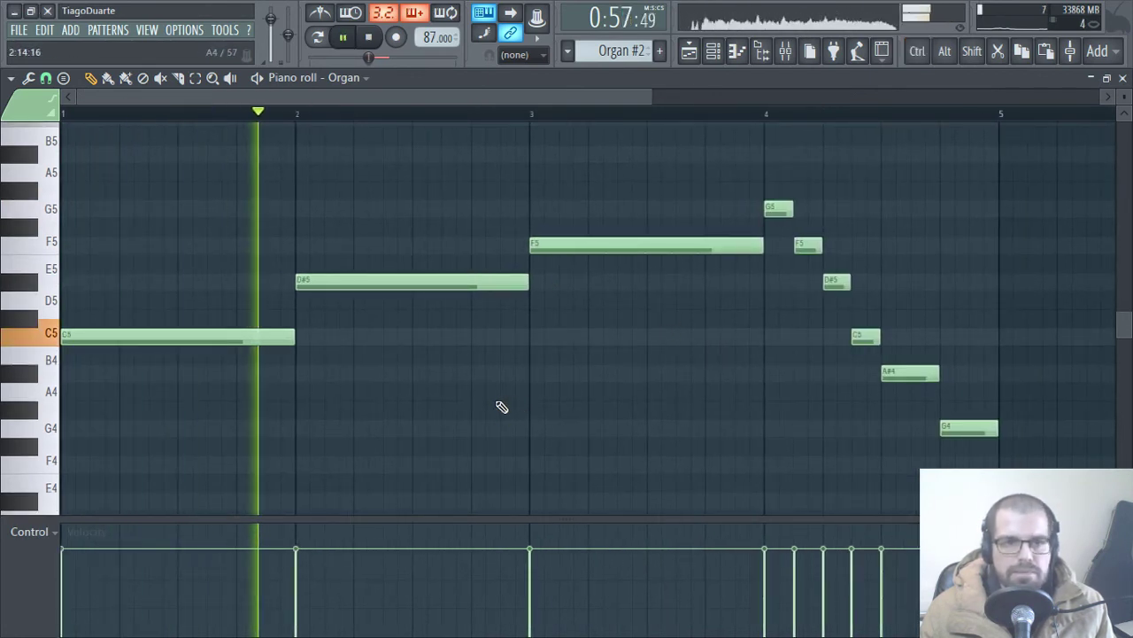
# - Return to the playlist and place Organ #2 clips at bars 45 and 49 on track 6
pyautogui.click(689, 51)
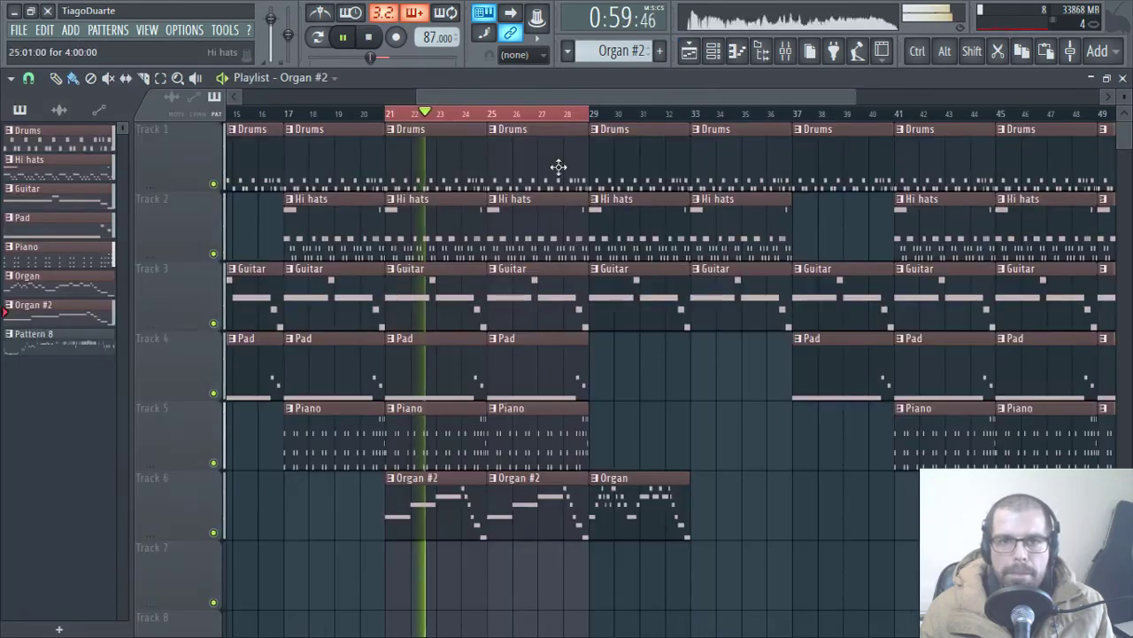
pyautogui.scroll(-3, 337, 324)
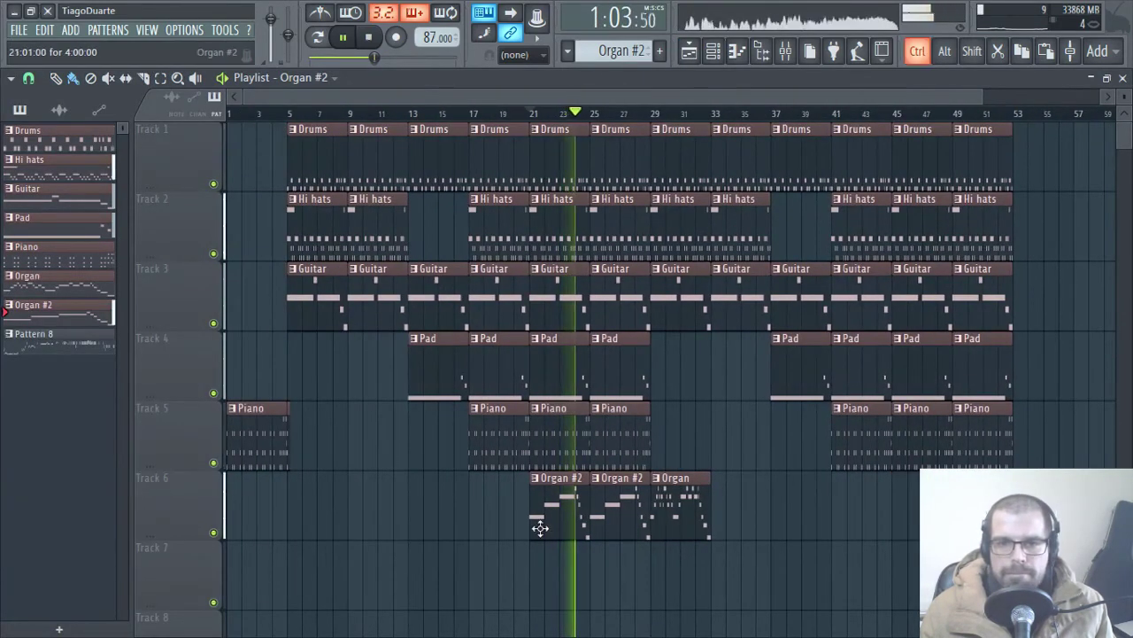
pyautogui.moveTo(486, 473); pyautogui.dragTo(970, 506)
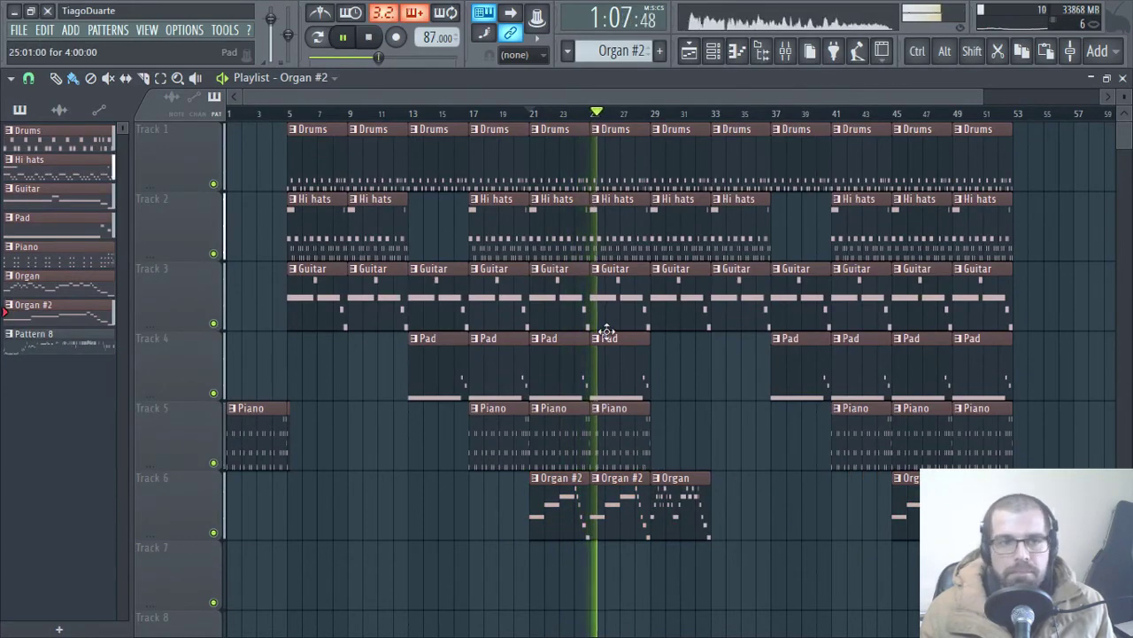
# - Delete the Hi hats clip at bar 29 and place a Hi hats clip at bar 37 on track 2
pyautogui.scroll(3, 698, 375)
pyautogui.scroll(-1, 698, 374)
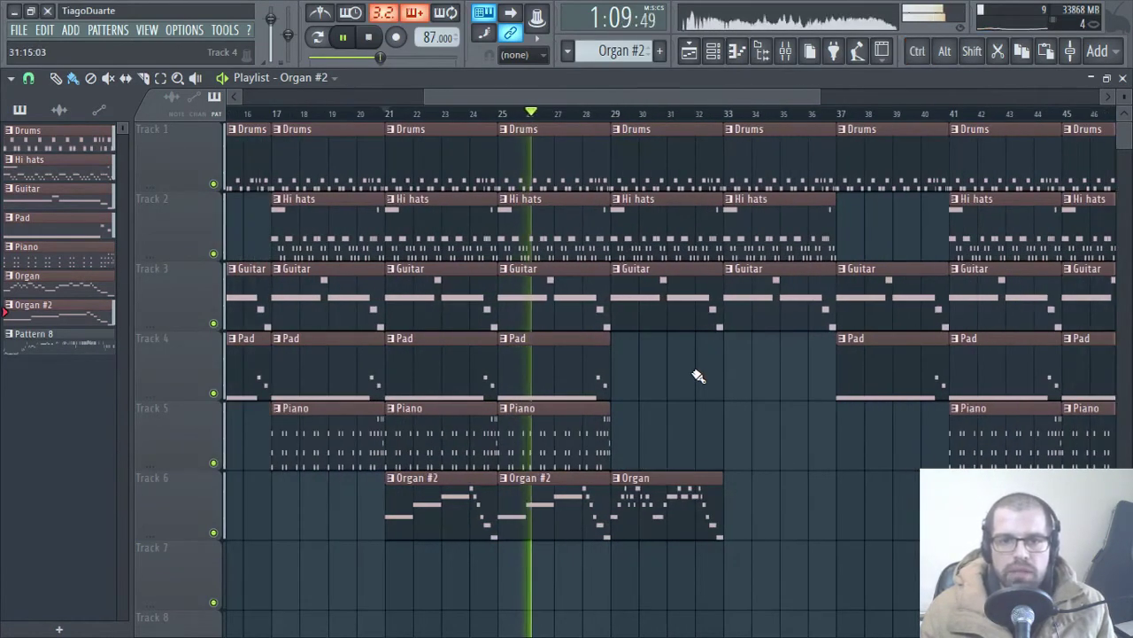
pyautogui.moveTo(611, 403); pyautogui.dragTo(724, 607)
pyautogui.scroll(-2, 797, 534)
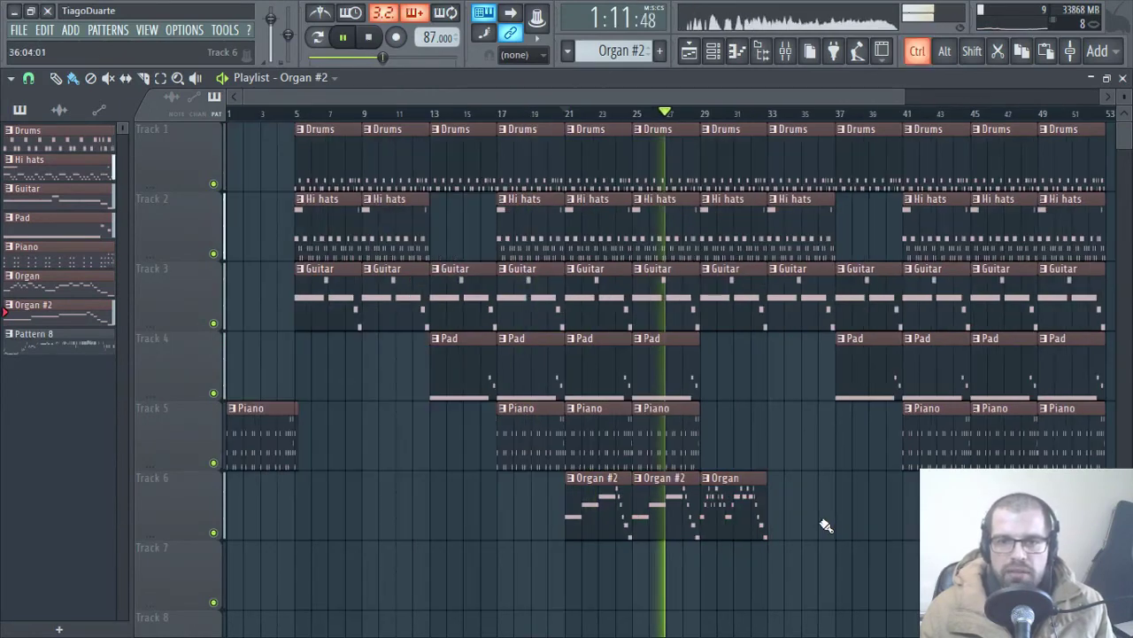
pyautogui.scroll(3, 761, 404)
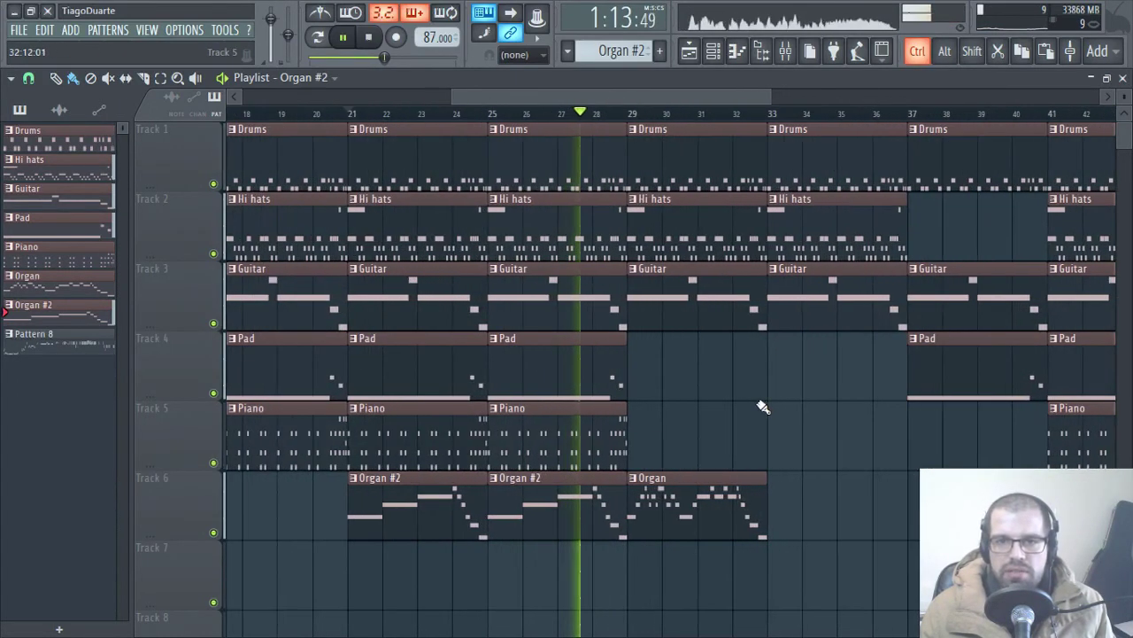
pyautogui.rightClick(713, 232)
pyautogui.click(949, 233)
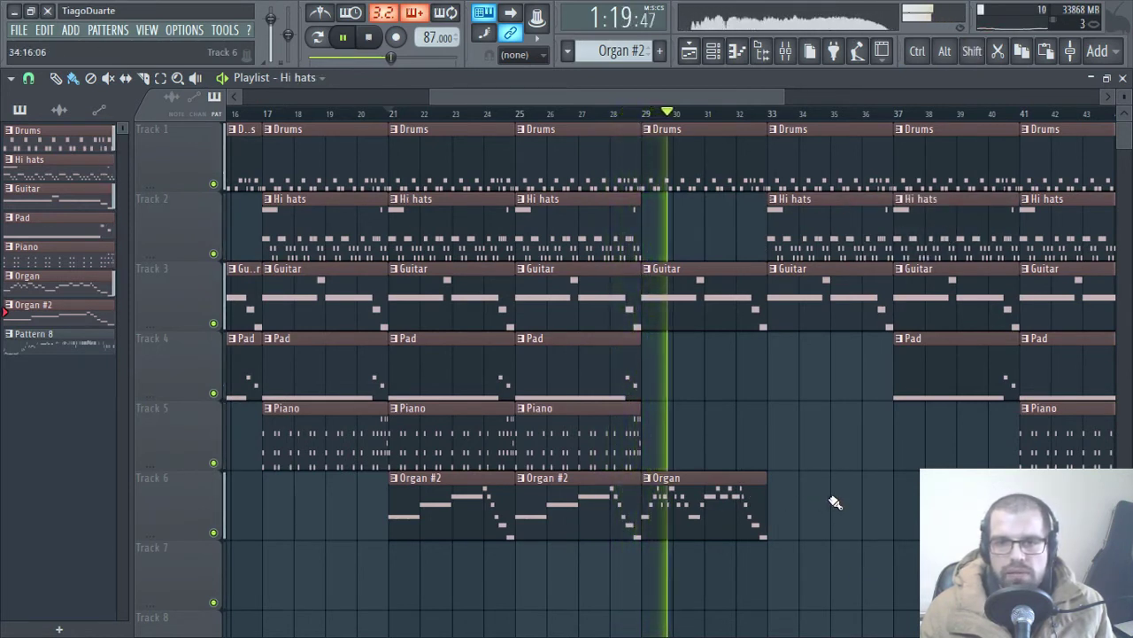
pyautogui.hscroll(5, 619, 510)
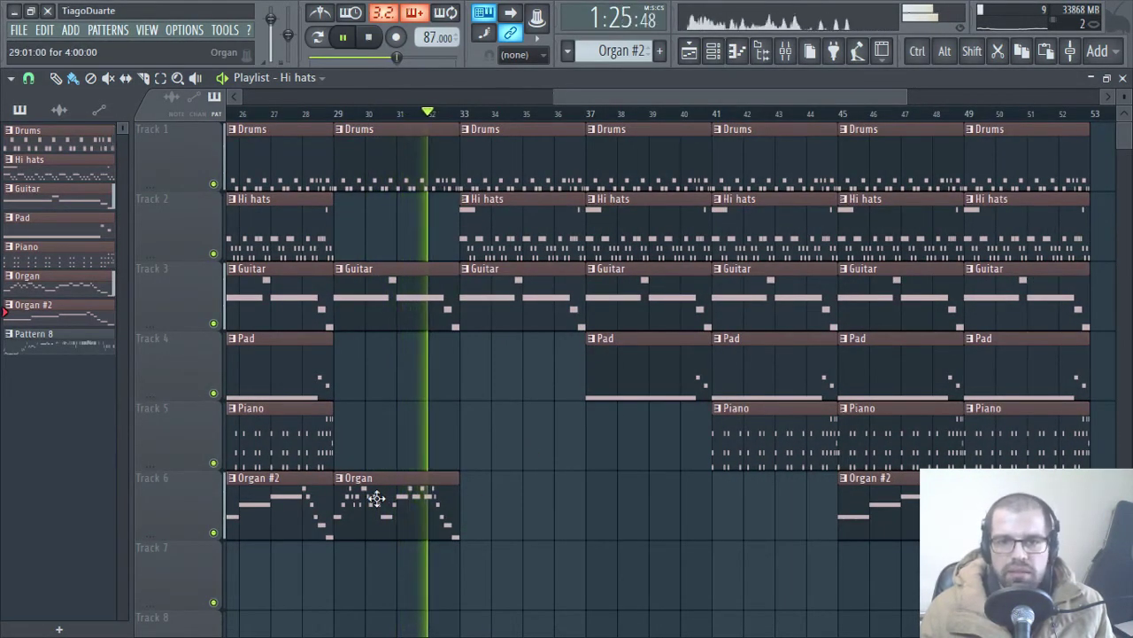
pyautogui.click(376, 499)
pyautogui.click(465, 505)
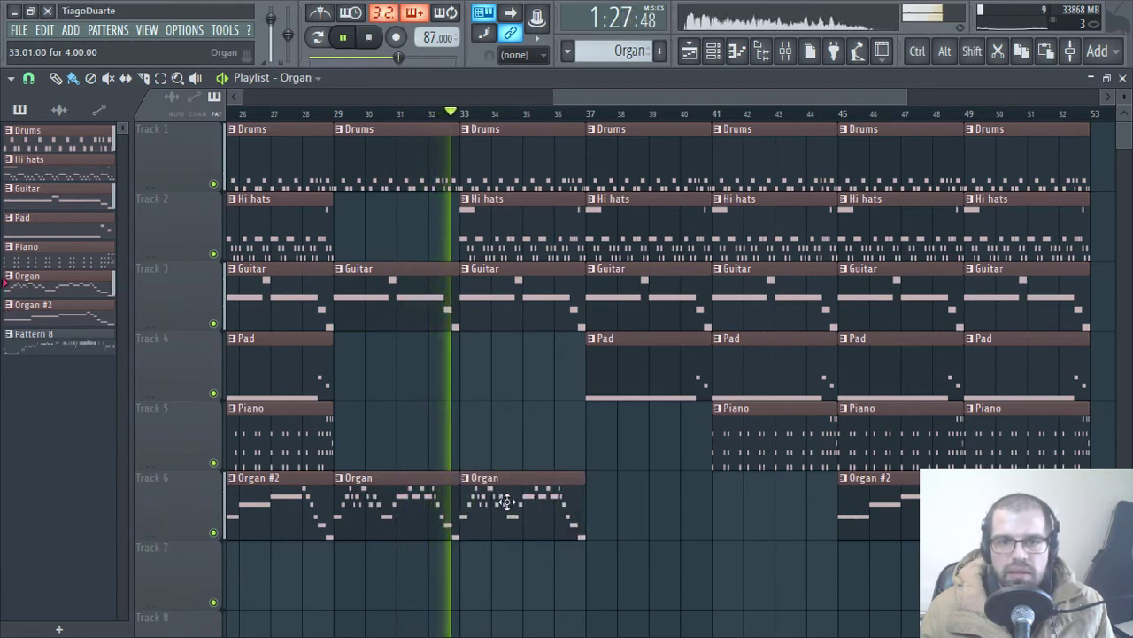
pyautogui.rightClick(526, 504)
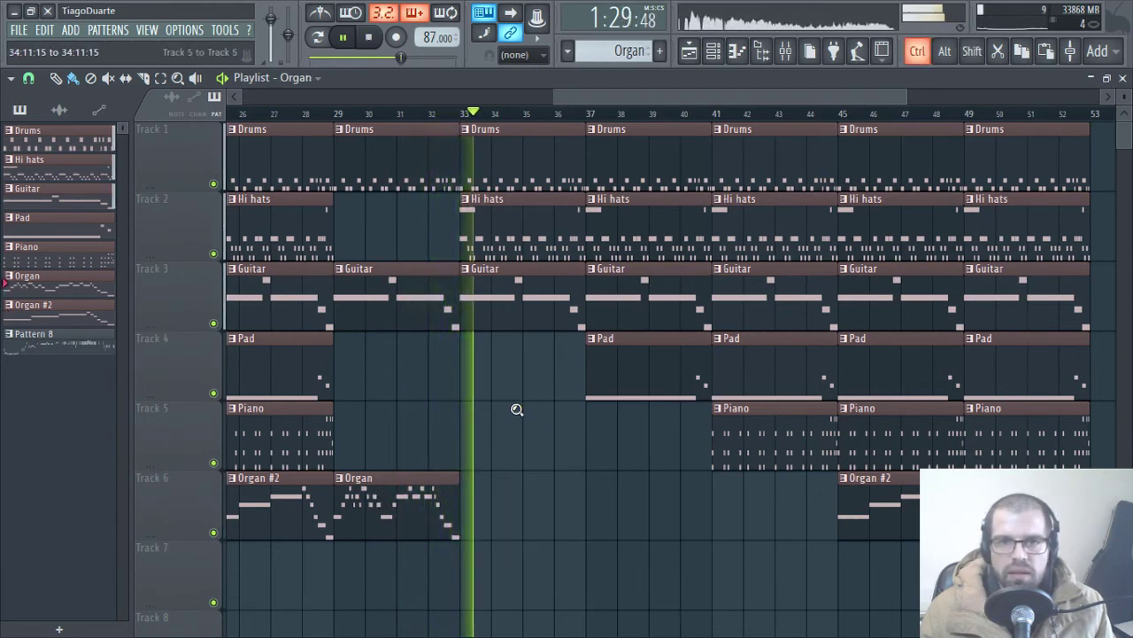
# - Review the sections at bars 45 to 52 and 17 to 28 by selecting them, and set the time selection over bars 5 to 52
pyautogui.scroll(-3, 700, 440)
pyautogui.scroll(-2, 923, 463)
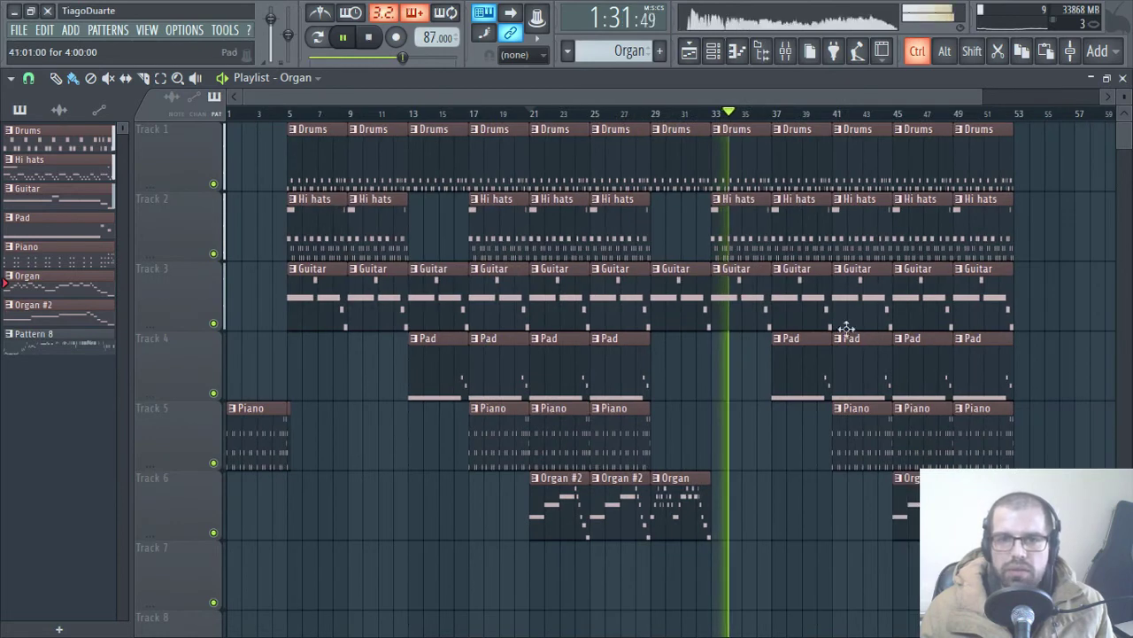
pyautogui.moveTo(1050, 609); pyautogui.dragTo(892, 124)
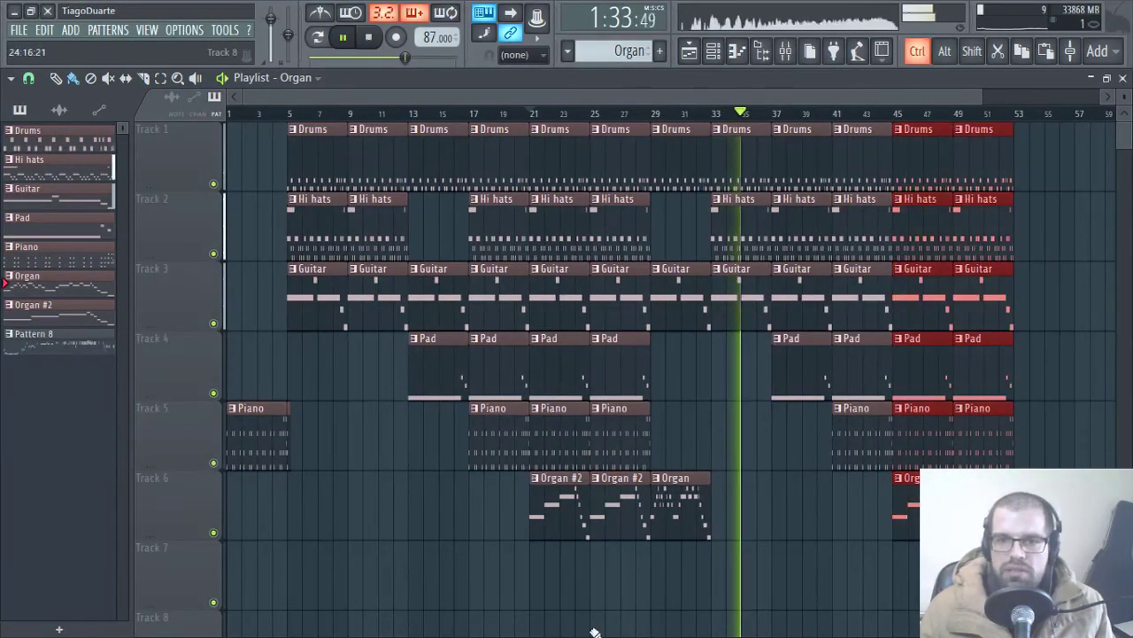
pyautogui.moveTo(620, 599); pyautogui.dragTo(534, 164)
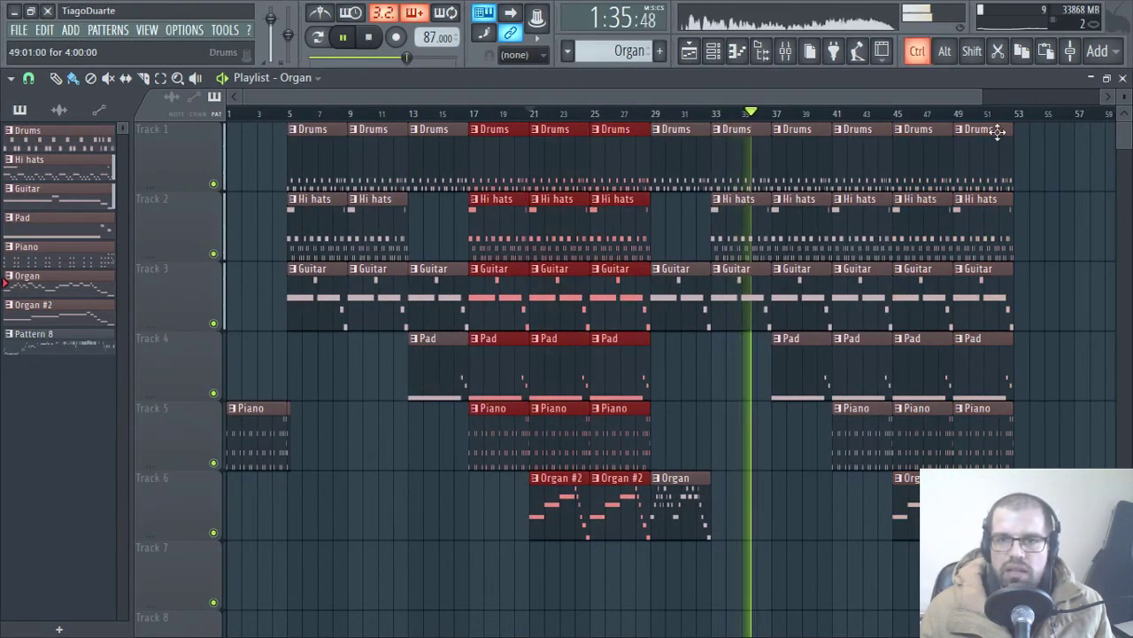
pyautogui.hotkey('ctrl', 'a')
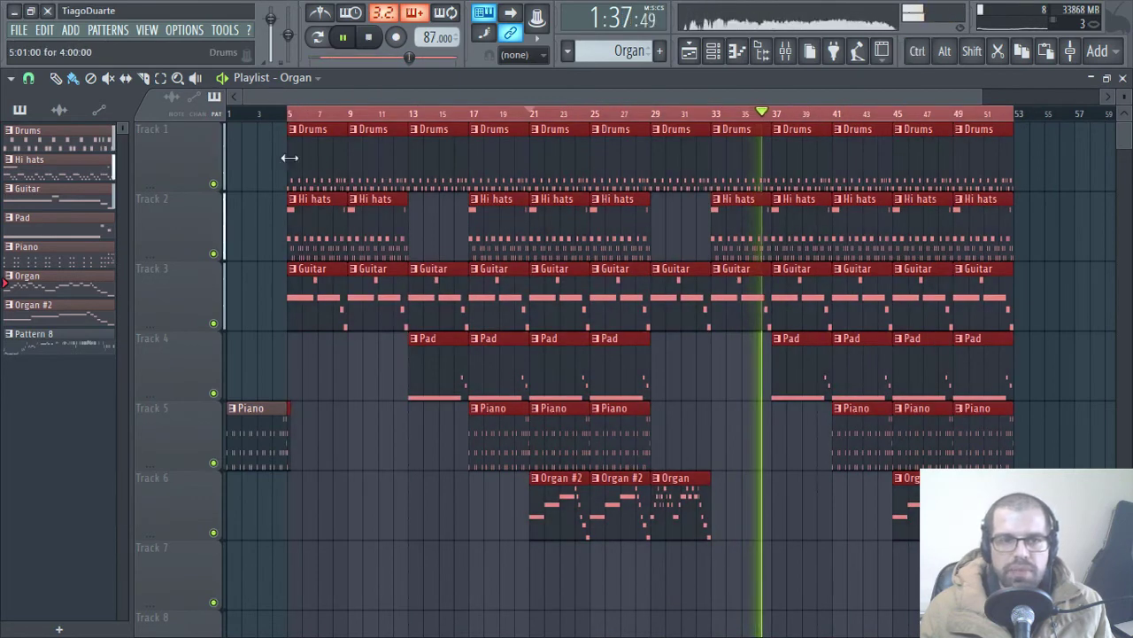
pyautogui.click(369, 455)
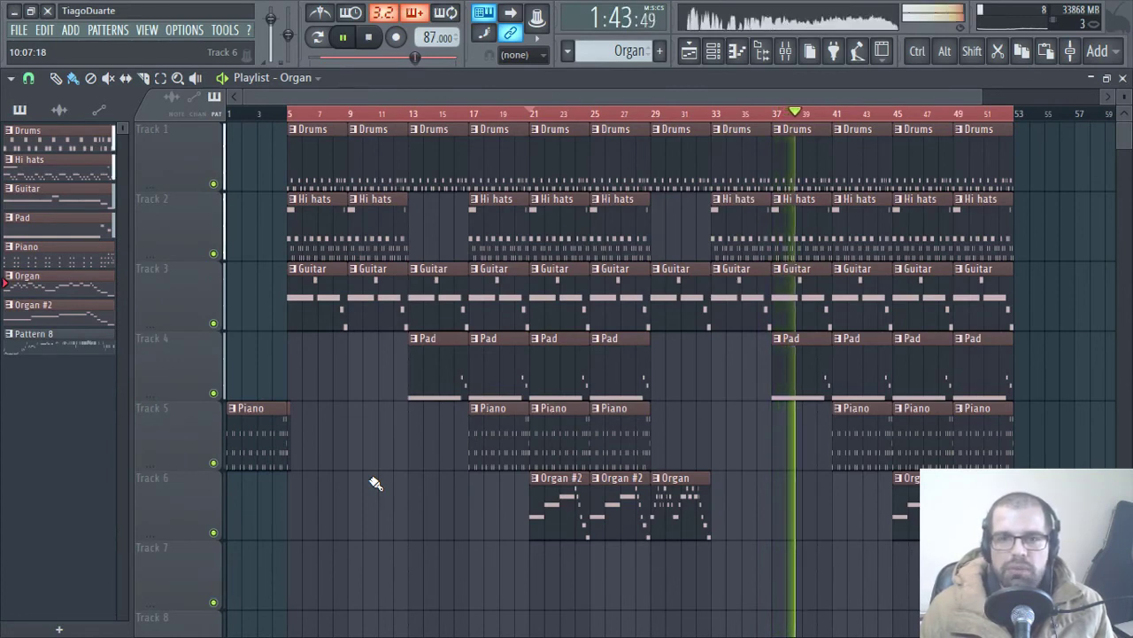
# - Delete the Hi hats and Pad clips at bars 37 and 41, and place a Piano clip at bar 37 on track 5
pyautogui.scroll(3, 819, 403)
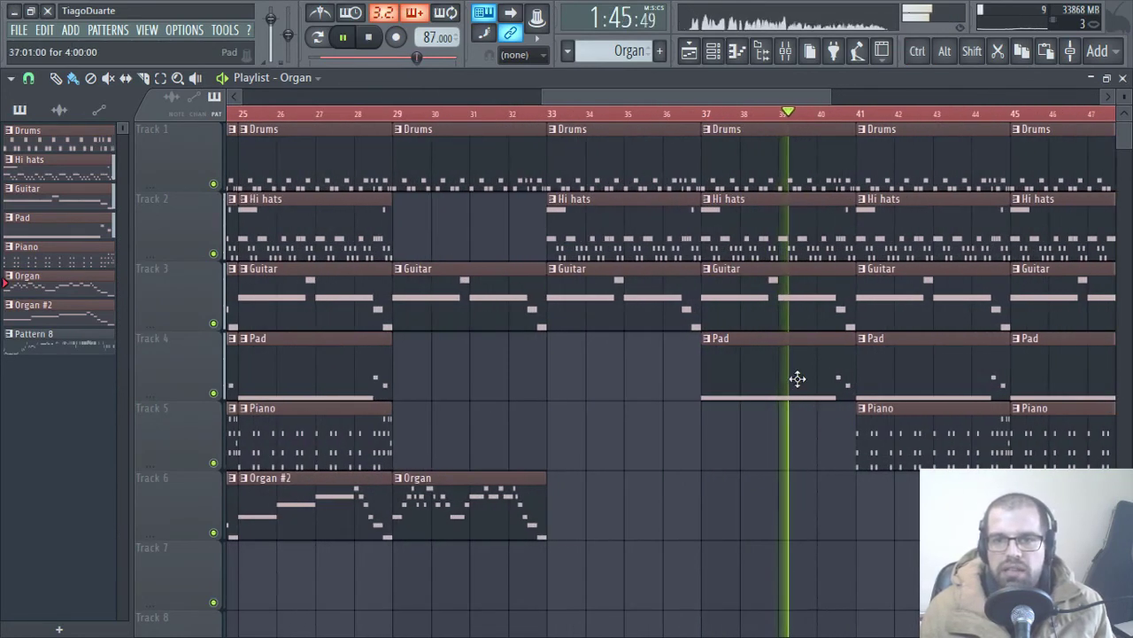
pyautogui.rightClick(749, 213)
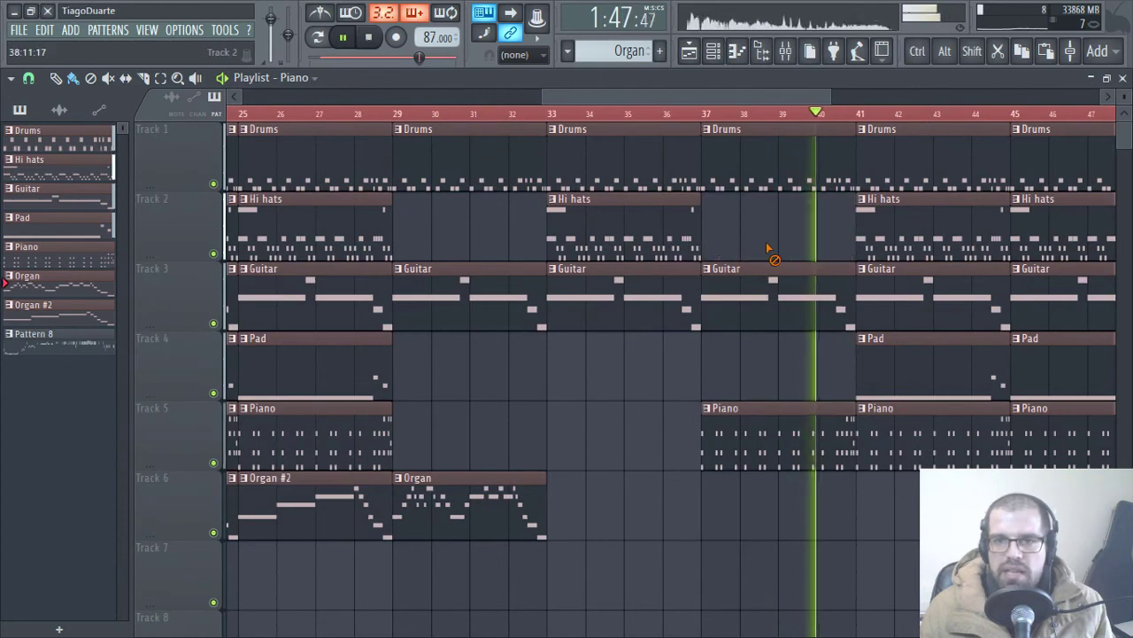
pyautogui.rightClick(911, 246)
pyautogui.rightClick(921, 359)
pyautogui.scroll(-4, 788, 371)
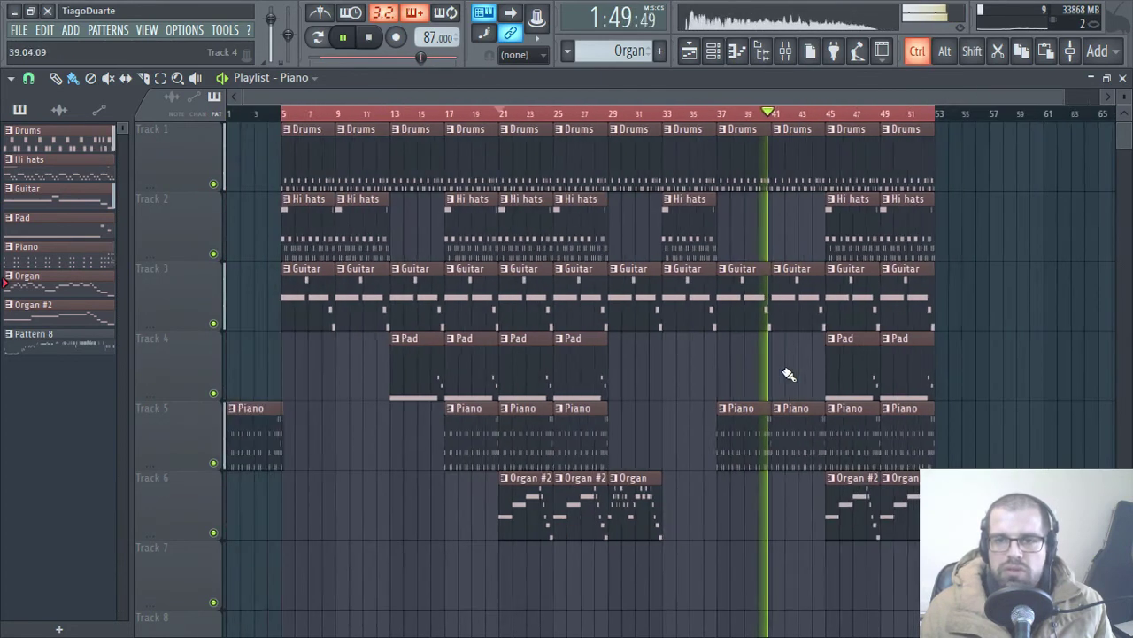
# - Place a Hi hats clip at bar 41 on track 2 and listen to the arrangement from bar 33
pyautogui.click(749, 232)
pyautogui.moveTo(749, 232); pyautogui.dragTo(771, 232)
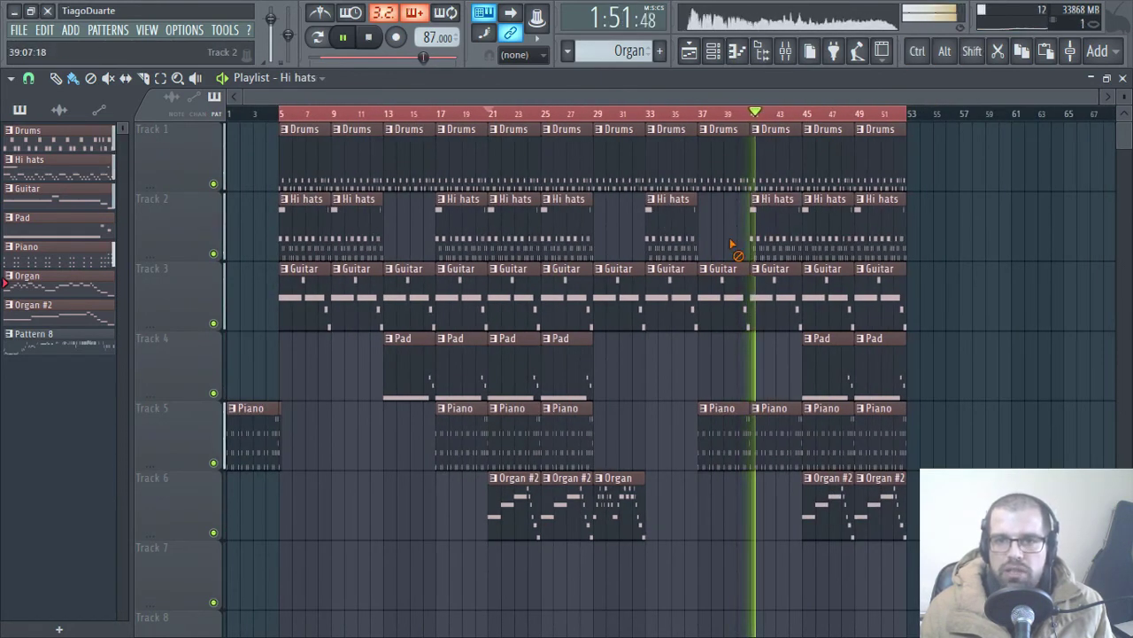
pyautogui.click(654, 113)
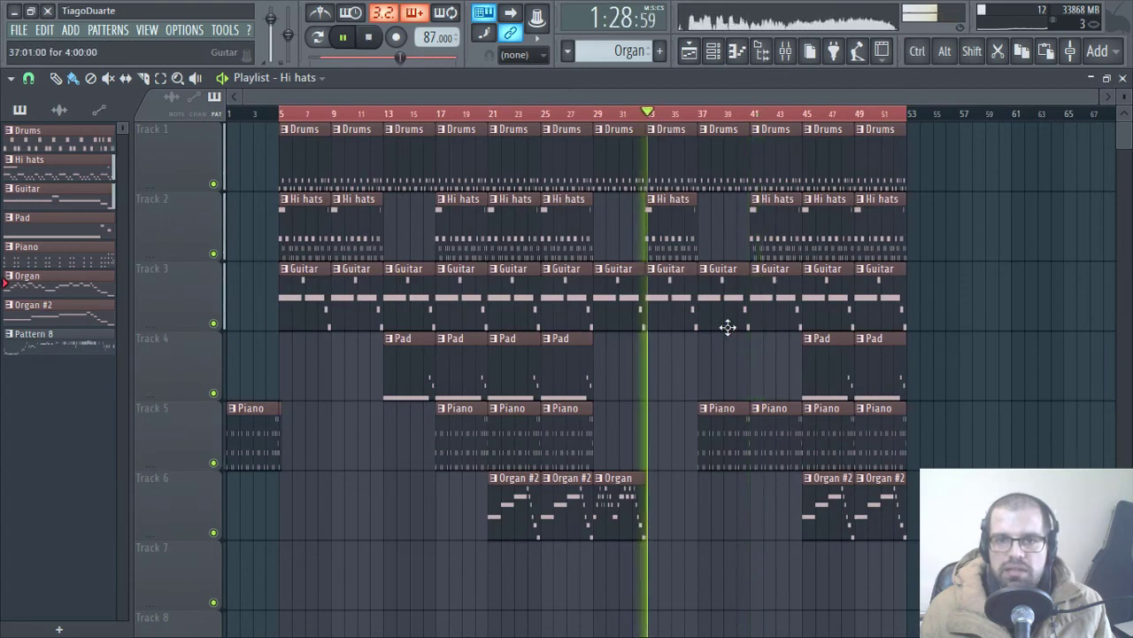
pyautogui.scroll(3, 713, 354)
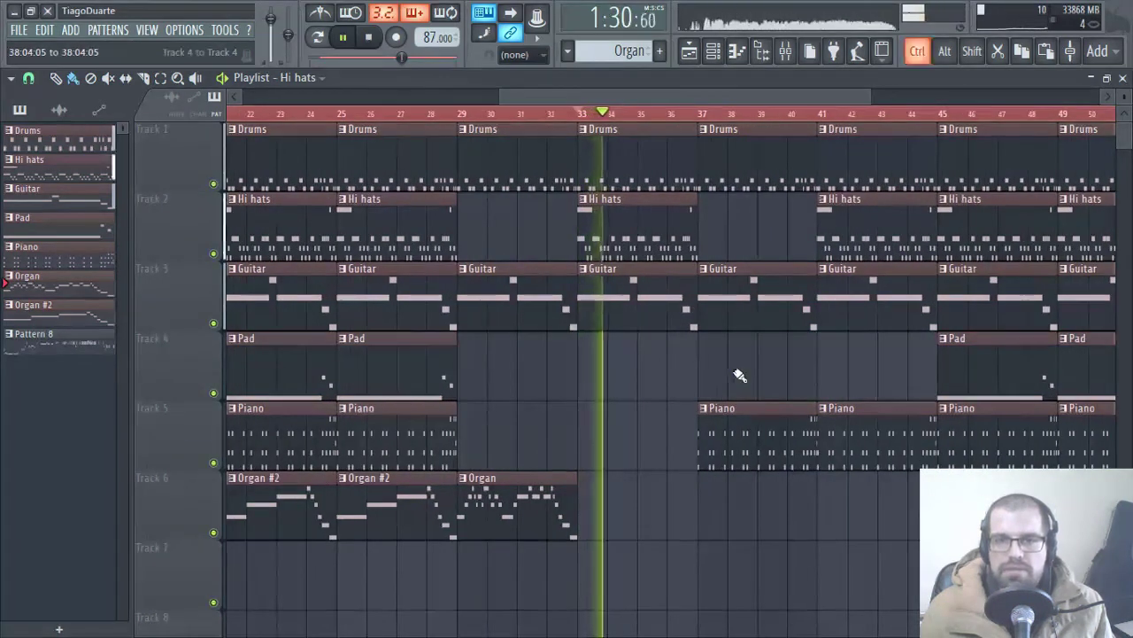
pyautogui.scroll(-2, 741, 374)
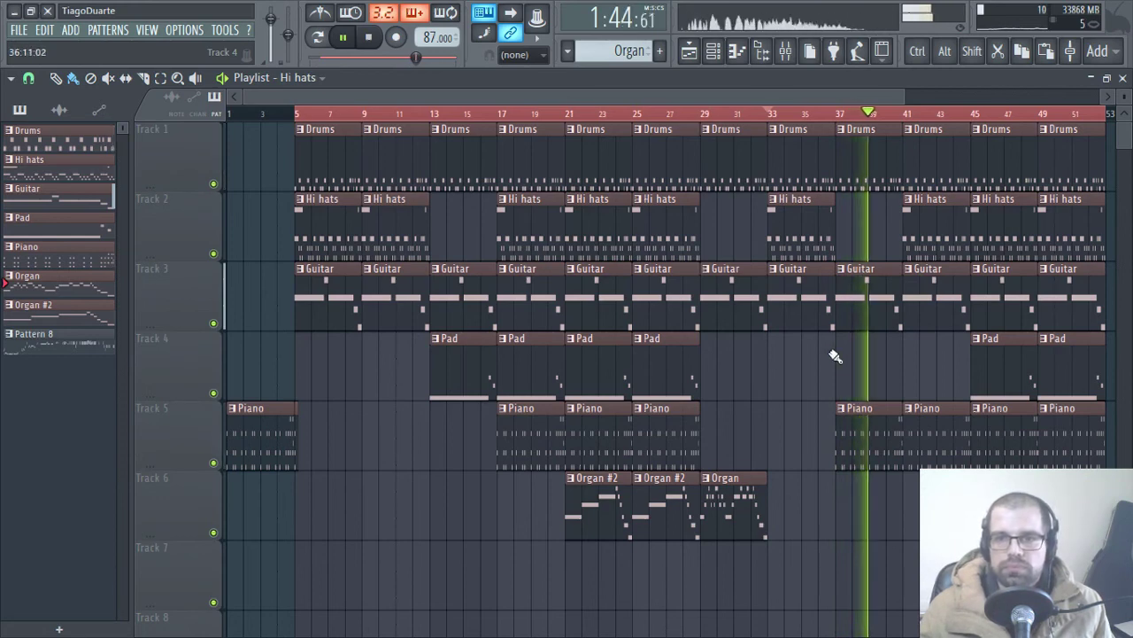
pyautogui.keyDown('ctrl'); pyautogui.scroll(-2, 836, 354); pyautogui.keyUp('ctrl')
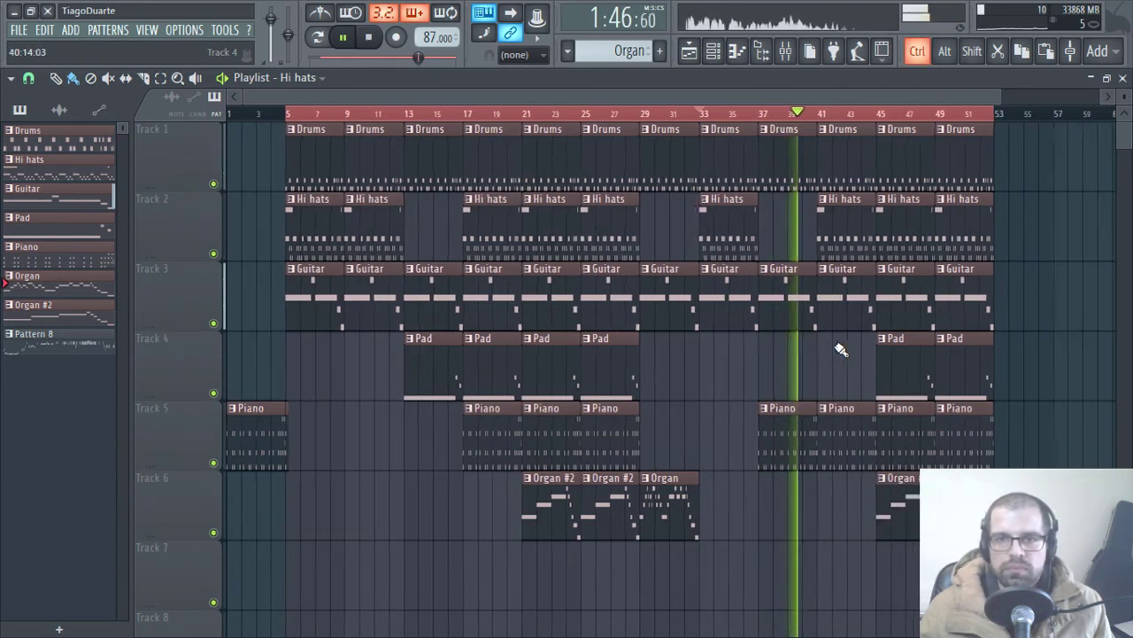
# - Listen through the arrangement's final section, clear the time selection over bars 5 to 52, and reset the song position to the start
pyautogui.keyDown('ctrl'); pyautogui.scroll(-1, 841, 350); pyautogui.keyUp('ctrl')
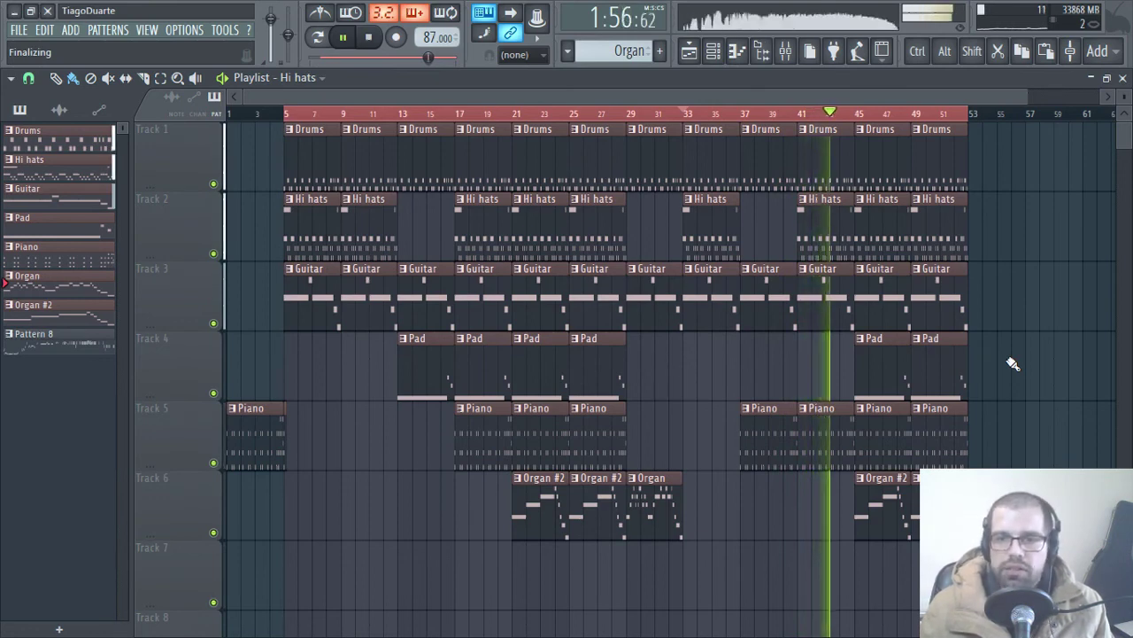
pyautogui.scroll(1, 1027, 341)
pyautogui.scroll(-2, 744, 389)
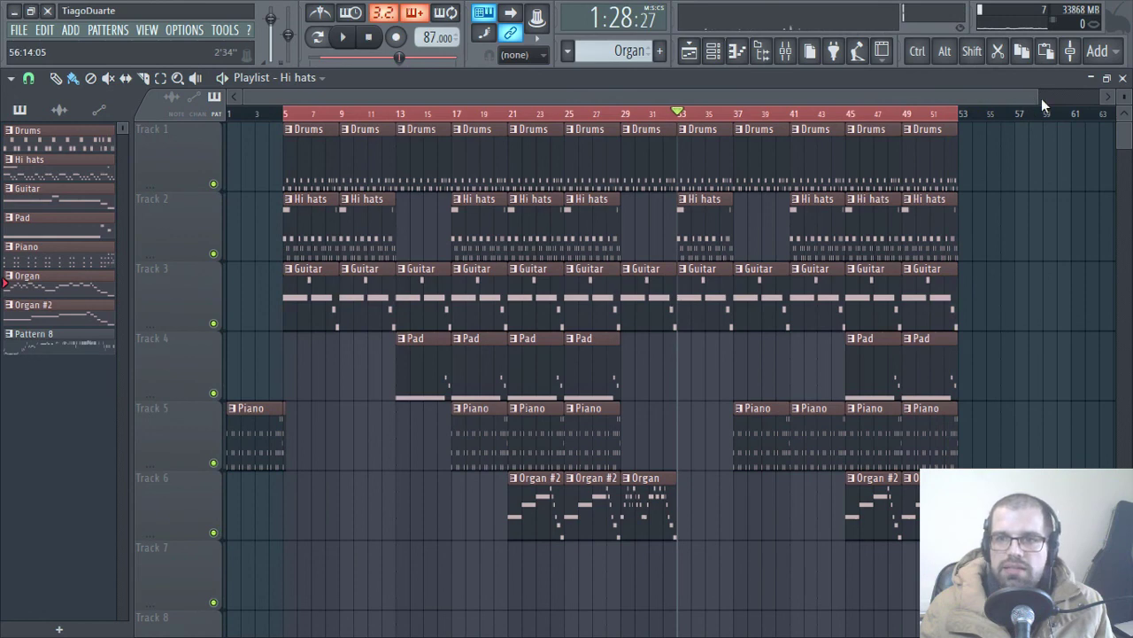
pyautogui.scroll(2, 1012, 328)
pyautogui.click(398, 434)
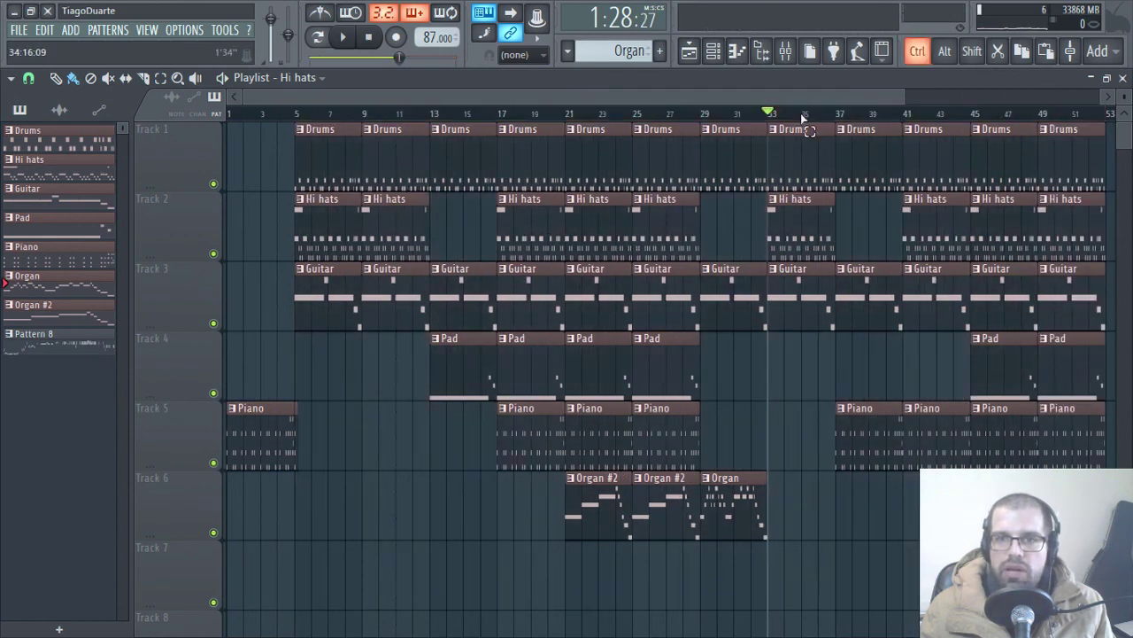
pyautogui.click(369, 36)
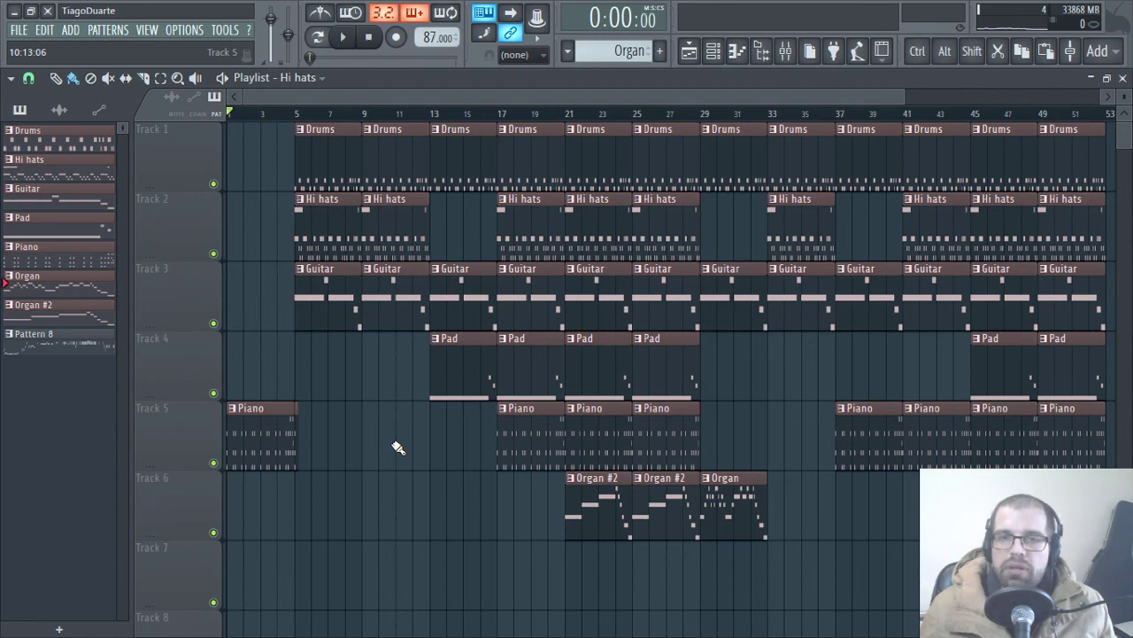
# - Look over the Organ pattern's notes in the piano roll and return to the playlist
pyautogui.press('F7')
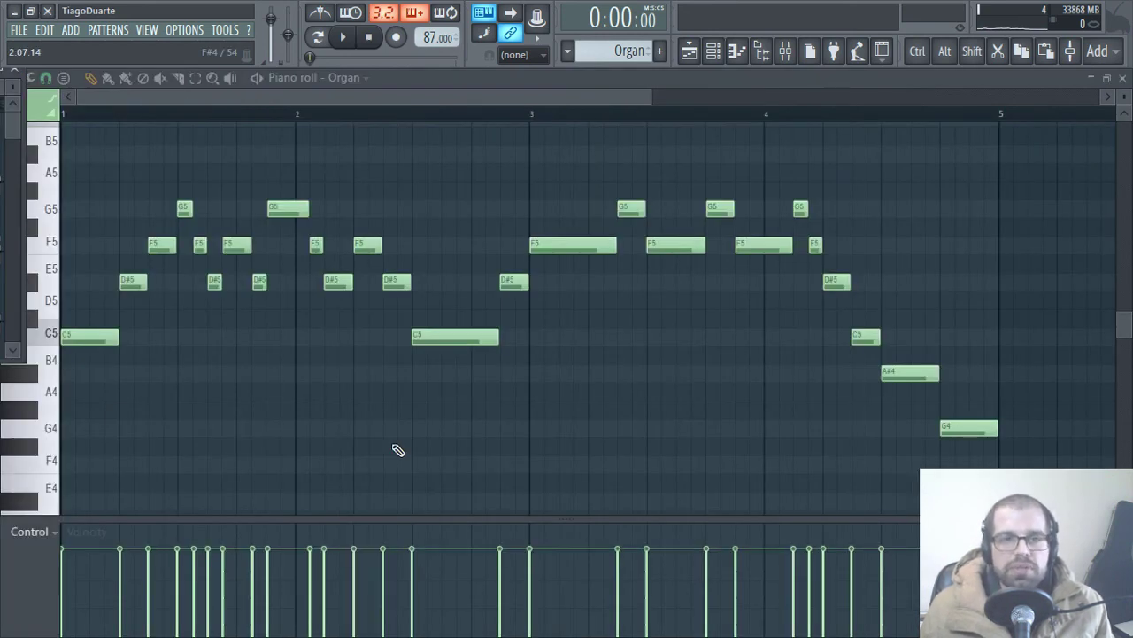
pyautogui.press('F5')
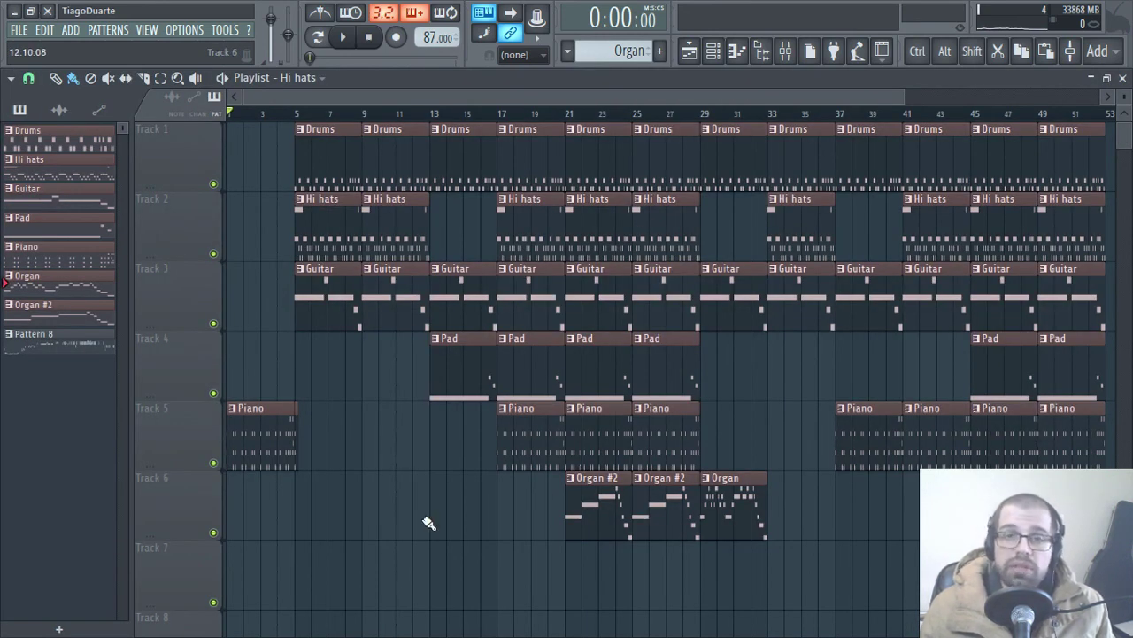